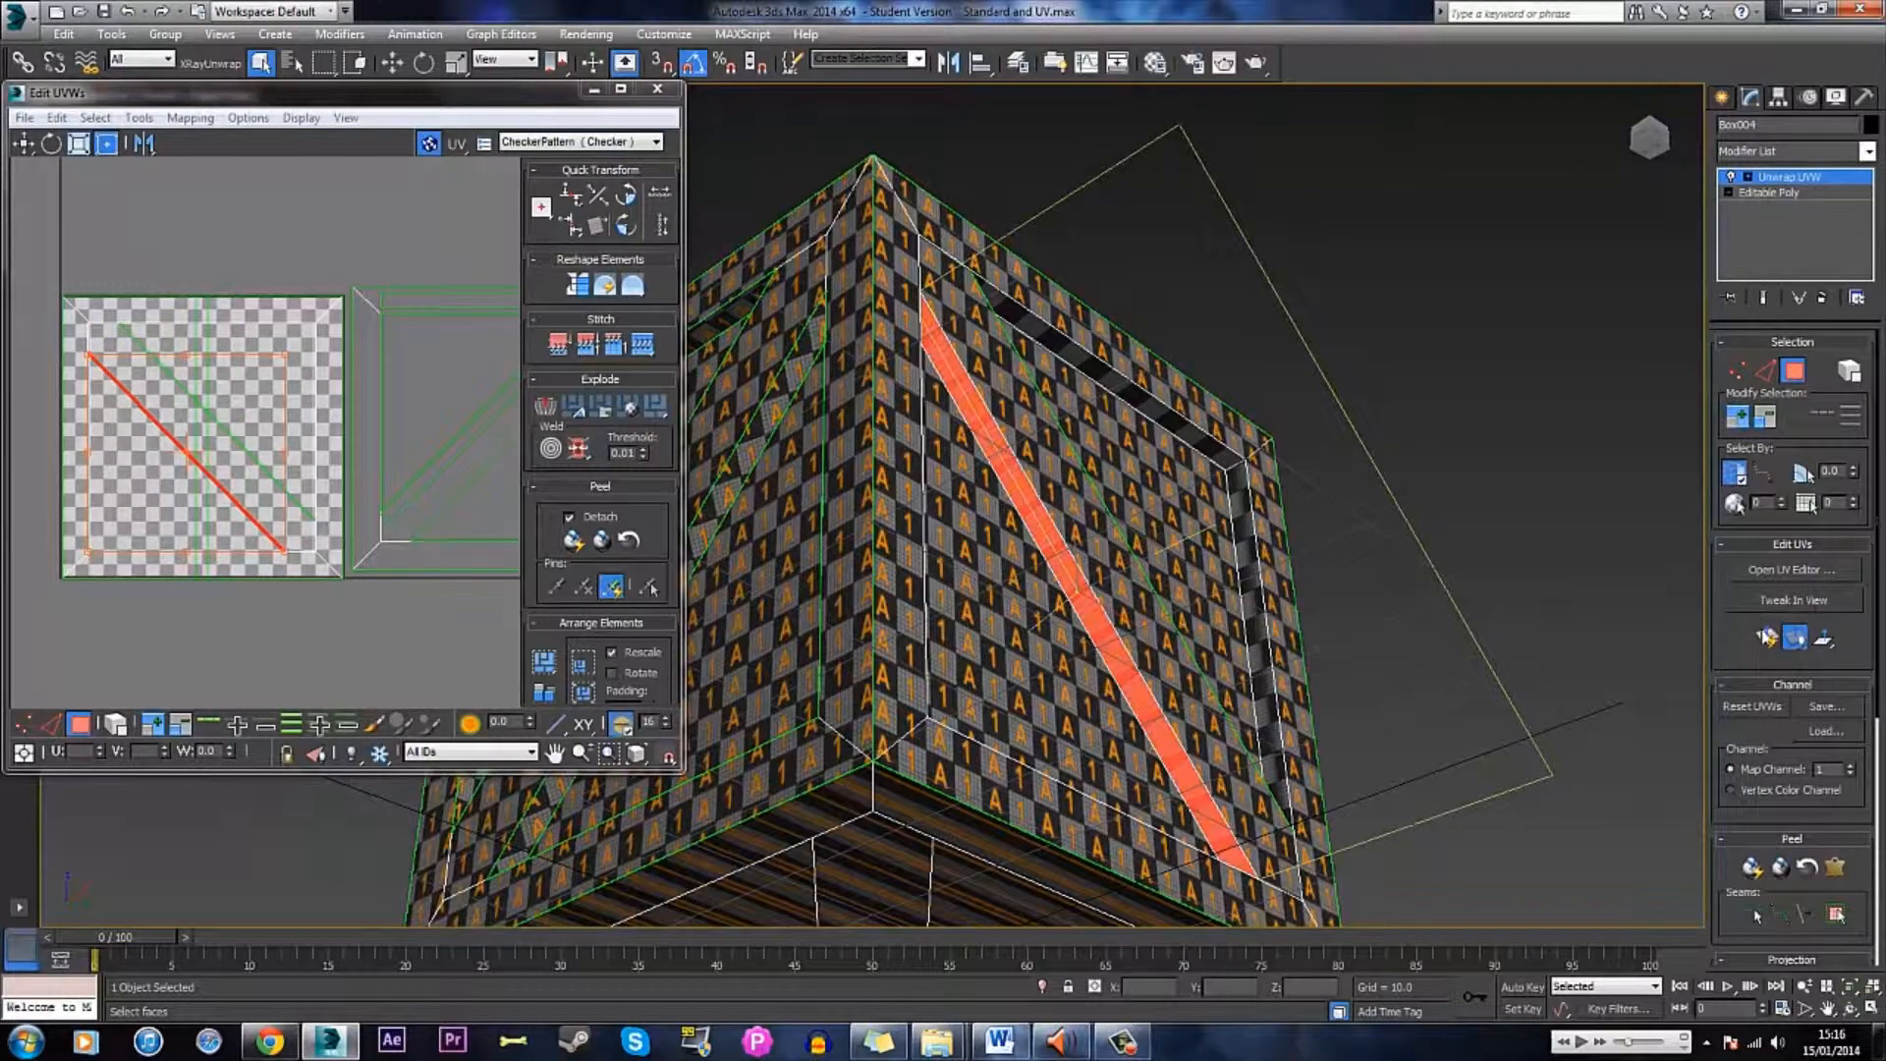
- Planar-map the inner edge faces of the two diagonal braces on the crate side and bring their UV strips into view
click(1765, 637)
alt+middle_drag(1215, 578, 1156, 542)
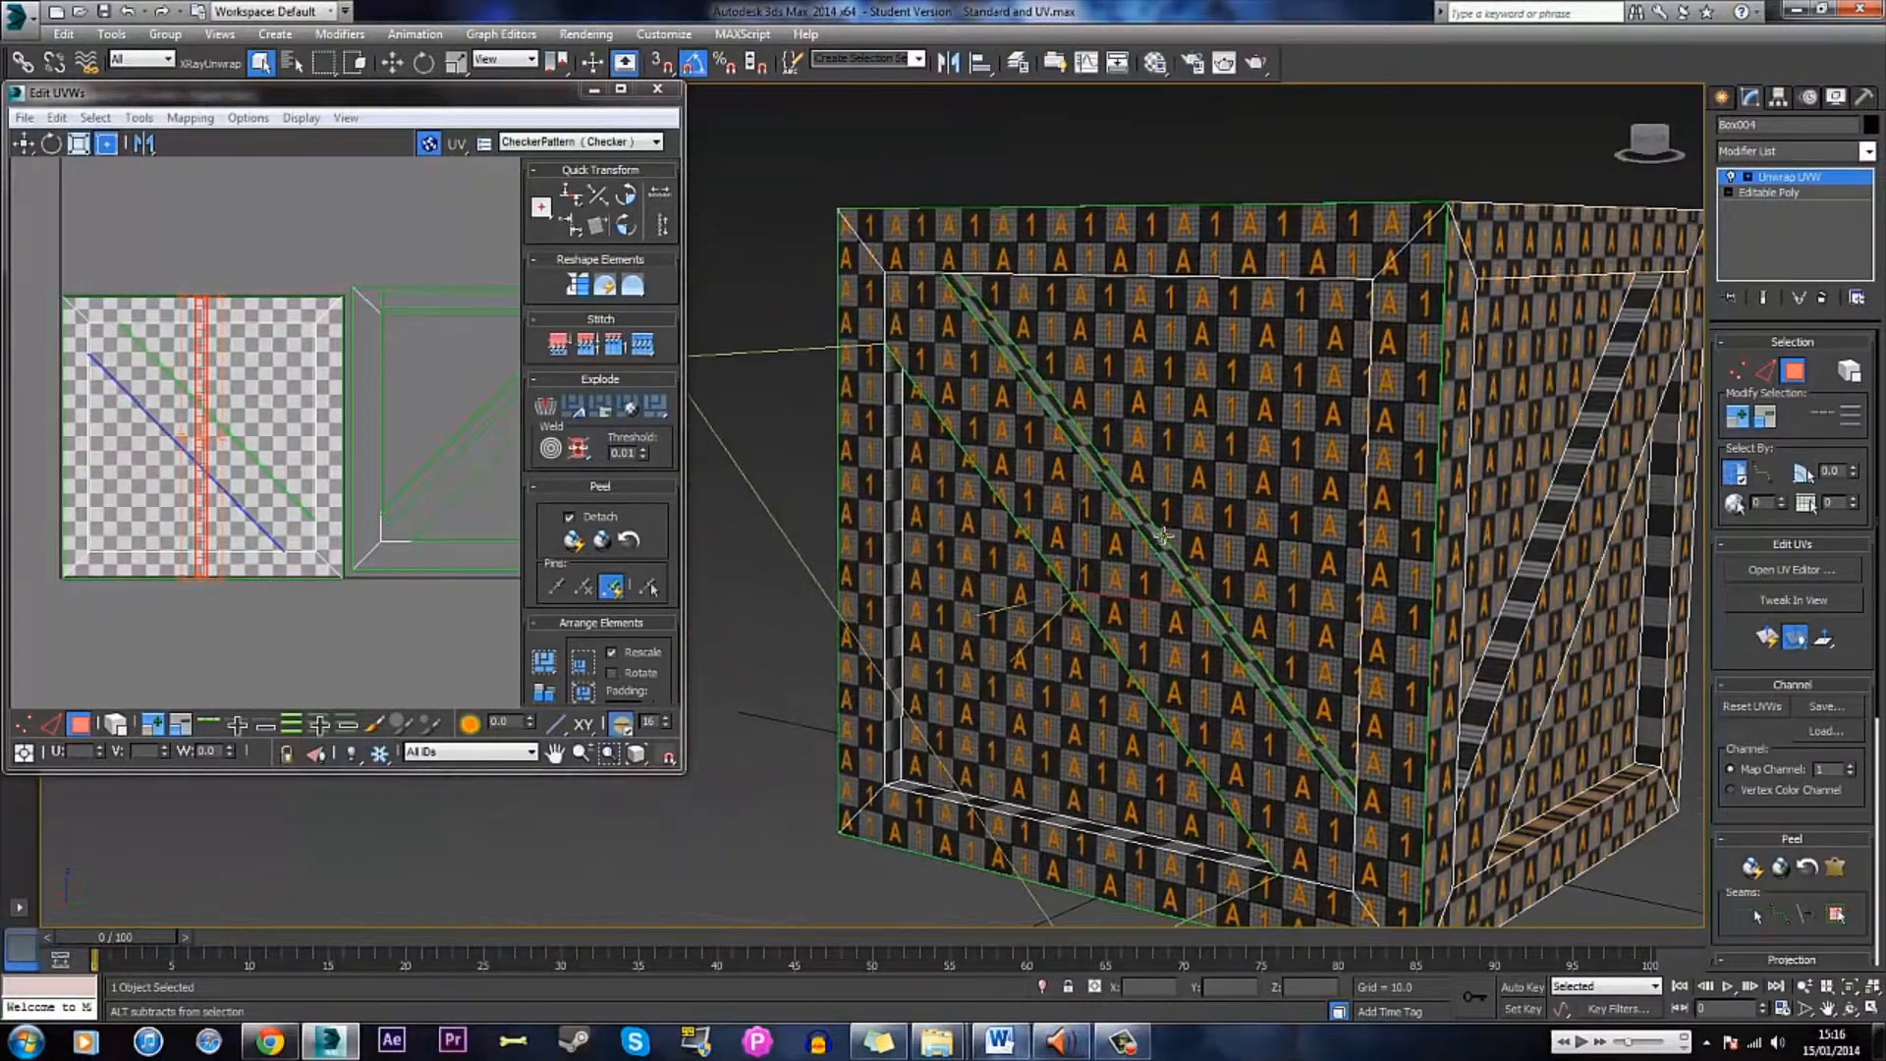
scroll(170, 419, down, 2)
middle_drag(169, 419, 232, 398)
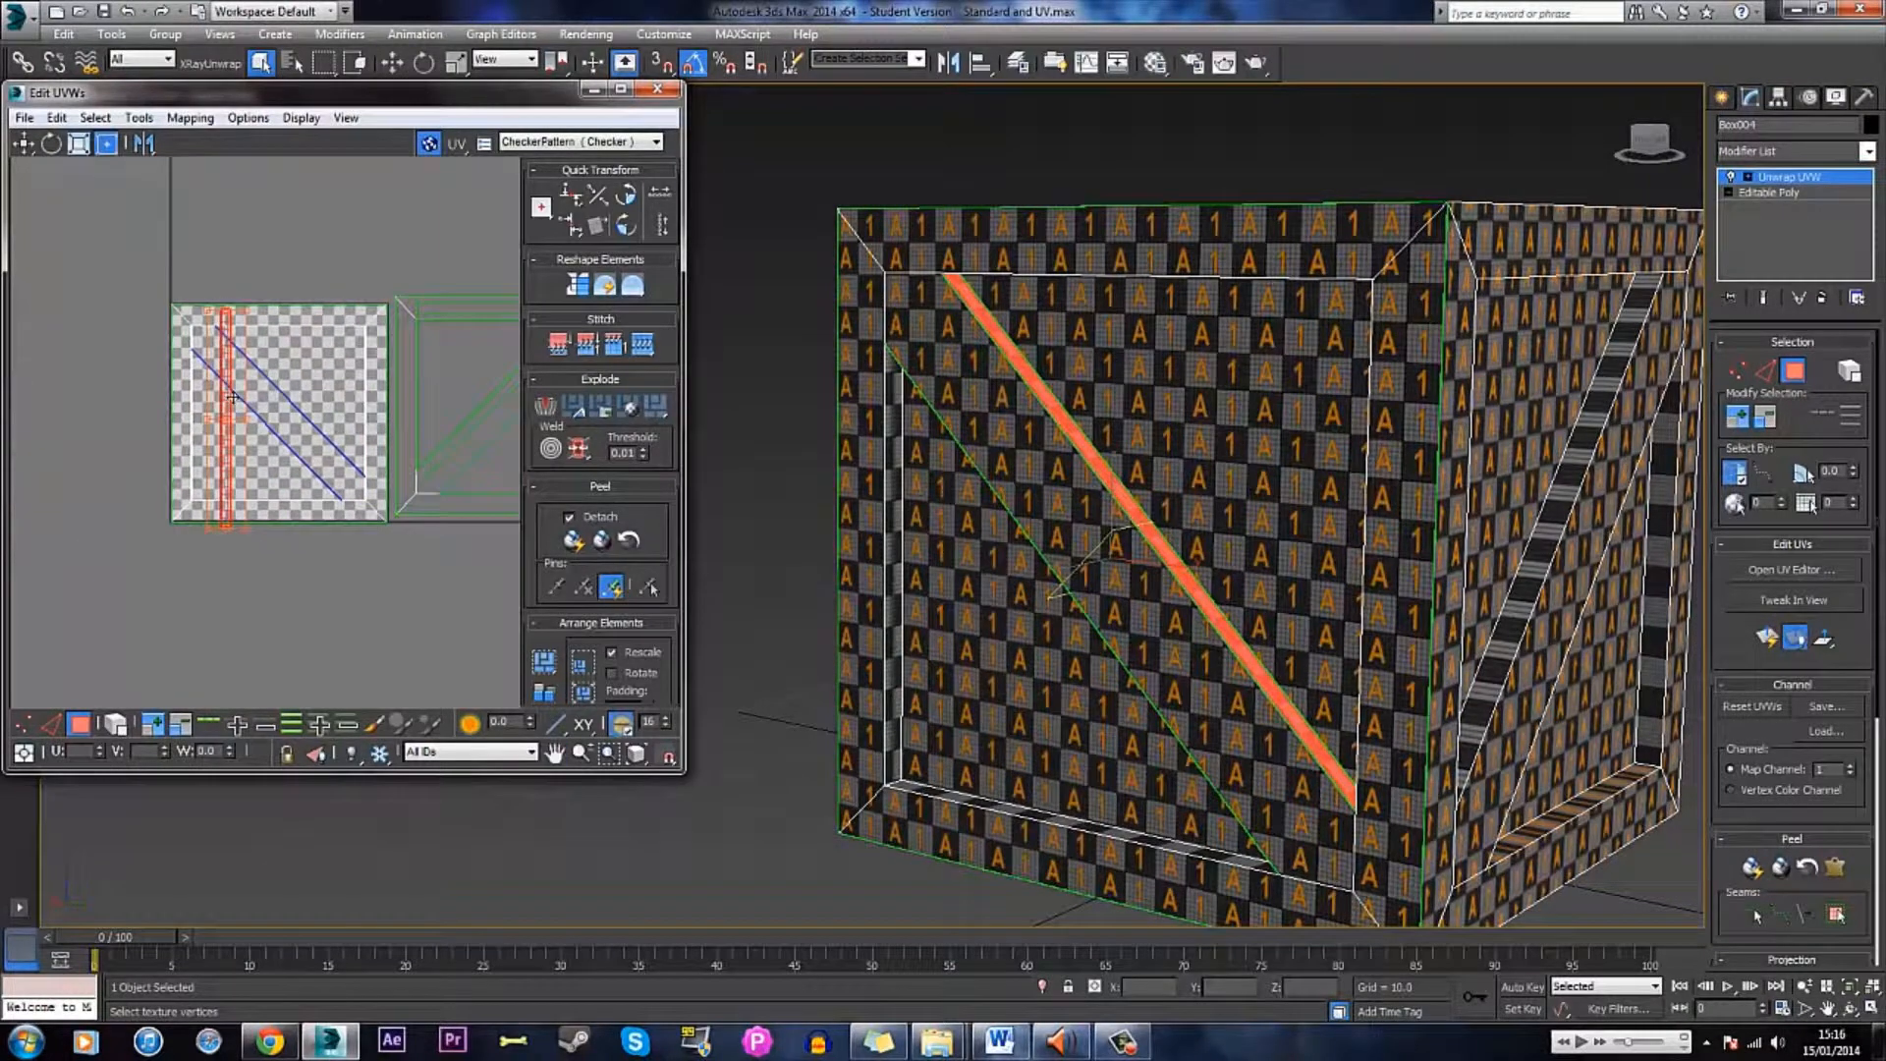
middle_drag(423, 432, 236, 435)
scroll(236, 435, down, 2)
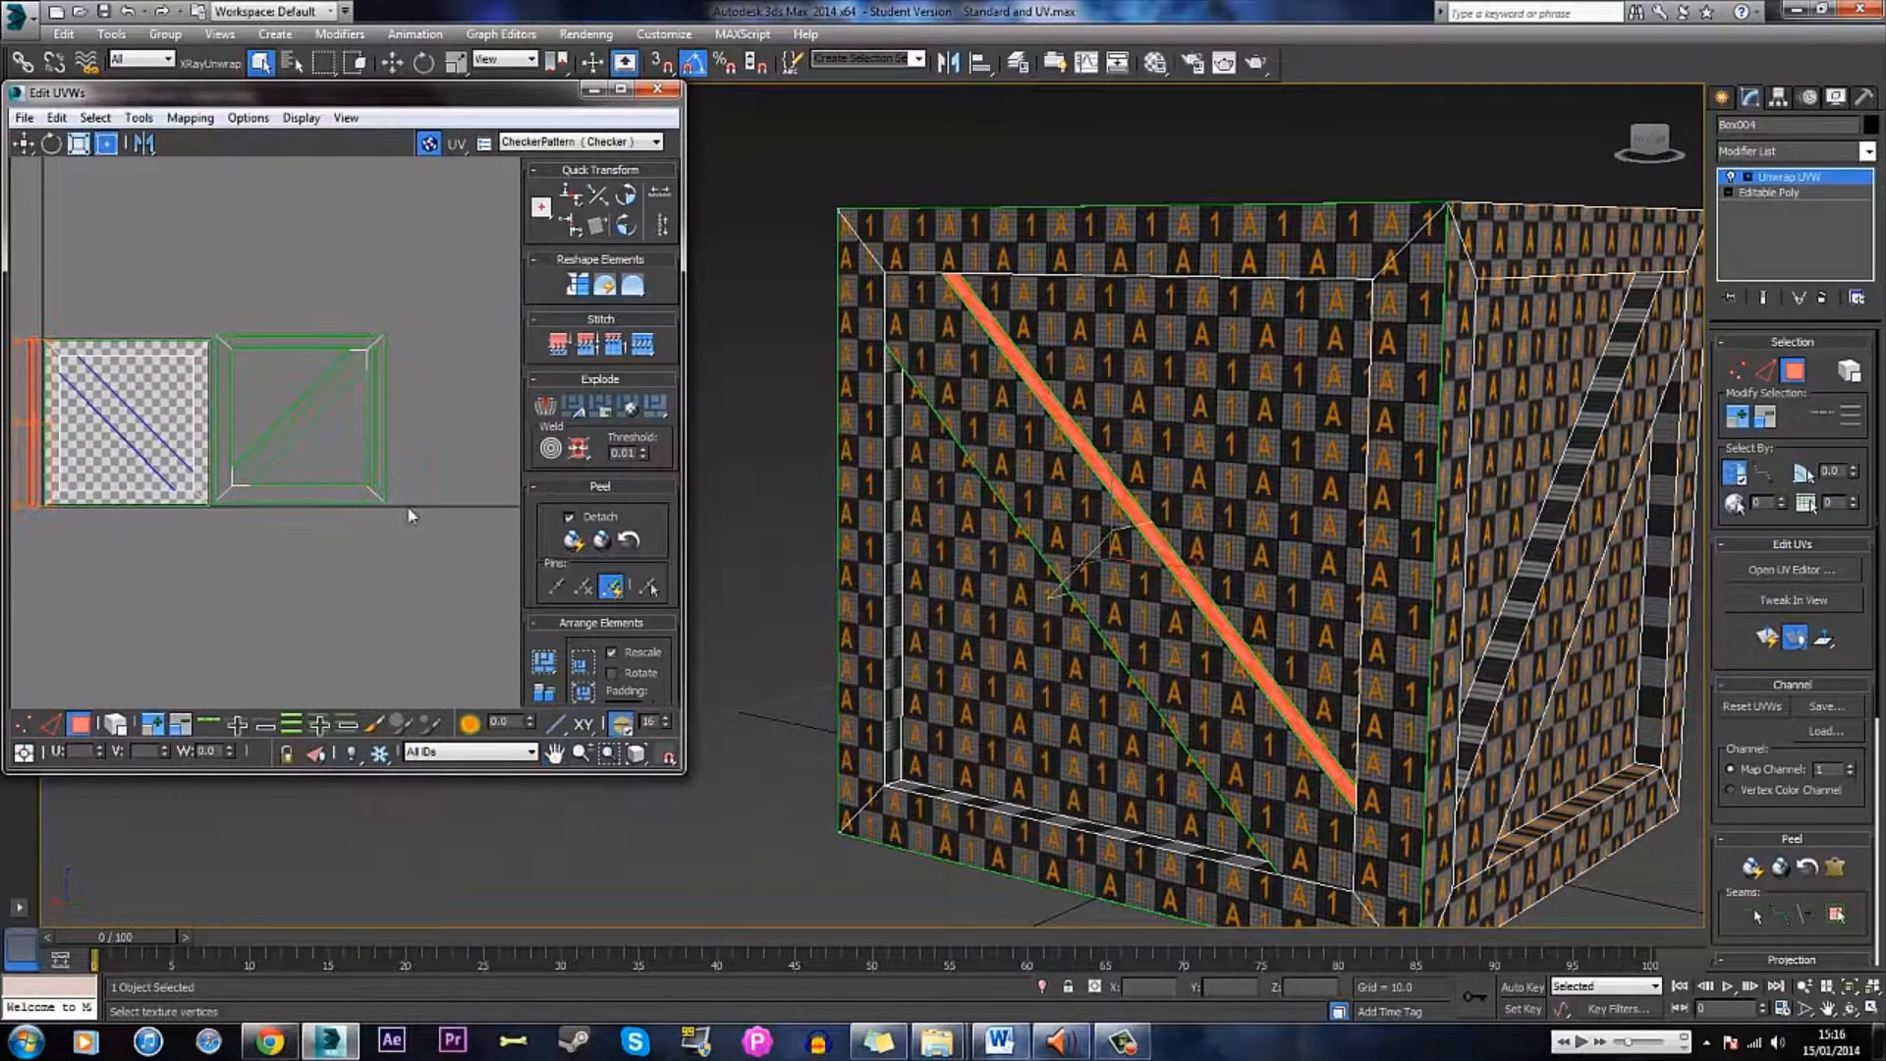
- Move the neighbouring UV shell down and away, and place the brace strips against the right edge of the texture square
drag(220, 344, 298, 562)
middle_drag(297, 562, 399, 539)
click(275, 361)
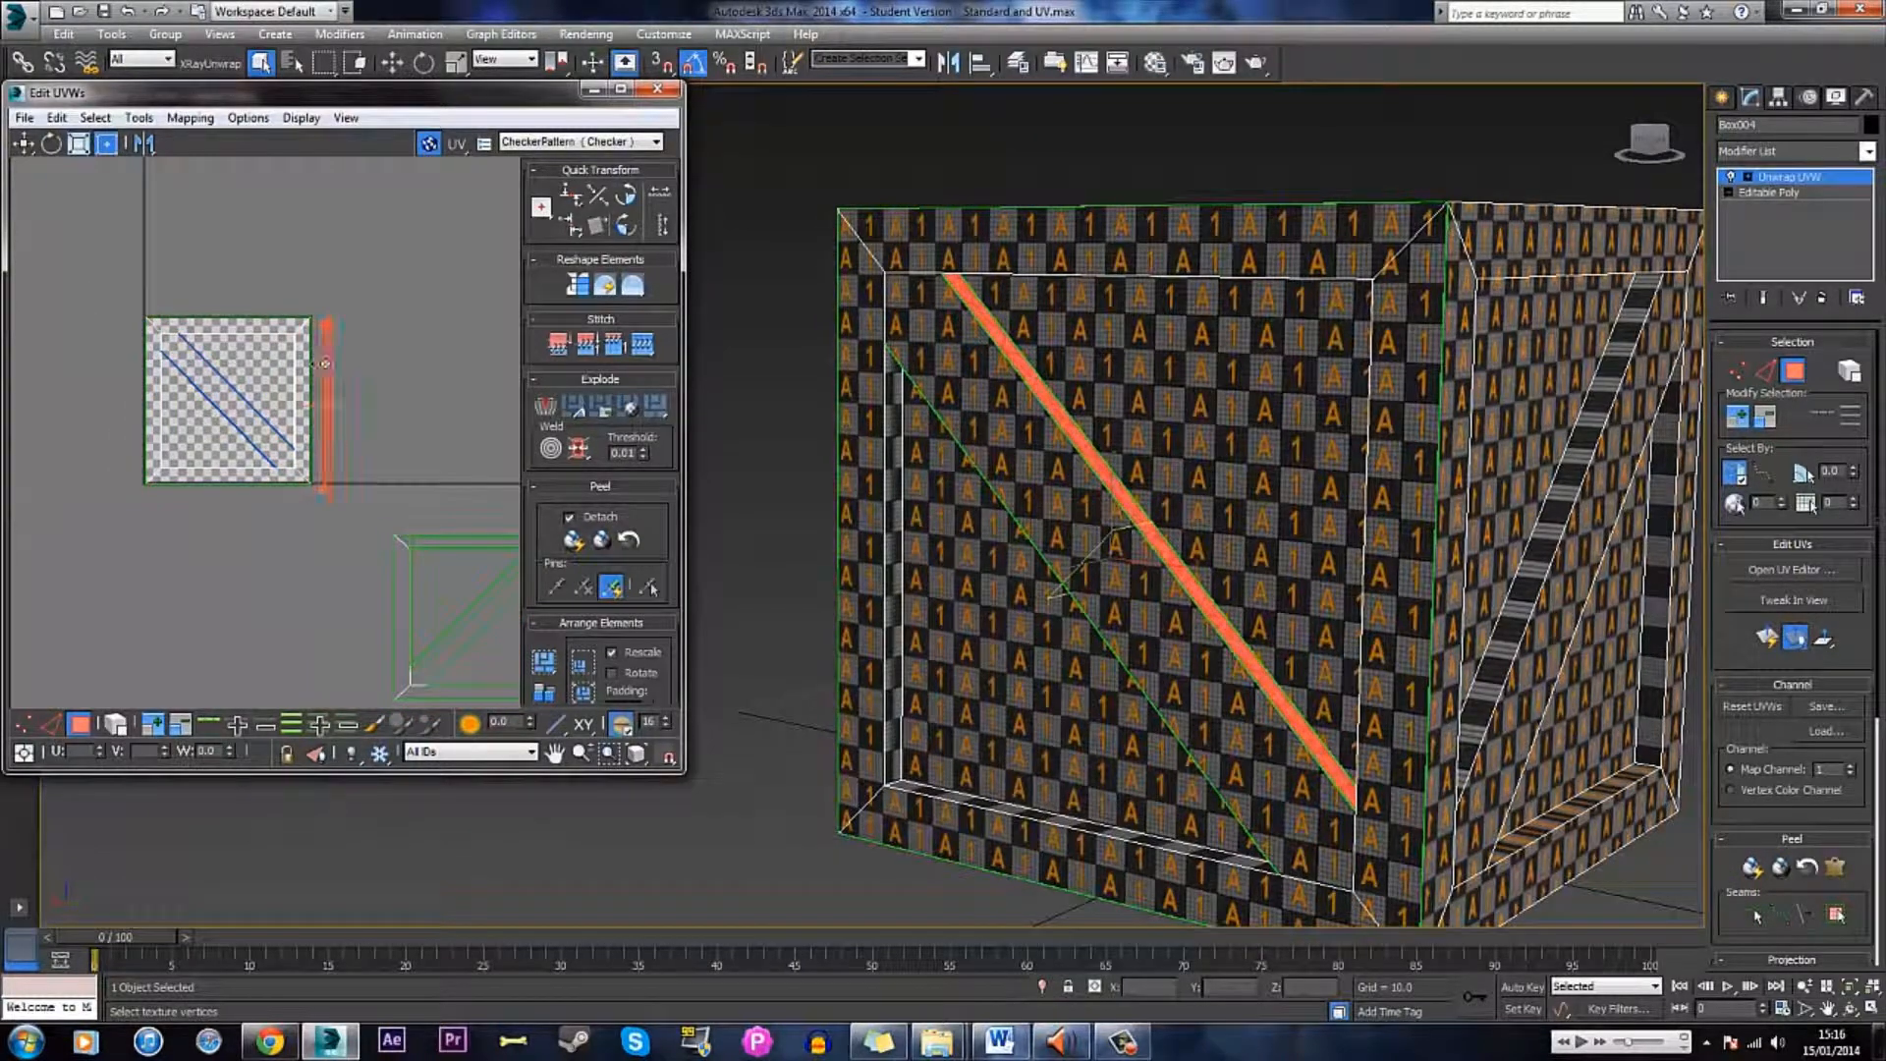
scroll(324, 361, up, 2)
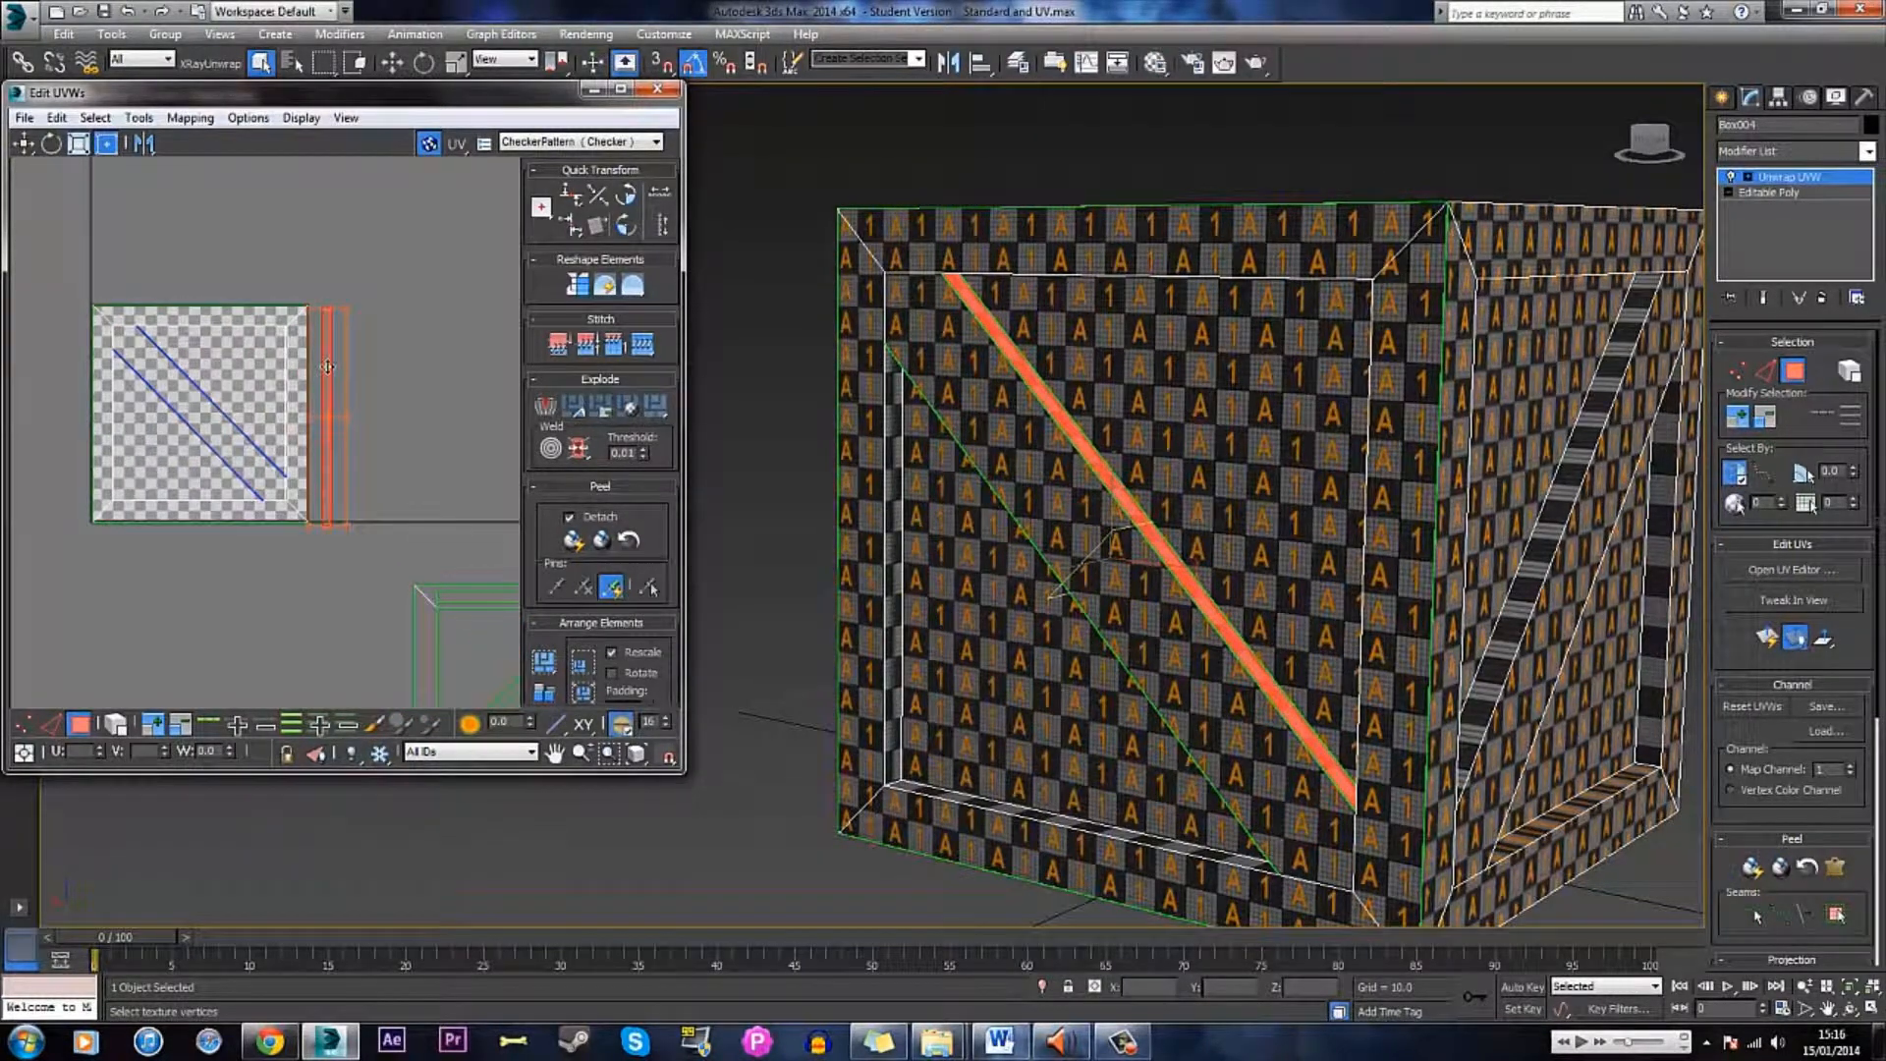
scroll(322, 365, up, 3)
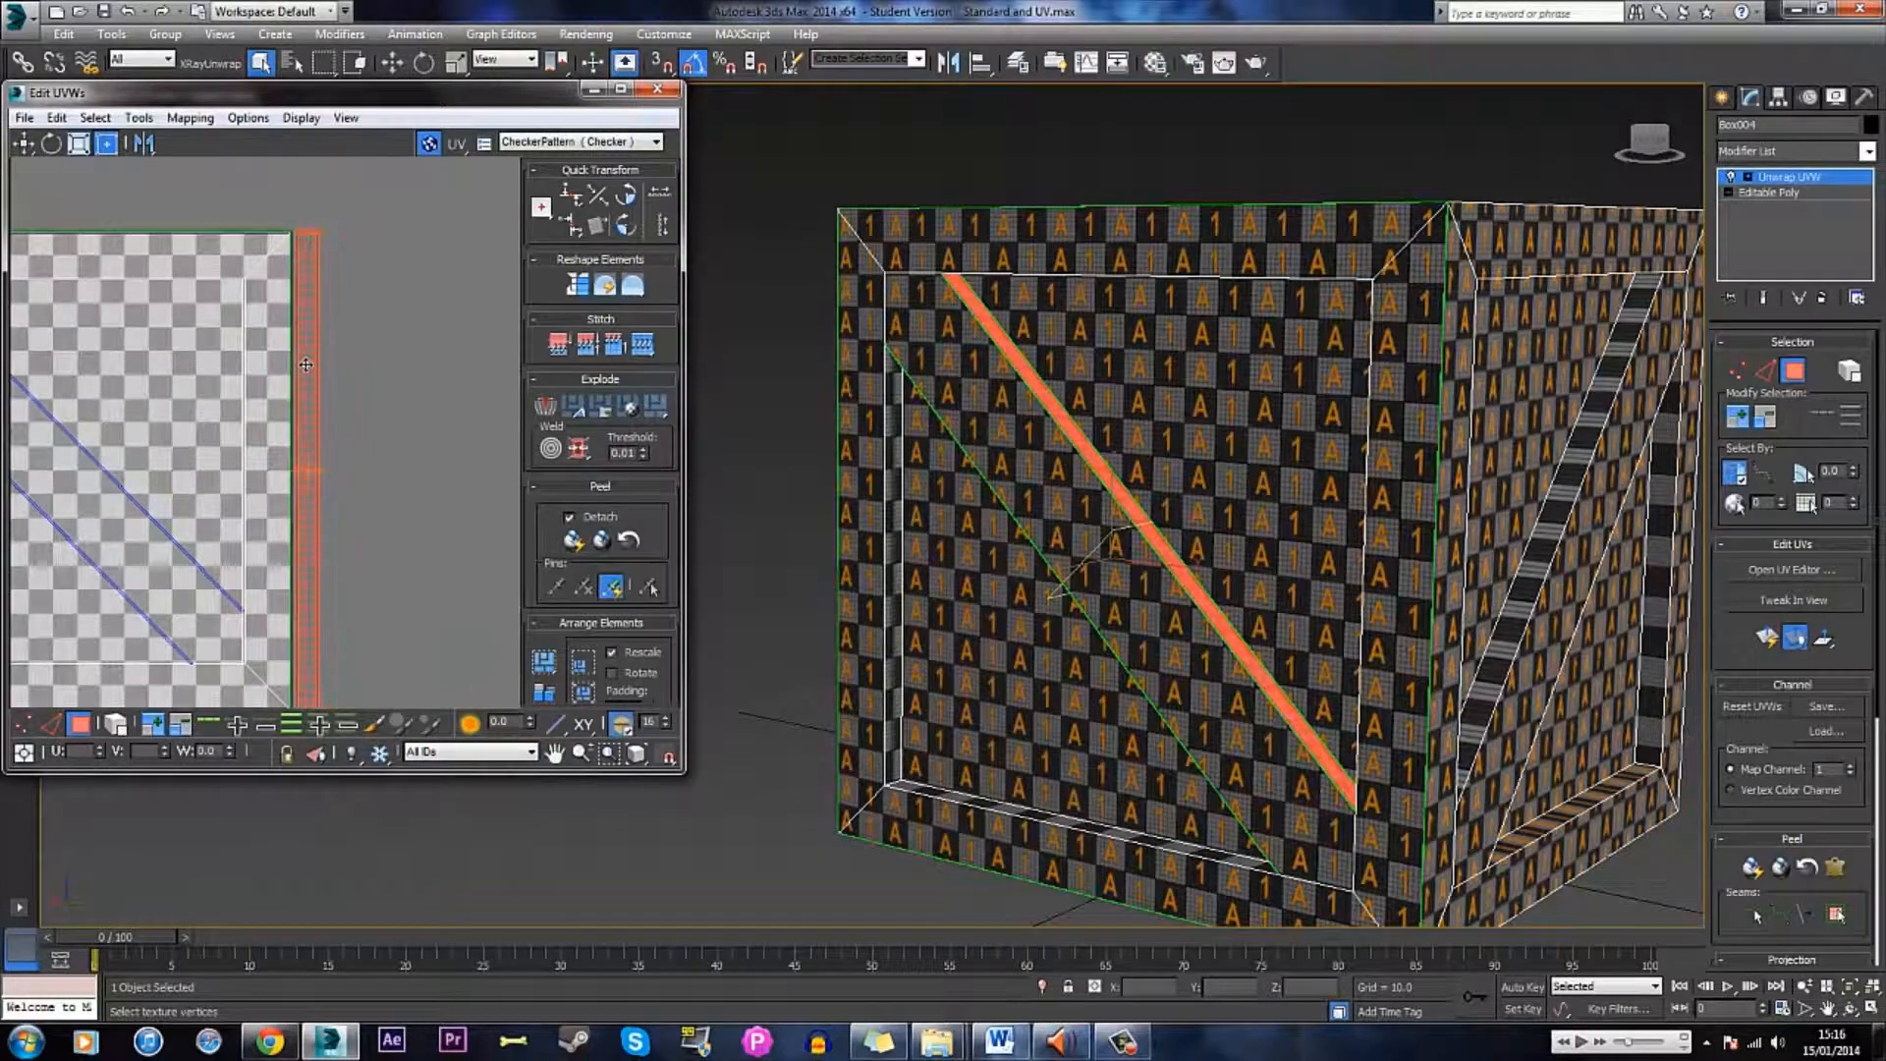
scroll(383, 389, down, 1)
- Planar-map the inner edge faces of the top and bottom frame boards on the same crate side
alt+middle_drag(1088, 389, 1315, 565)
click(1228, 326)
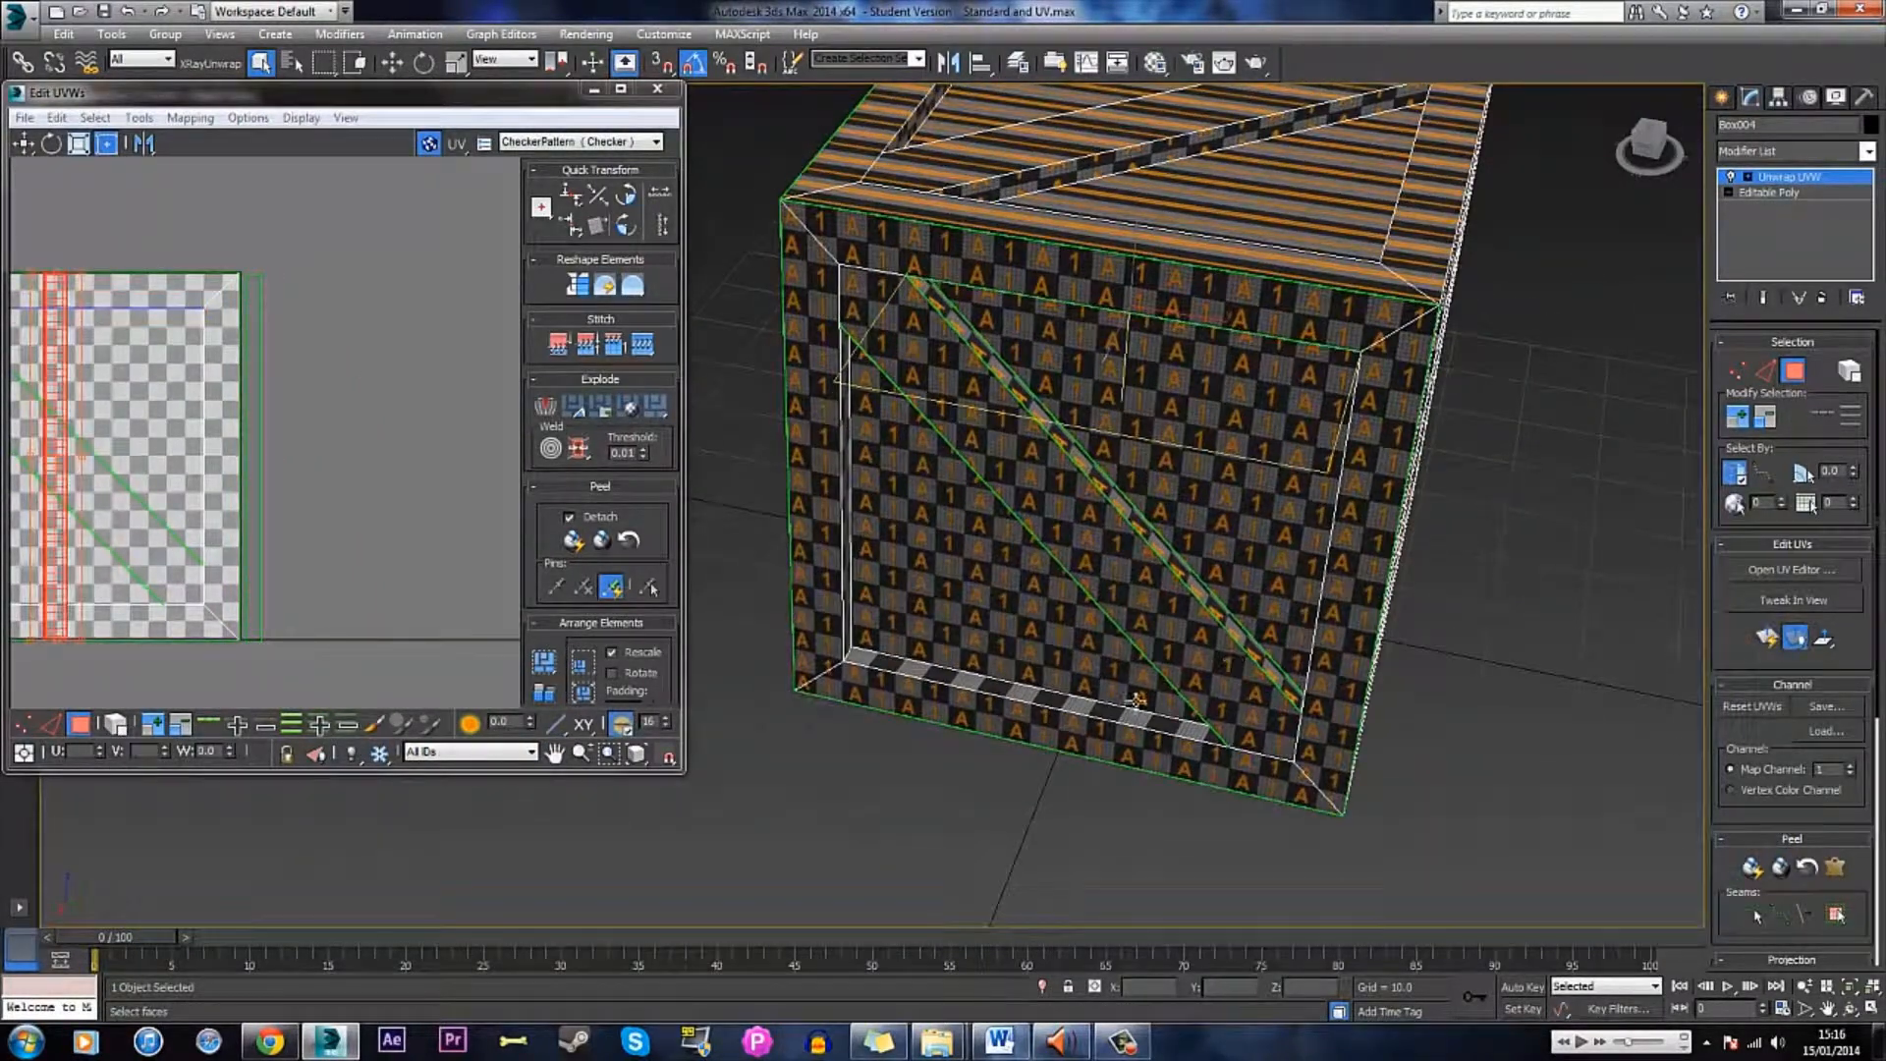
click(1141, 716)
alt+middle_drag(1141, 715, 1049, 316)
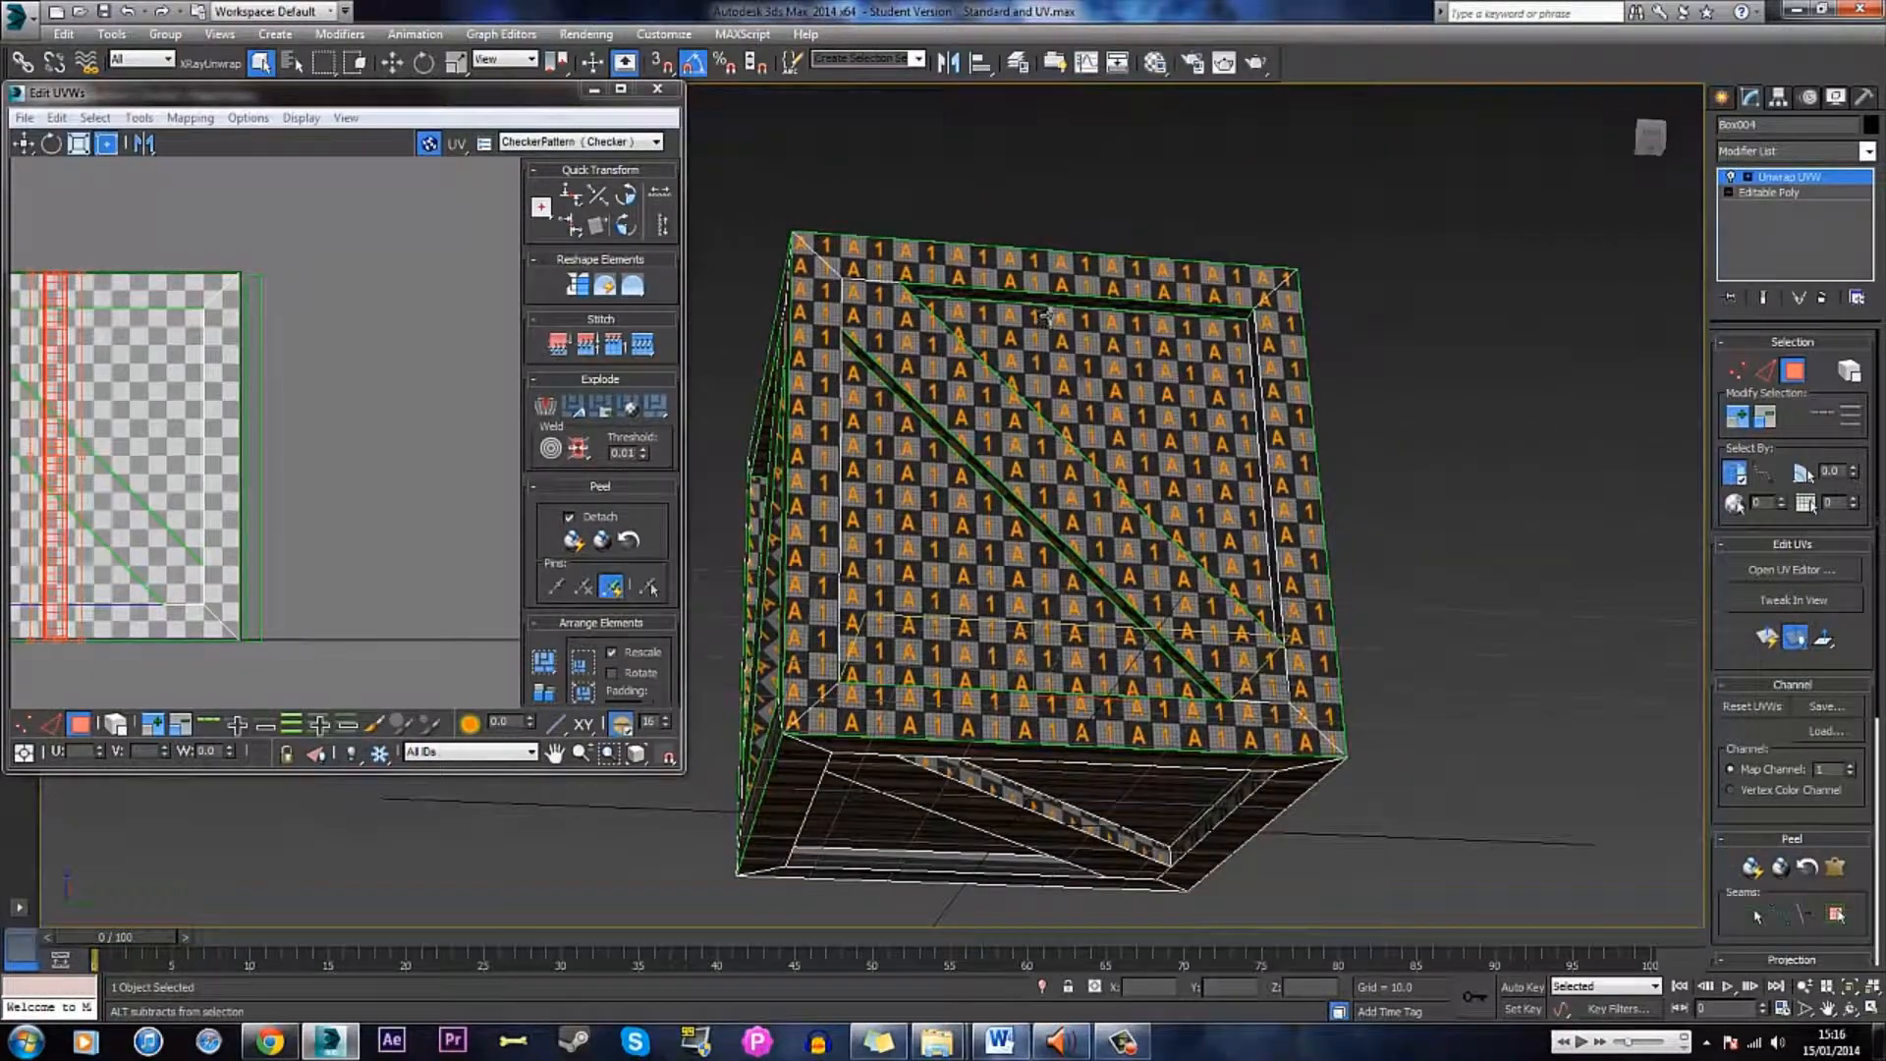
- Lay the top and bottom board strips horizontally above the texture square and scale them together with the brace strips to fit inside the frame border
click(1049, 304)
scroll(221, 366, down, 2)
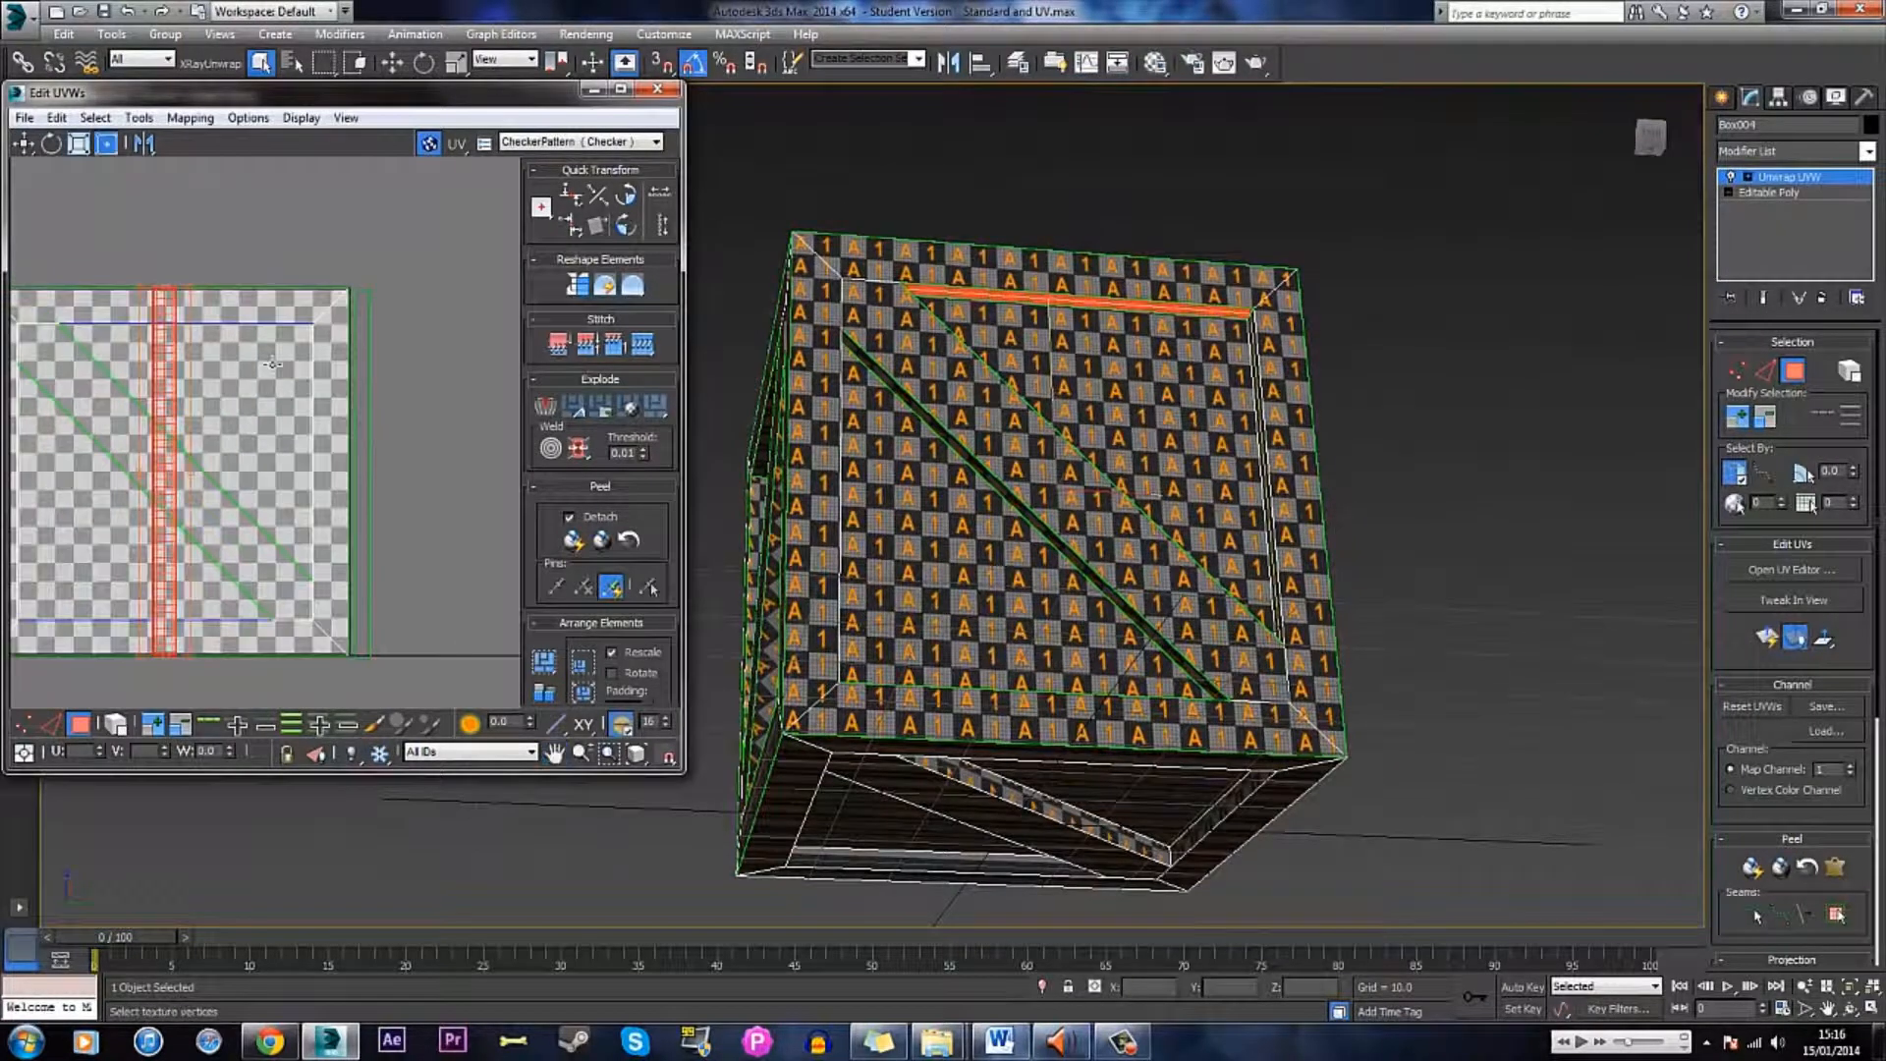
scroll(221, 365, up, 2)
drag(306, 296, 455, 287)
middle_drag(455, 287, 337, 295)
ctrl+click(359, 339)
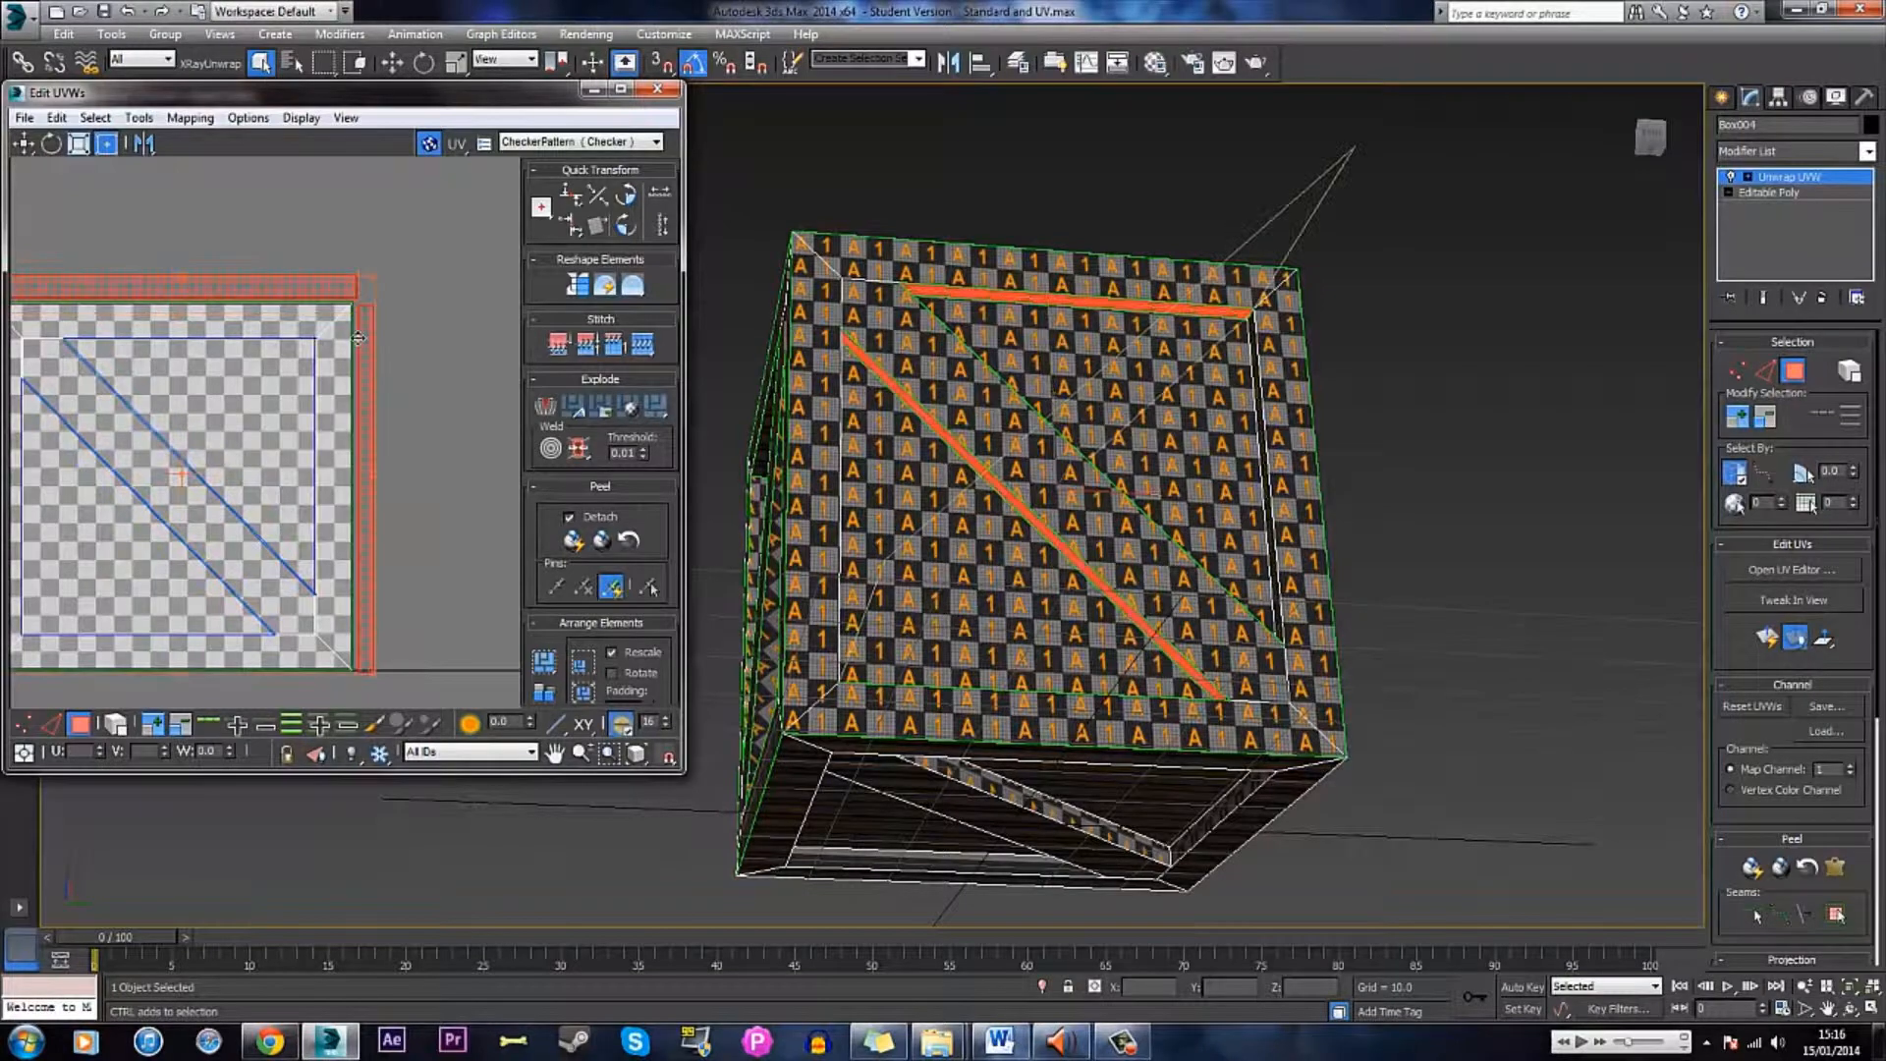
middle_drag(409, 479, 416, 454)
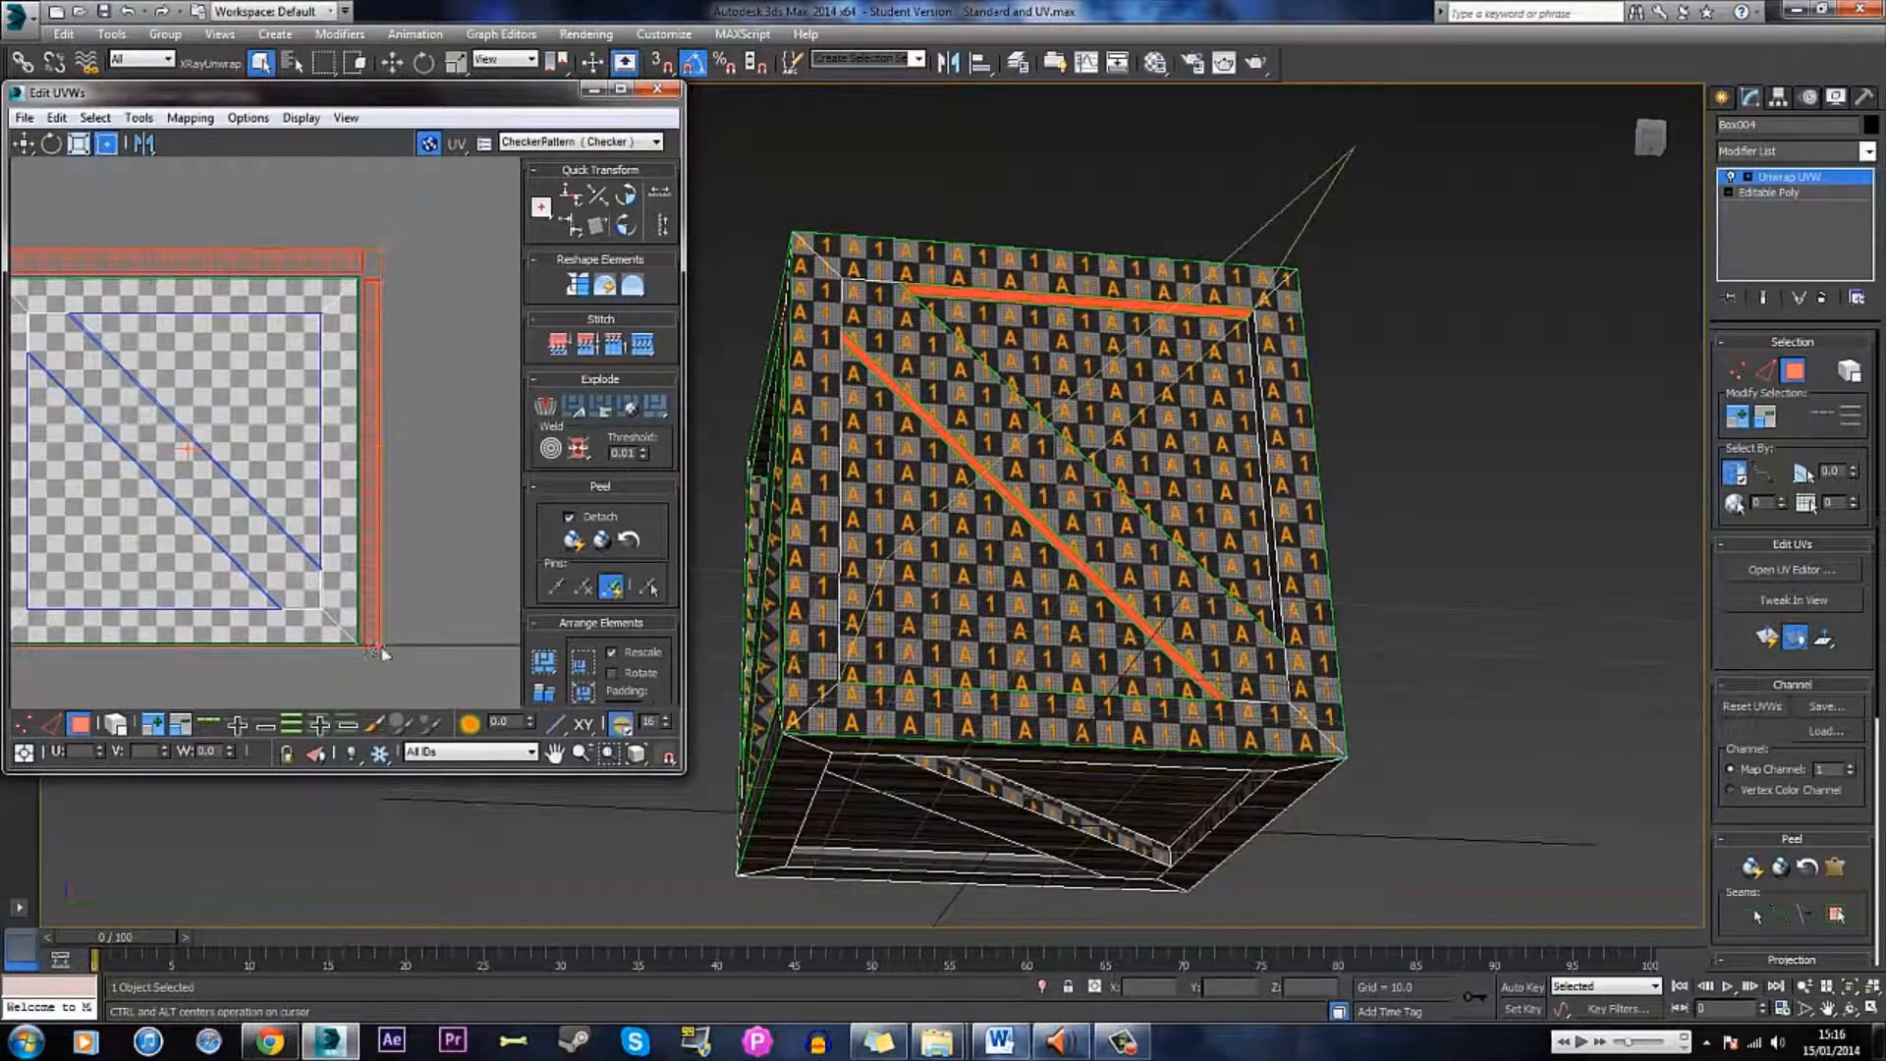
drag(363, 629, 318, 581)
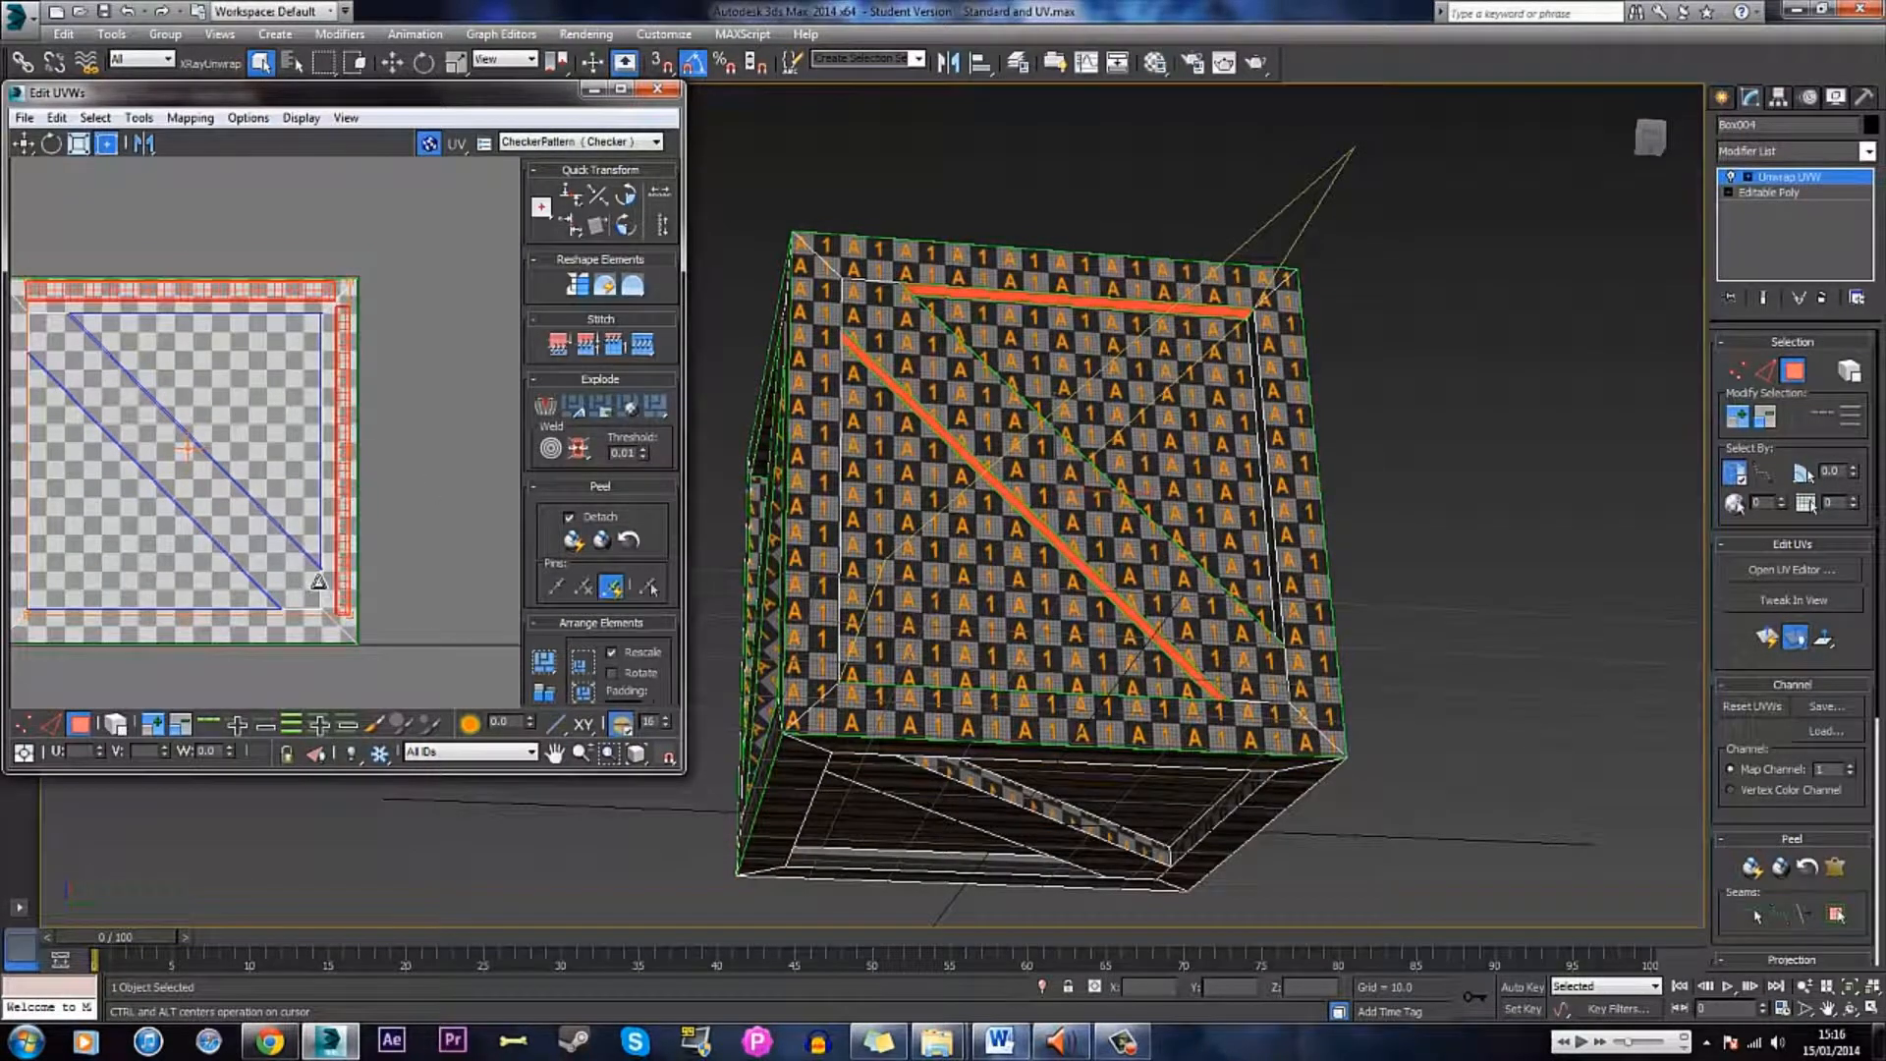
click(507, 541)
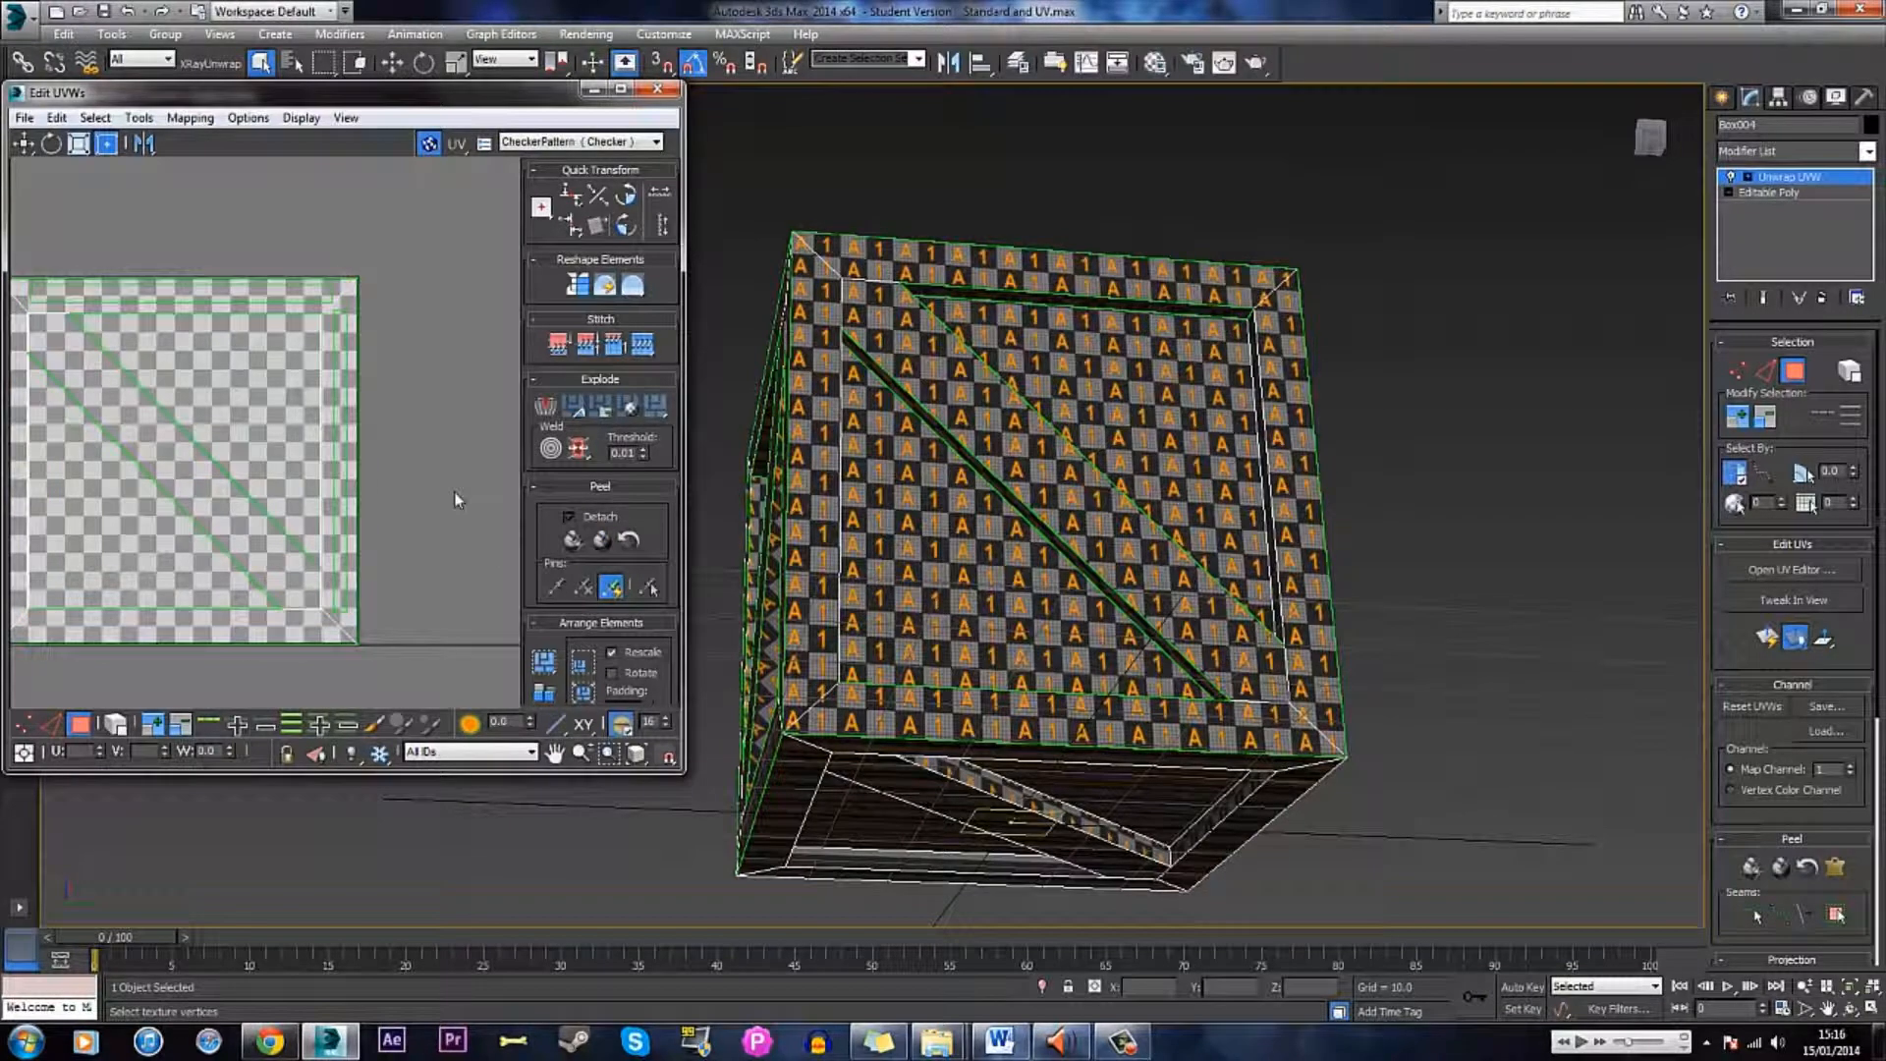
- Select the side's whole UV shell and move it out of the texture square, next to the other shell
scroll(454, 491, down, 1)
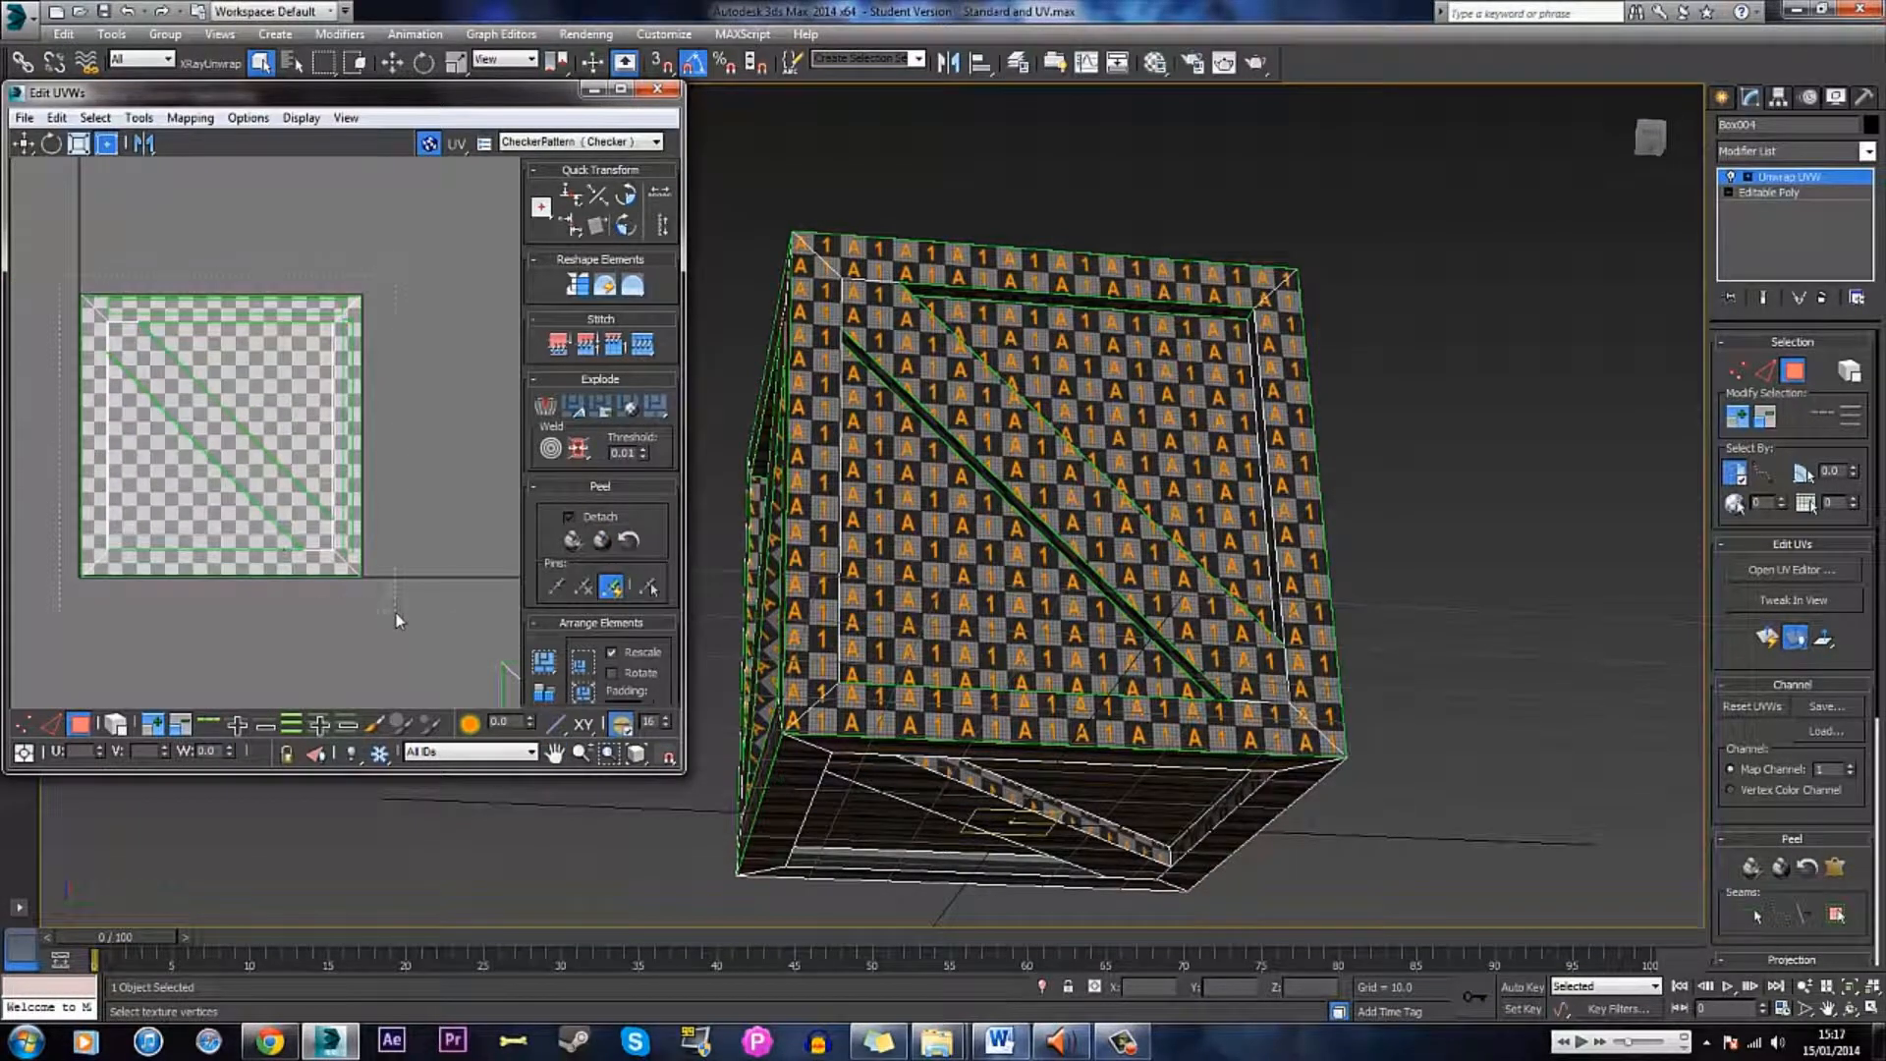
drag(57, 272, 384, 619)
scroll(391, 550, down, 2)
middle_drag(493, 526, 311, 422)
drag(99, 405, 372, 518)
middle_drag(373, 517, 127, 446)
drag(126, 446, 269, 511)
middle_drag(134, 420, 375, 514)
middle_drag(237, 421, 284, 381)
- Reselect the diagonal braces' inner edge faces on that side and planar-map them again
scroll(386, 450, down, 1)
scroll(379, 417, up, 1)
scroll(347, 462, up, 1)
scroll(272, 378, up, 1)
scroll(298, 391, up, 1)
alt+middle_drag(1389, 484, 1352, 402)
alt+middle_drag(1325, 334, 1186, 408)
alt+middle_drag(1323, 386, 1239, 610)
click(1417, 494)
scroll(1157, 545, up, 2)
click(1115, 479)
alt+middle_drag(1115, 478, 1233, 579)
click(1768, 638)
- Move the diagonal brace strip onto the right frame board of the side's UV shell and clear the selection
key(ctrl+a)
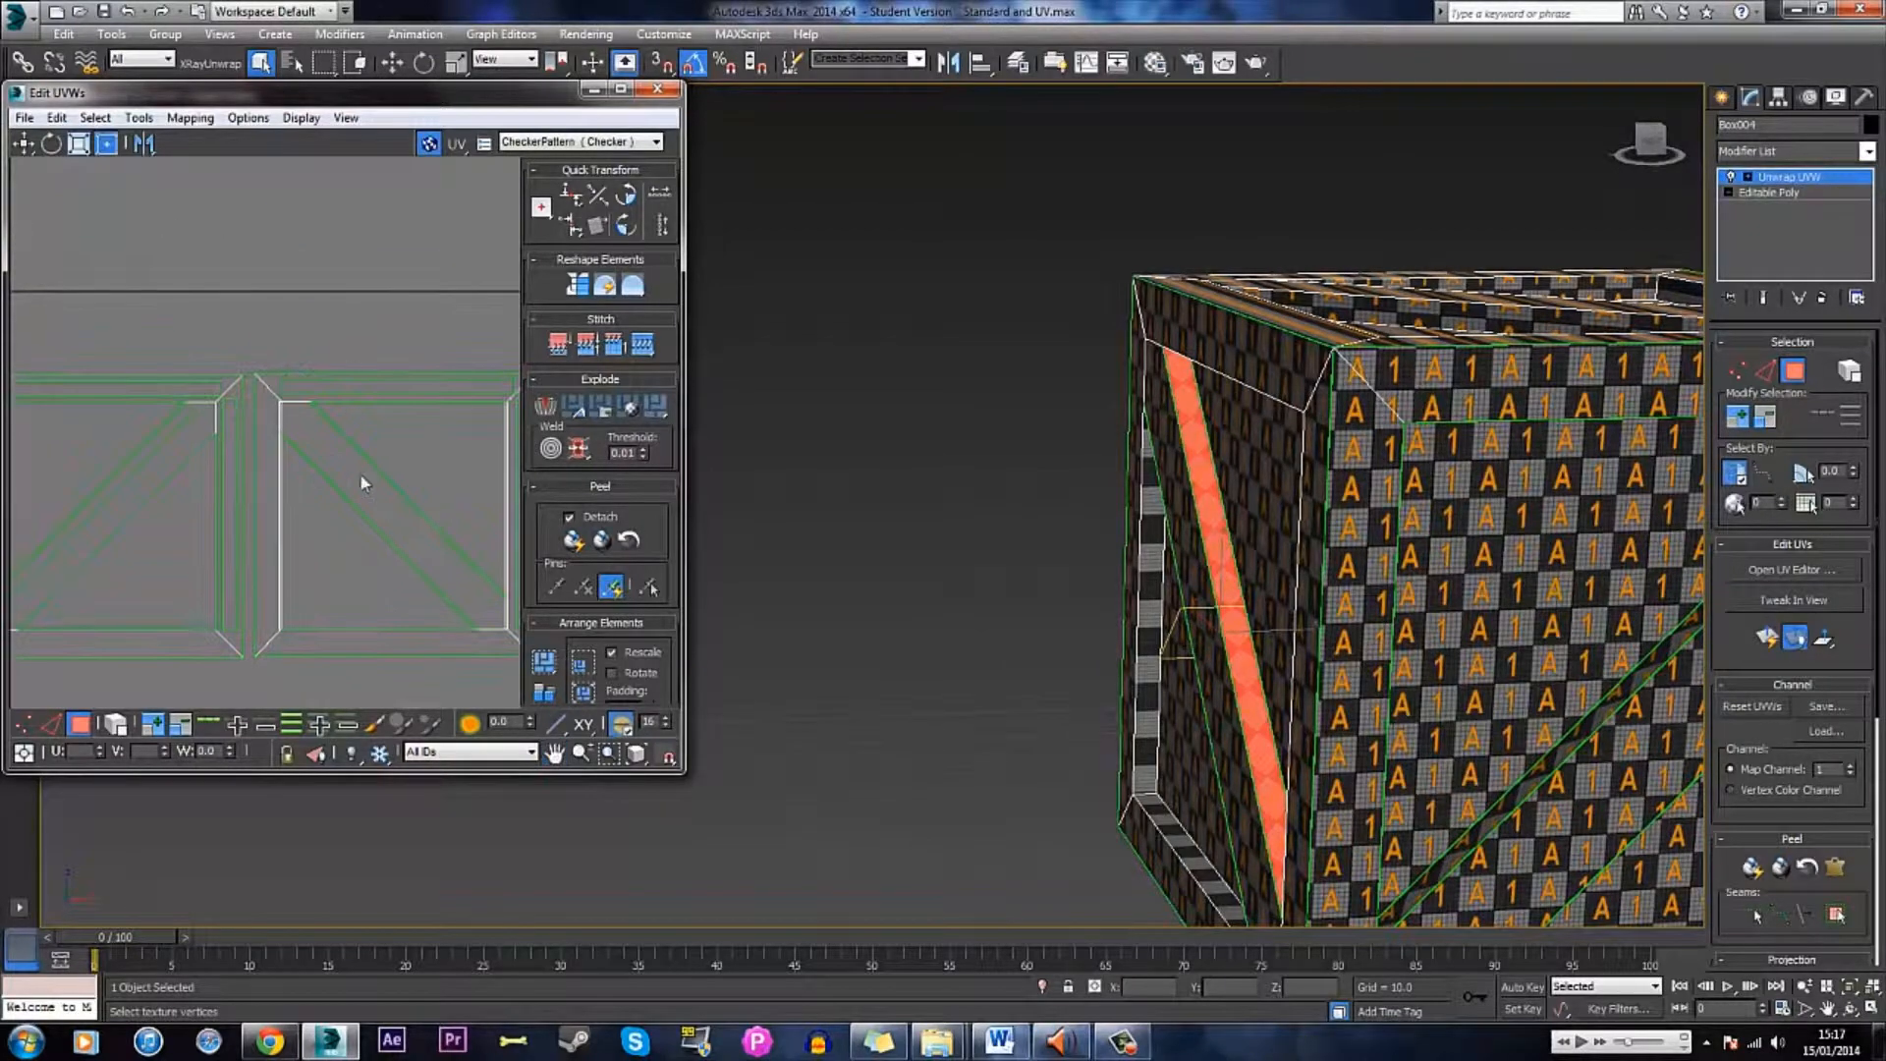
drag(24, 324, 311, 683)
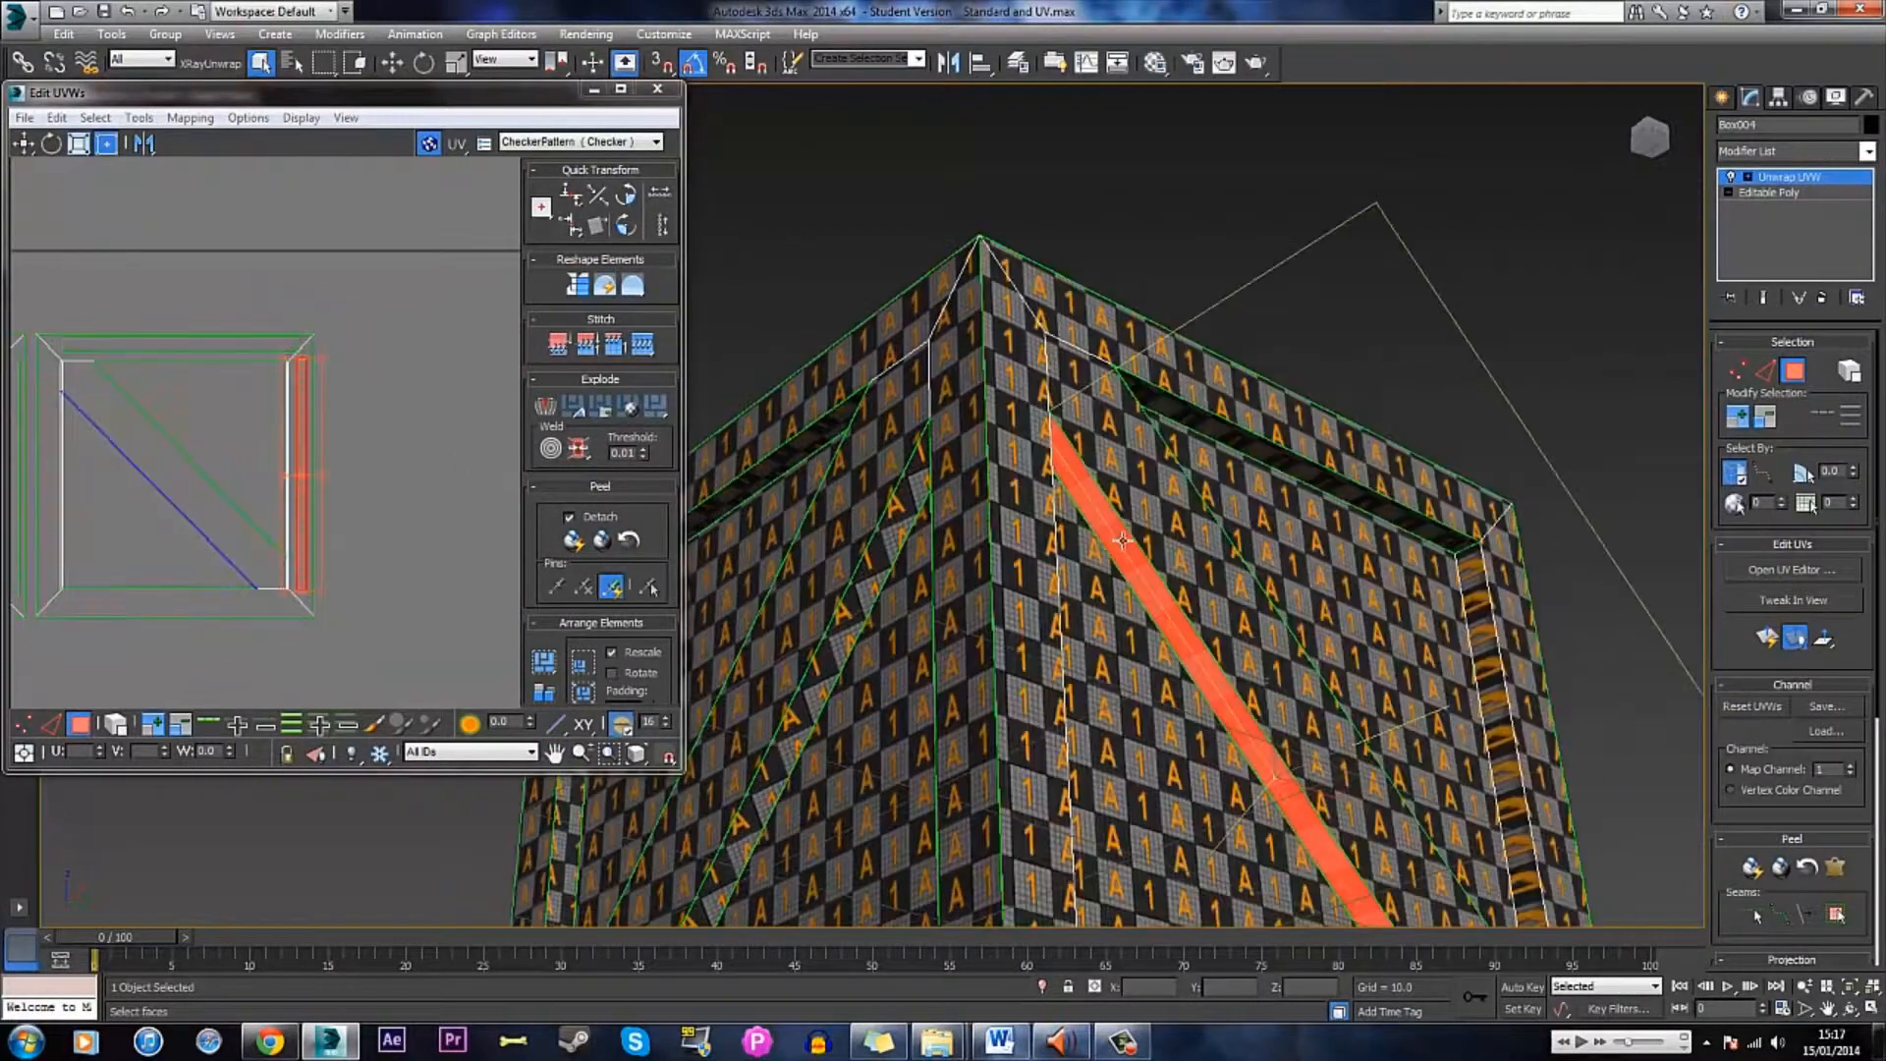
alt+middle_drag(1149, 383, 1126, 519)
scroll(1173, 546, down, 3)
click(1506, 419)
- Planar-map the inner edge faces of the two vertical frame boards on the same crate side
scroll(1126, 519, up, 4)
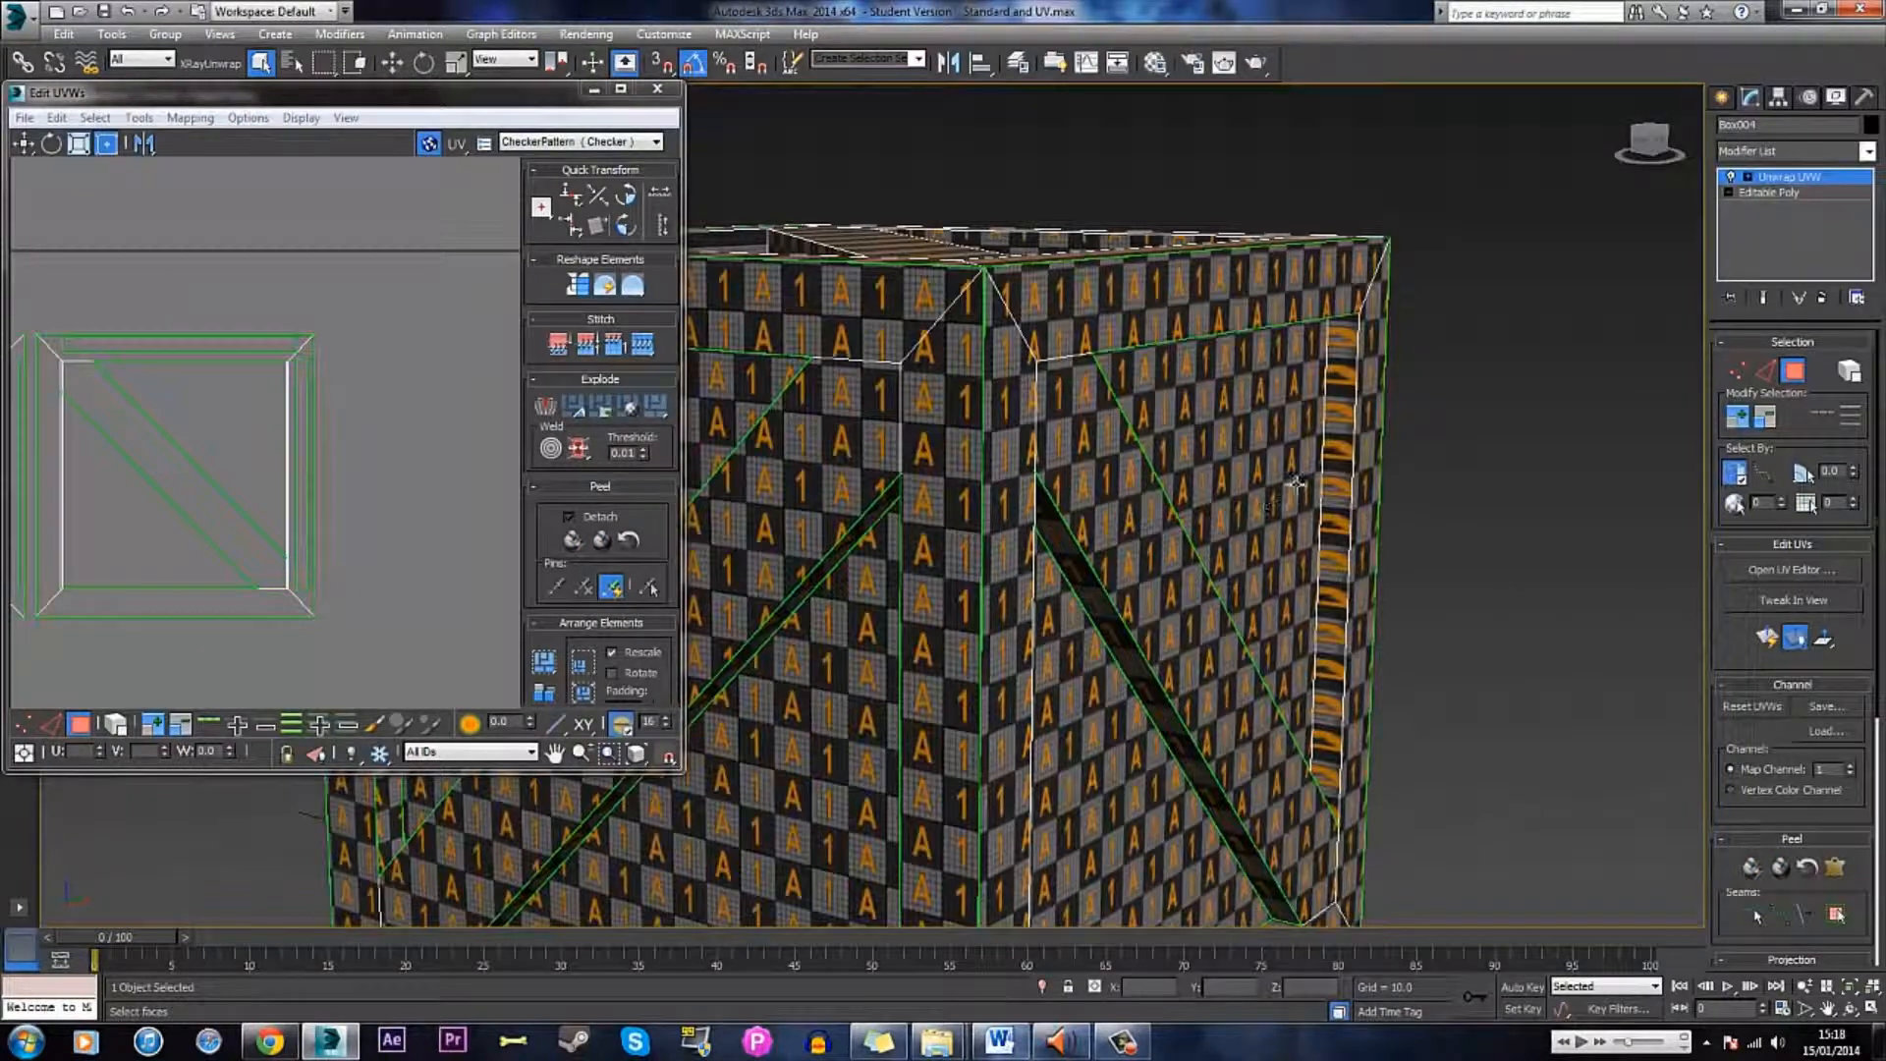
click(1342, 433)
alt+middle_drag(1342, 432, 1611, 528)
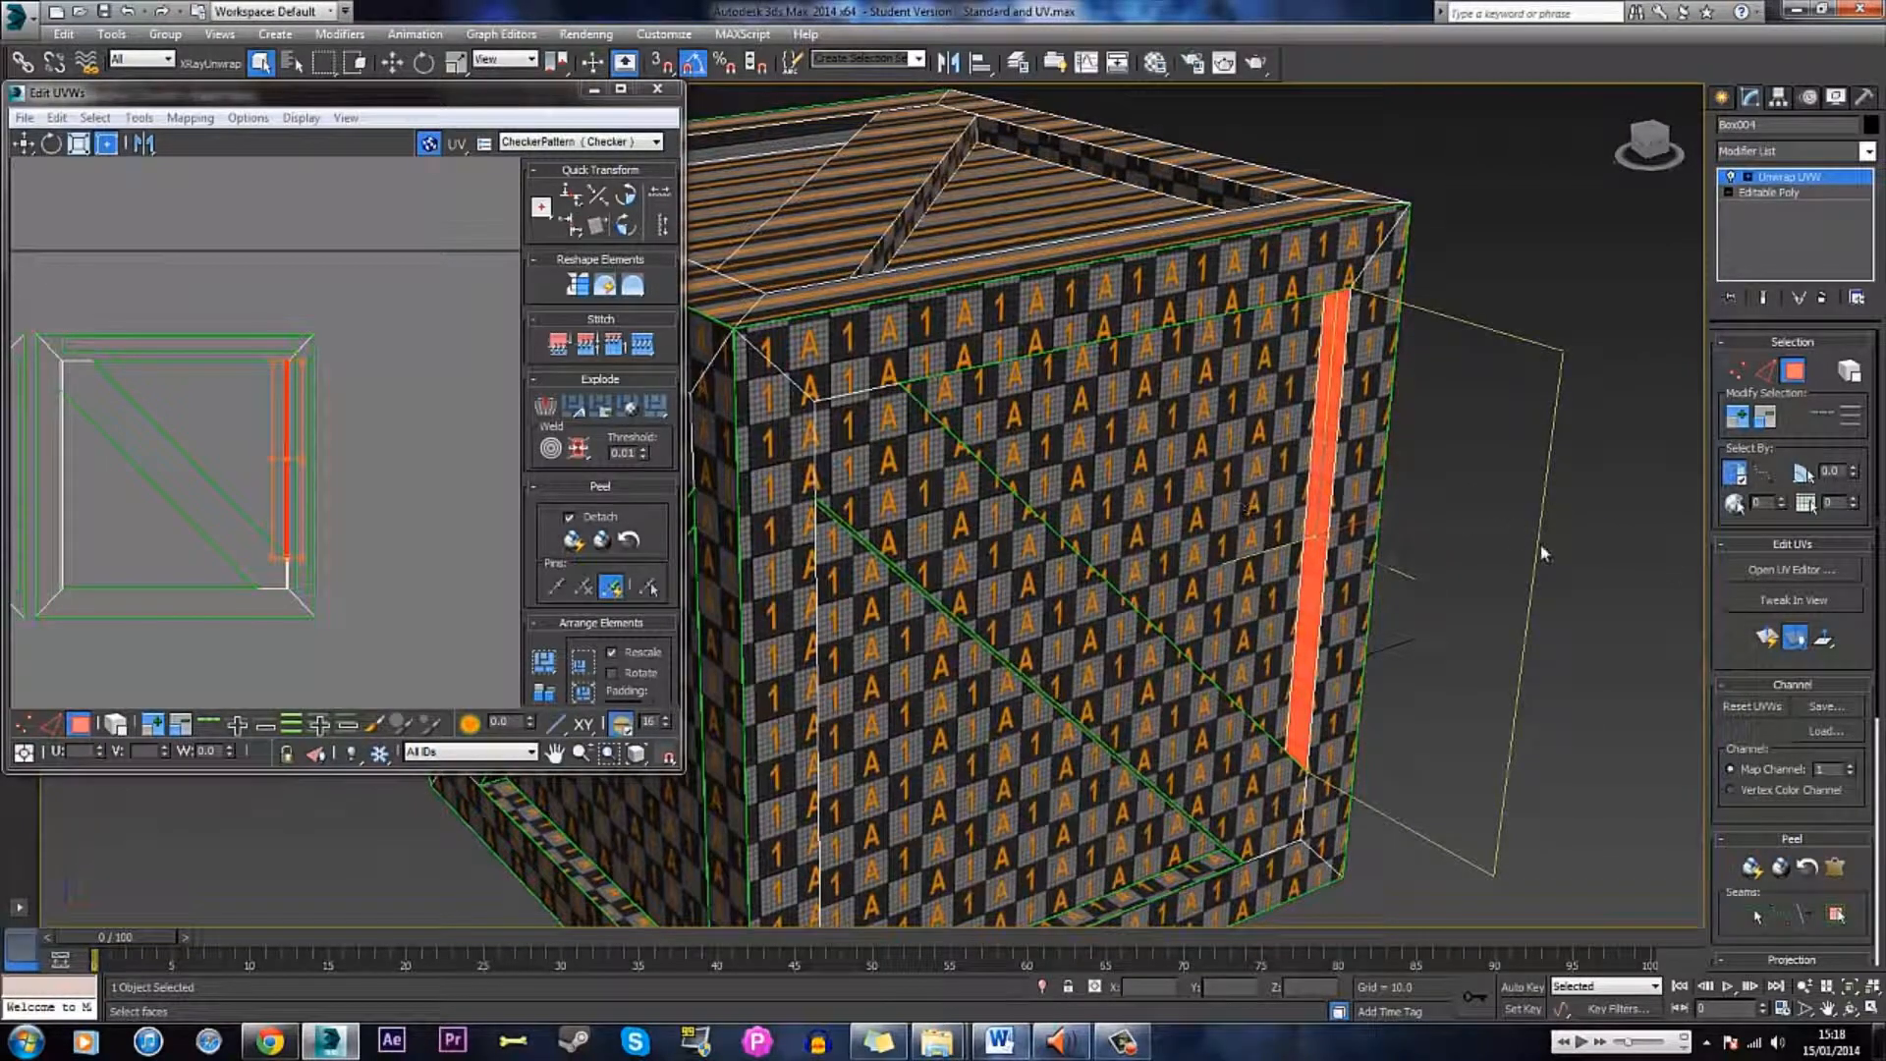
alt+middle_drag(1151, 527, 963, 499)
middle_drag(72, 433, 211, 442)
scroll(145, 339, down, 3)
middle_drag(145, 336, 403, 276)
scroll(402, 276, up, 2)
alt+middle_drag(1085, 418, 910, 437)
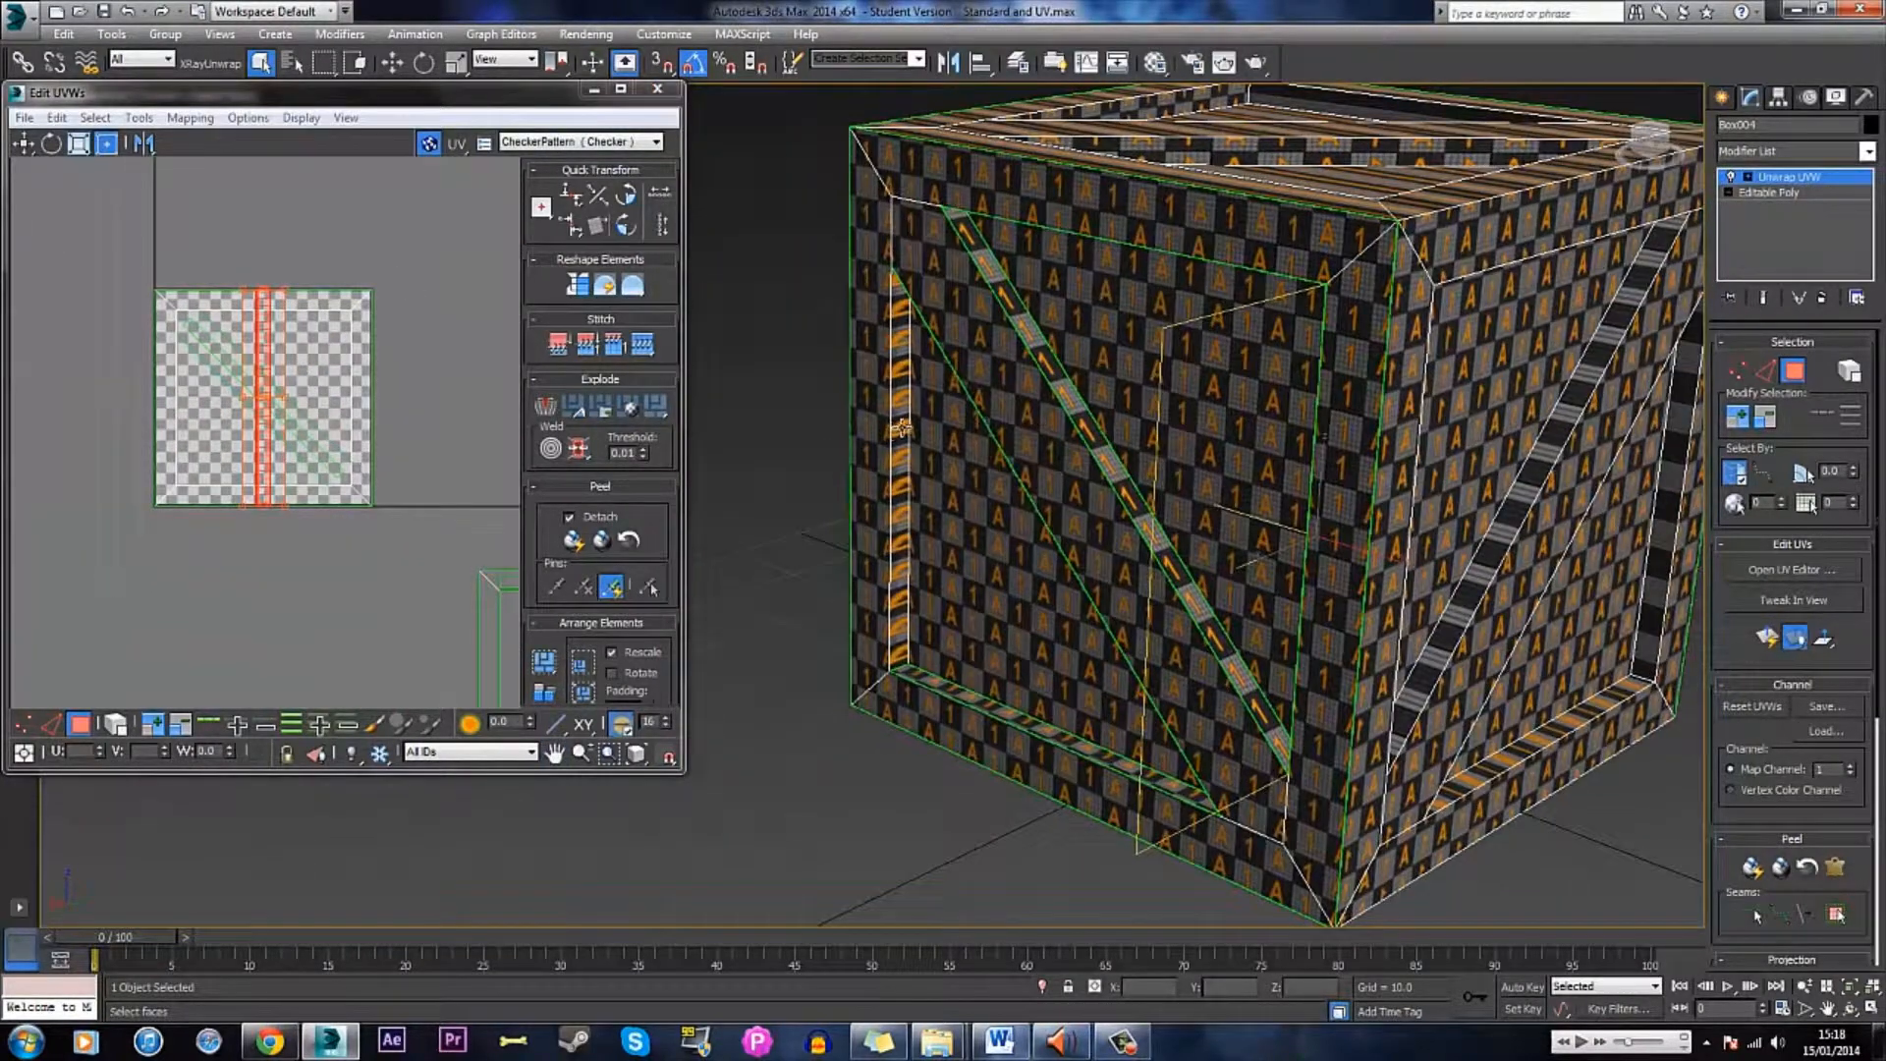
click(902, 429)
alt+middle_drag(927, 468, 909, 344)
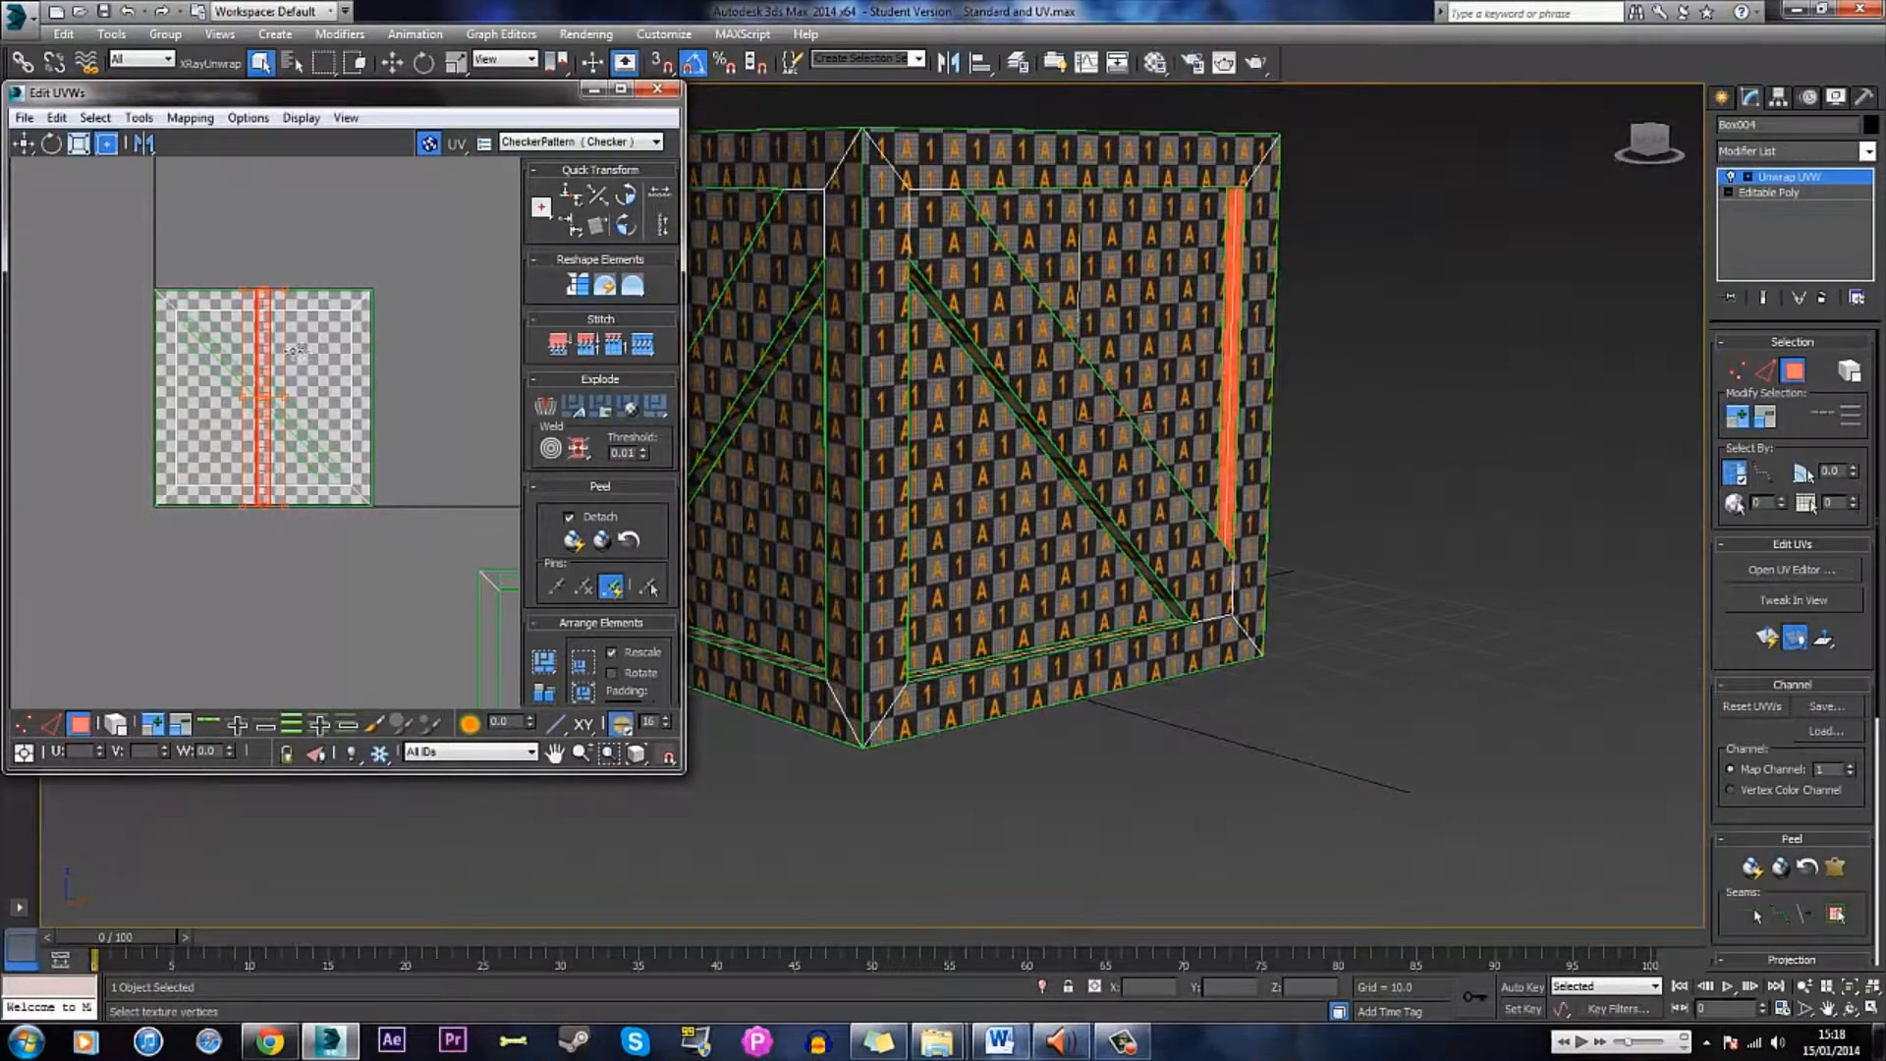
- Move the vertical board strips out of the texture square and place them just right of the side's UV shell
middle_drag(426, 455, 102, 283)
drag(152, 315, 433, 470)
middle_drag(415, 452, 218, 372)
scroll(218, 373, up, 2)
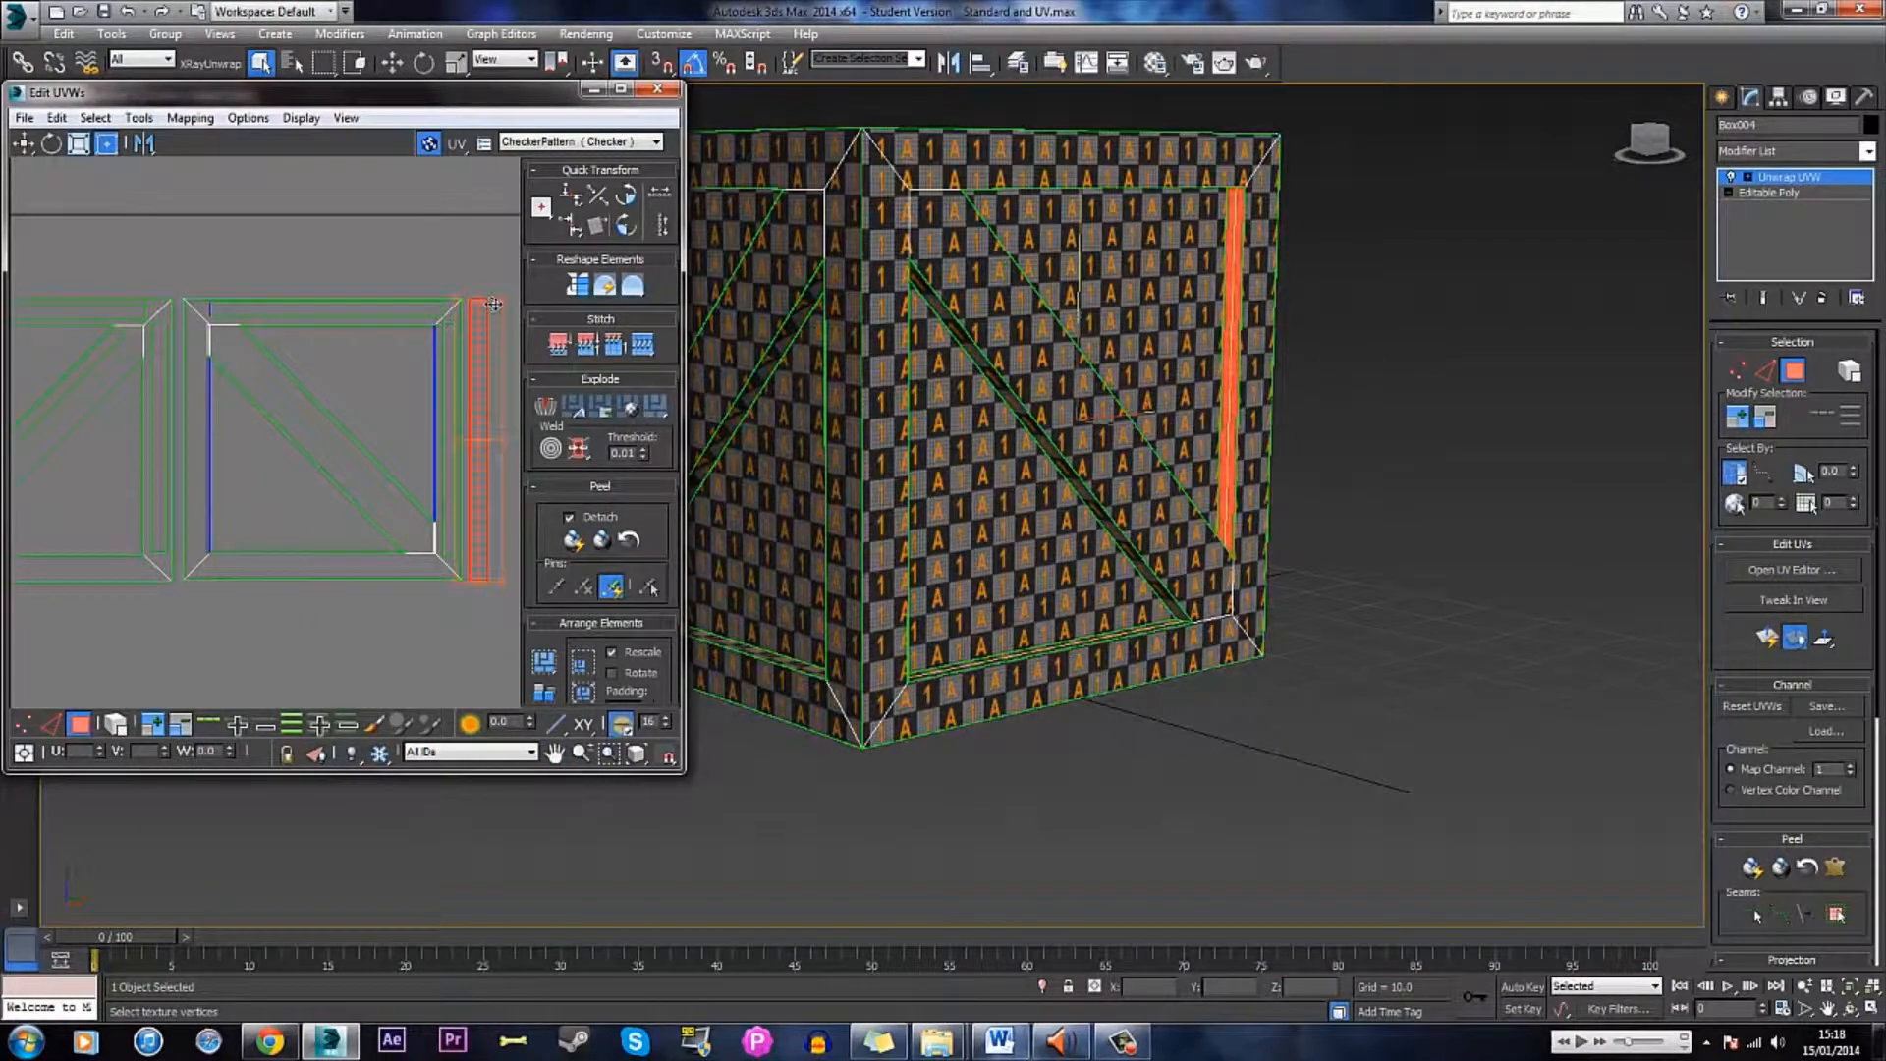
- Select the diagonal brace strip, rotate it to lie along the brace in the UV shell, and scale it to the brace's length
alt+middle_drag(1028, 433, 958, 412)
click(979, 314)
click(1070, 344)
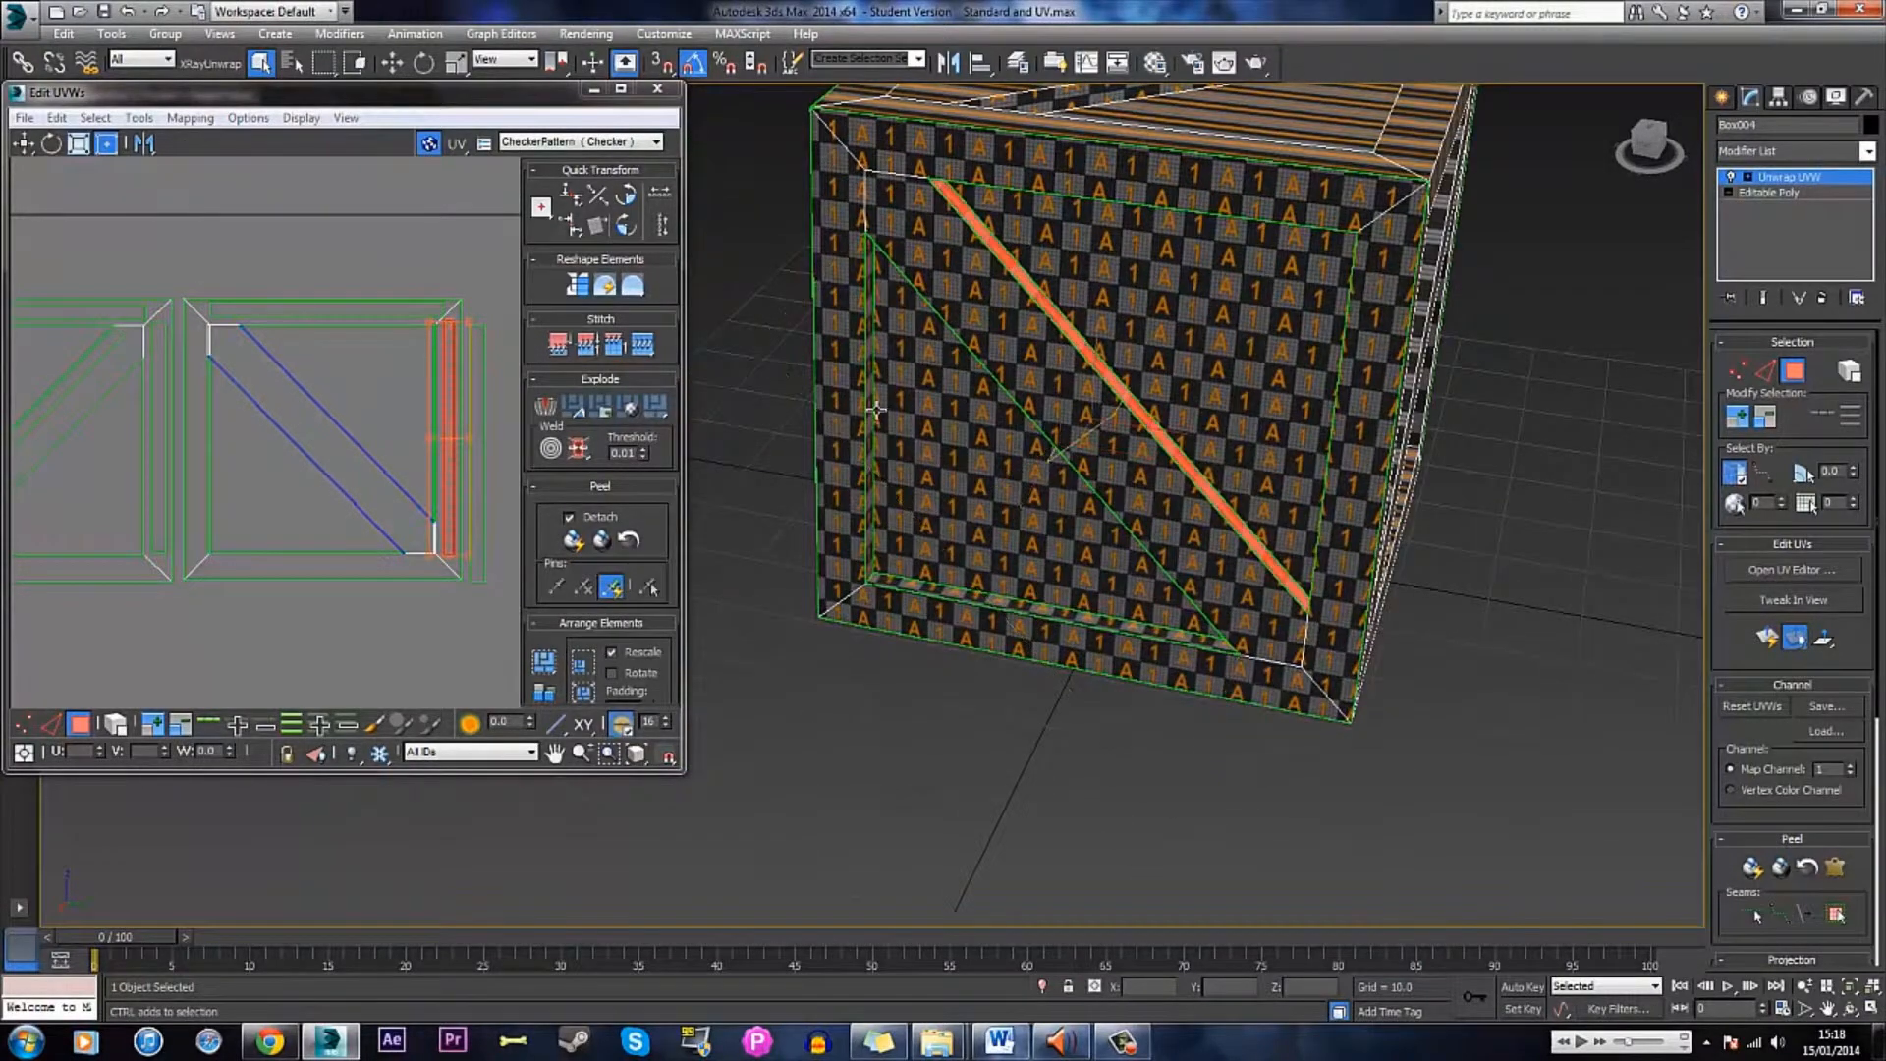
scroll(413, 440, up, 2)
middle_drag(437, 433, 350, 437)
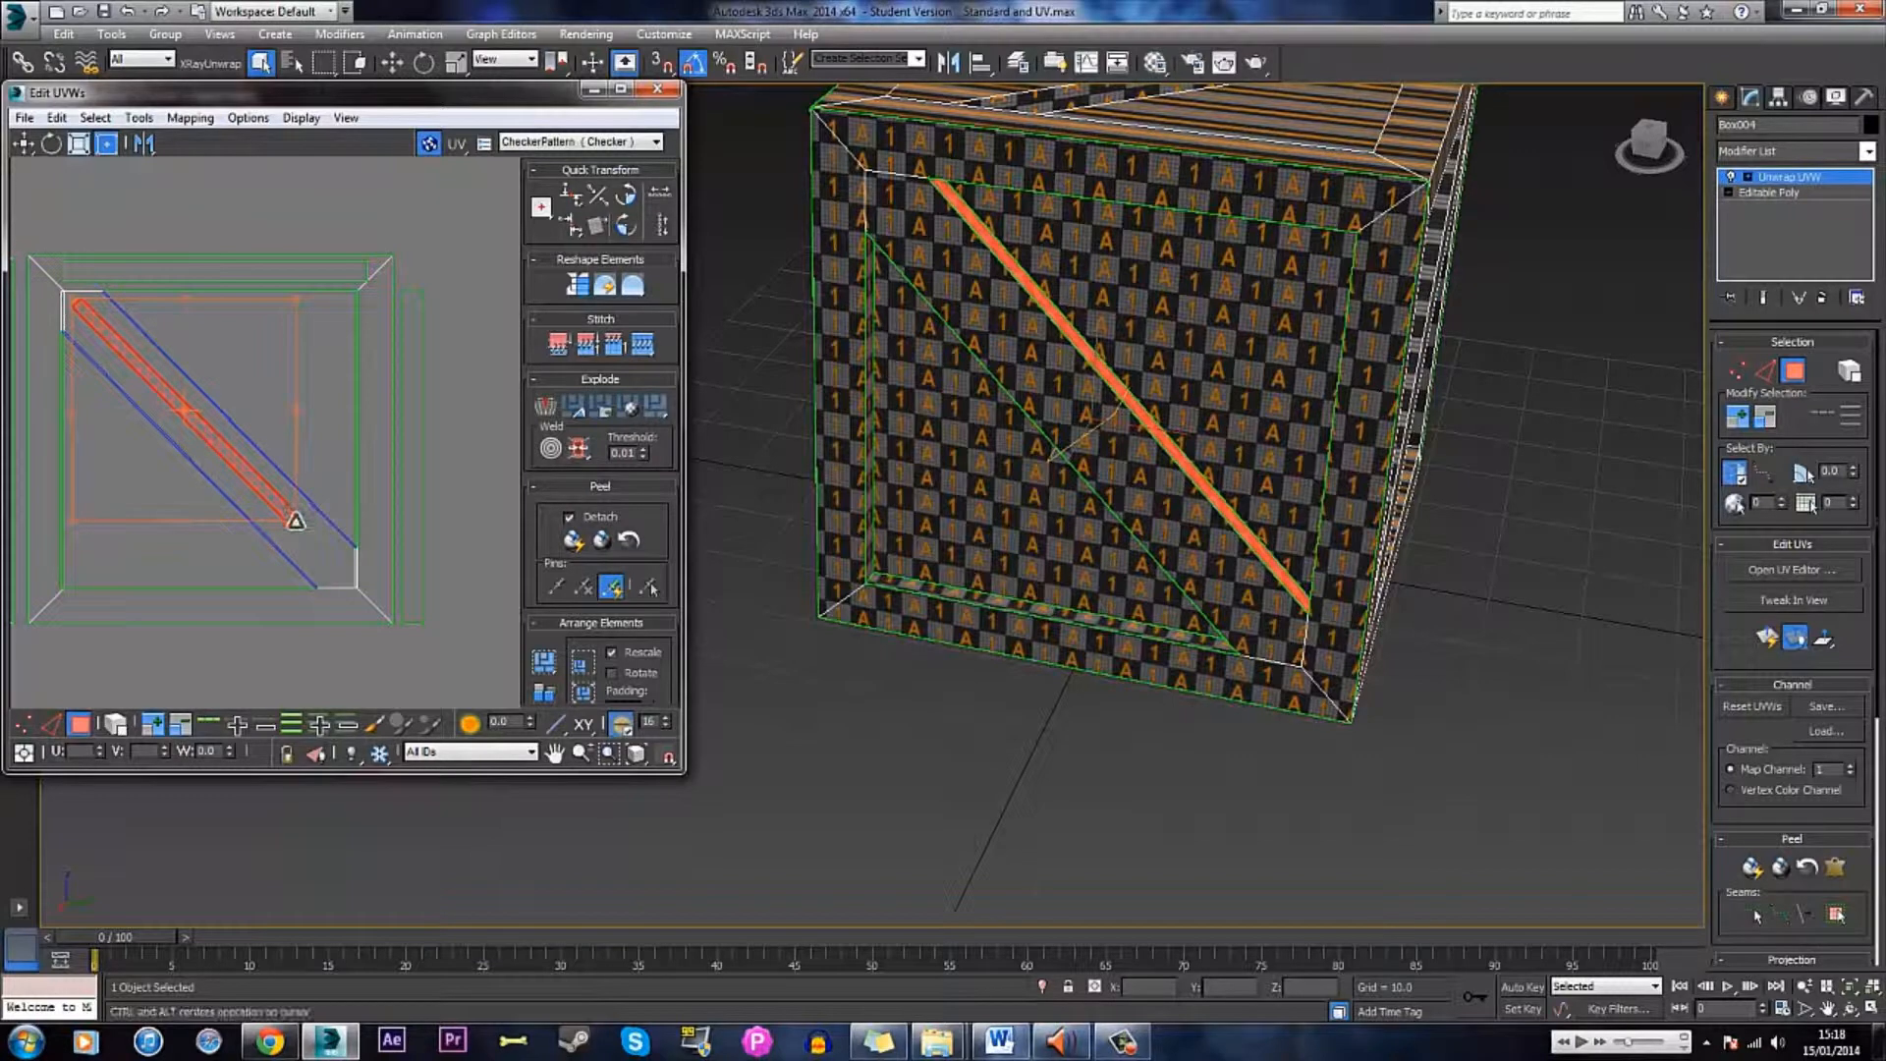
drag(264, 490, 288, 514)
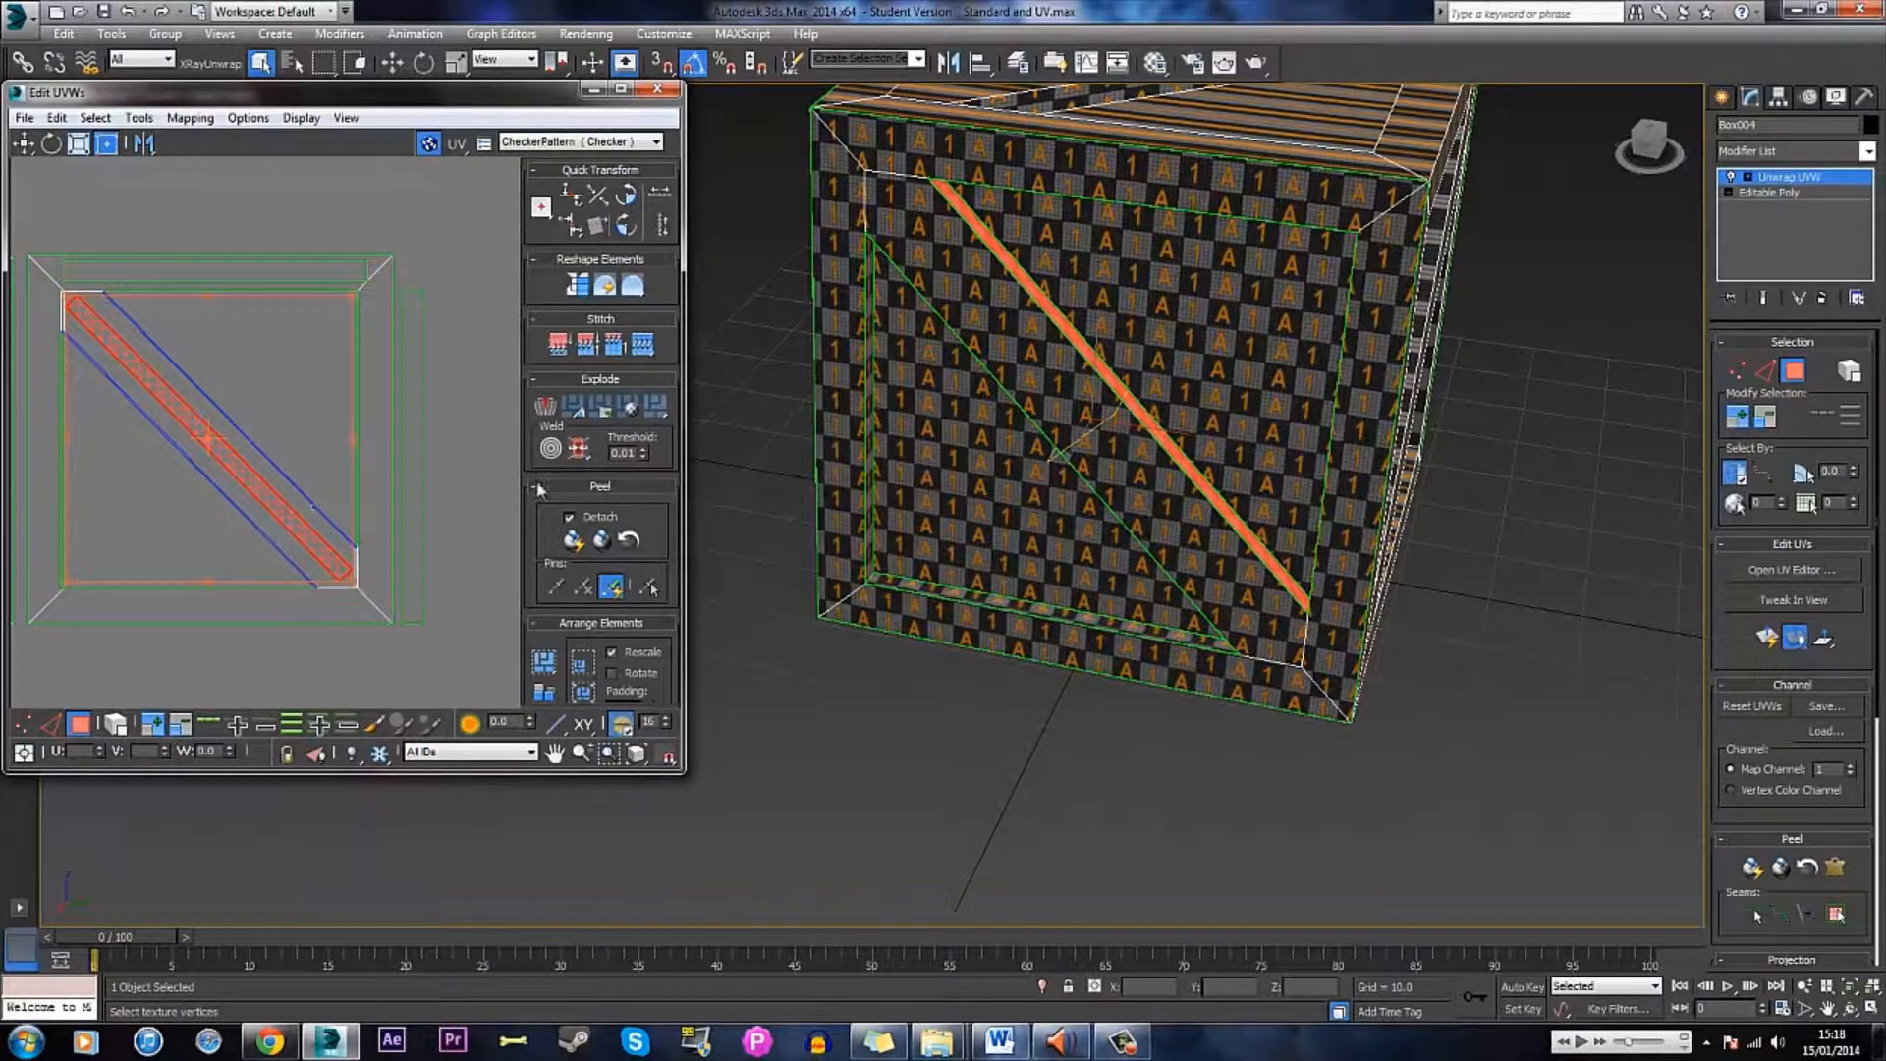
- Scale the vertical board strips to fit inside the right frame board of the UV shell
click(406, 342)
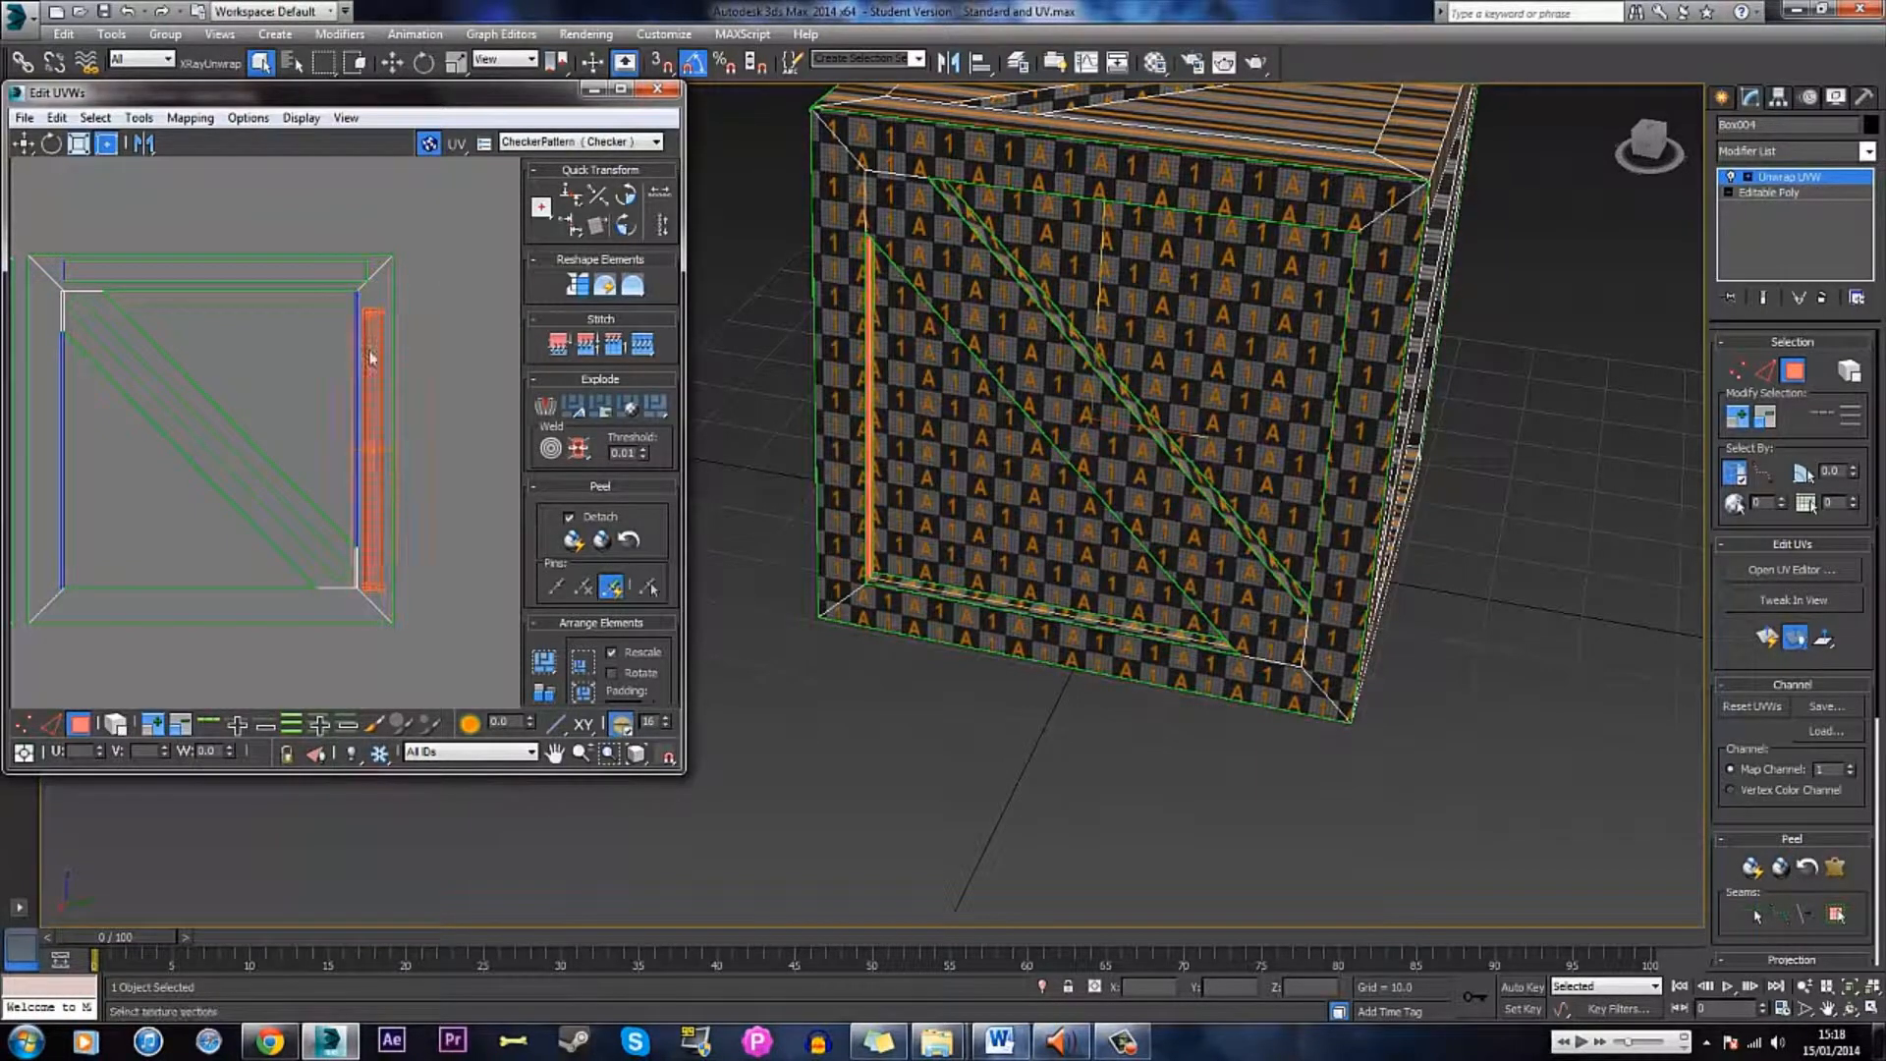
click(419, 353)
scroll(226, 294, down, 2)
middle_drag(226, 295, 369, 385)
middle_drag(196, 370, 488, 456)
scroll(309, 355, up, 2)
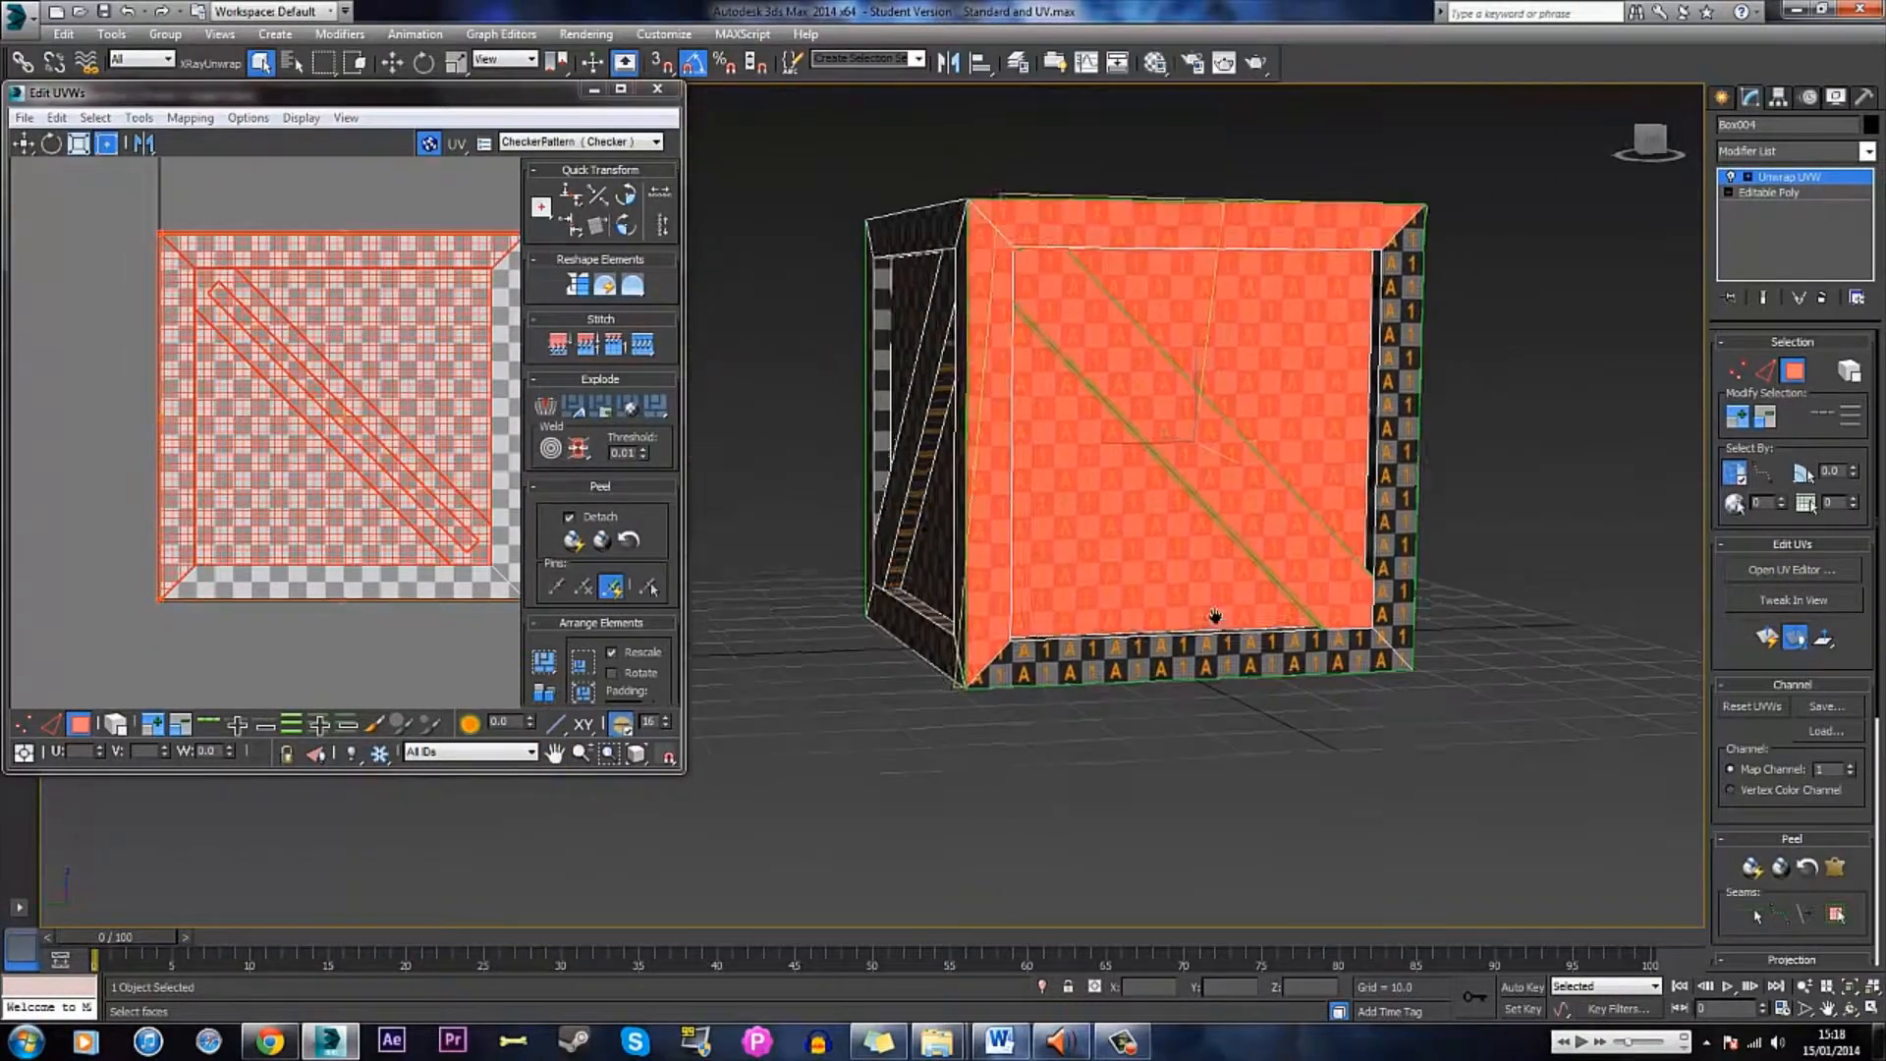
- Add the bottom and right frame board faces to the selection of the next crate side
middle_drag(183, 730, 113, 711)
ctrl+click(1199, 663)
ctrl+click(1390, 422)
- Planar-map the inner edge faces of this side's vertical boards and move their strips to the right of the texture square
alt+middle_drag(1464, 393, 1532, 437)
click(1354, 378)
alt+middle_drag(1406, 395, 1571, 384)
scroll(1179, 393, up, 3)
click(988, 298)
click(1767, 637)
alt+middle_drag(1130, 472, 1307, 550)
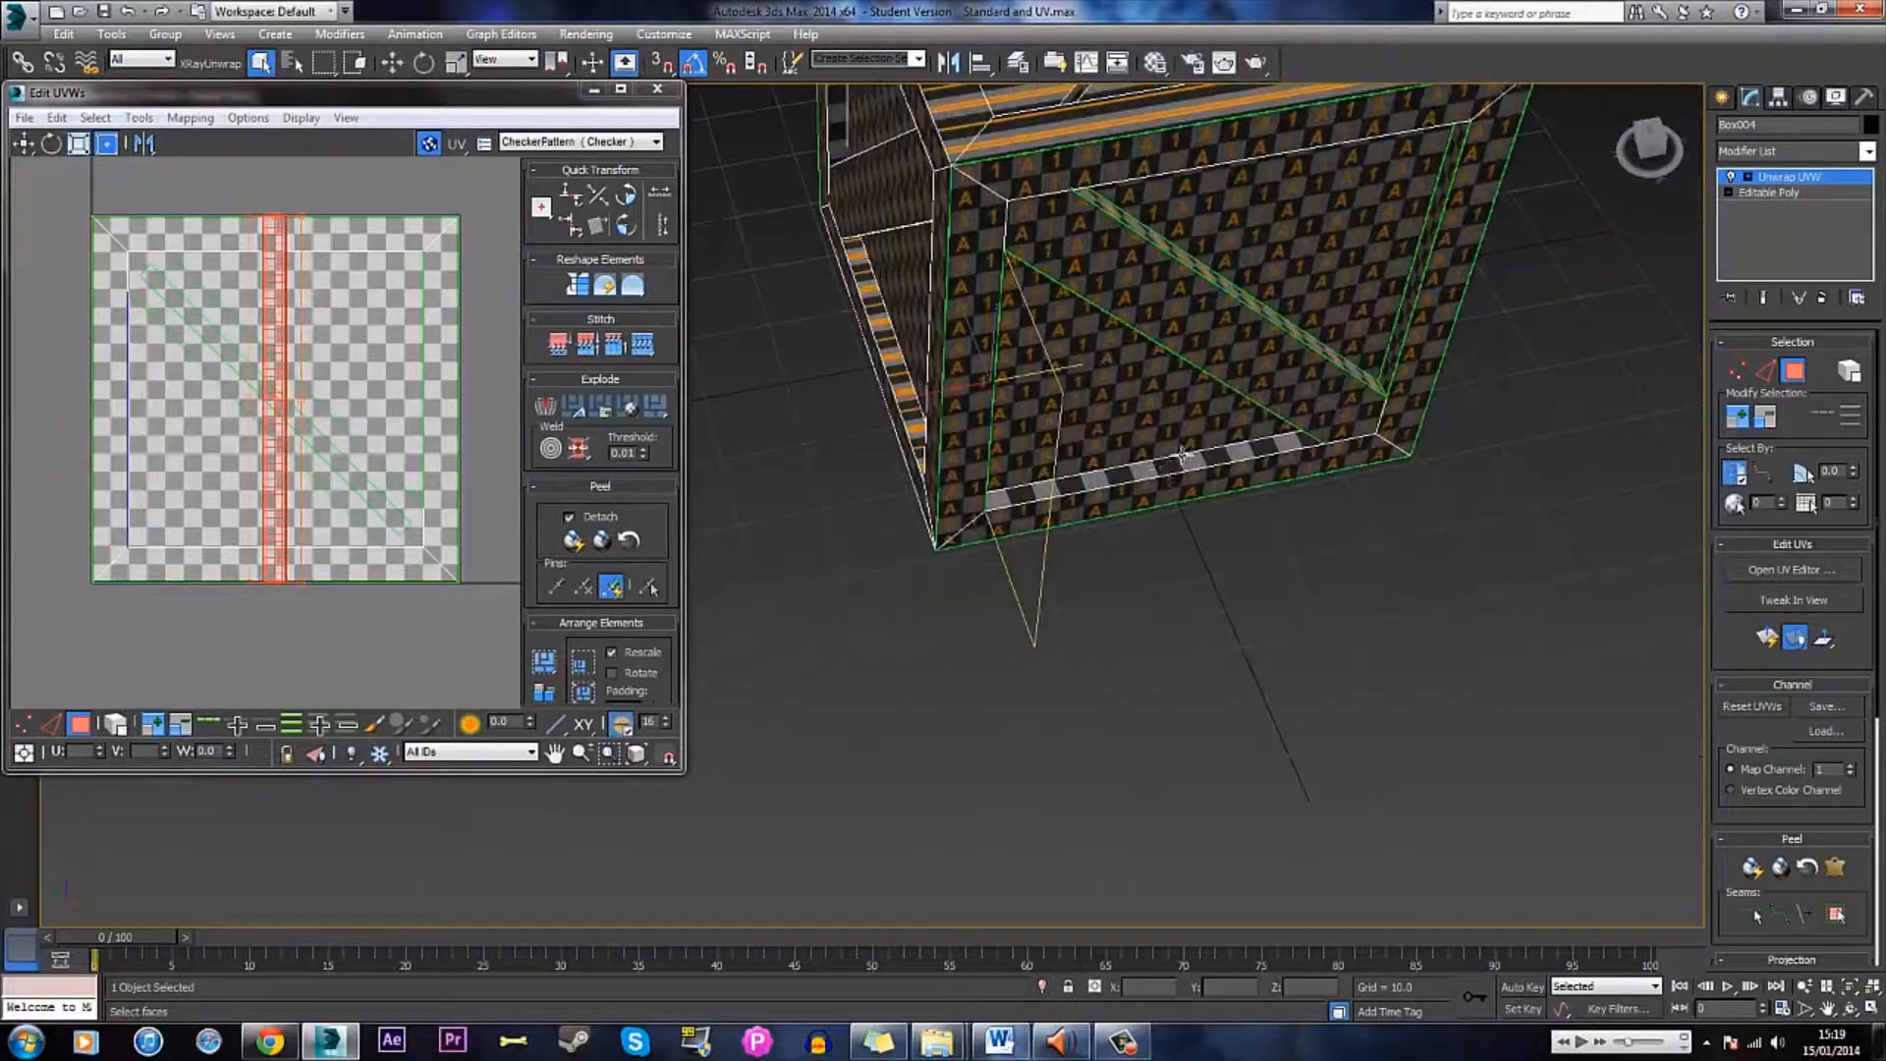
alt+middle_drag(1129, 531, 1199, 432)
drag(280, 314, 483, 314)
- Planar-map the inner edge faces of this side's bottom and top frame boards
alt+middle_drag(1169, 413, 1186, 483)
click(1185, 483)
click(1768, 637)
alt+middle_drag(1208, 550, 1179, 413)
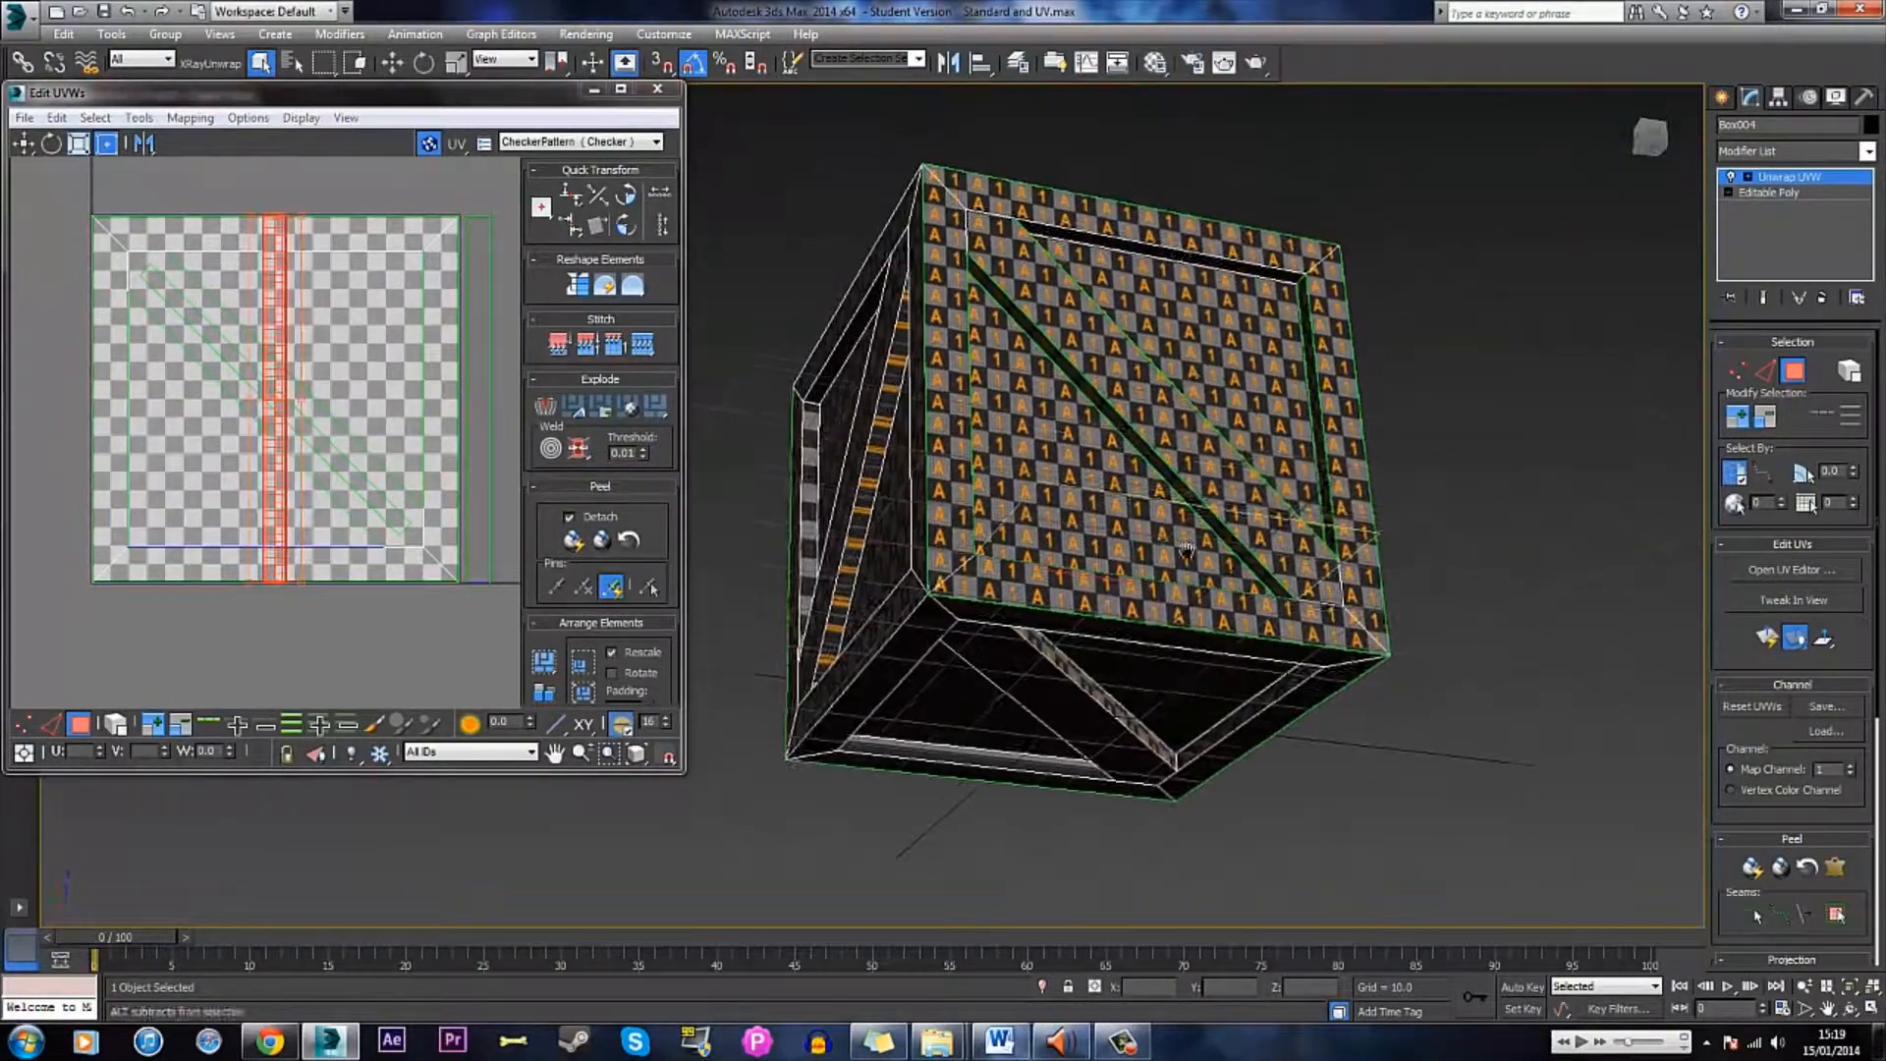
click(1129, 226)
scroll(1130, 255, up, 3)
click(1768, 639)
alt+middle_drag(1080, 472, 1061, 628)
- Turn the top and bottom board strips horizontal and scale them with the vertical board strips to fit the frame border
ctrl+click(968, 786)
drag(279, 228, 433, 420)
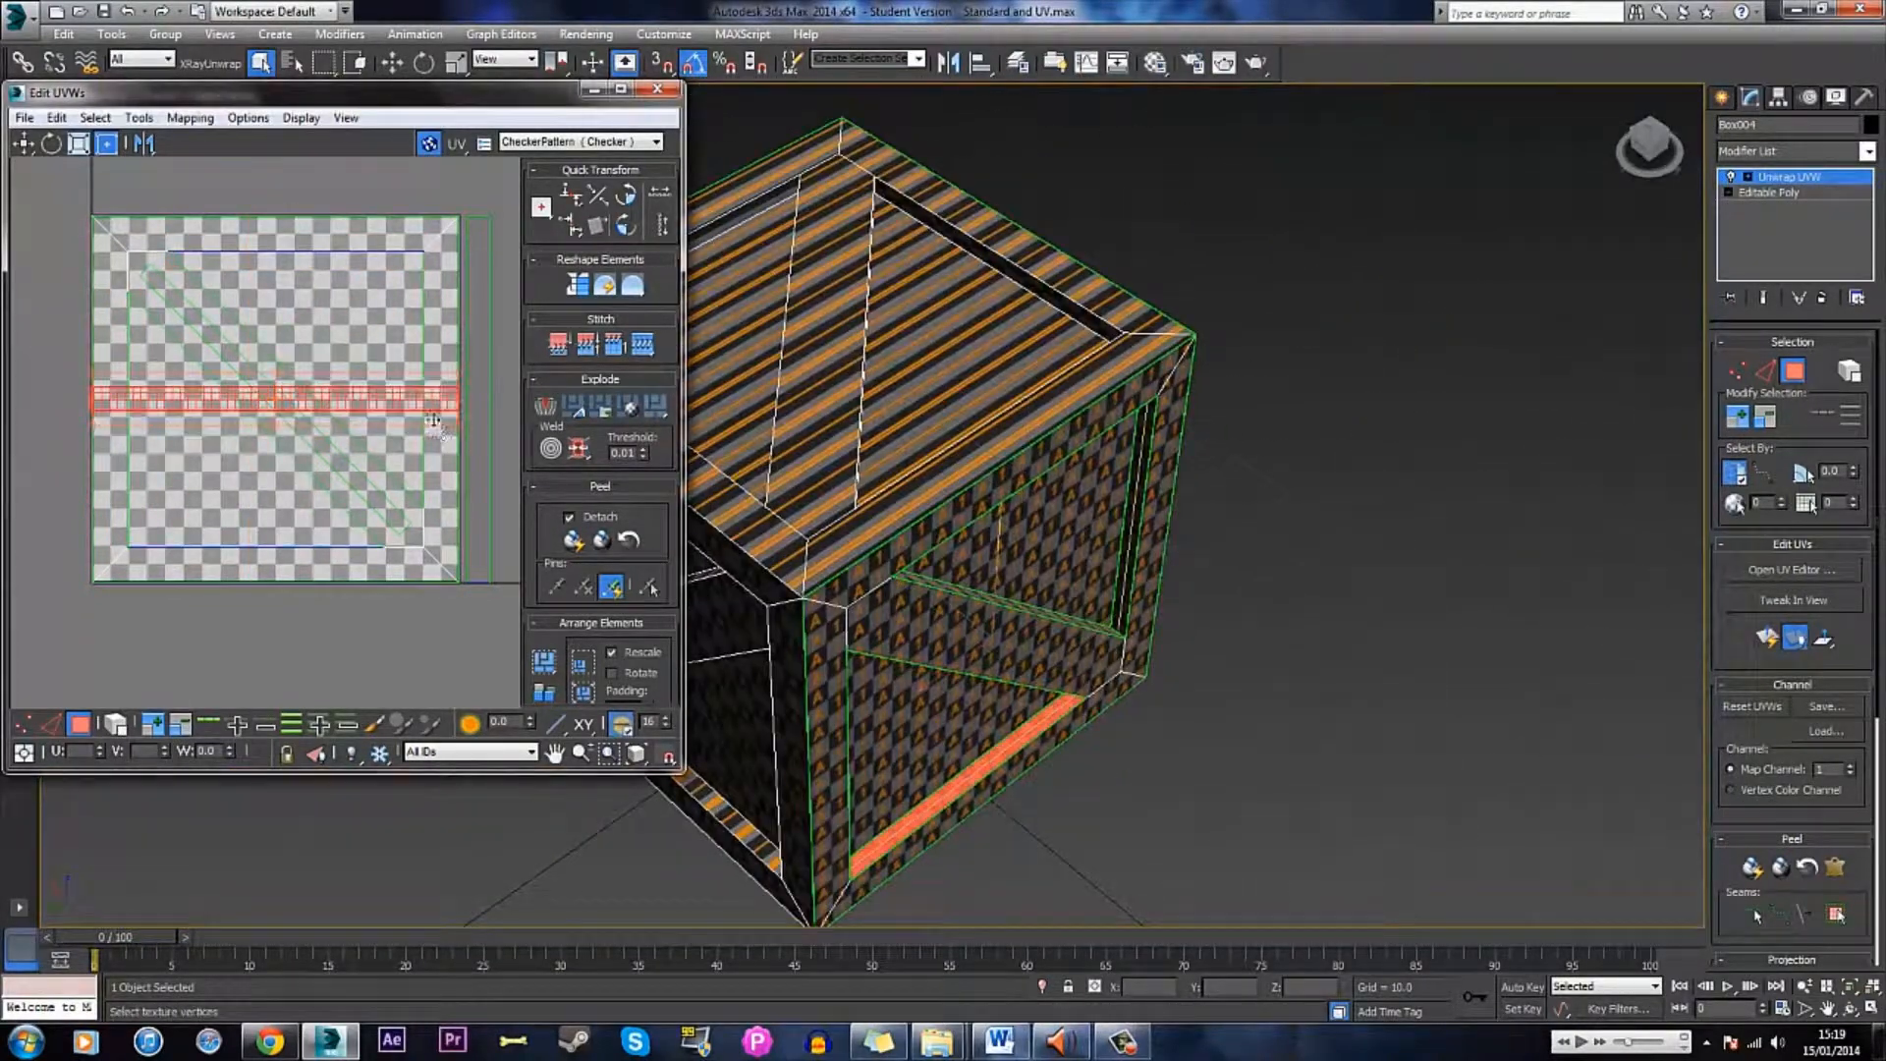
ctrl+click(478, 560)
drag(478, 550, 445, 587)
- Move the completed UV shell out of the texture square to sit above the two existing shells, and toggle element selection
scroll(276, 393, down, 3)
drag(172, 275, 378, 477)
scroll(324, 383, down, 1)
middle_drag(314, 383, 71, 353)
drag(72, 352, 264, 384)
middle_drag(73, 385, 165, 388)
scroll(324, 421, up, 1)
scroll(325, 421, down, 1)
ctrl+drag(481, 678, 345, 513)
click(116, 724)
- Select the last crate side by growing the selection from one of its faces twice, and planar-map it
alt+middle_drag(1326, 609, 1032, 472)
click(1104, 551)
alt+middle_drag(1228, 570, 1100, 393)
click(1738, 417)
click(1738, 417)
alt+middle_drag(1424, 393, 1577, 601)
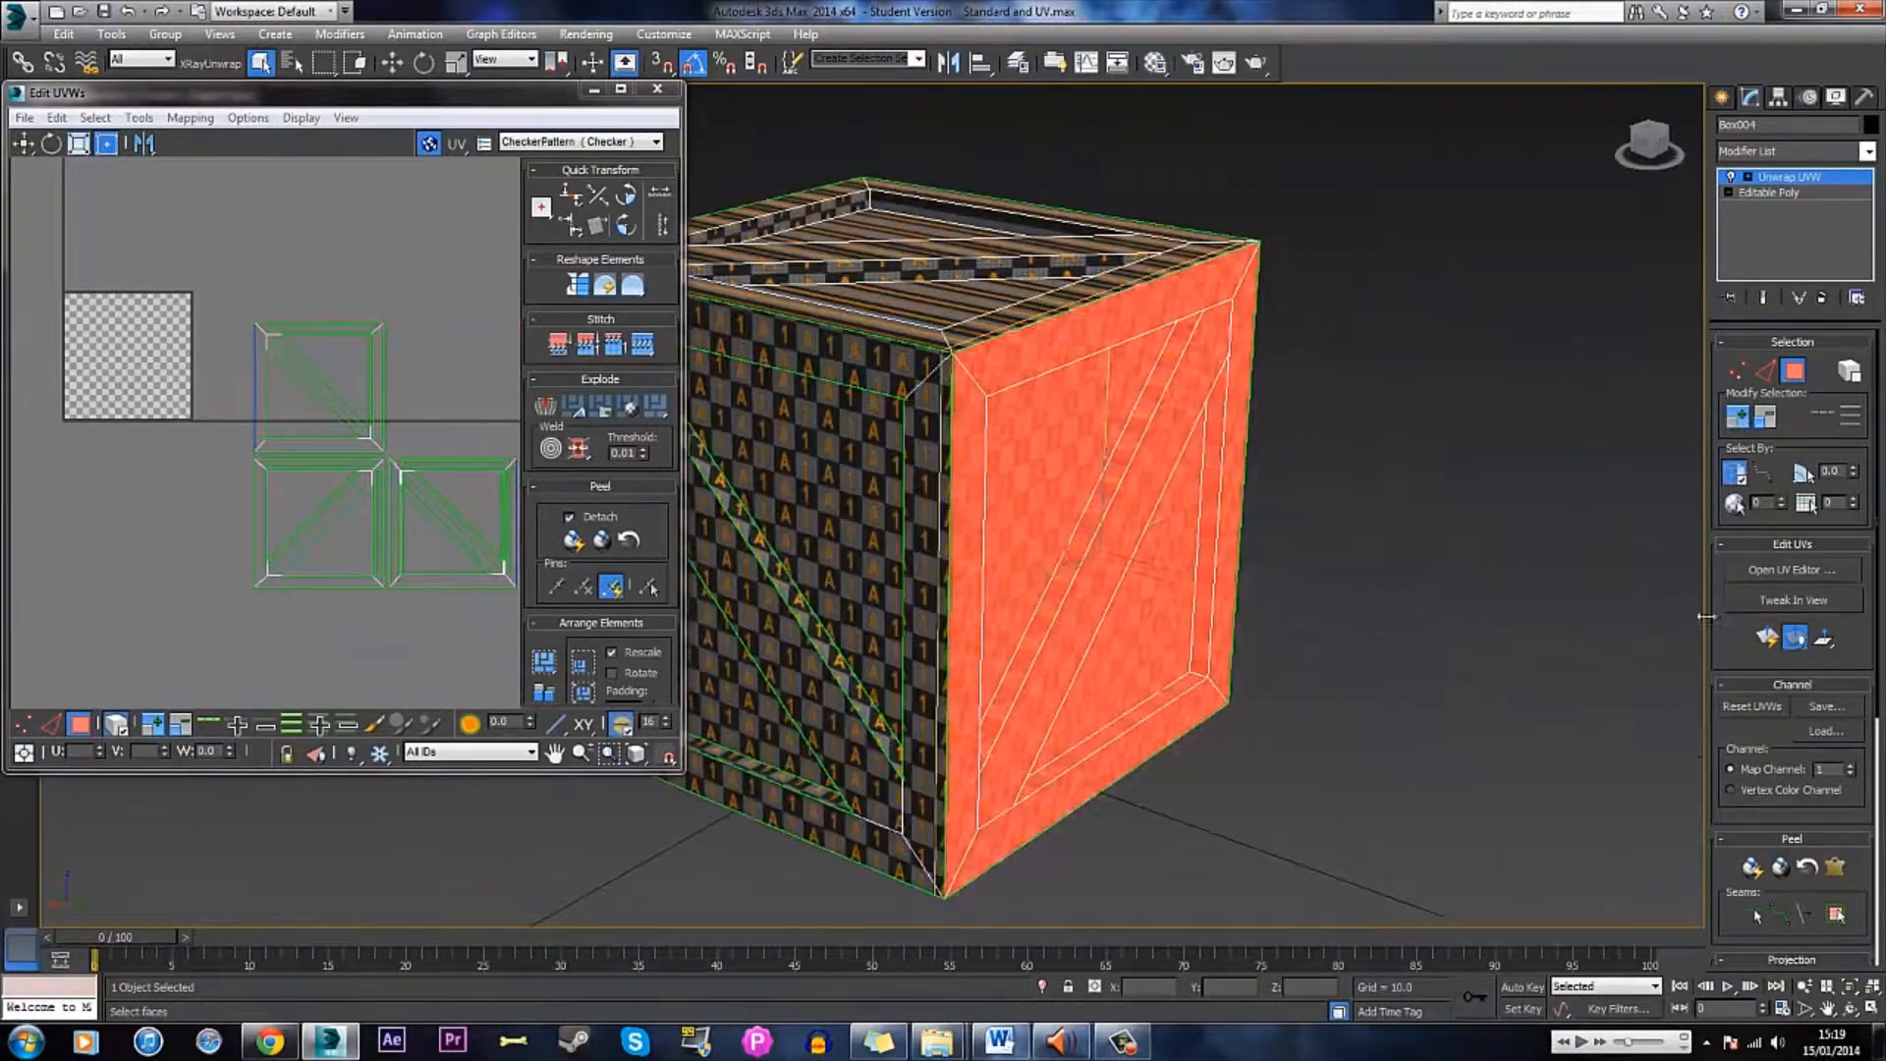
click(1767, 637)
- Planar-map the inner edge faces of the last side's diagonal braces and lay their strips along the diagonal
scroll(117, 462, up, 4)
middle_drag(116, 462, 235, 674)
click(1083, 536)
click(1767, 636)
alt+middle_drag(1297, 535, 1071, 373)
click(1126, 573)
click(1769, 641)
alt+middle_drag(1228, 442, 1444, 570)
ctrl+click(1078, 506)
drag(259, 301, 460, 365)
- Planar-map the inner edge faces of the last side's vertical boards and move their strips right of the texture square
alt+middle_drag(1208, 471, 1346, 560)
click(1276, 540)
click(1767, 637)
alt+middle_drag(1473, 560, 1516, 560)
click(1169, 462)
click(1767, 636)
ctrl+click(1450, 489)
drag(261, 373, 427, 374)
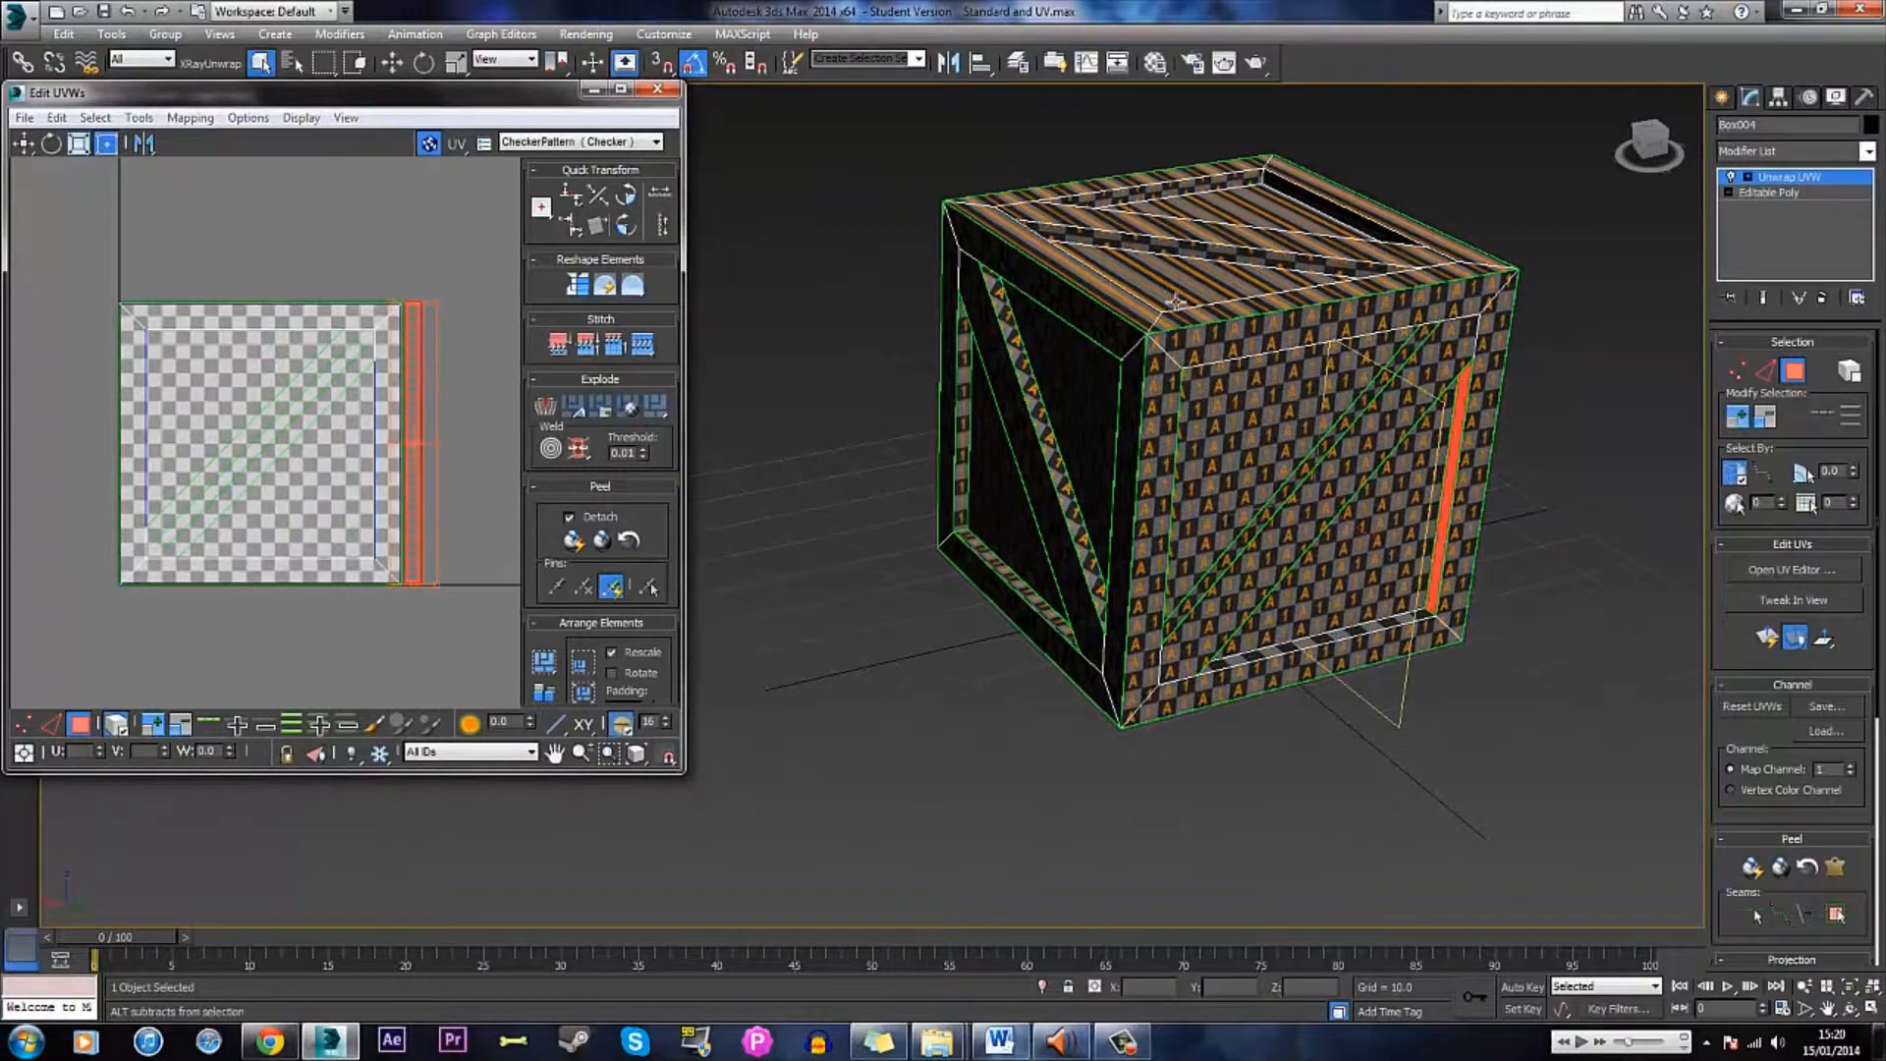
- Planar-map the inner edge faces of the last side's top and bottom boards and place their strips above the texture square
alt+middle_drag(1277, 461, 1081, 334)
click(1065, 339)
click(1767, 637)
alt+middle_drag(1070, 579, 1225, 732)
click(1169, 677)
click(1767, 637)
alt+middle_drag(1278, 639, 1091, 471)
ctrl+click(1075, 344)
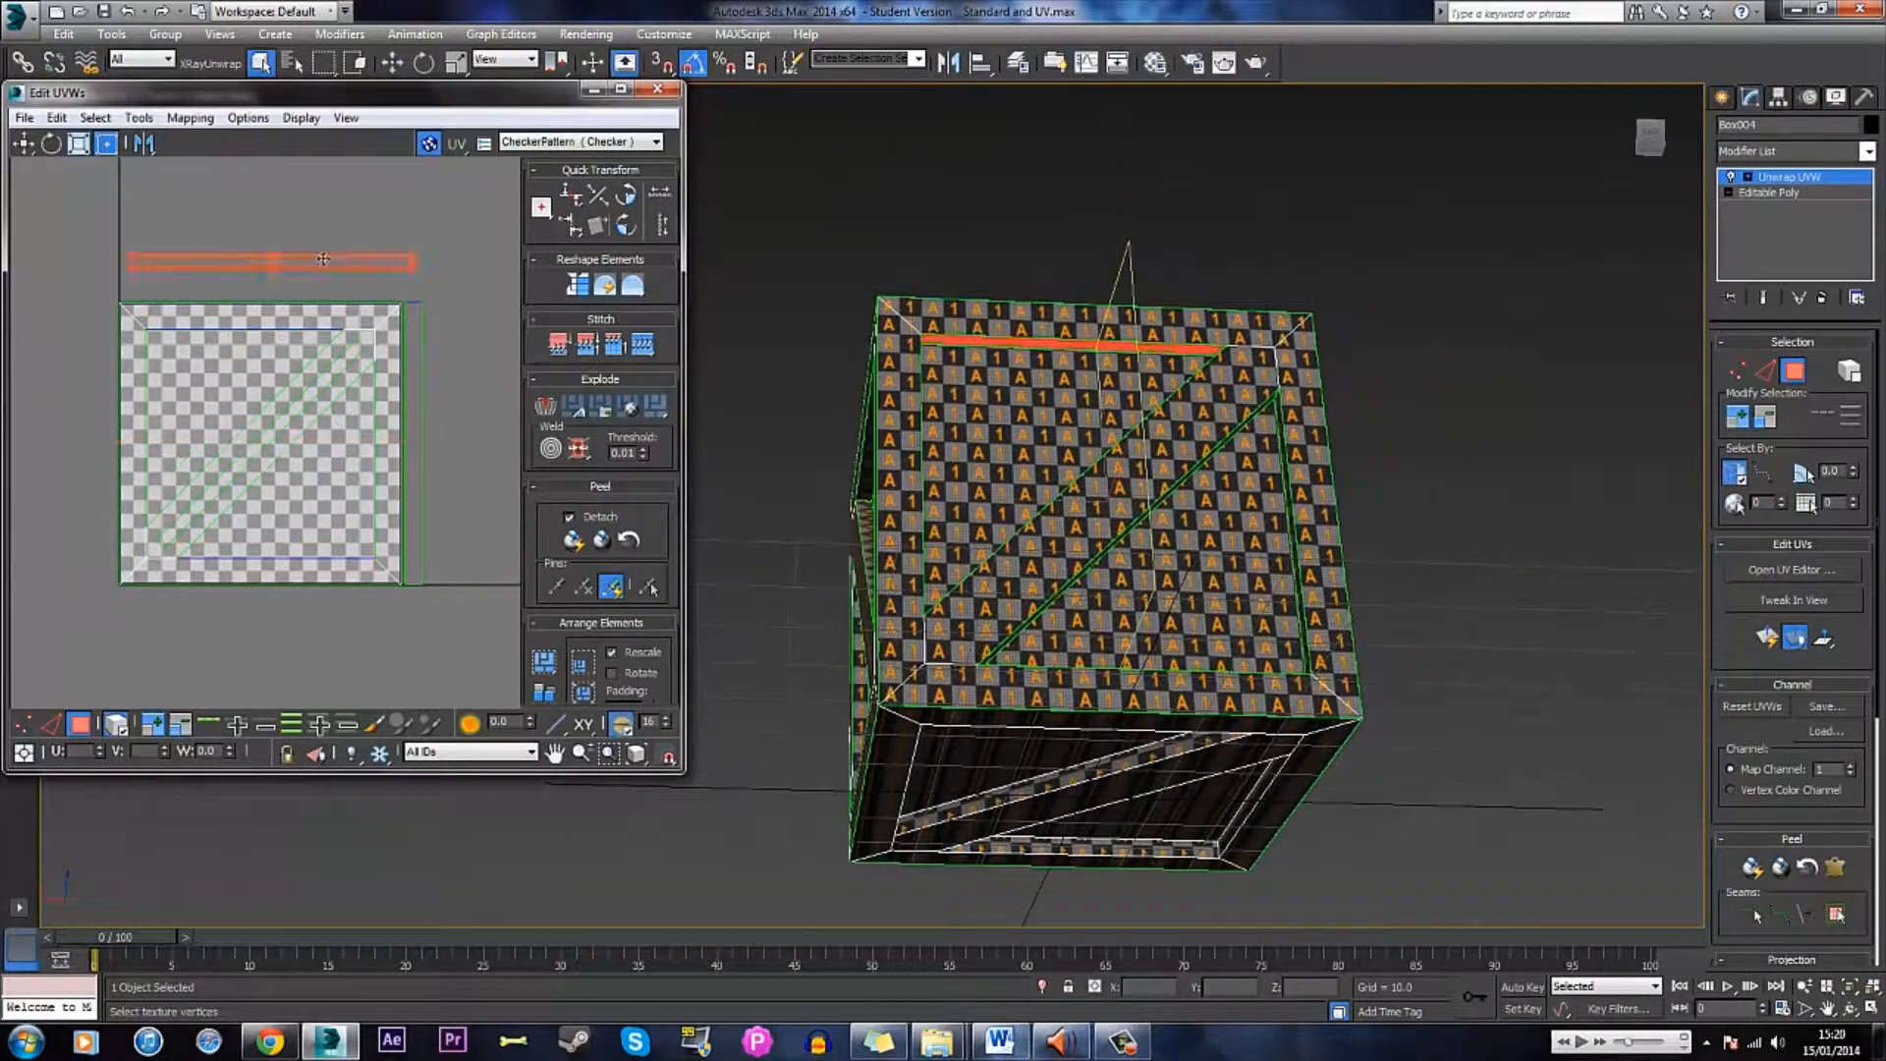
- Scale the last side's horizontal and vertical board strips together to fit within the frame border, then clear the selection
scroll(378, 247, up, 3)
click(458, 300)
ctrl+click(439, 248)
drag(471, 235, 439, 266)
click(459, 307)
- Select the last side's UV shell and move it beside the other three to complete a two-by-two grid
scroll(459, 307, down, 2)
middle_drag(459, 306, 297, 359)
drag(103, 324, 367, 497)
scroll(367, 497, down, 1)
middle_drag(367, 497, 203, 497)
drag(85, 442, 409, 466)
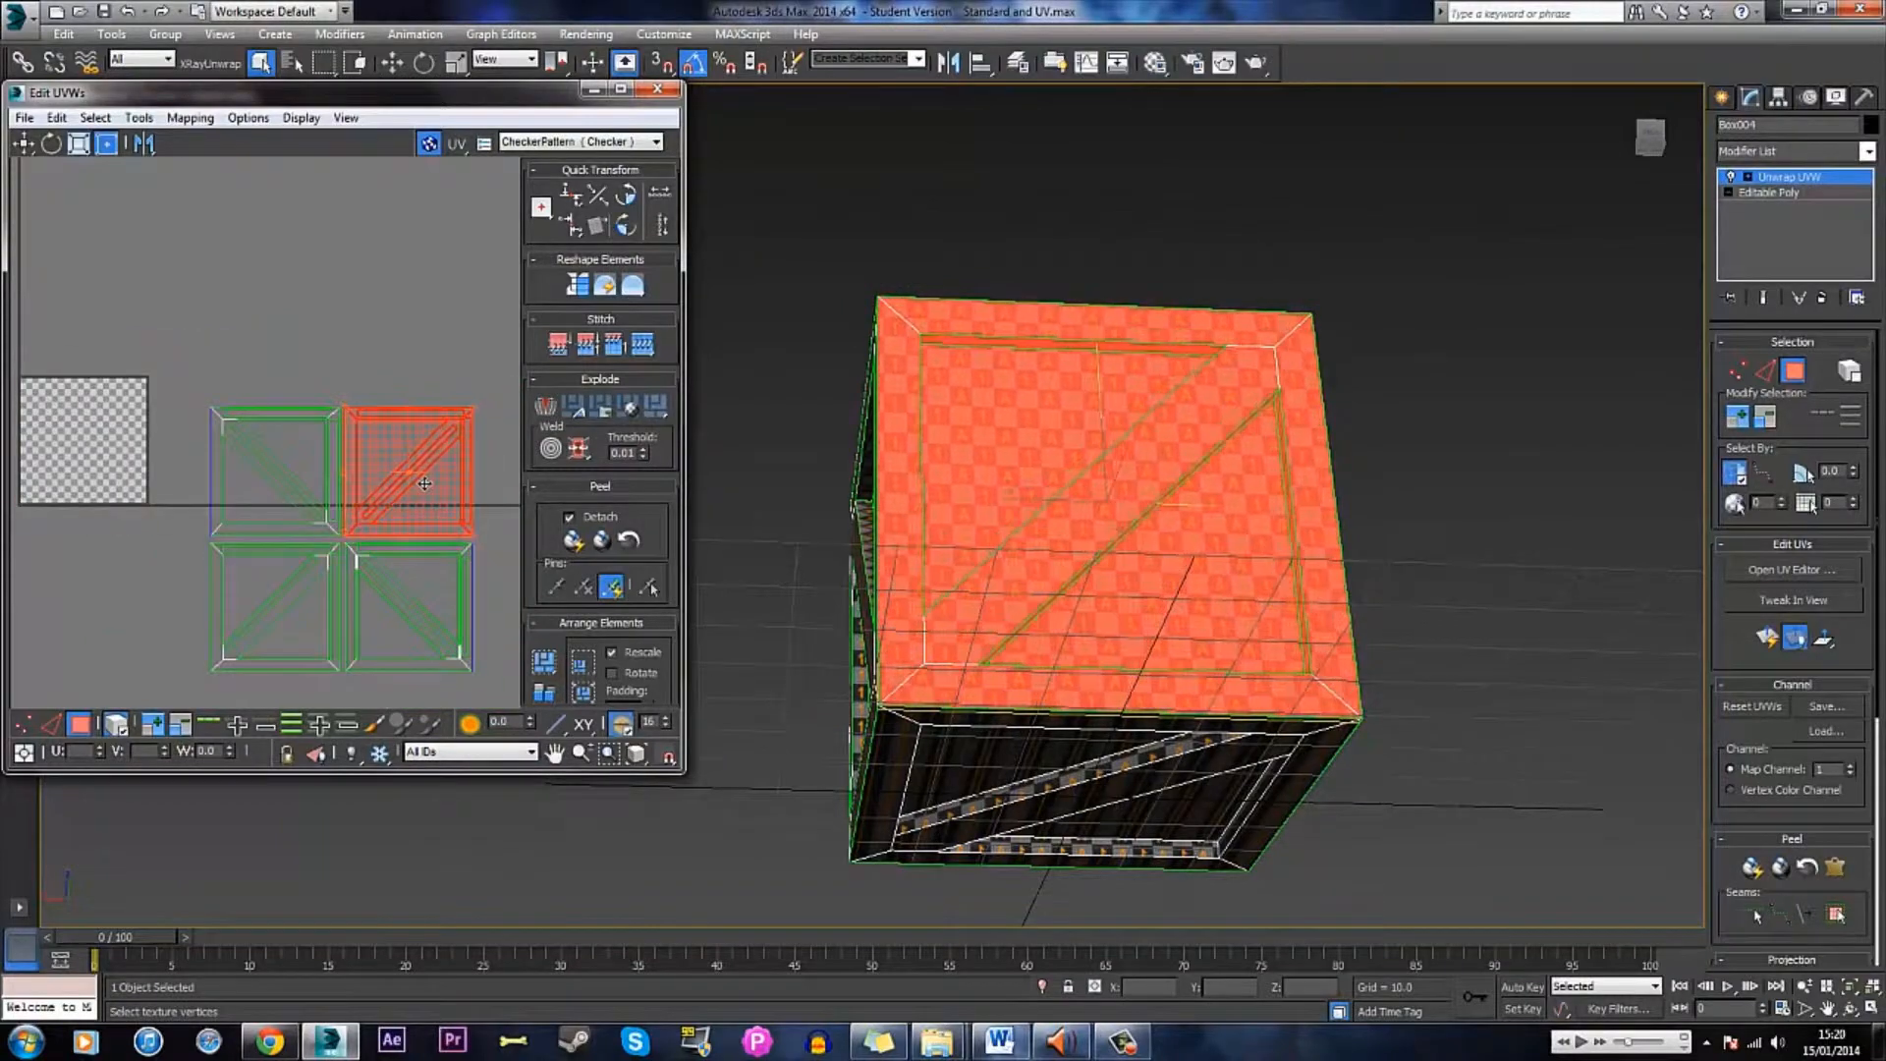
- Planar-map the crate top's outward-facing faces together and rotate their UV shell square with the texture tile
middle_drag(74, 435, 236, 411)
scroll(236, 411, up, 3)
alt+middle_drag(1471, 449, 1532, 609)
click(1047, 302)
mouse_move(1228, 393)
alt+middle_down()
mouse_move(1375, 383)
mouse_move(1218, 403)
alt+middle_up()
ctrl+click(1100, 329)
ctrl+click(967, 251)
ctrl+click(1061, 211)
ctrl+click(993, 398)
click(1768, 639)
drag(266, 247, 410, 322)
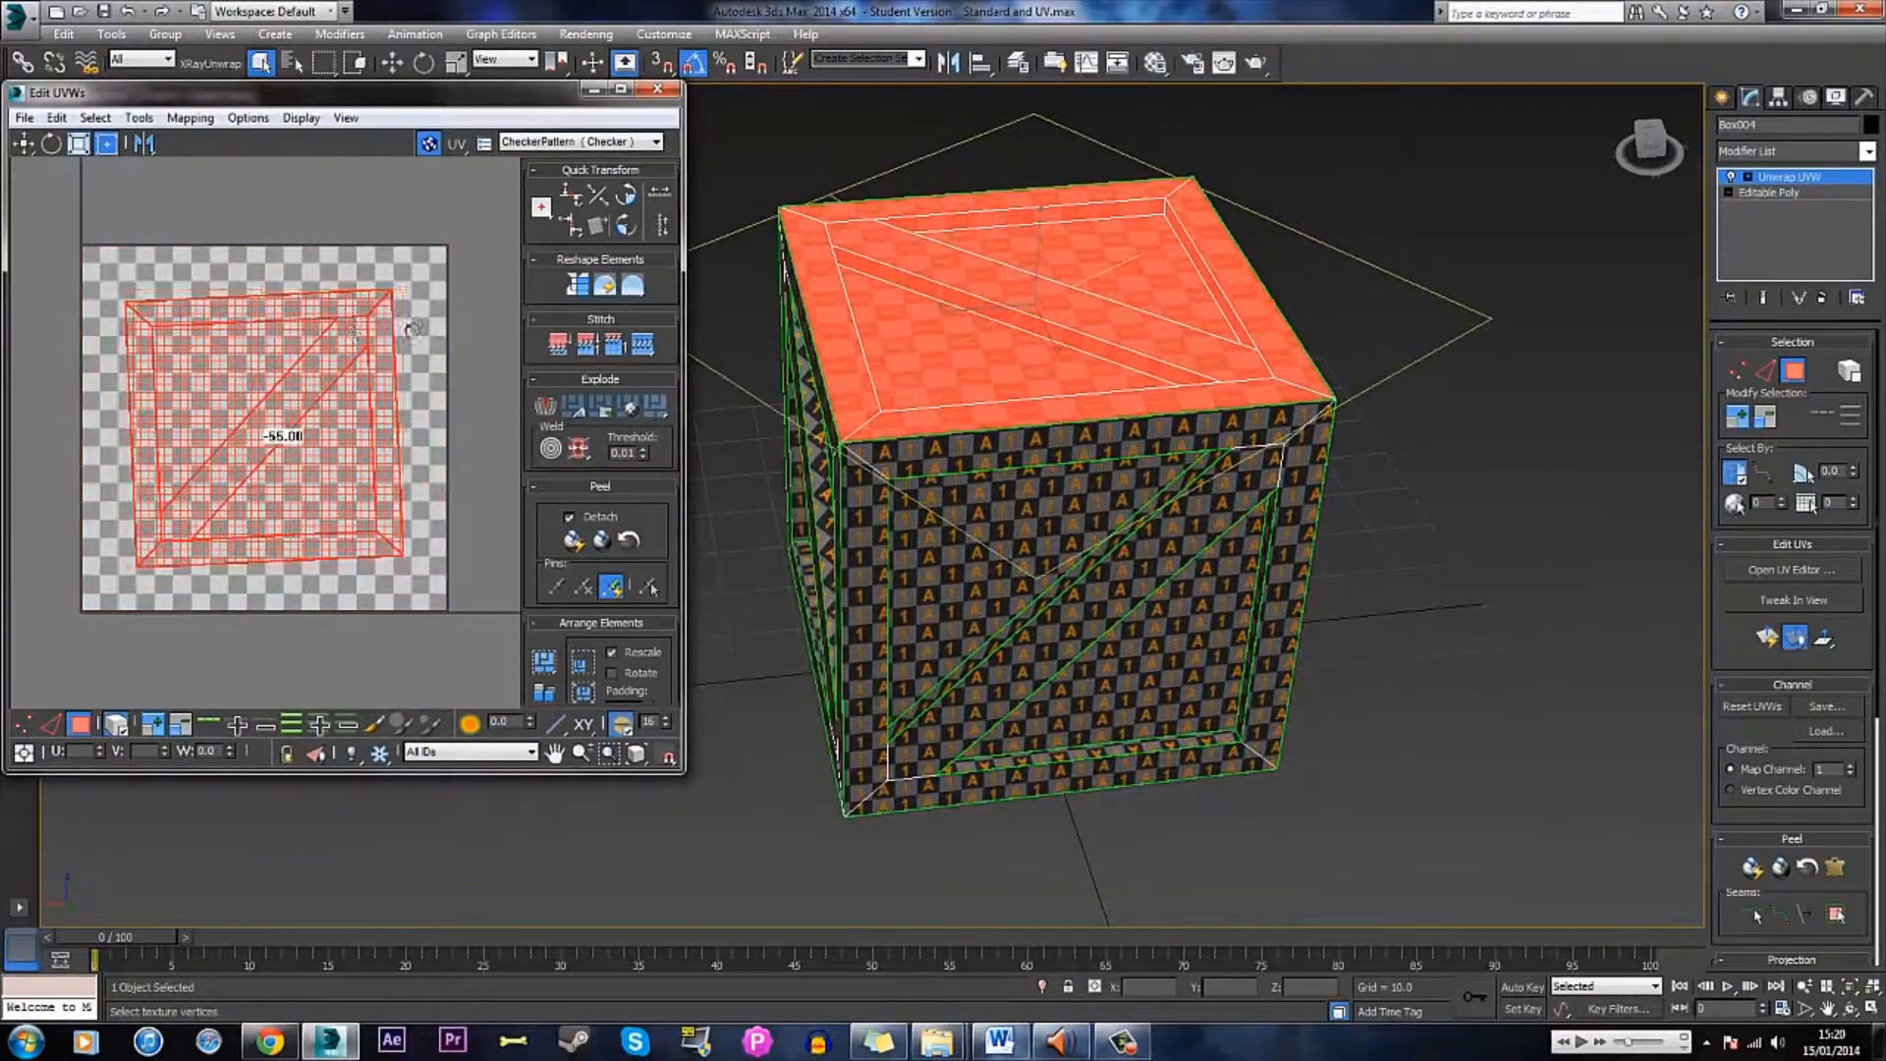
scroll(325, 329, up, 2)
key(a)
drag(245, 280, 254, 221)
key(a)
- Move and scale the top's UV shell so its corners fill the texture square exactly
middle_drag(143, 280, 451, 581)
scroll(271, 432, up, 5)
drag(508, 629, 320, 439)
middle_drag(491, 609, 69, 256)
middle_drag(491, 609, 69, 256)
middle_drag(481, 683, 109, 214)
drag(87, 213, 462, 587)
middle_drag(462, 589, 400, 568)
scroll(400, 568, down, 6)
scroll(398, 567, up, 1)
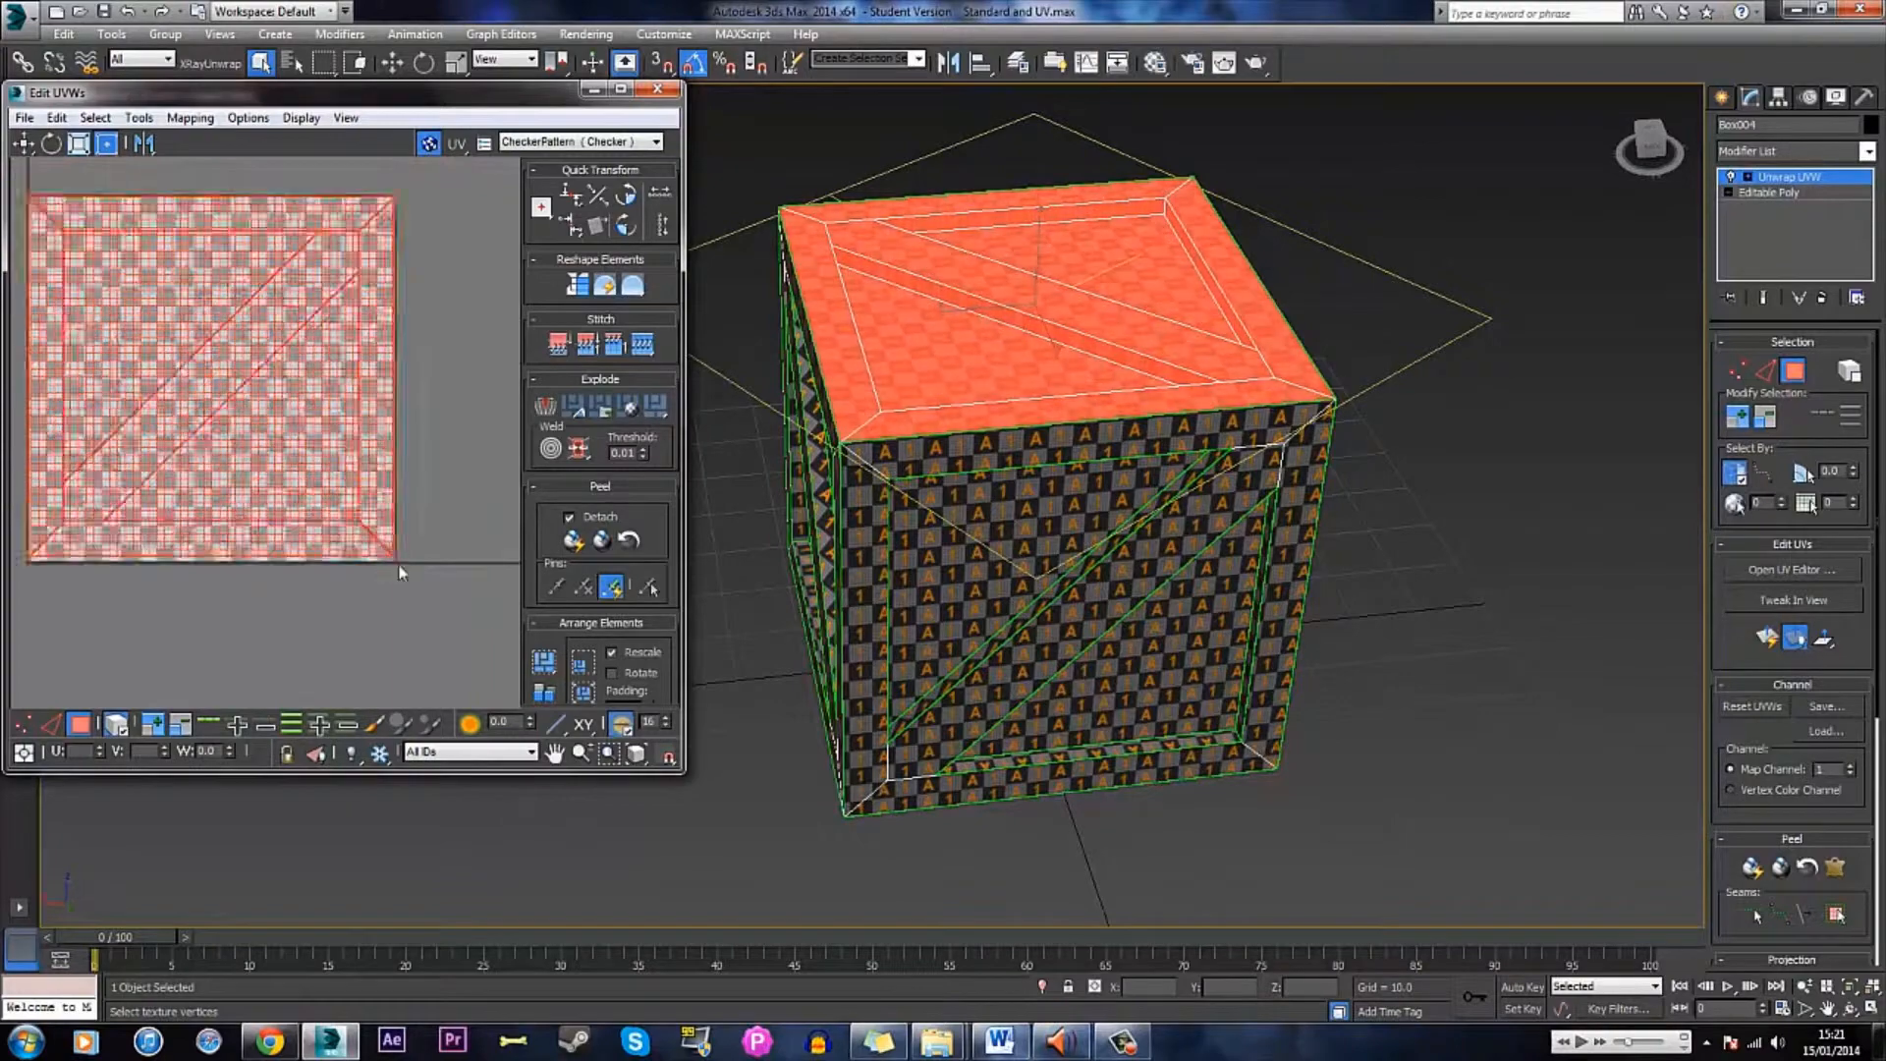
scroll(400, 568, up, 6)
scroll(187, 364, down, 6)
- Planar-map the top's diagonal brace edge faces and rotate their strips to line up with the brace in the shell
middle_drag(187, 363, 334, 472)
click(1061, 332)
alt+middle_drag(1090, 287, 864, 285)
click(1766, 637)
click(1076, 339)
click(1765, 637)
alt+middle_drag(1081, 393, 1278, 379)
ctrl+click(1040, 366)
scroll(491, 403, up, 2)
drag(444, 447, 417, 323)
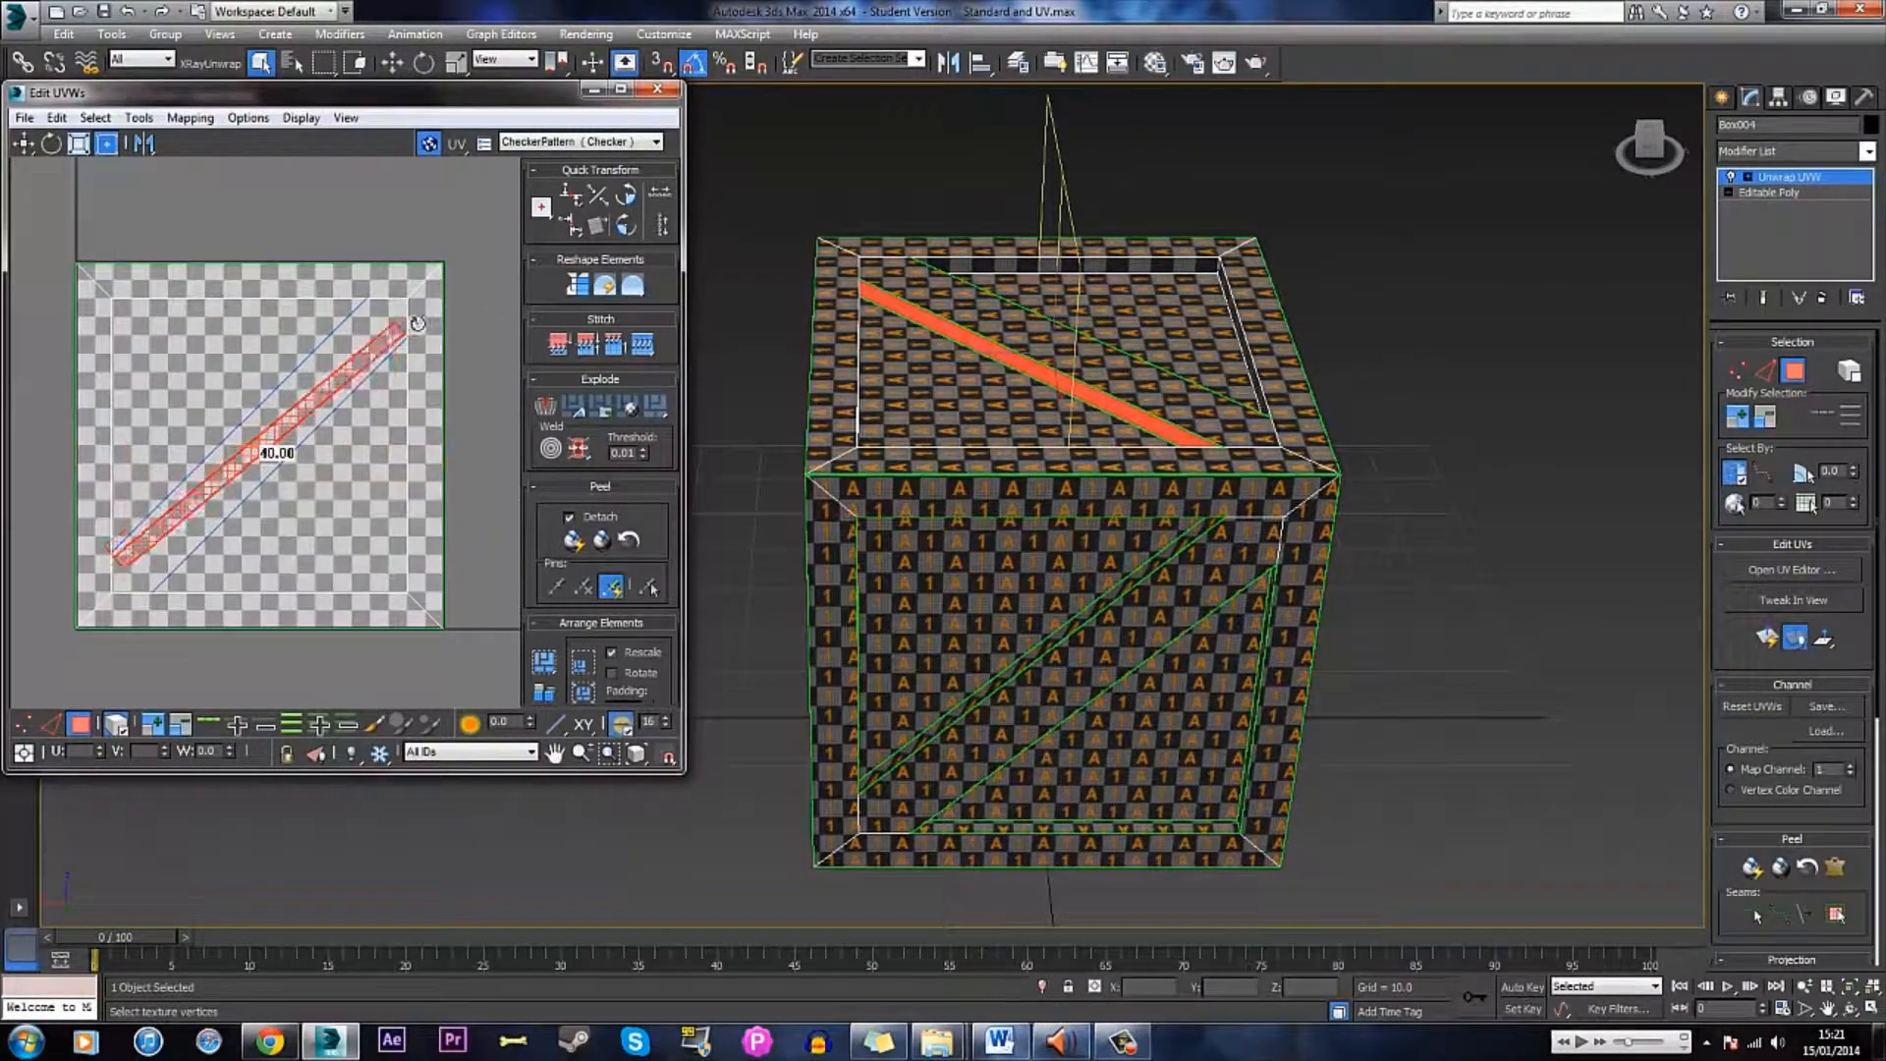
- Planar-map the inner edge faces of one opposing pair of top boards and place their strips above the texture square
click(1244, 342)
alt+middle_drag(1245, 342, 885, 363)
click(1767, 636)
scroll(1081, 393, up, 2)
click(875, 276)
click(1766, 636)
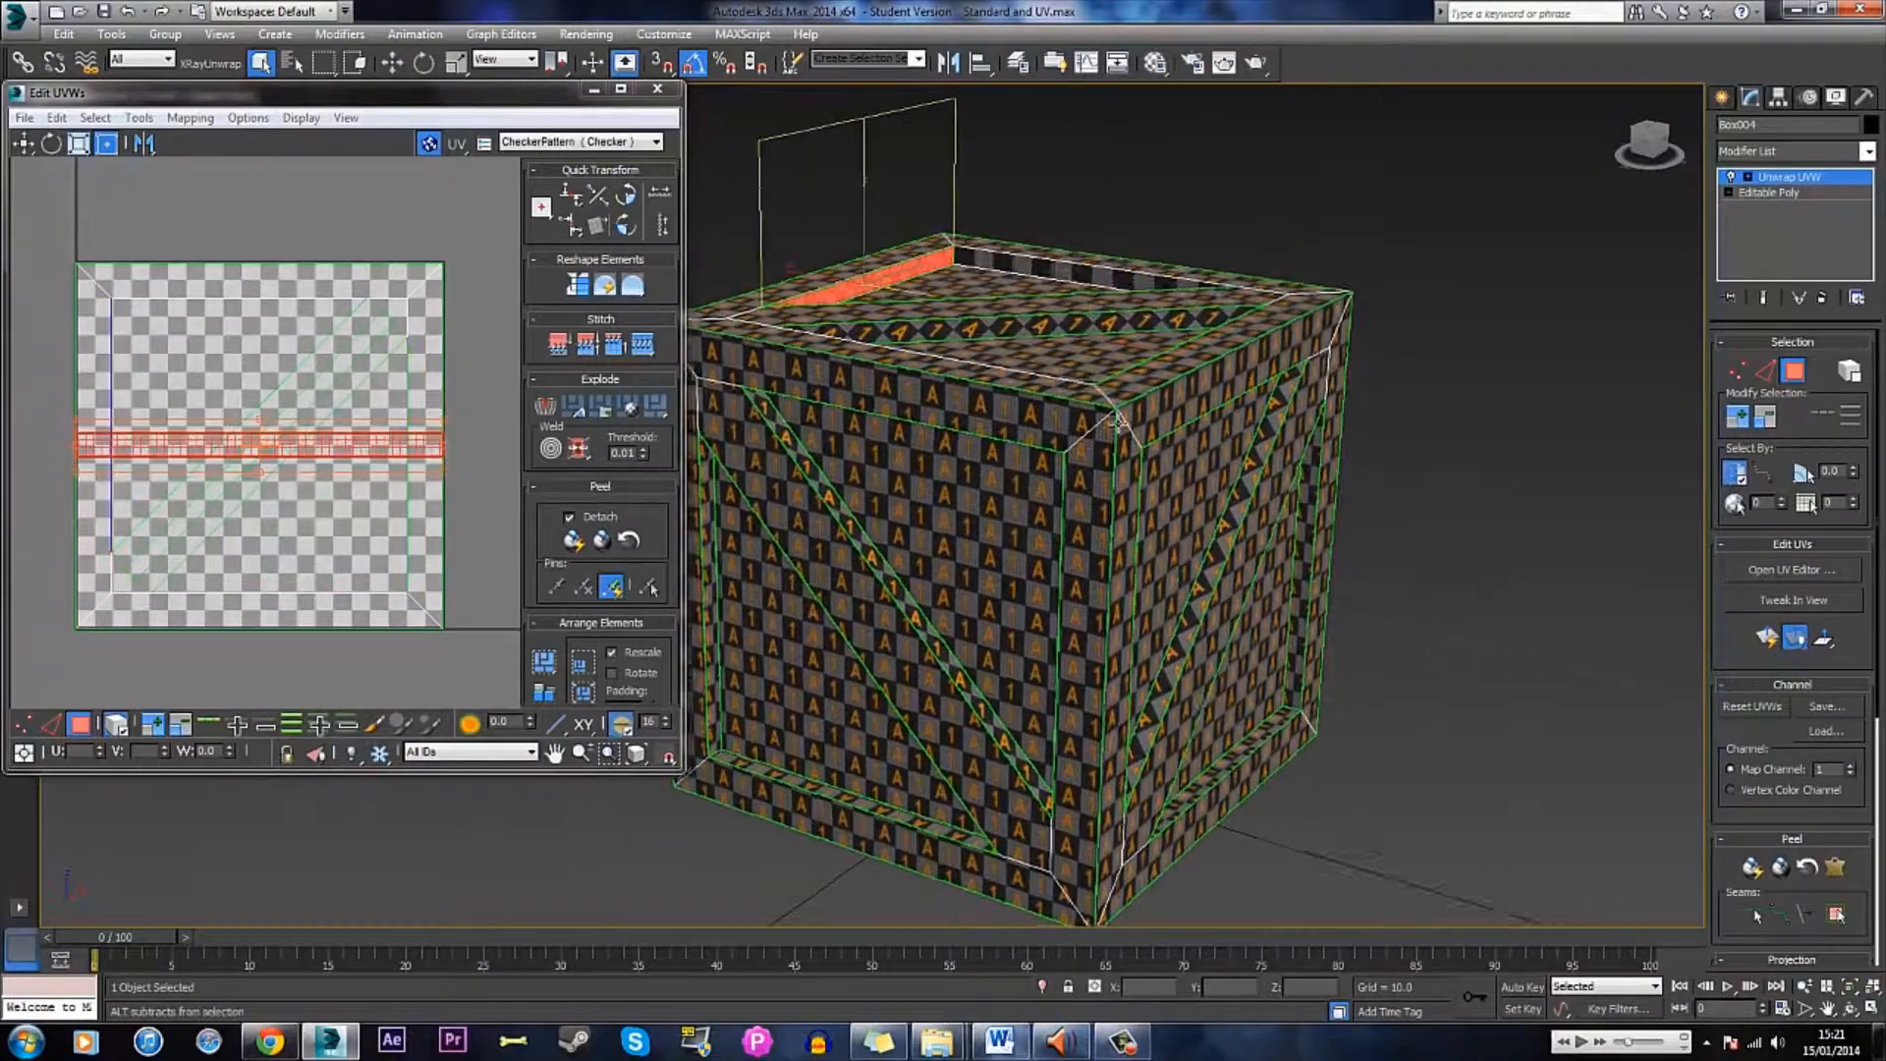
alt+middle_drag(1355, 393, 1041, 491)
drag(259, 242, 263, 247)
- Planar-map the inner edge faces of the other pair of top boards and place their upright strips beside the texture square
alt+middle_drag(1032, 393, 1405, 511)
click(1425, 680)
click(992, 290)
click(1766, 637)
alt+middle_drag(1326, 442, 1376, 491)
drag(260, 433, 289, 433)
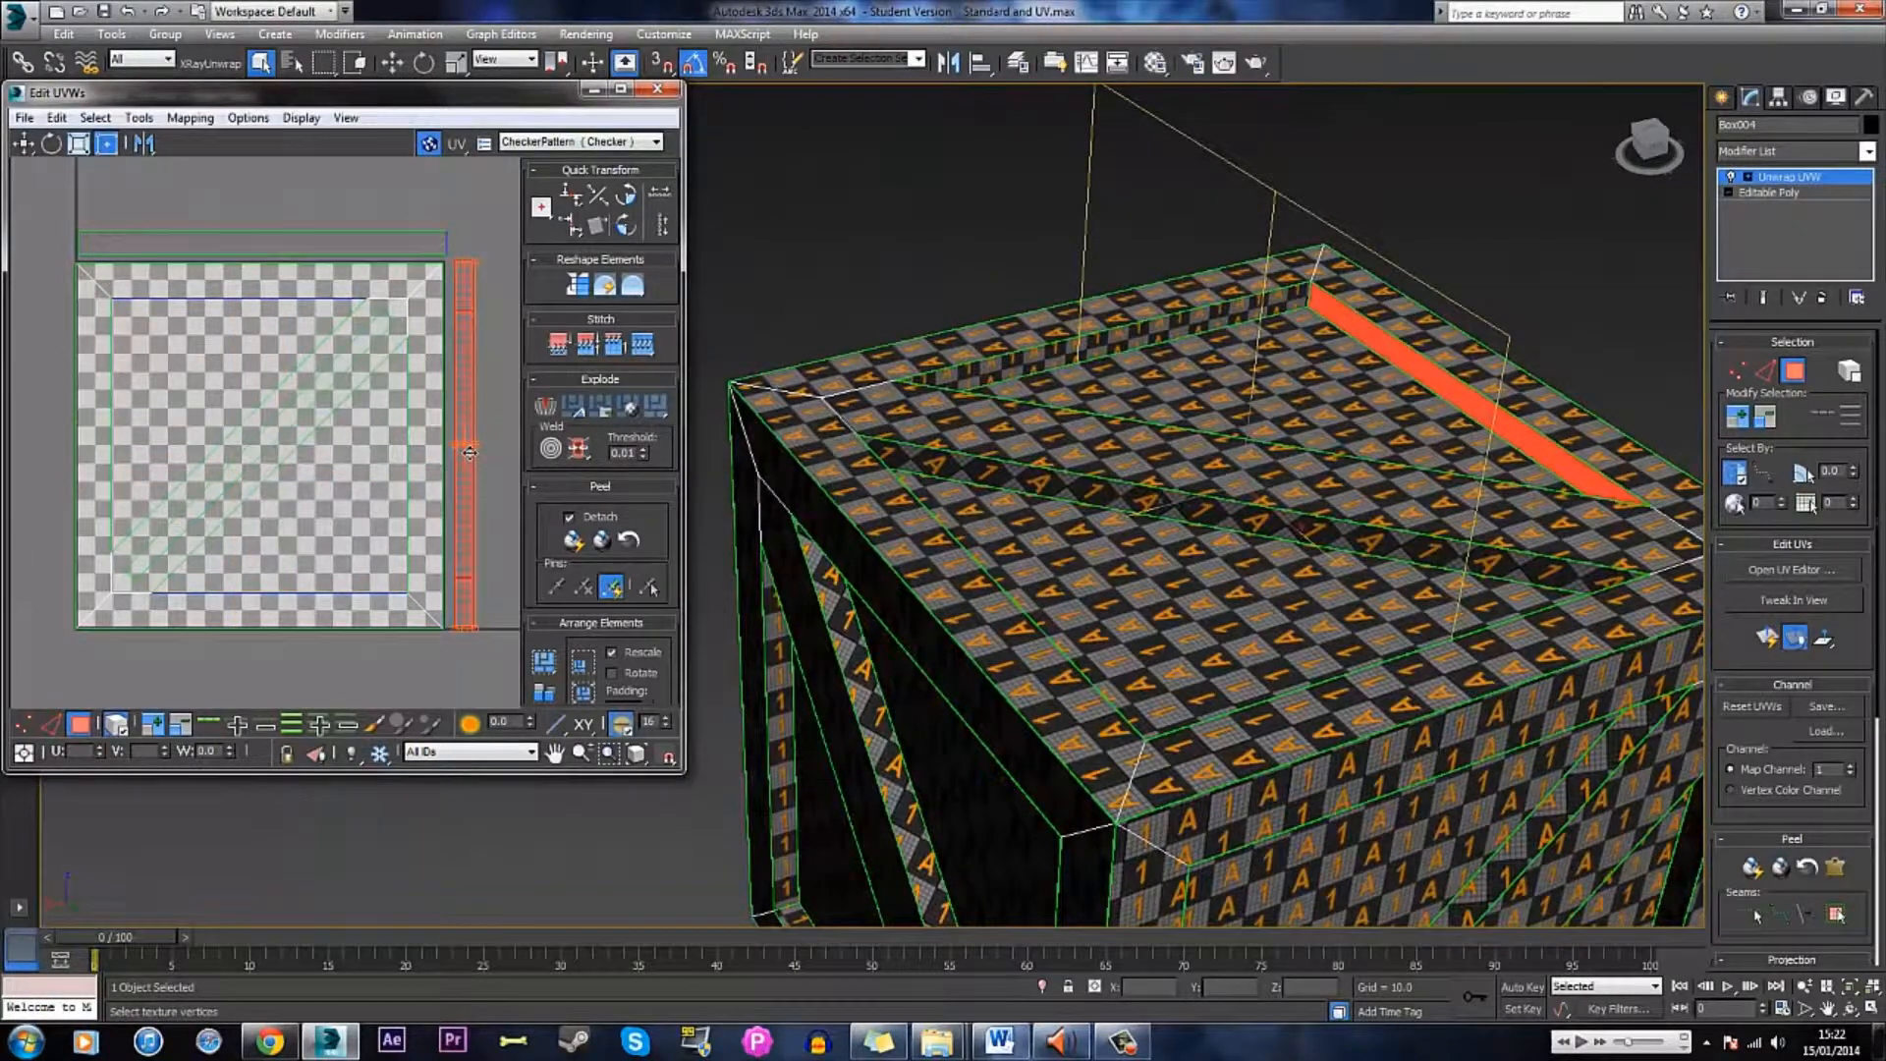
- Scale the top's board strips to fit within the frame border and move the finished shell above the two-by-two grid
ctrl+click(432, 244)
drag(473, 229, 74, 619)
scroll(462, 339, down, 1)
scroll(236, 442, down, 4)
middle_drag(236, 450, 56, 422)
drag(56, 423, 203, 344)
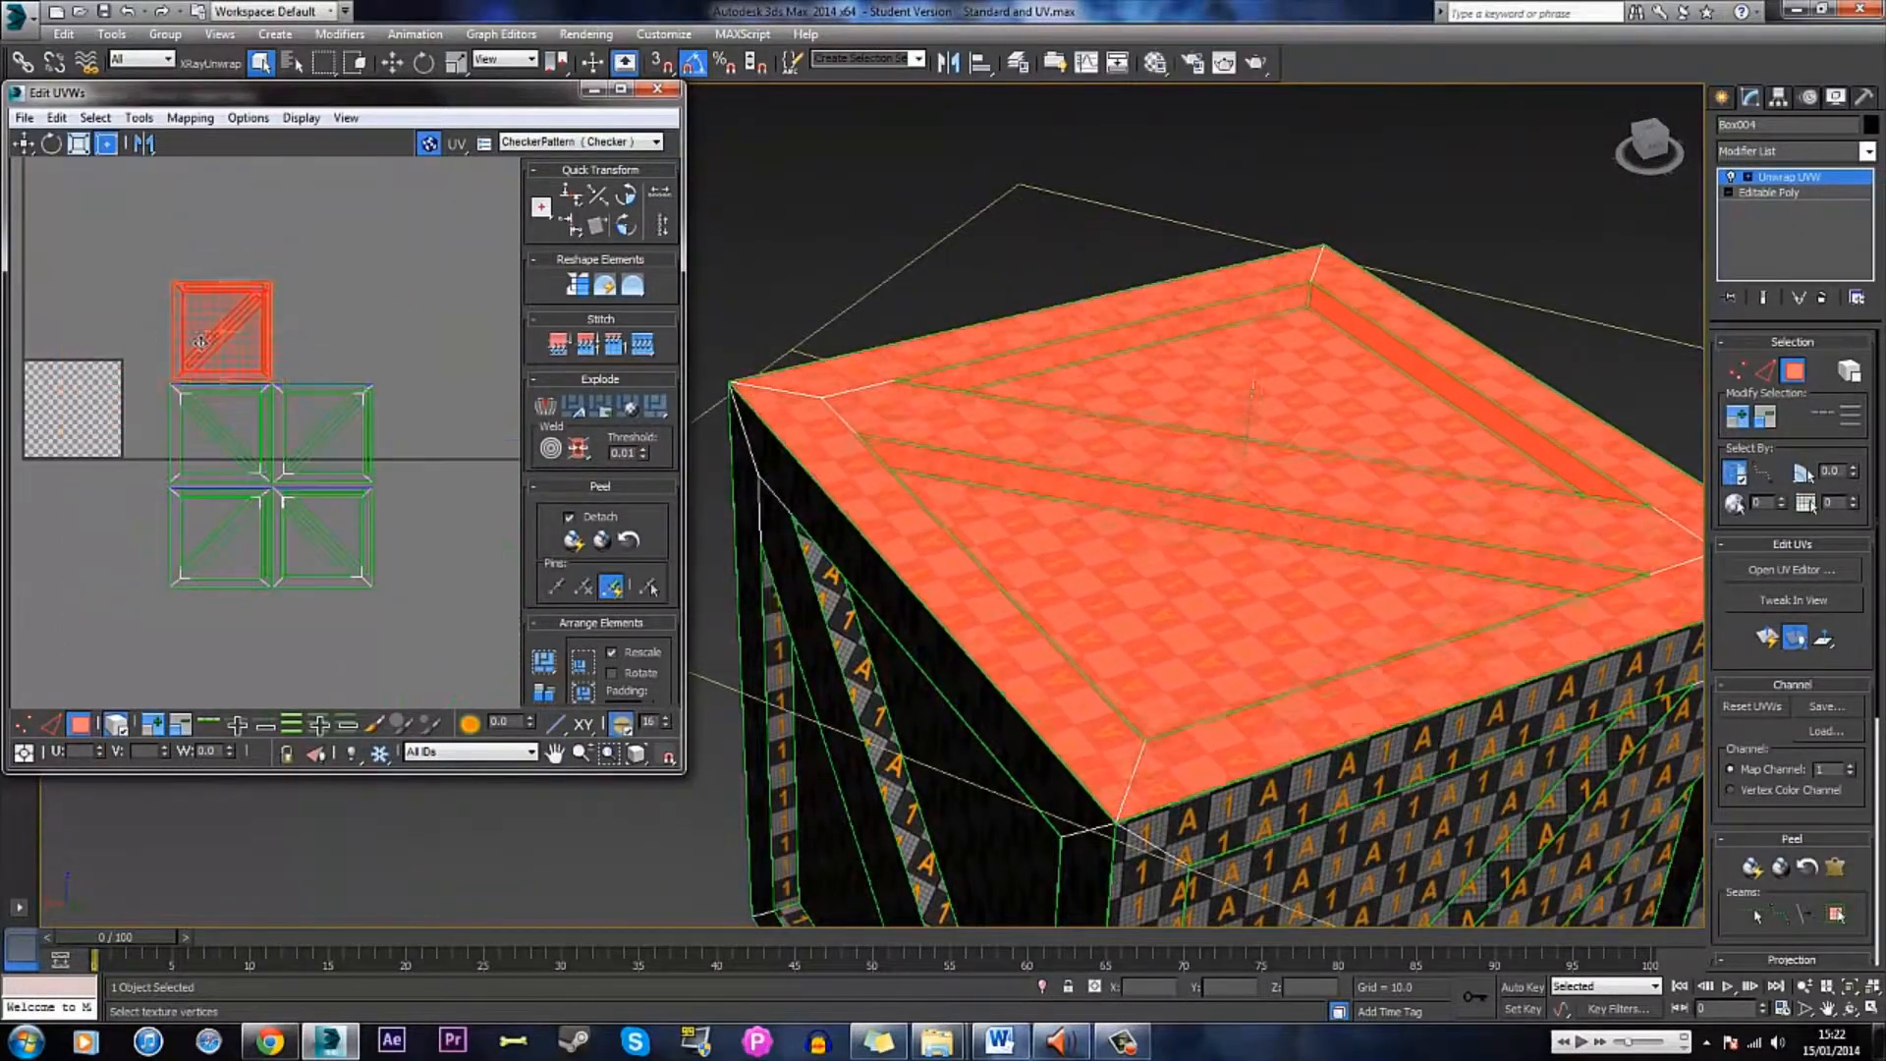
- Planar-map the outward-facing faces of the crate's remaining unmapped side and rotate their UV shell straight
alt+middle_drag(1081, 629, 1241, 588)
click(1263, 550)
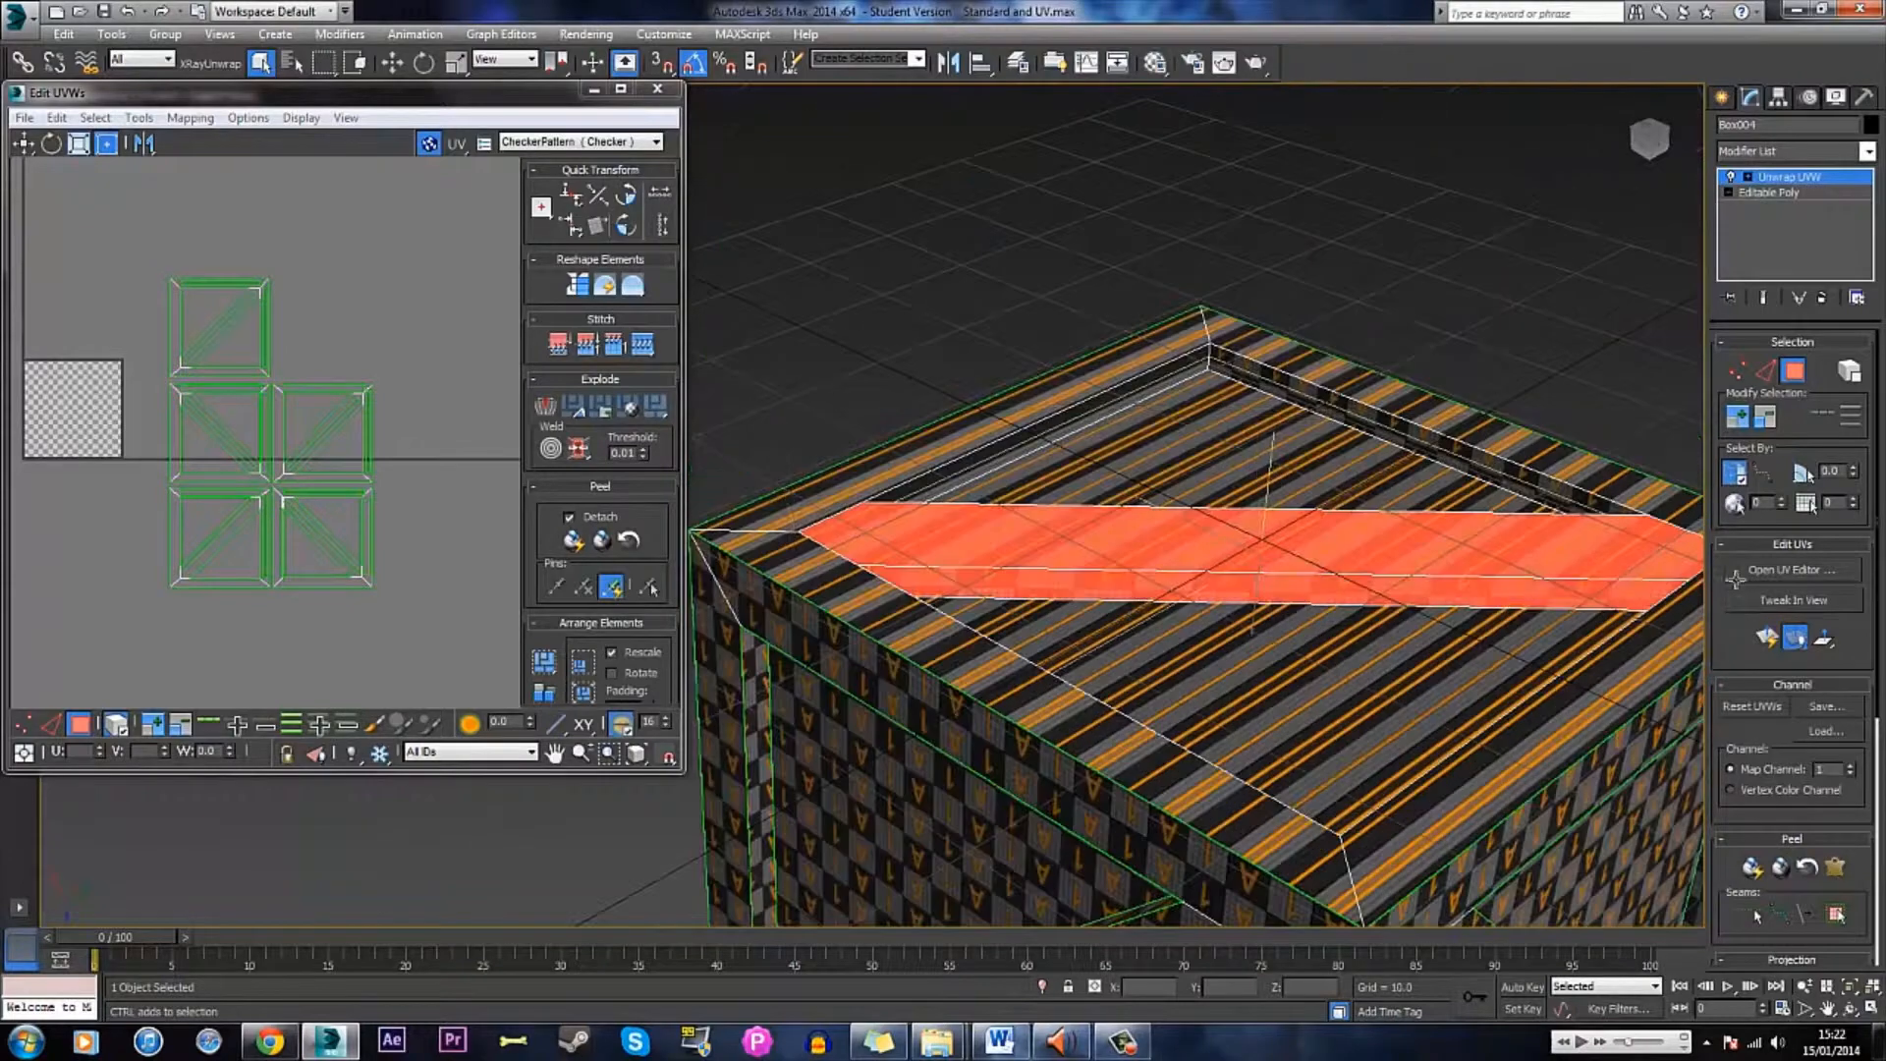
click(1737, 417)
click(1767, 636)
middle_drag(74, 368, 364, 369)
scroll(358, 361, up, 5)
key(a)
drag(376, 346, 447, 385)
middle_drag(447, 387, 303, 270)
key(a)
- Move and scale the sixth side's UV shell to fill the texture square, then clear the selection
scroll(147, 304, up, 2)
middle_drag(197, 334, 274, 350)
drag(273, 350, 188, 264)
middle_drag(501, 639, 234, 366)
scroll(234, 365, up, 1)
drag(231, 381, 458, 609)
click(483, 632)
scroll(421, 542, down, 6)
middle_drag(421, 542, 433, 557)
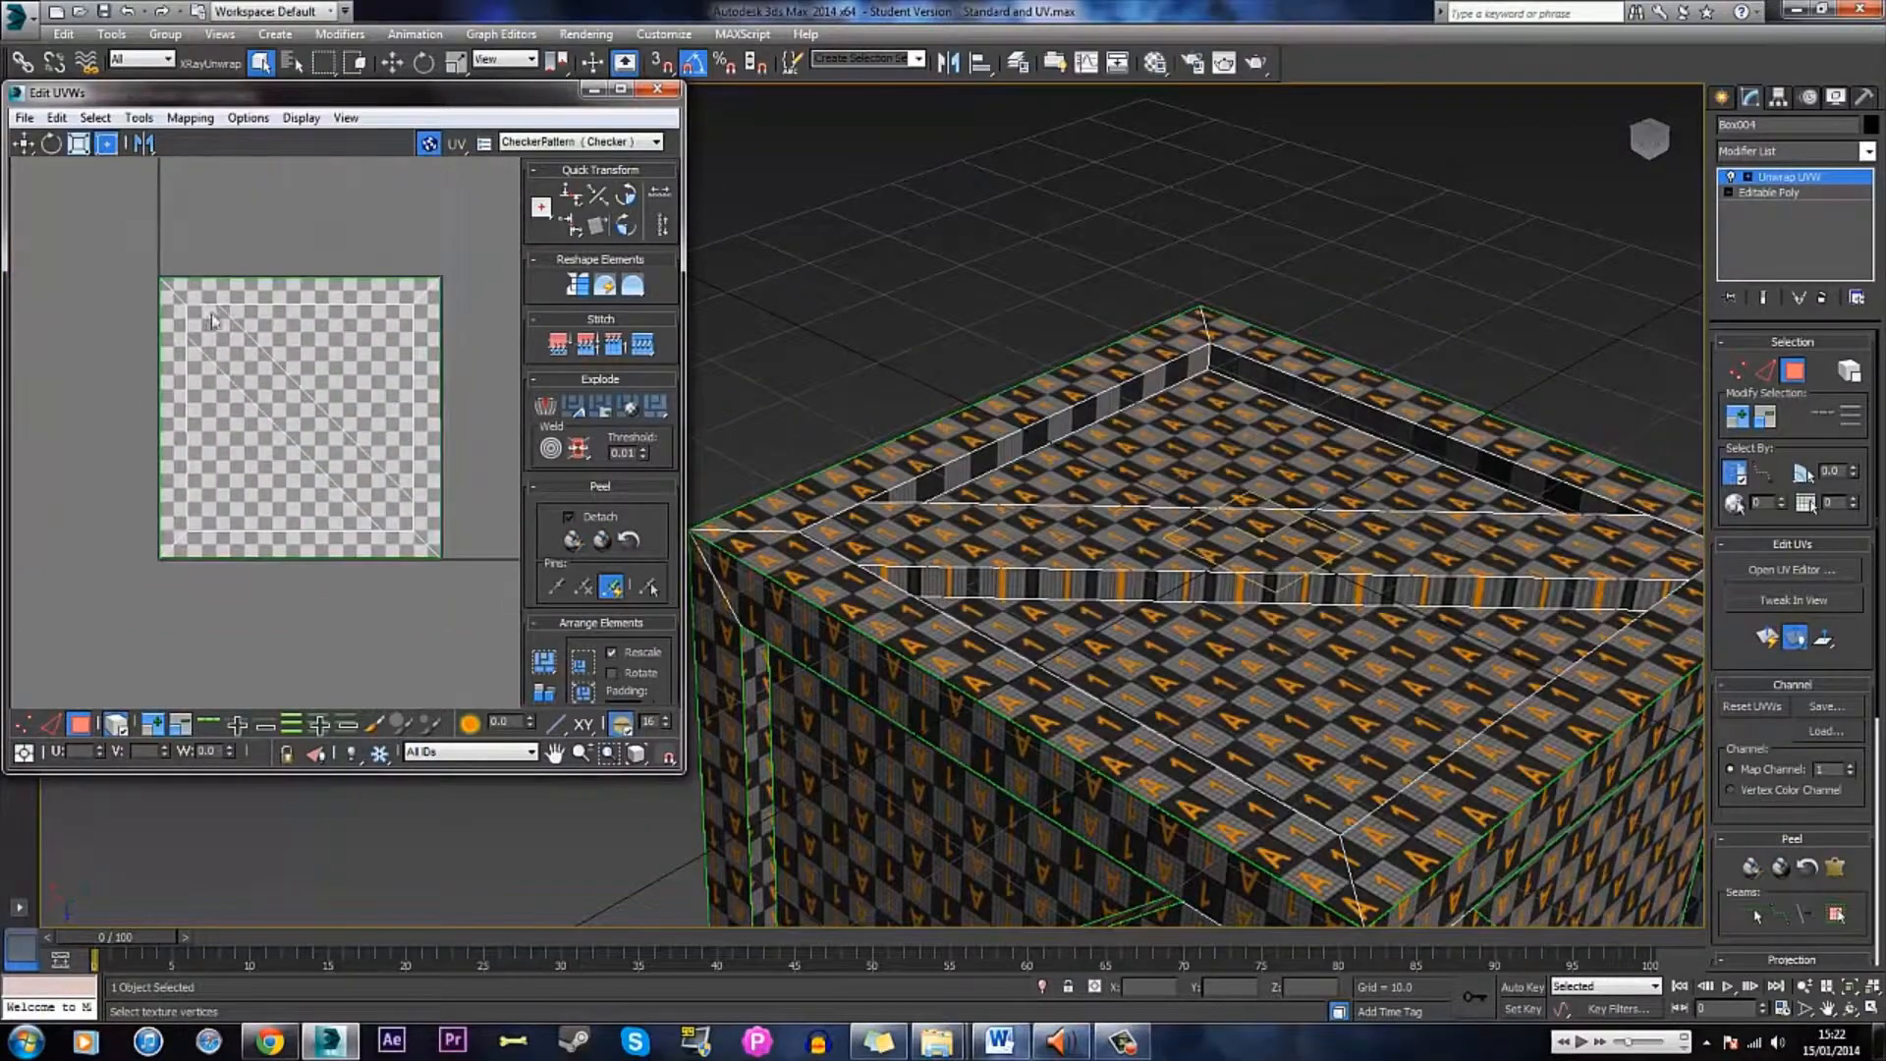
- Planar-map both edge faces of the sixth side's diagonal brace and rotate their strips to follow the brace
click(1268, 589)
click(1767, 637)
alt+middle_drag(1571, 589, 1130, 609)
click(1248, 621)
click(1768, 636)
alt+middle_drag(1474, 579, 1660, 609)
ctrl+click(1257, 738)
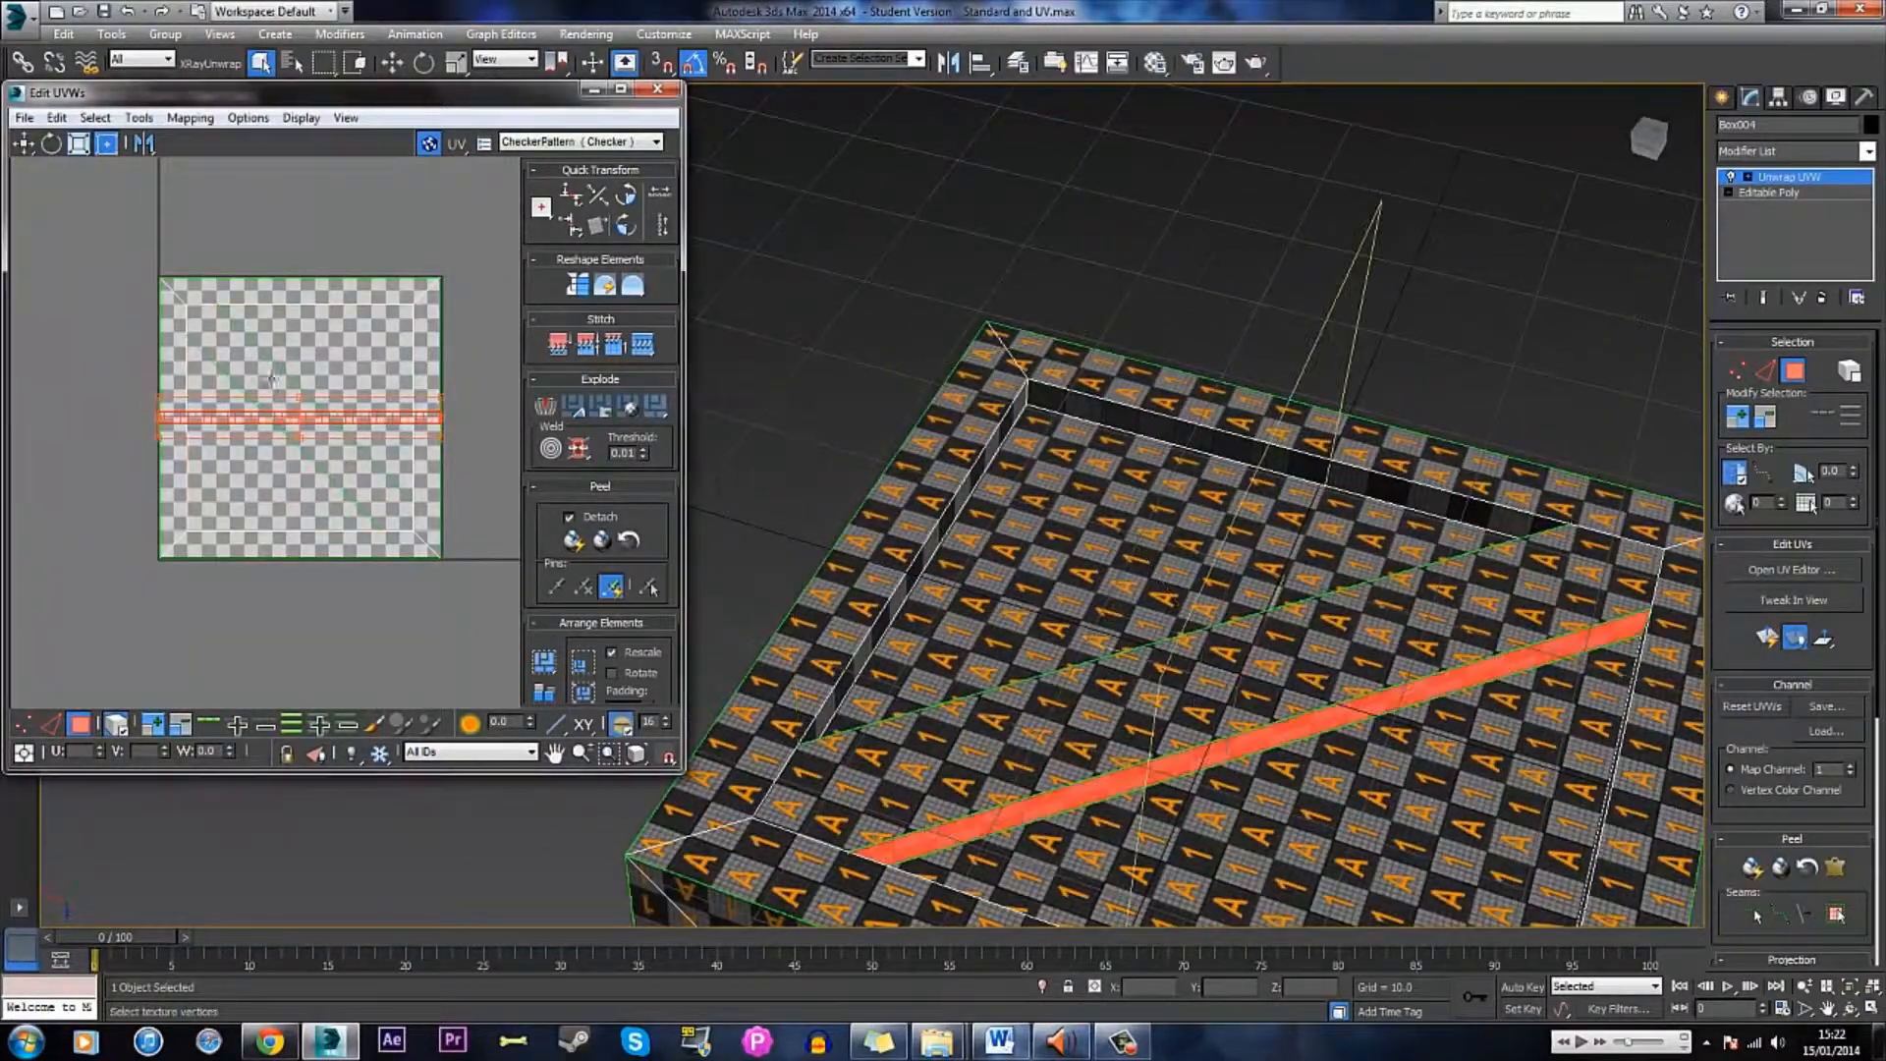
- Planar-map the inner edge faces of one pair of the sixth side's boards and stand their strips right of the texture square
click(1199, 435)
click(1769, 638)
alt+middle_drag(1533, 551, 1101, 471)
click(899, 201)
click(1769, 638)
alt+middle_drag(982, 344, 1204, 328)
click(1208, 308)
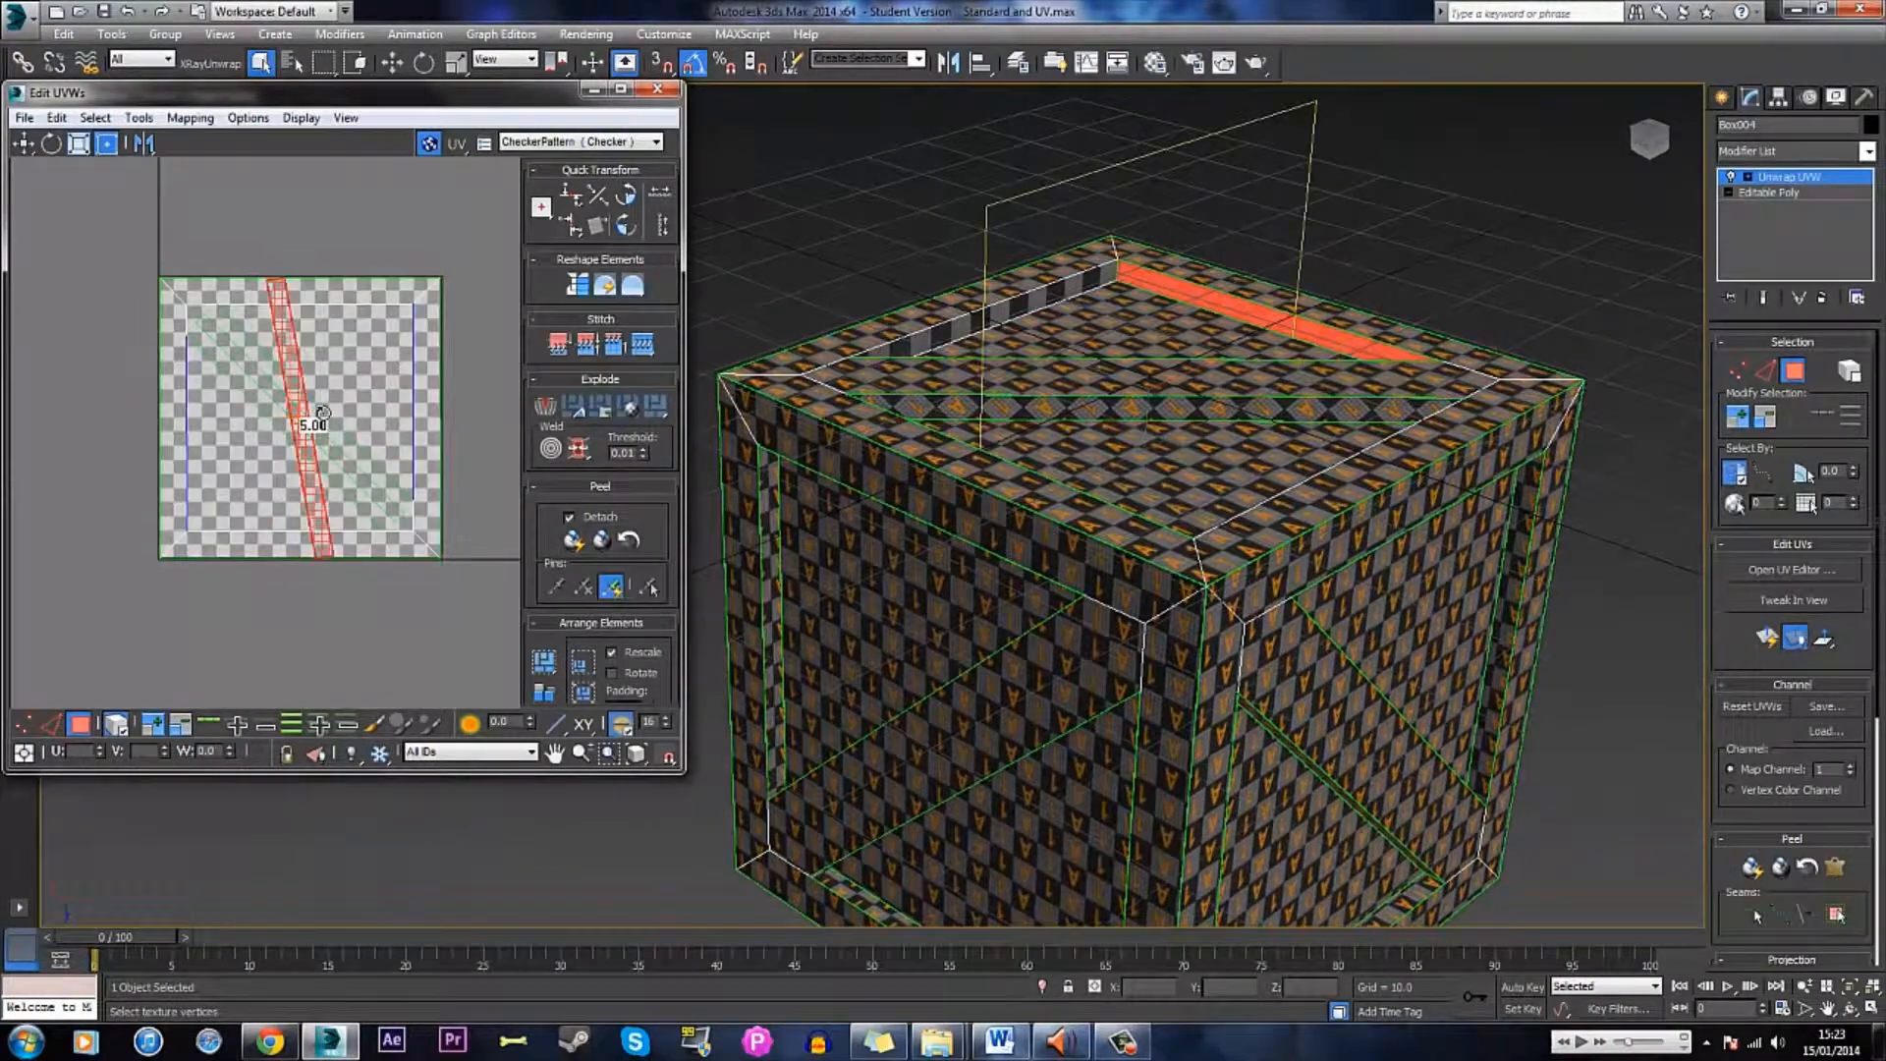
- Planar-map the inner edge faces of the sixth side's other two boards and place their strips above the texture square
click(1011, 305)
click(1768, 639)
alt+middle_drag(1376, 569, 1474, 550)
click(1424, 284)
click(1768, 639)
ctrl+click(1122, 162)
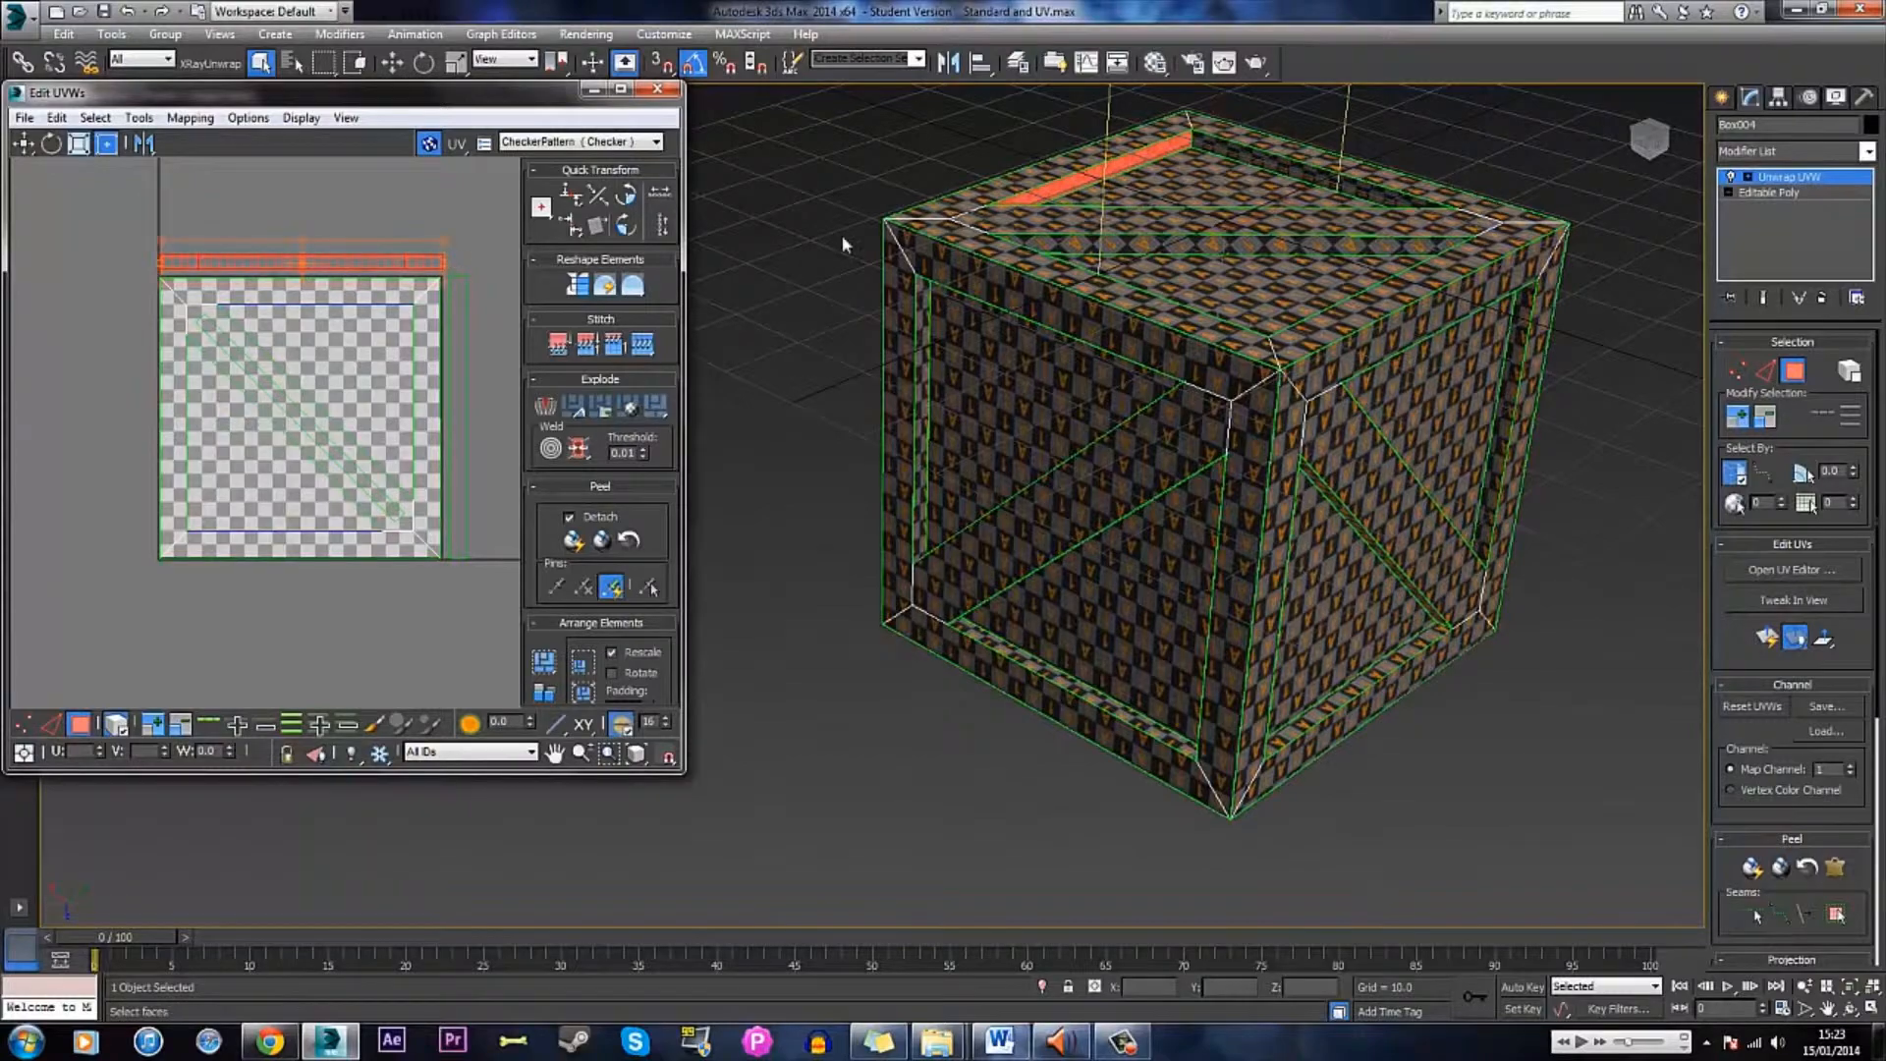
- Scale the sixth side's board strips into the frame border and move its shell to complete the two-by-three grid
scroll(1080, 246, up, 4)
alt+middle_drag(1405, 602, 1493, 585)
ctrl+click(455, 305)
ctrl+drag(463, 254, 398, 371)
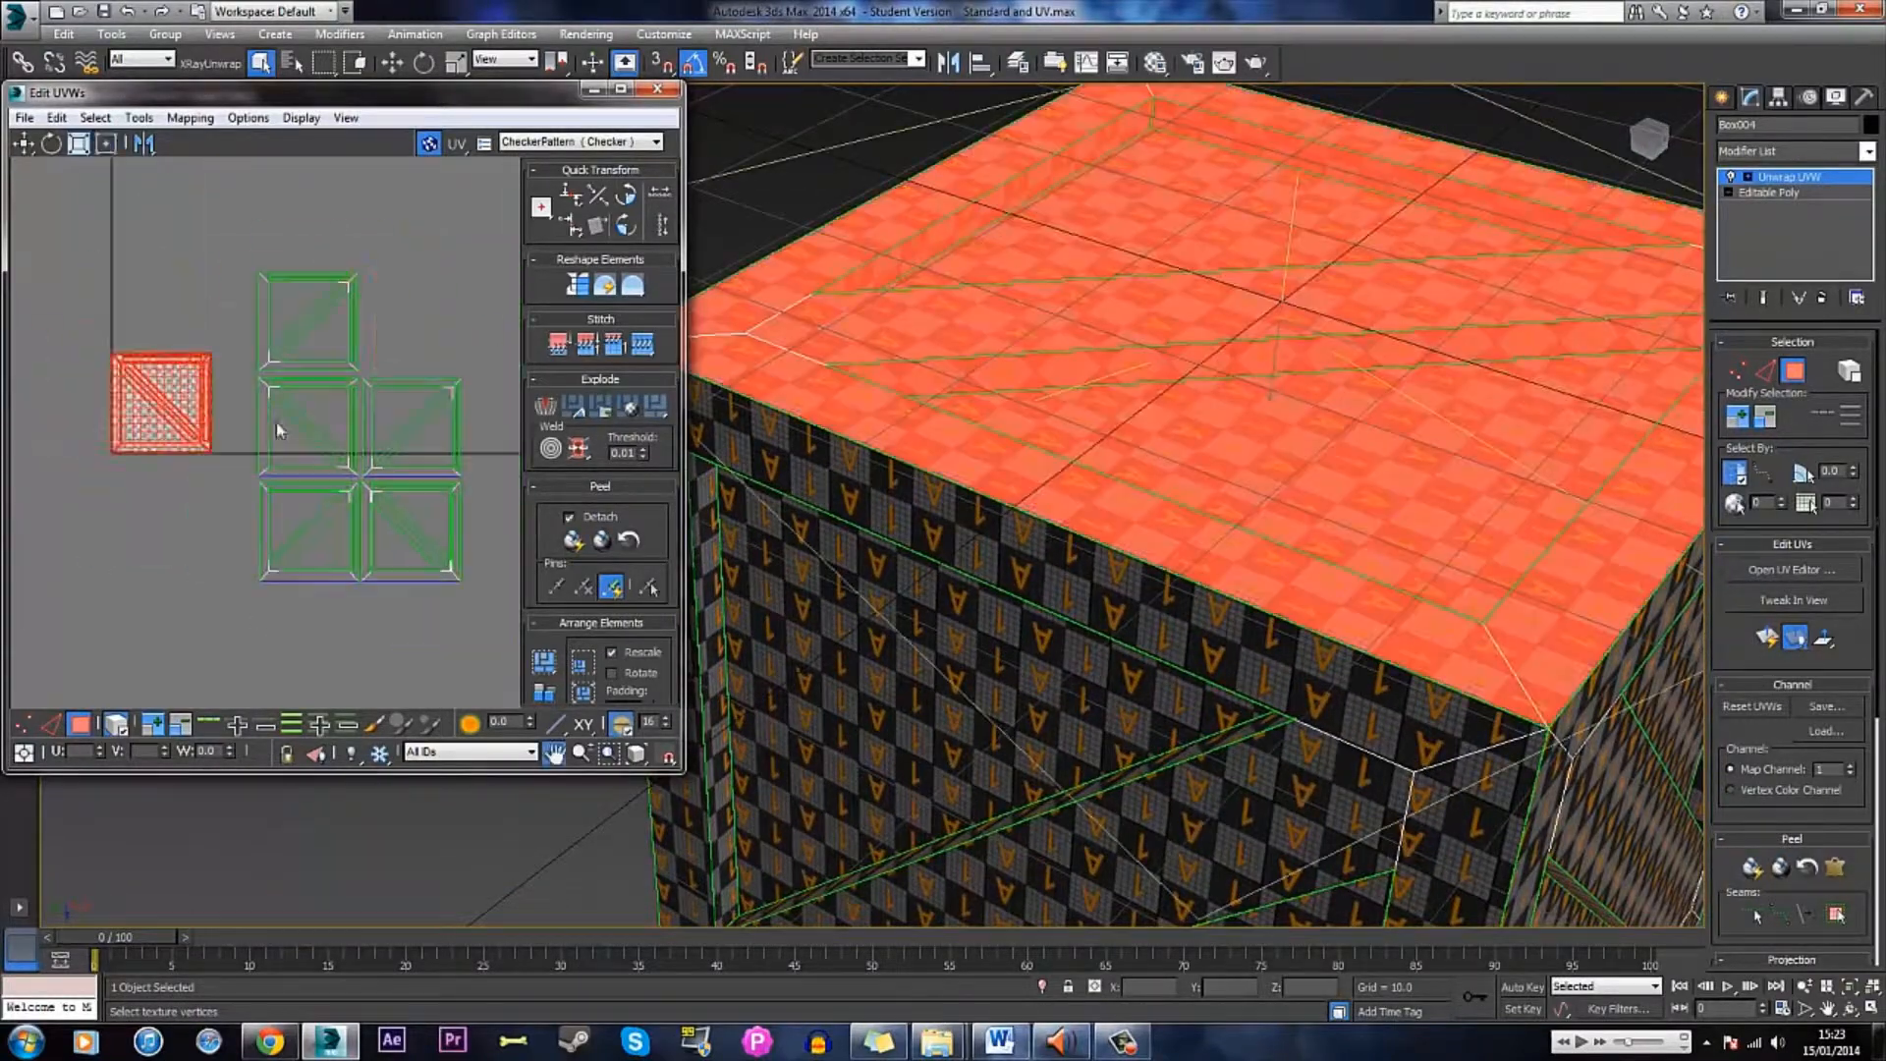
drag(160, 401, 415, 321)
- Examine the checker pattern on the crate and the six arranged UV shells beside the texture square
alt+middle_drag(982, 492, 1100, 550)
scroll(1100, 550, down, 4)
right_click(497, 632)
drag(497, 631, 225, 241)
alt+middle_drag(1081, 515, 1252, 481)
scroll(1454, 393, up, 3)
click(1483, 324)
alt+middle_drag(1228, 412, 1318, 411)
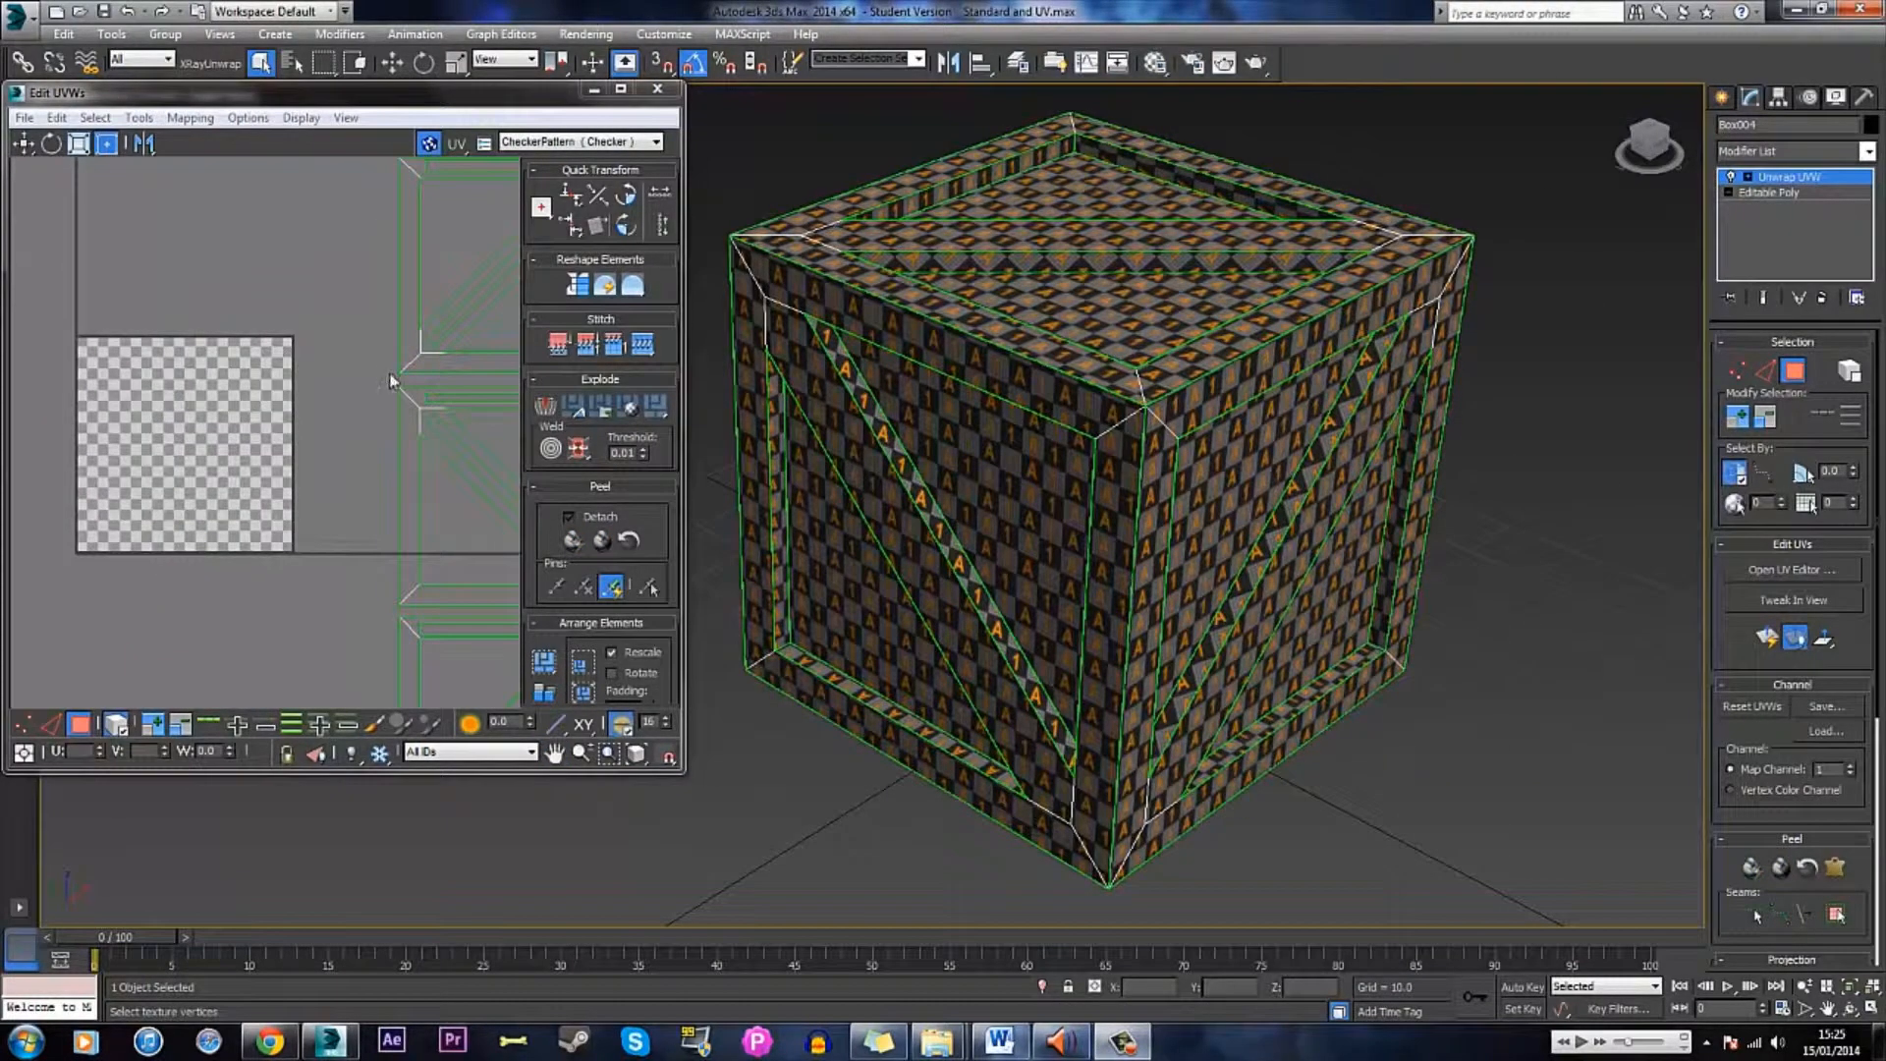
middle_drag(386, 374, 172, 354)
scroll(298, 372, down, 3)
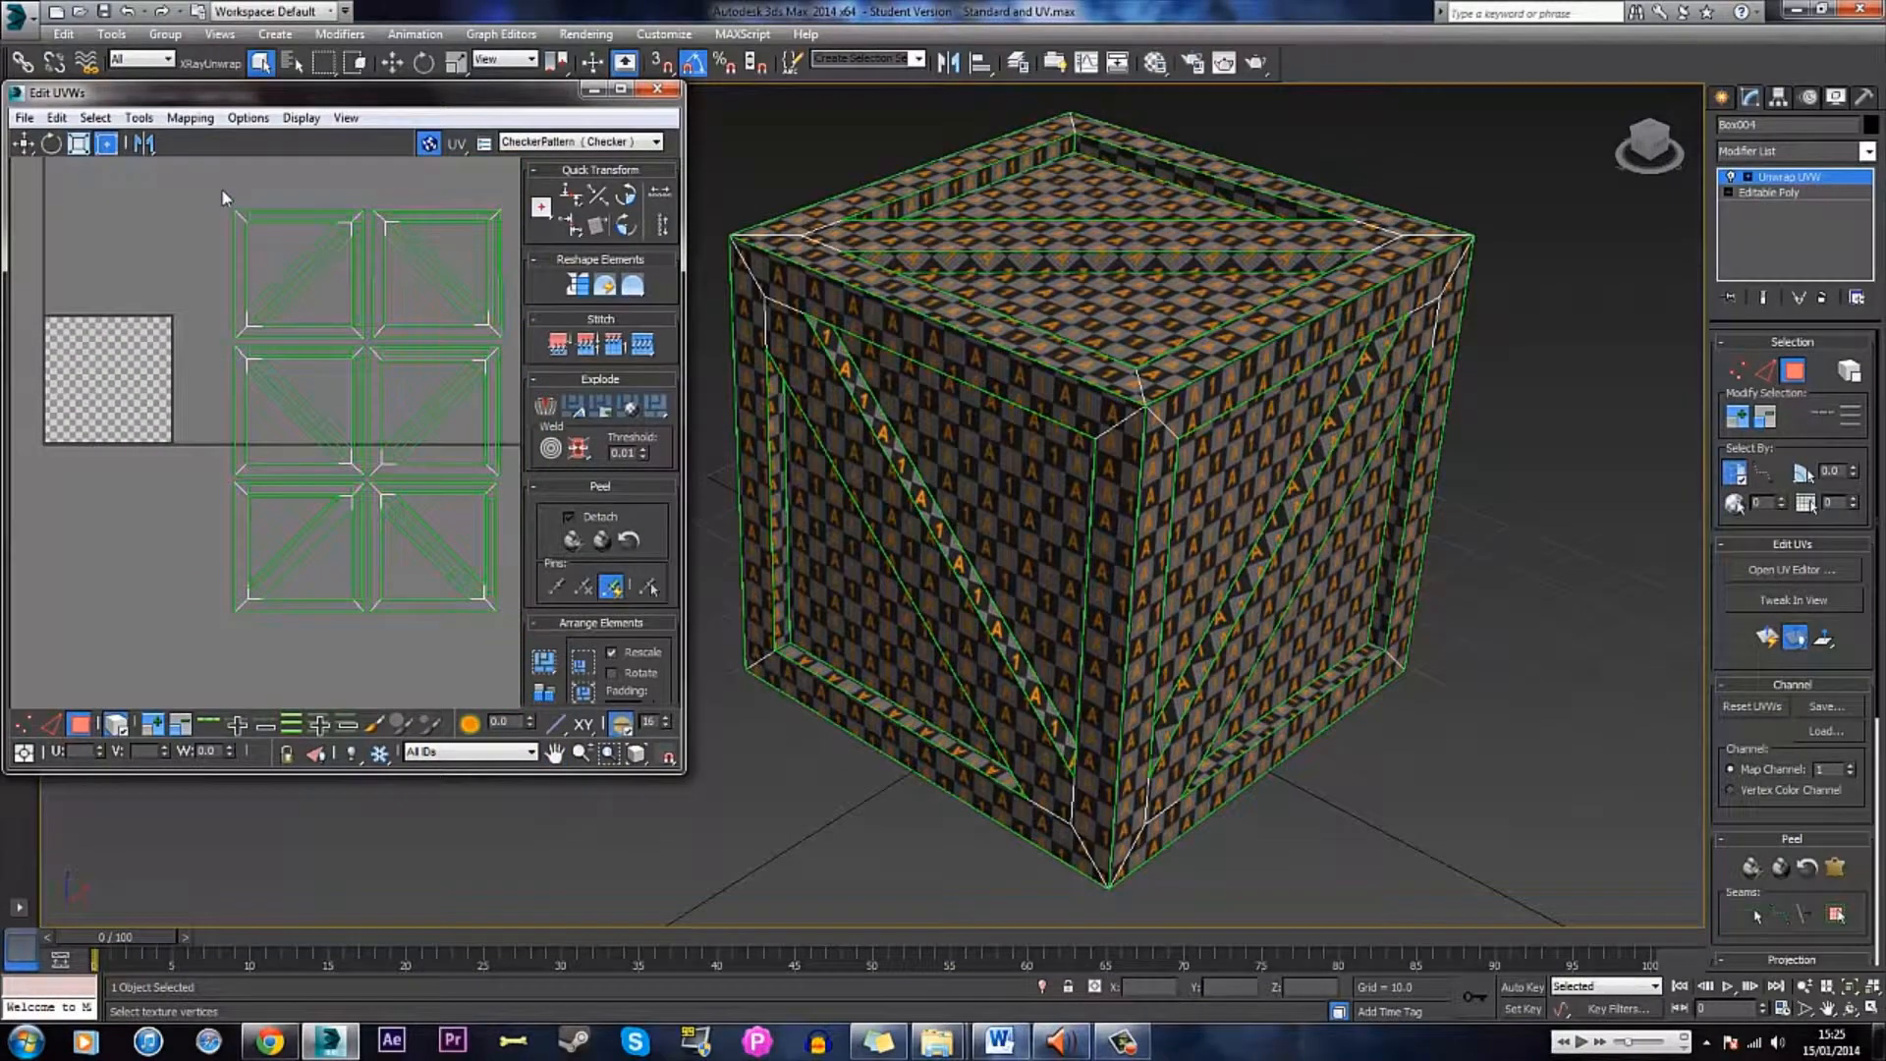
middle_drag(89, 391, 244, 423)
scroll(244, 423, up, 2)
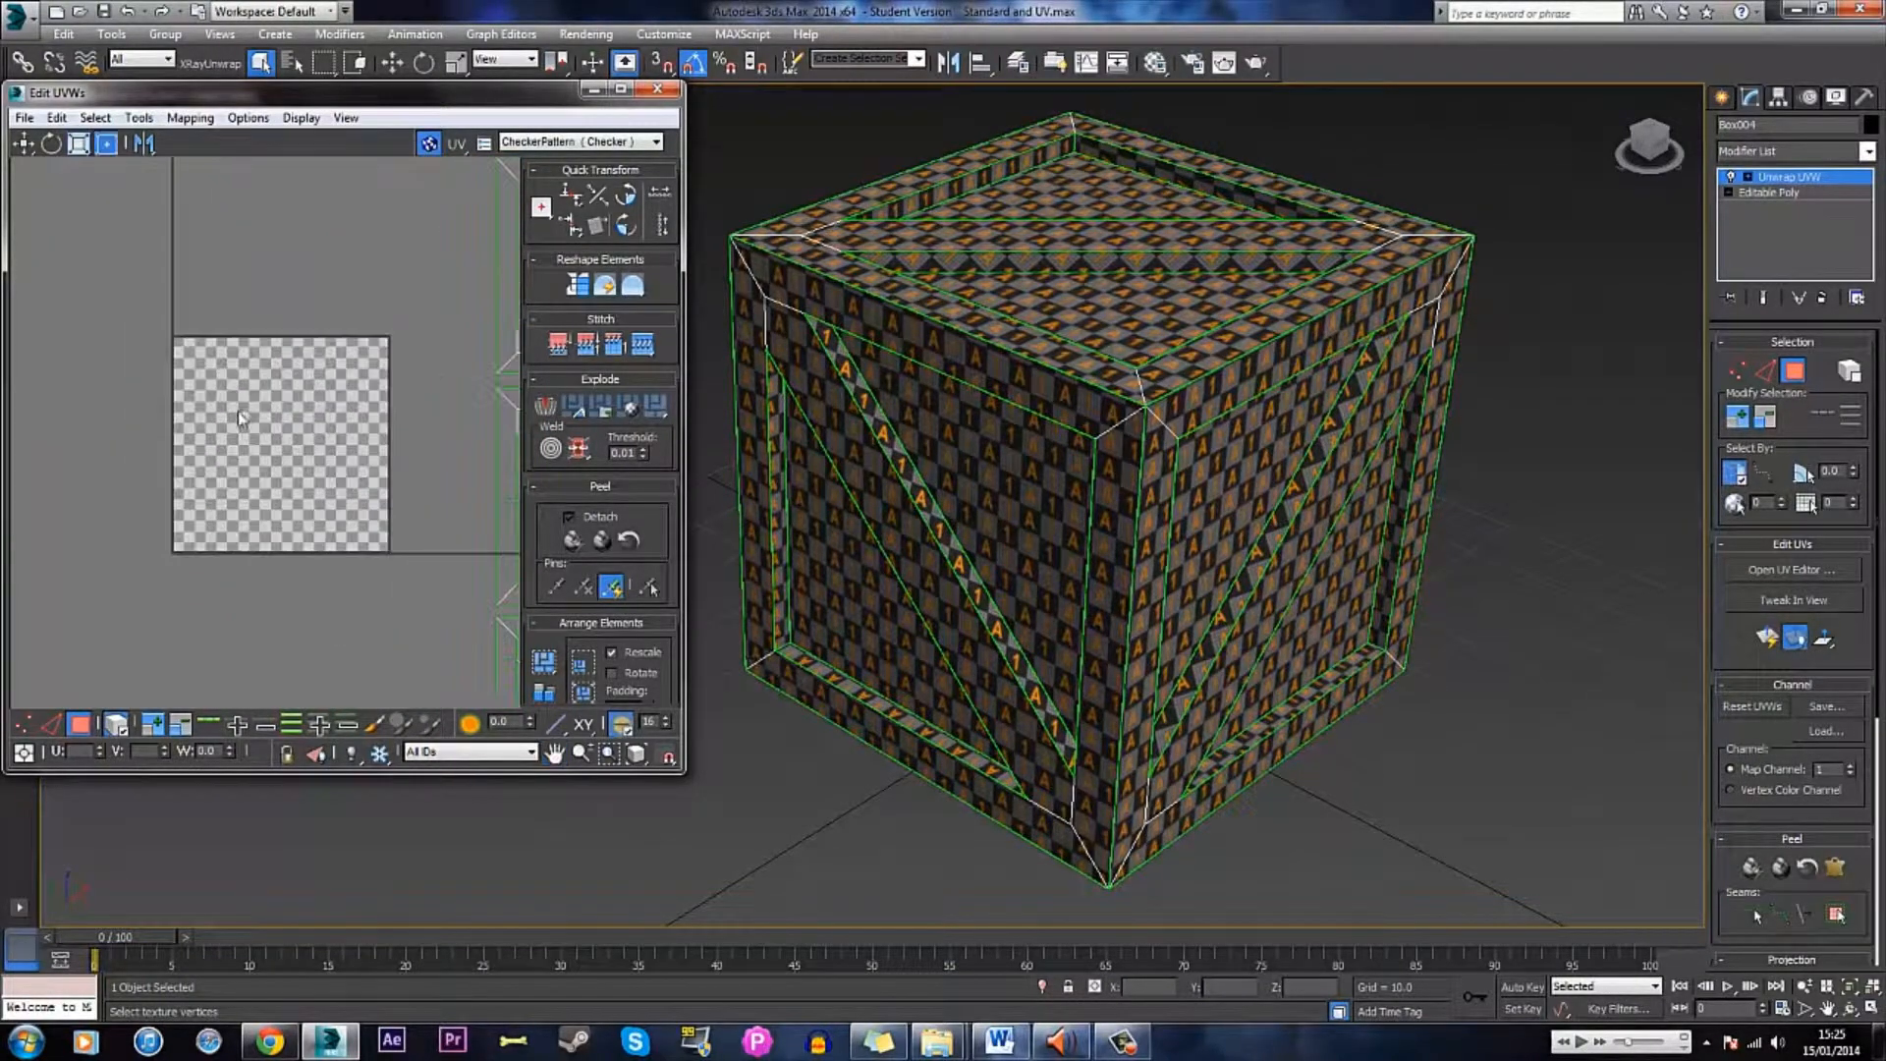
scroll(297, 451, up, 2)
scroll(294, 413, down, 3)
middle_drag(313, 402, 153, 384)
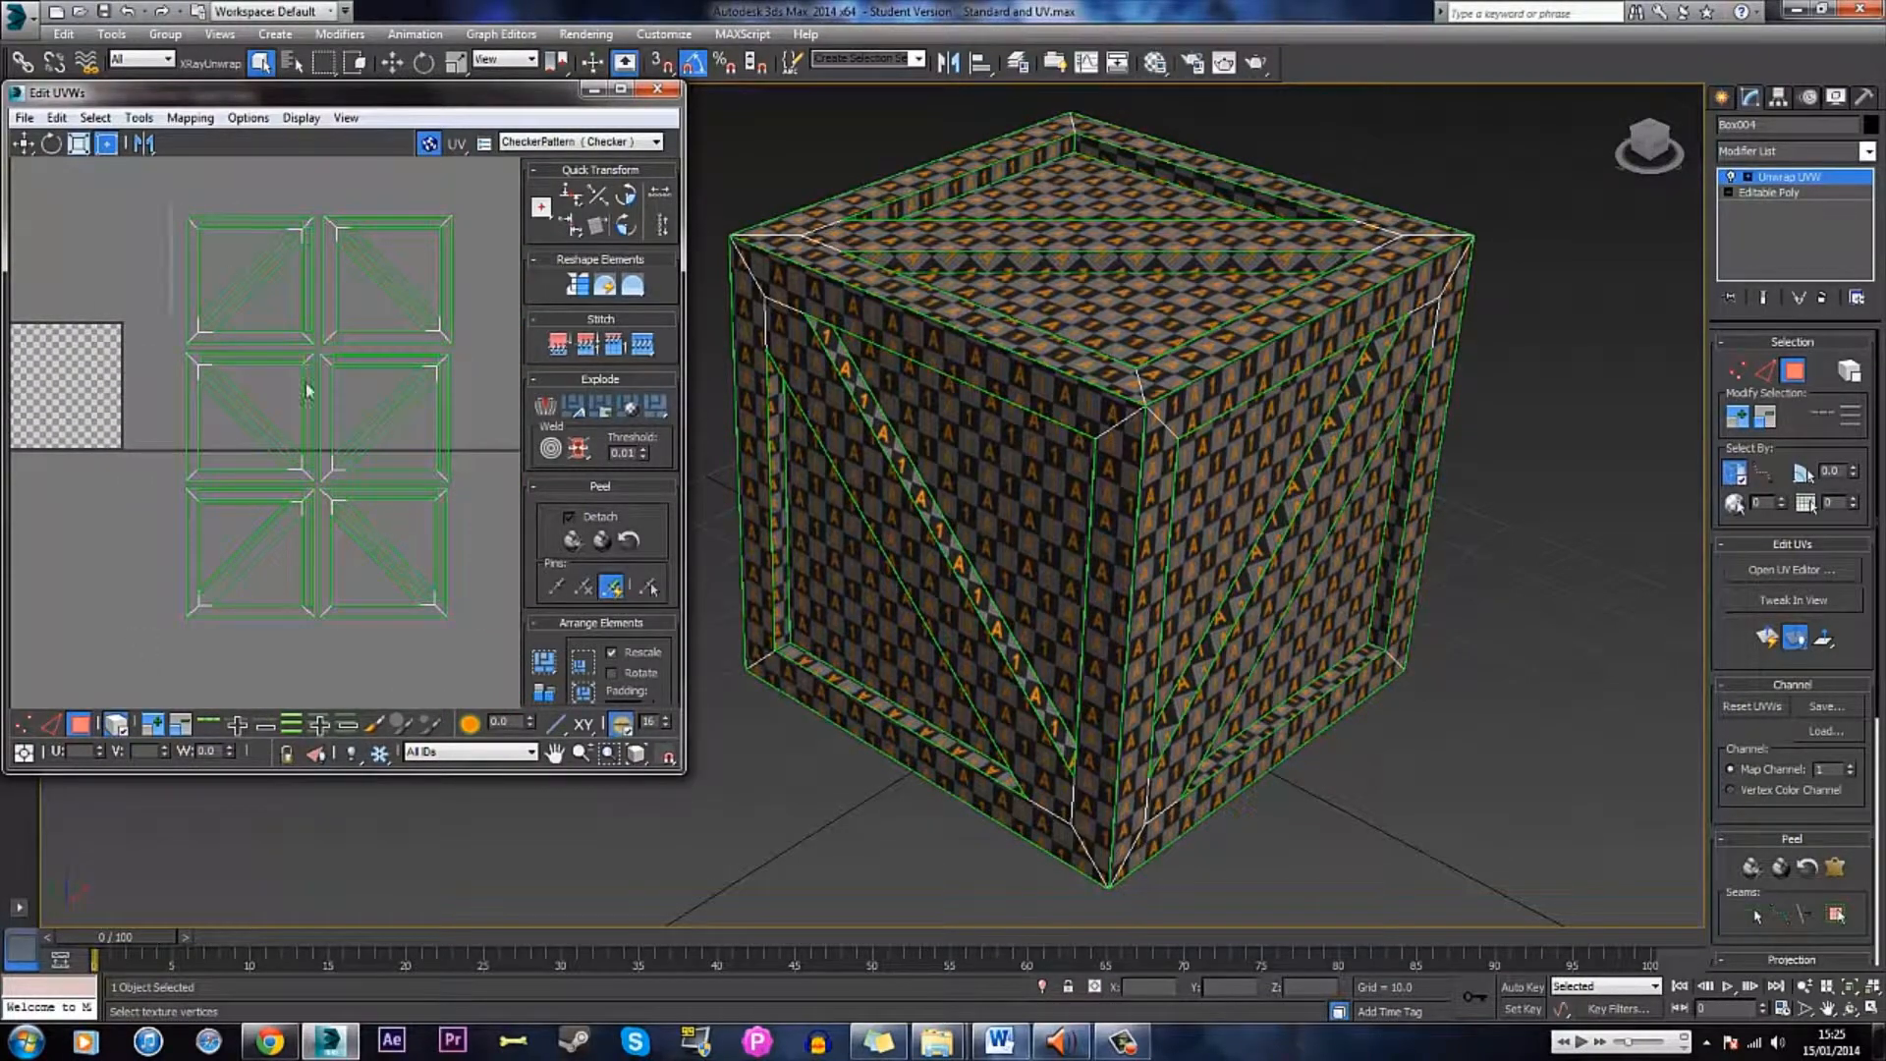
- Scale all six UV shells down together and position the grid directly beside the texture square
key(ctrl+a)
drag(453, 616, 152, 409)
middle_drag(151, 408, 263, 437)
scroll(246, 435, up, 2)
drag(465, 410, 279, 349)
scroll(287, 487, up, 2)
click(368, 609)
middle_drag(360, 506, 301, 516)
scroll(306, 514, down, 2)
scroll(309, 513, up, 4)
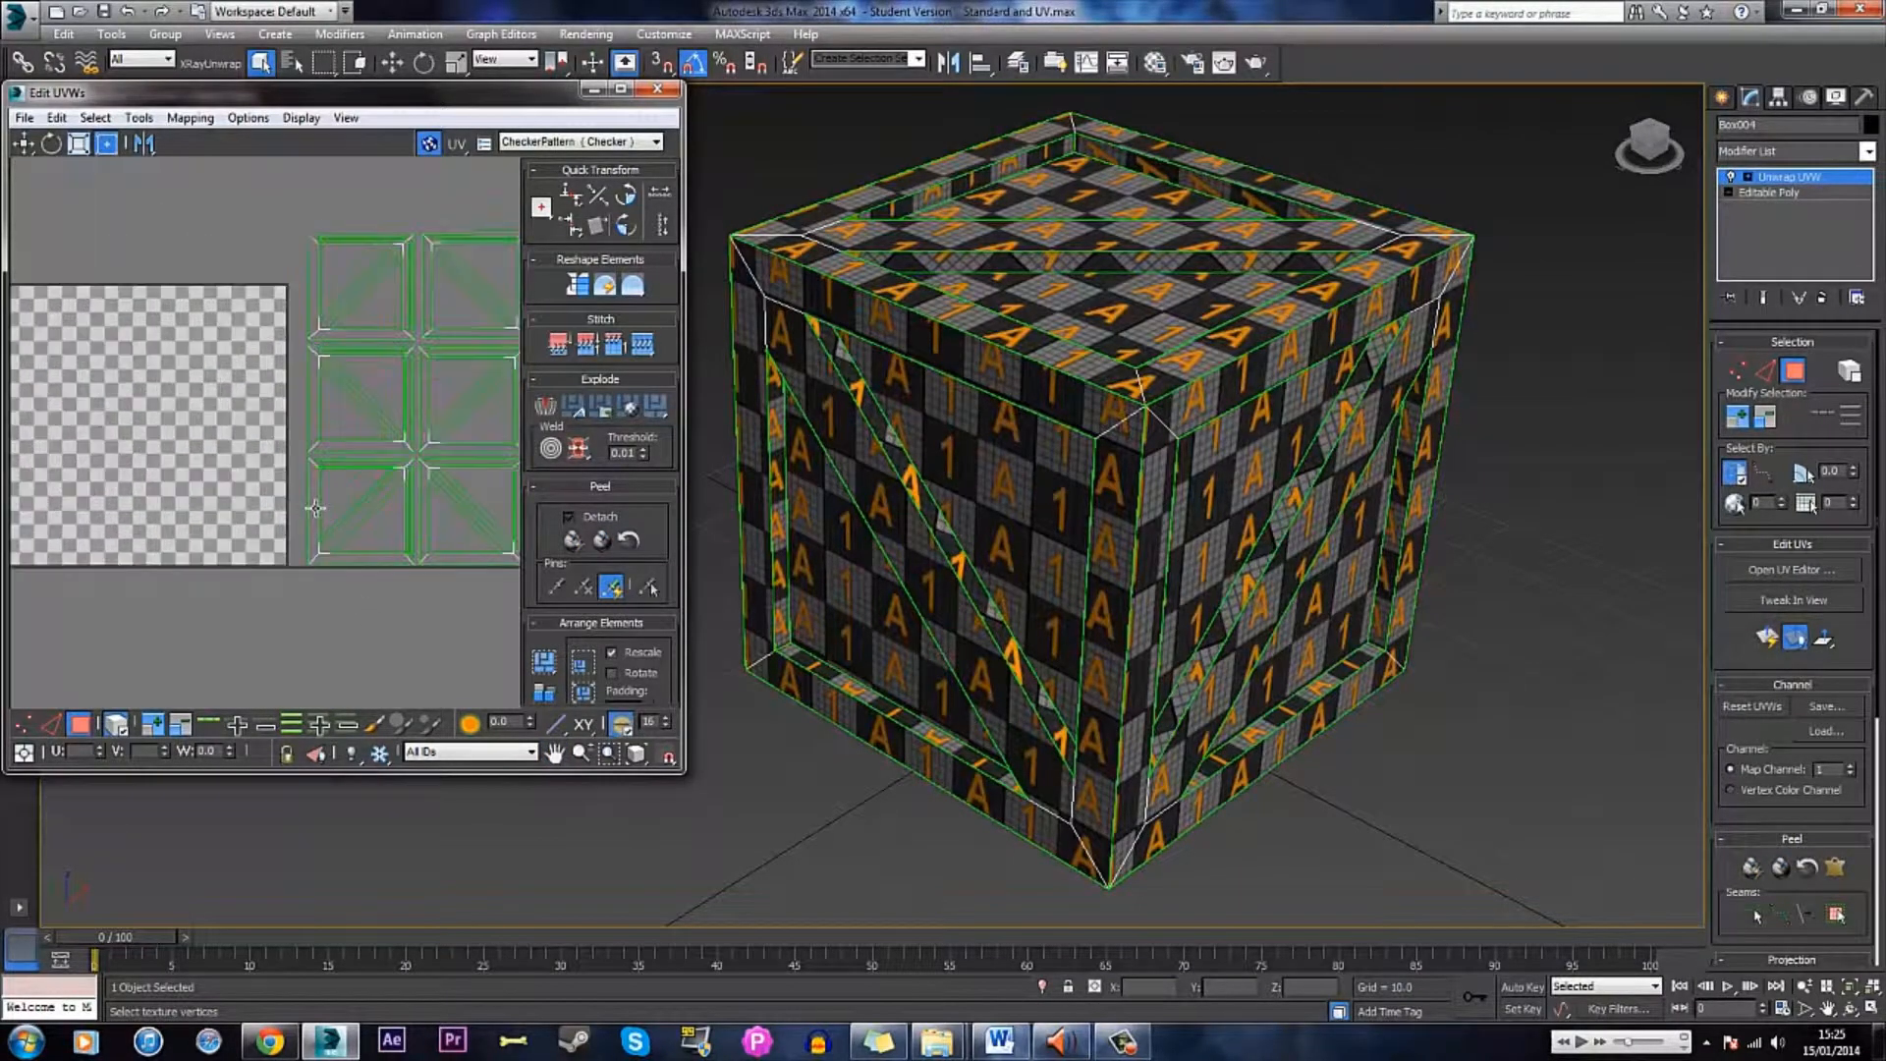
- Widen the UV editor window to show more of the shell grid
middle_drag(884, 414, 1018, 420)
drag(686, 452, 825, 452)
scroll(381, 425, down, 2)
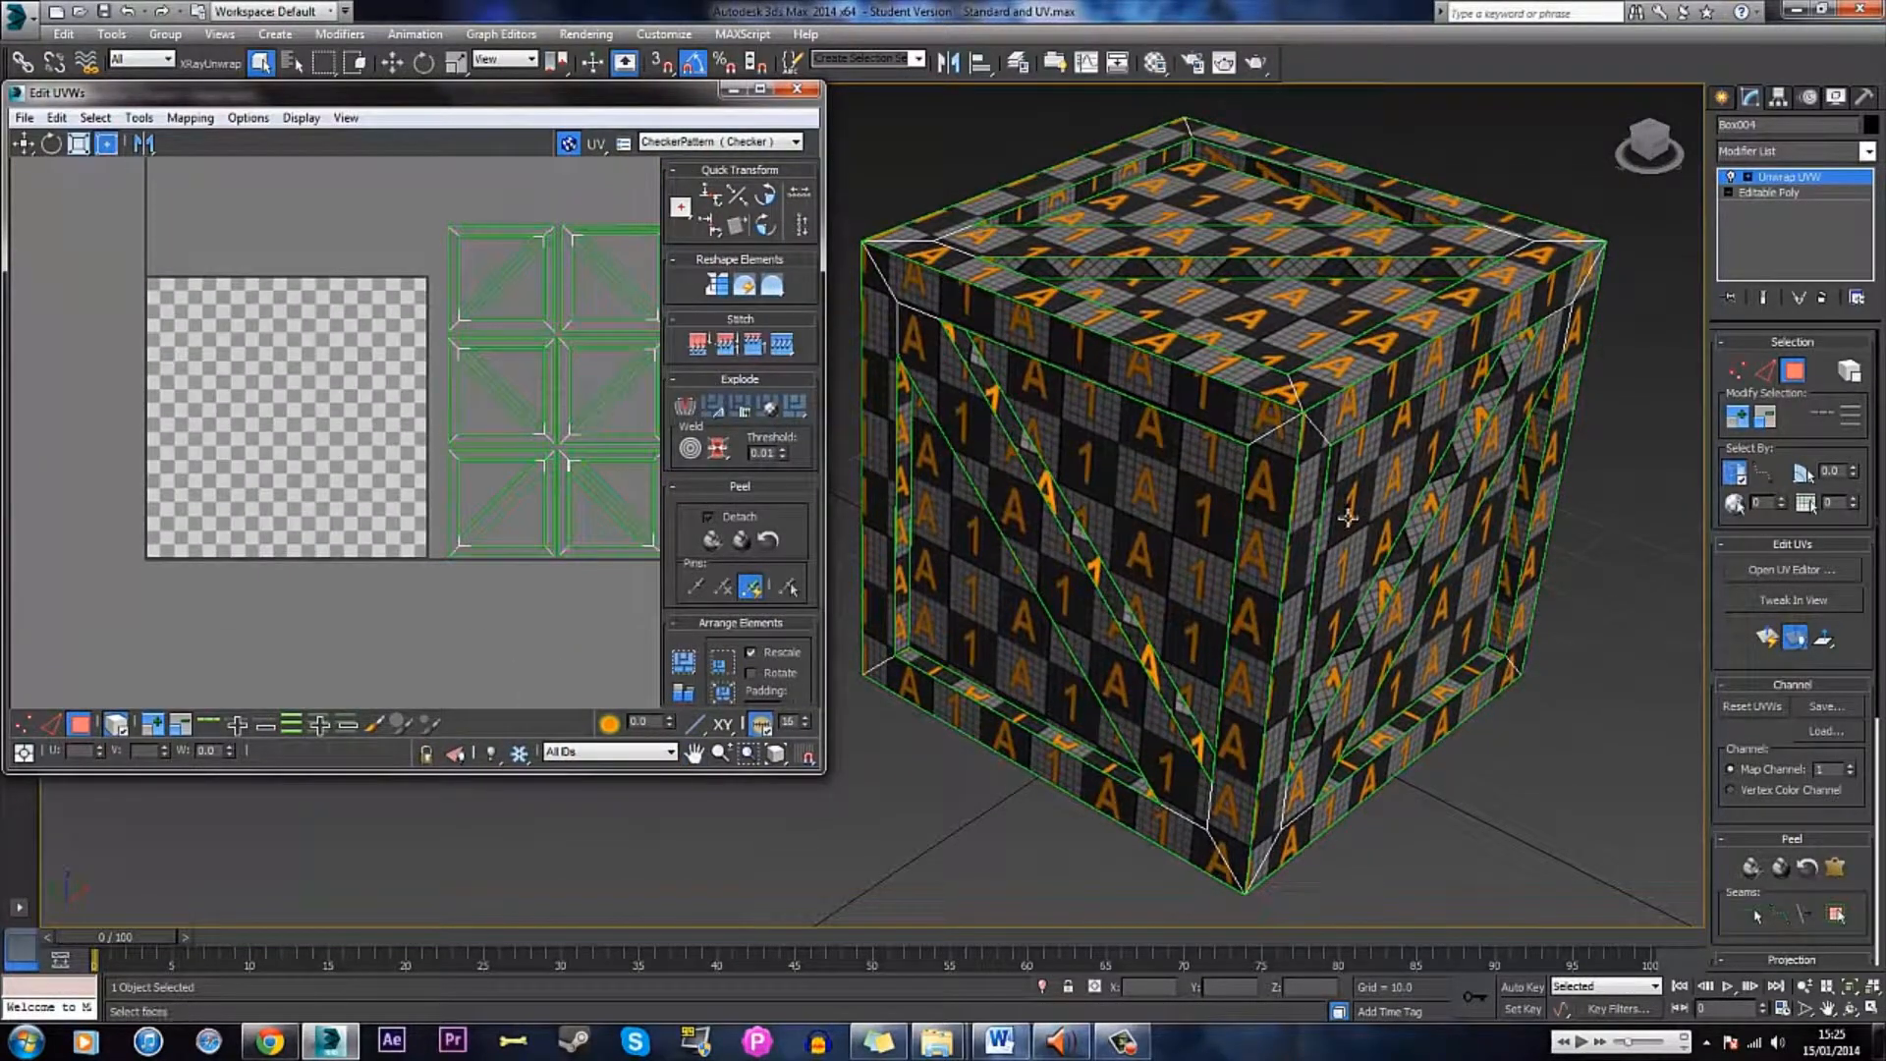
- Select a side's diagonal brace face on the crate and examine which UV shell in the grid it belongs to
click(1492, 482)
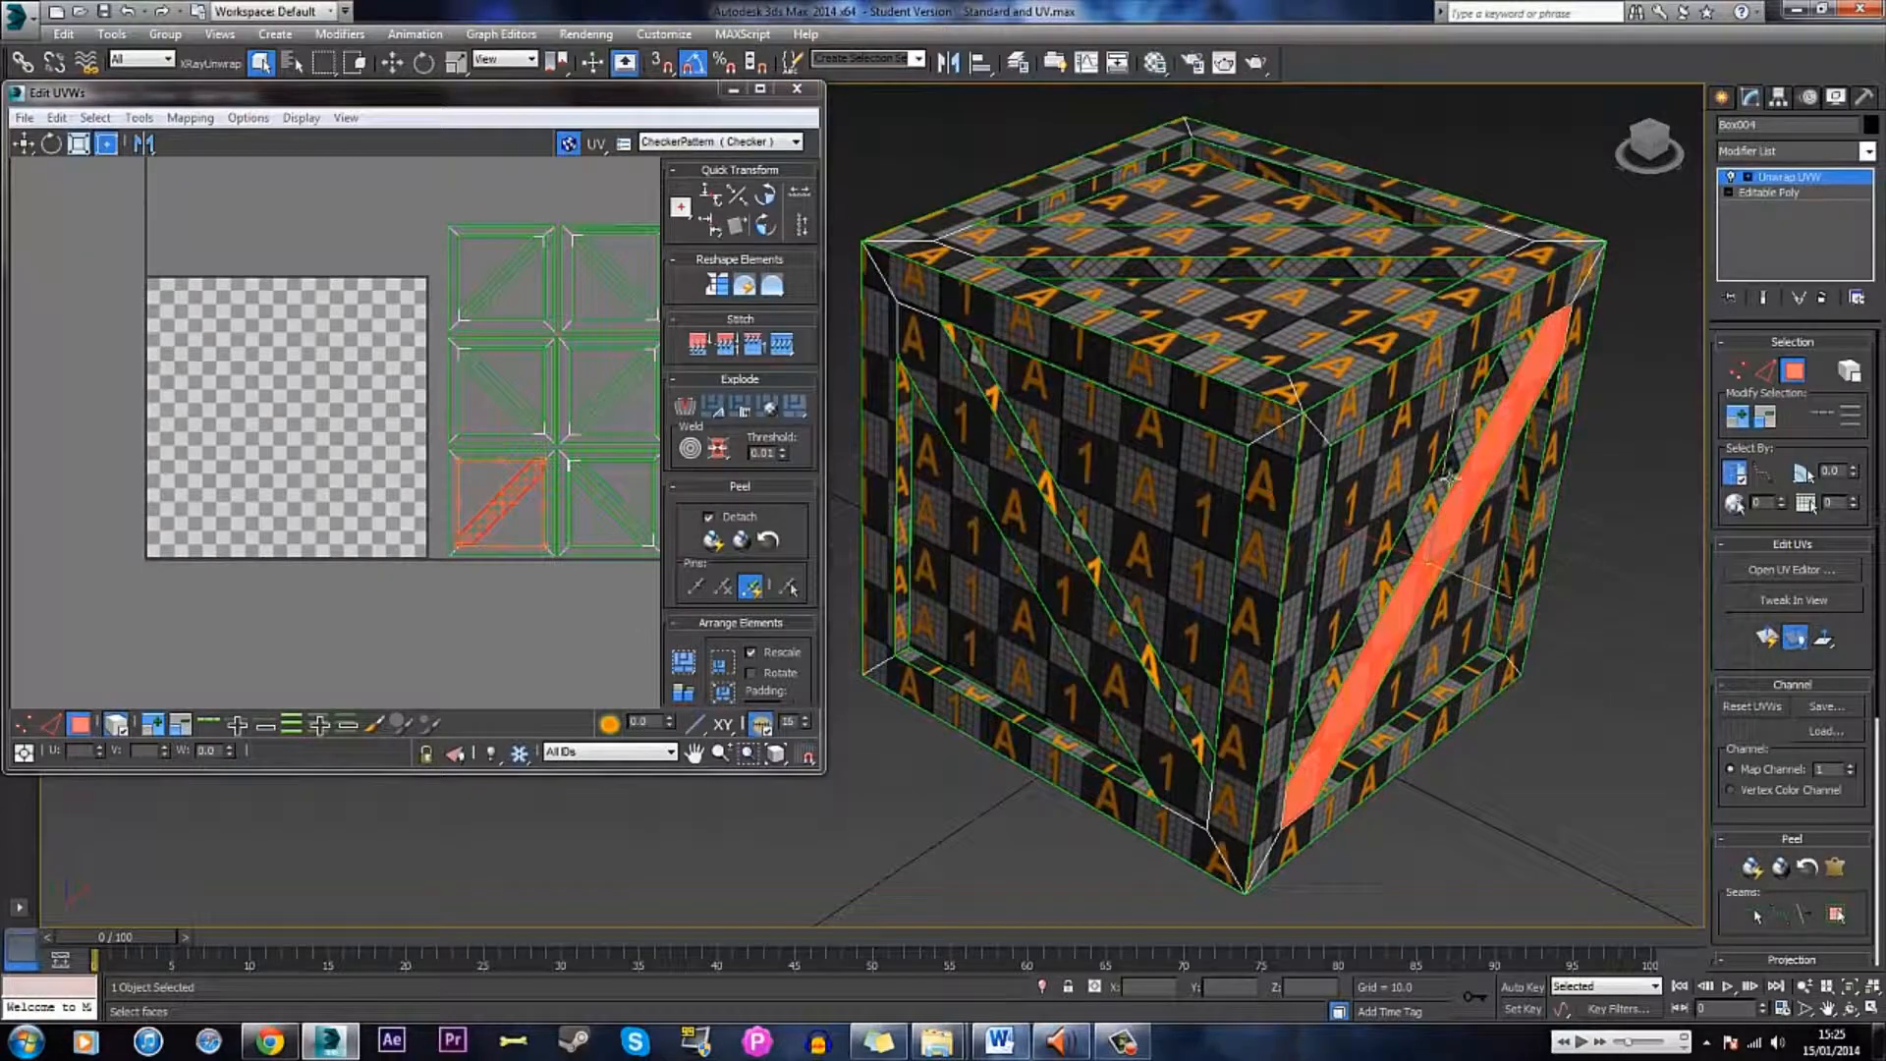
alt+middle_drag(1583, 110, 1438, 514)
middle_drag(1165, 444, 1291, 432)
scroll(1291, 428, down, 3)
alt+middle_drag(1022, 509, 1197, 475)
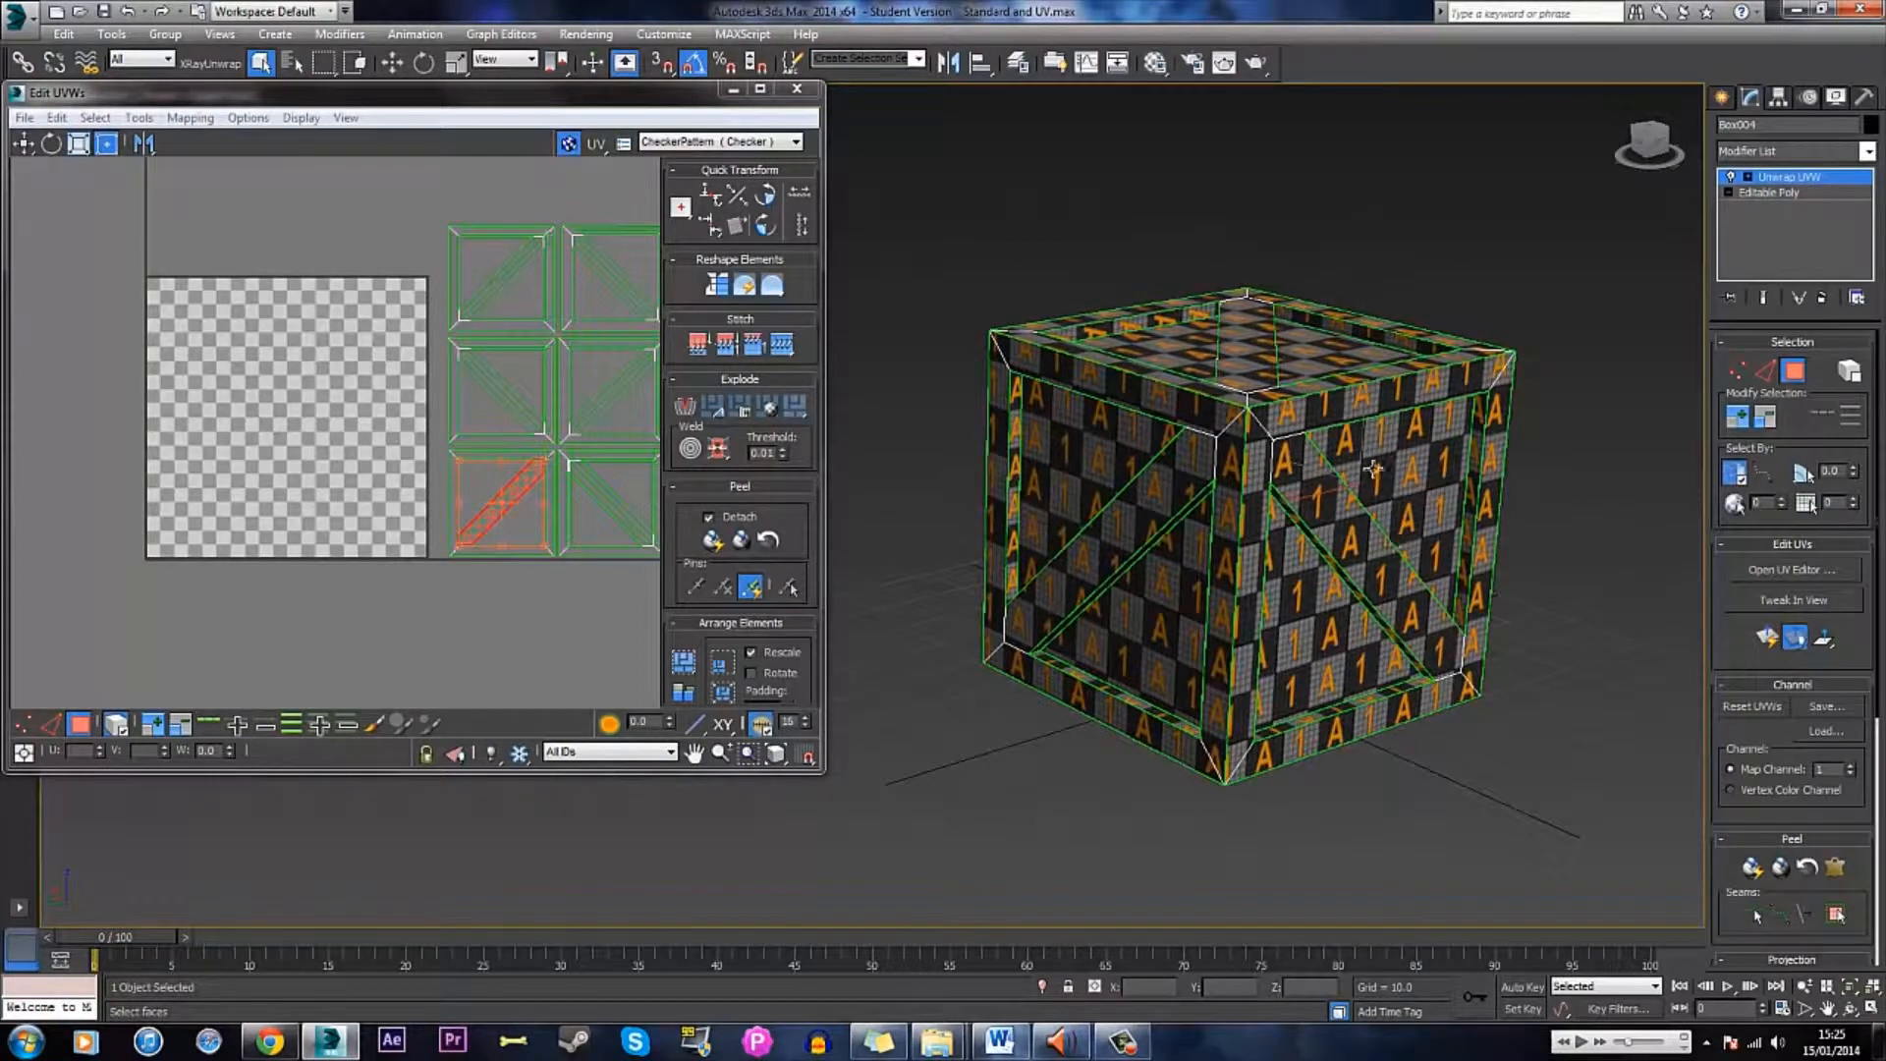
alt+middle_drag(1373, 470, 1232, 491)
alt+middle_drag(1473, 516, 1377, 442)
middle_drag(1377, 442, 1245, 487)
scroll(464, 585, up, 3)
middle_drag(464, 587, 440, 539)
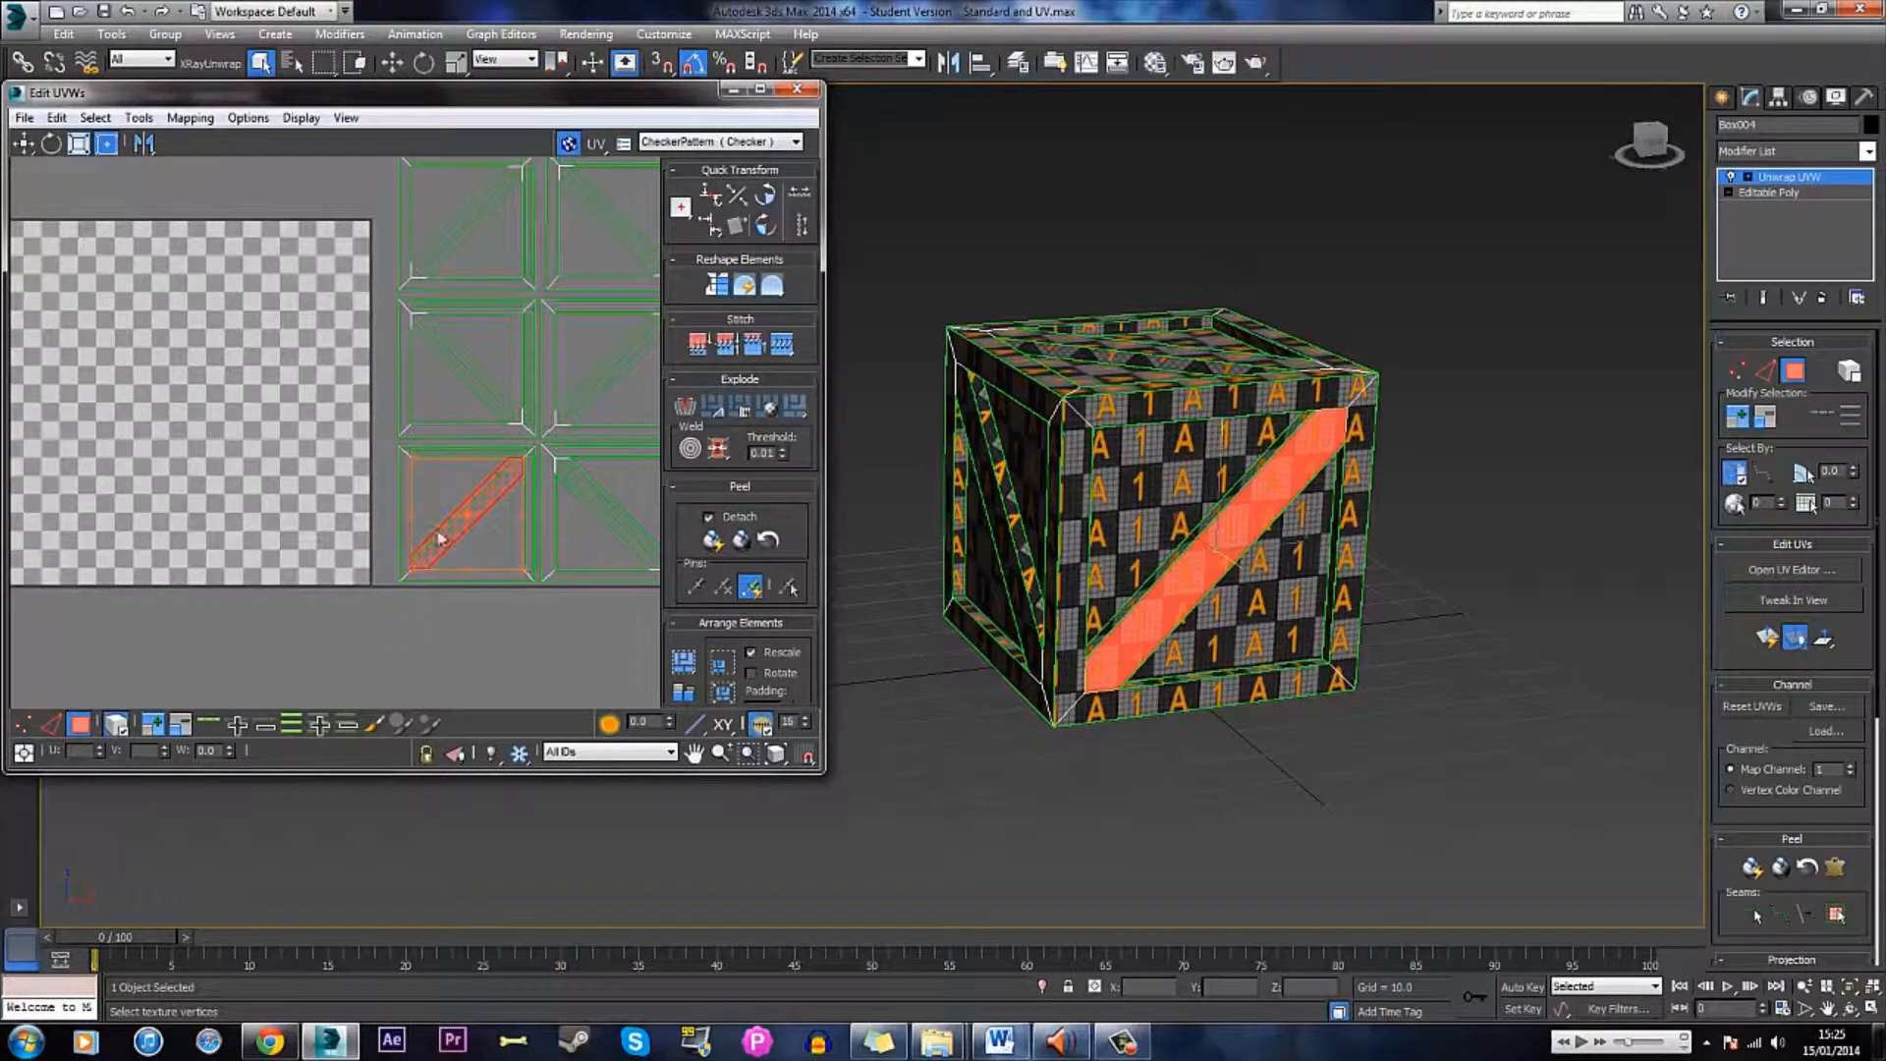
- Move the grid's lower-left UV shell into the lower-left corner of the texture square, aligned with its edges
click(496, 476)
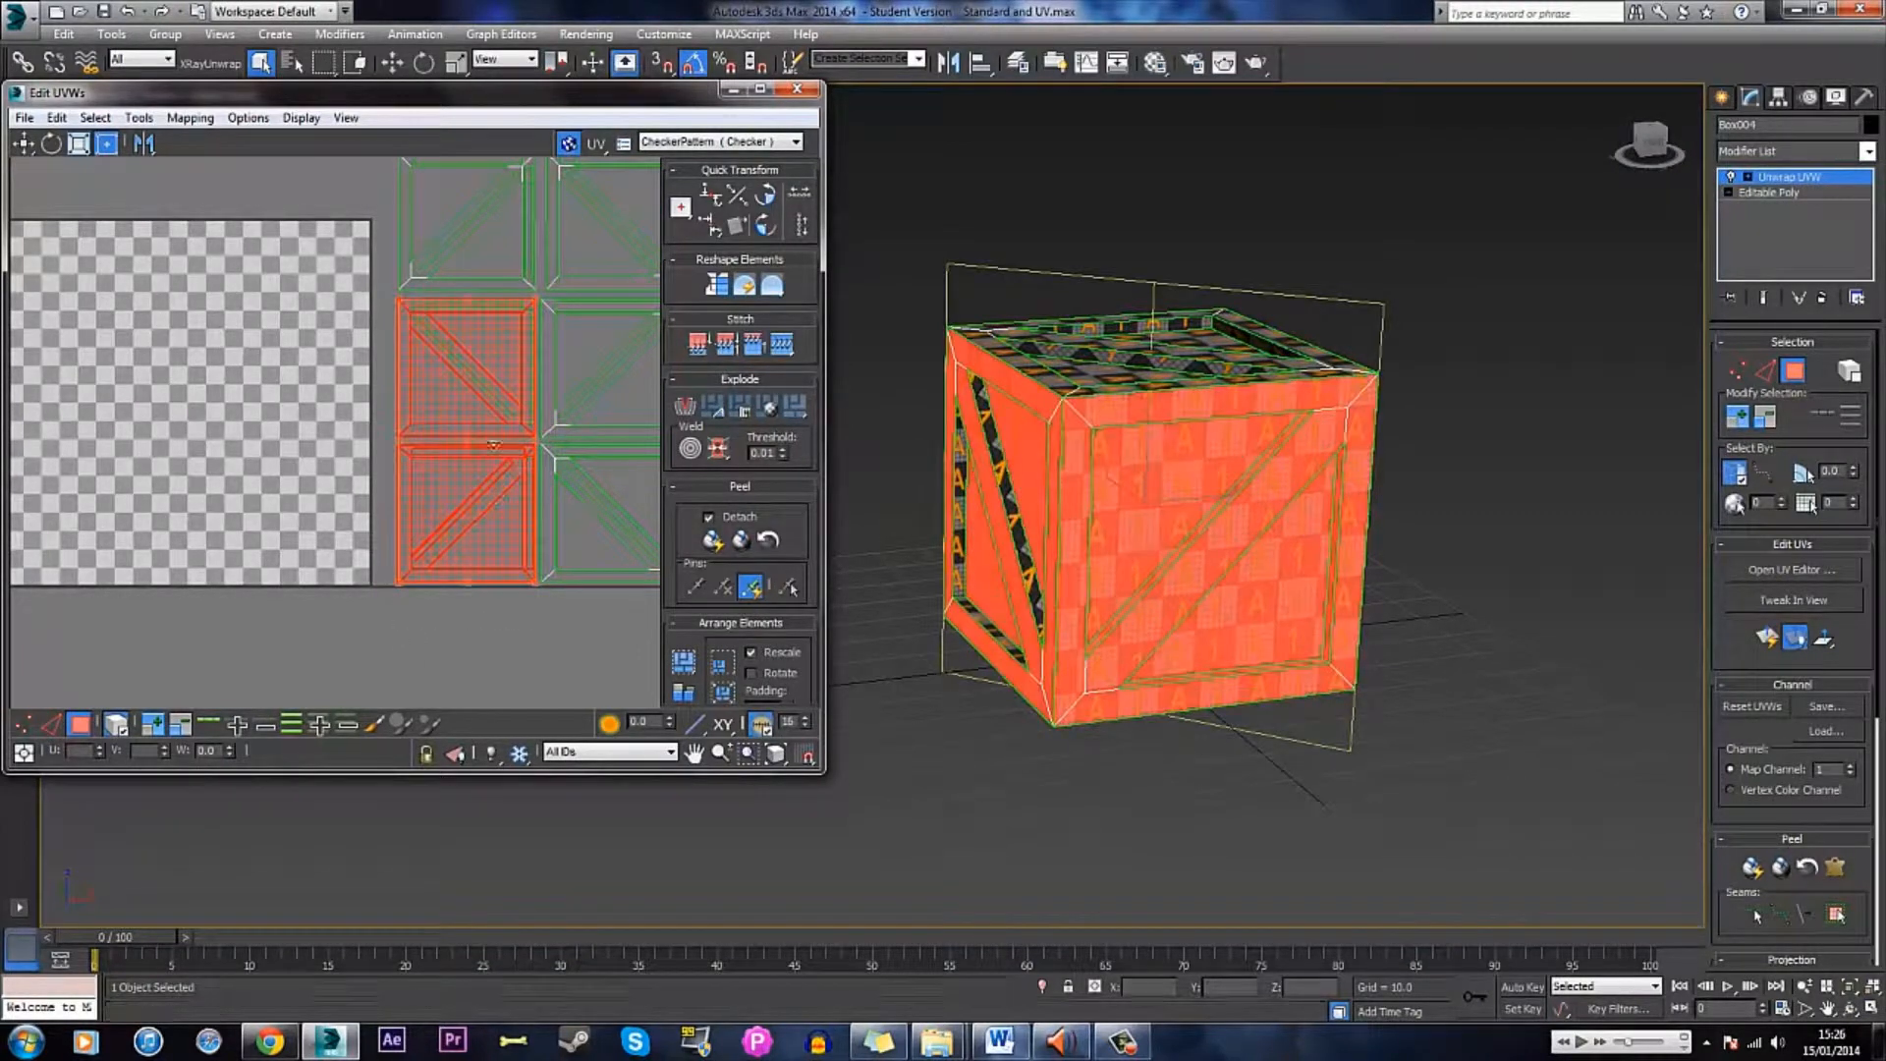
drag(477, 484, 263, 443)
scroll(491, 452, up, 3)
middle_drag(263, 443, 584, 375)
drag(538, 405, 328, 491)
scroll(339, 462, up, 6)
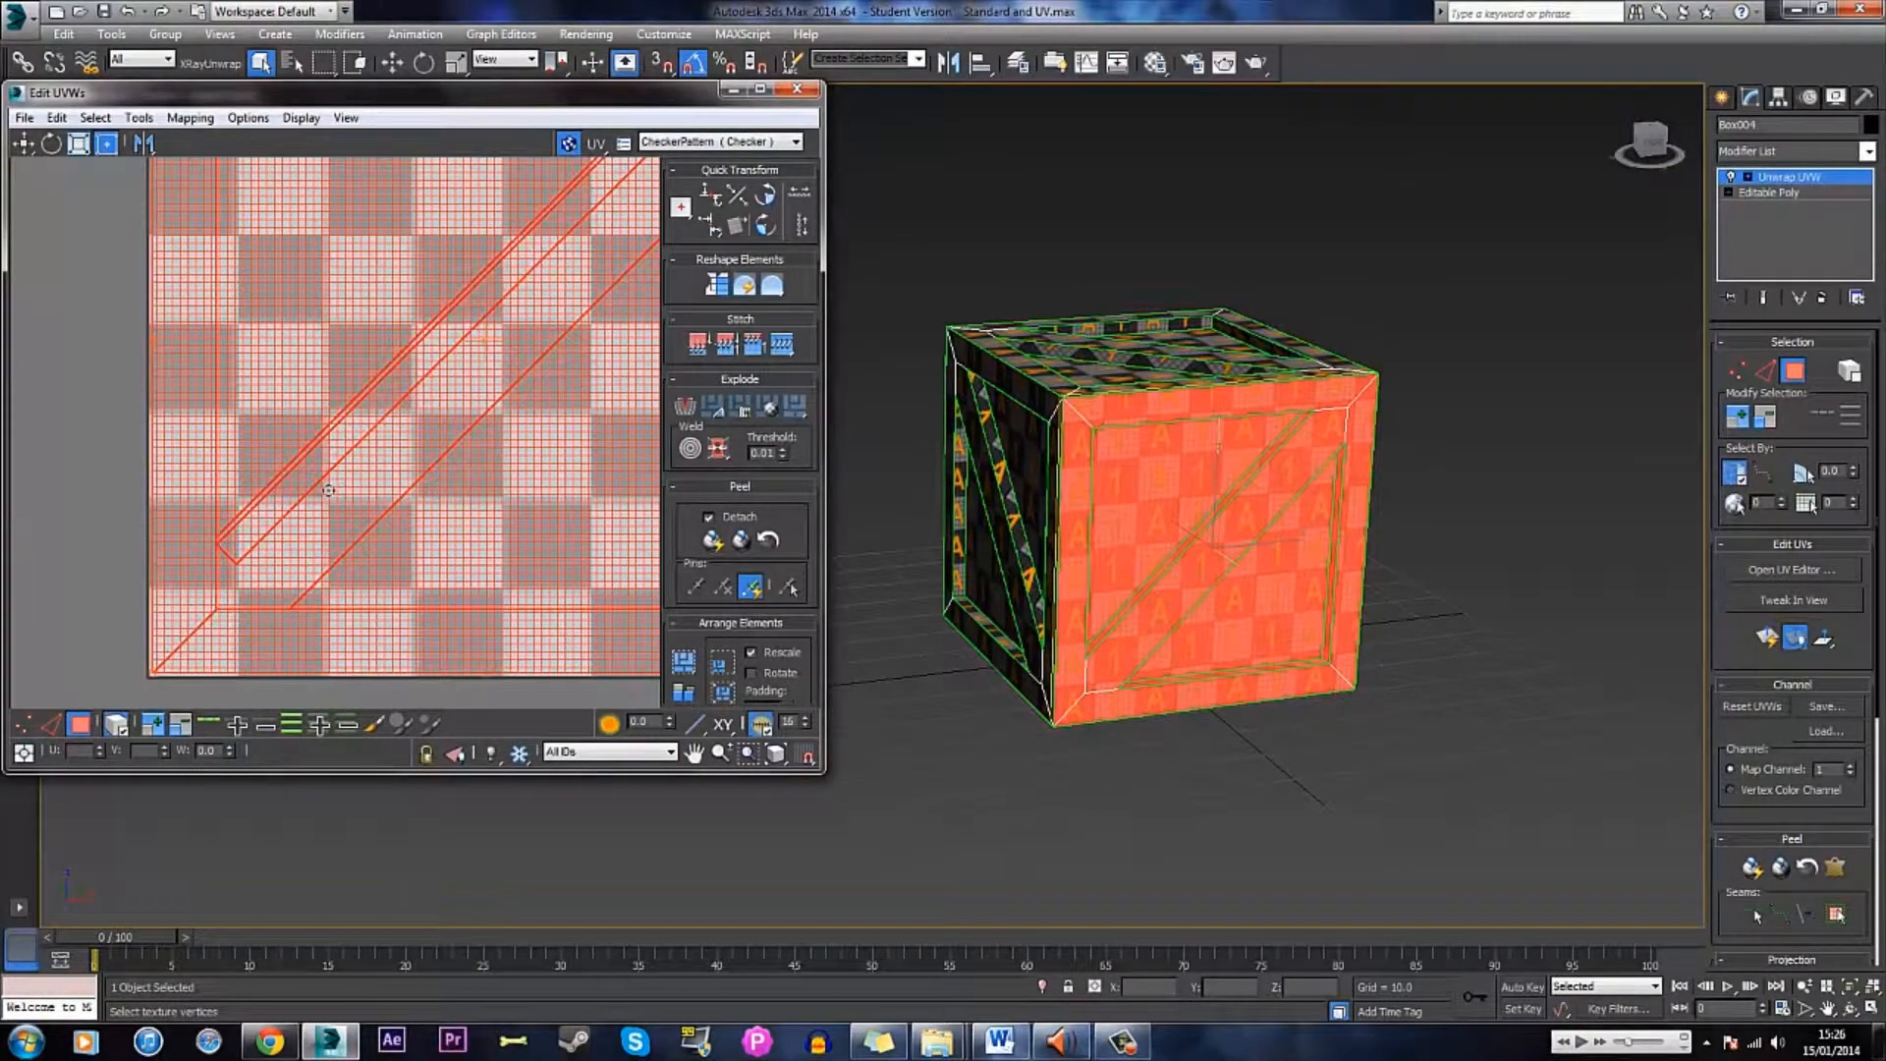
scroll(331, 486, down, 6)
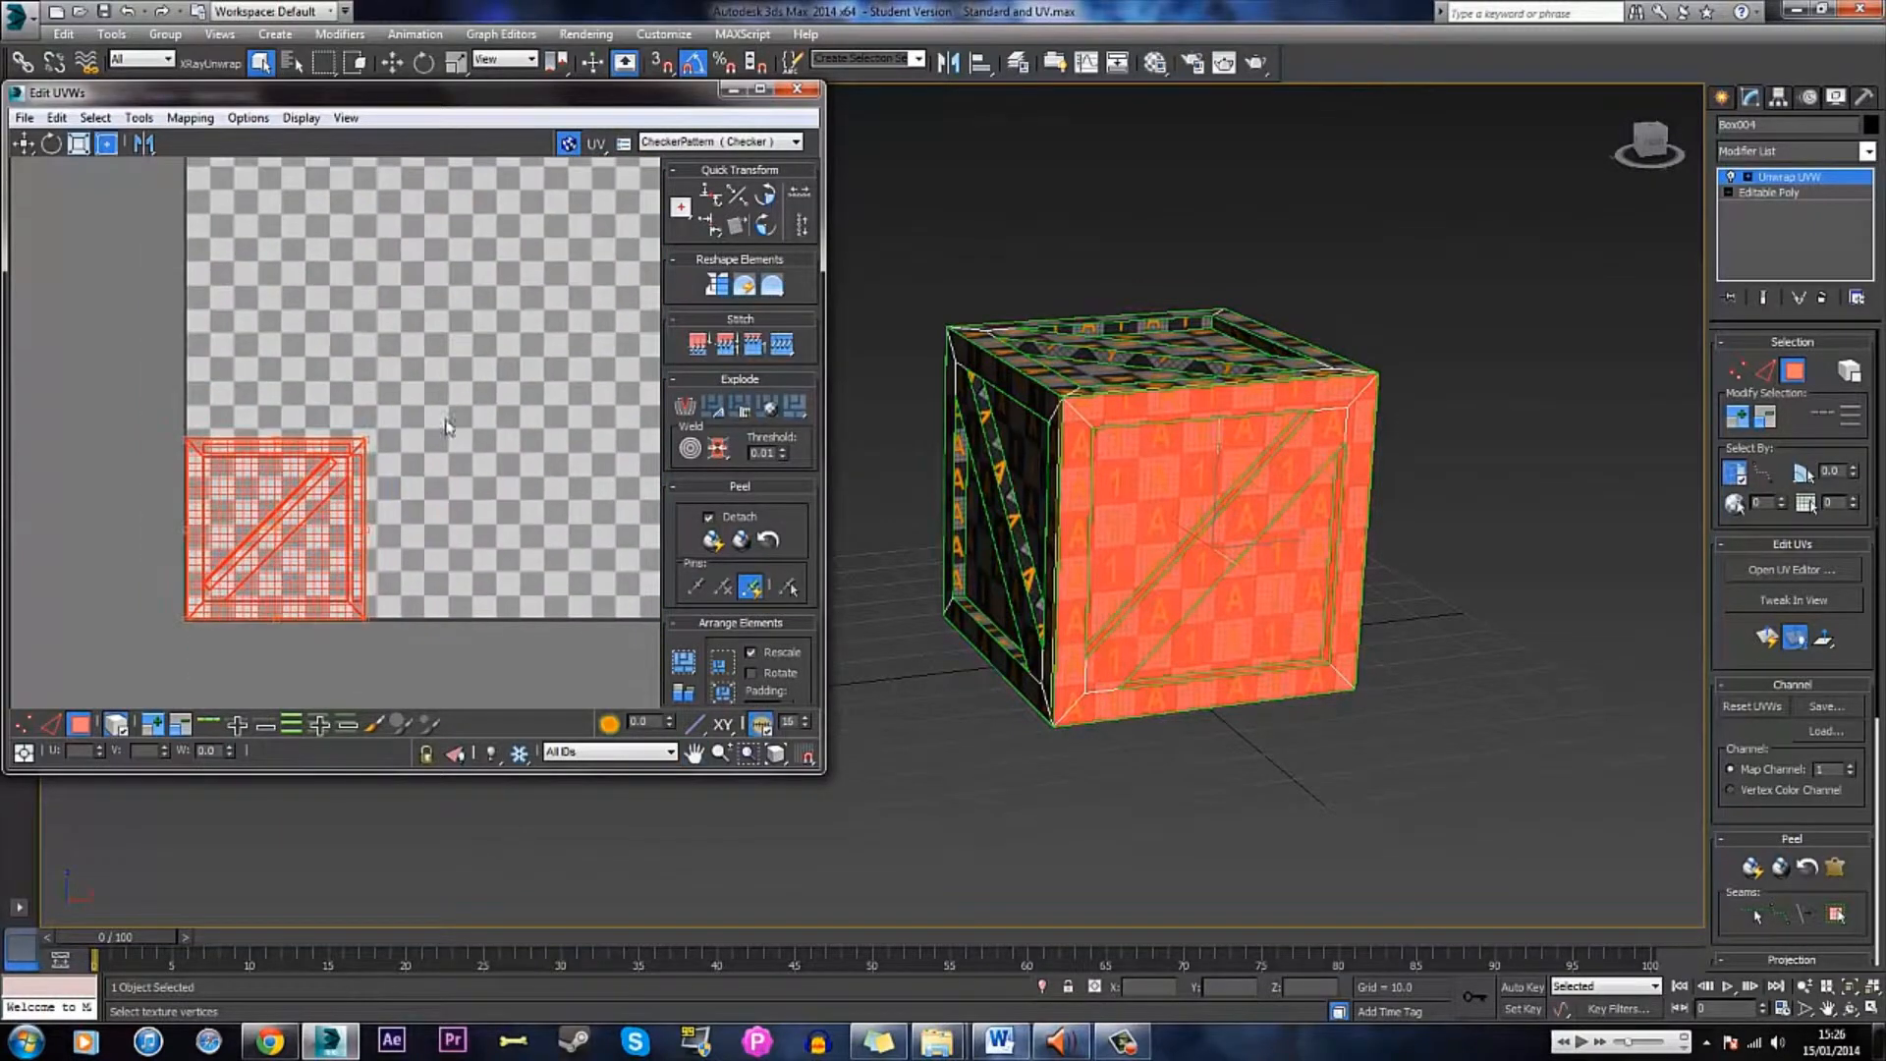
scroll(425, 413, down, 2)
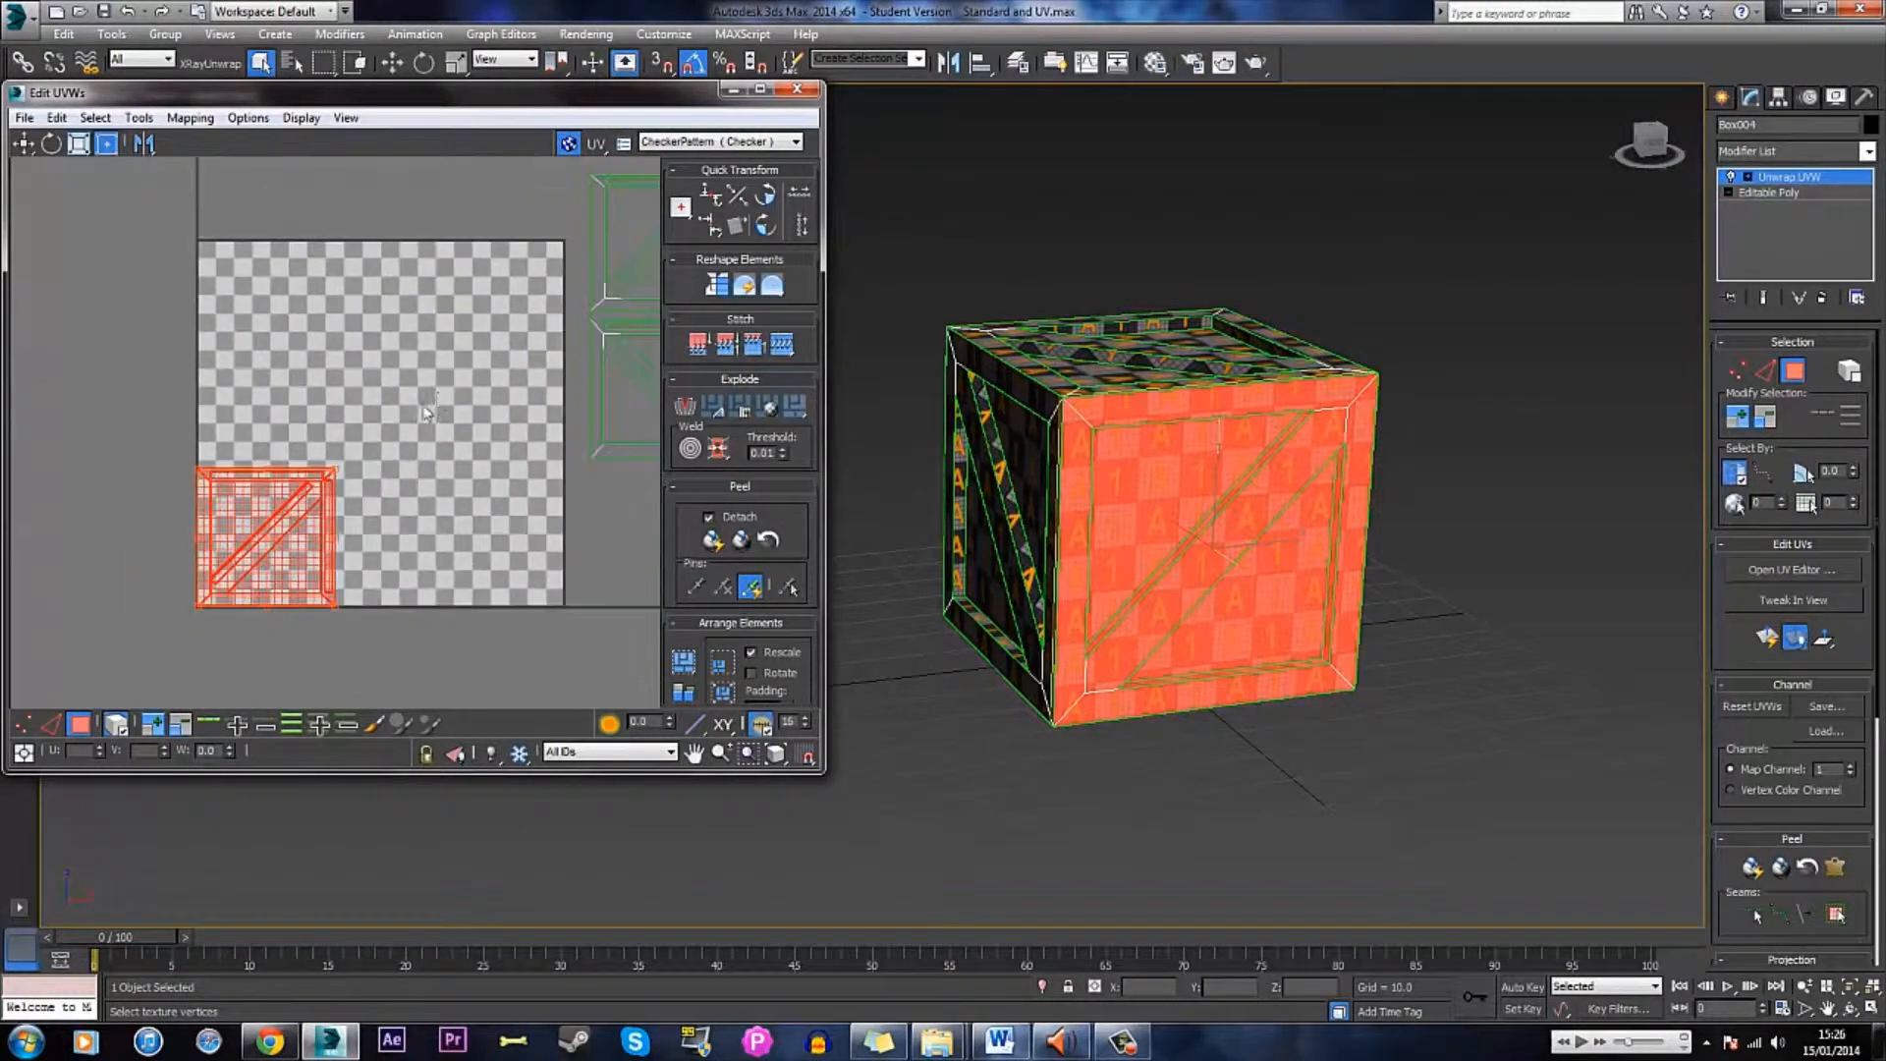
- Hide the checker background in the UV editor and check the placed shell's outline, then clear the selection
click(567, 143)
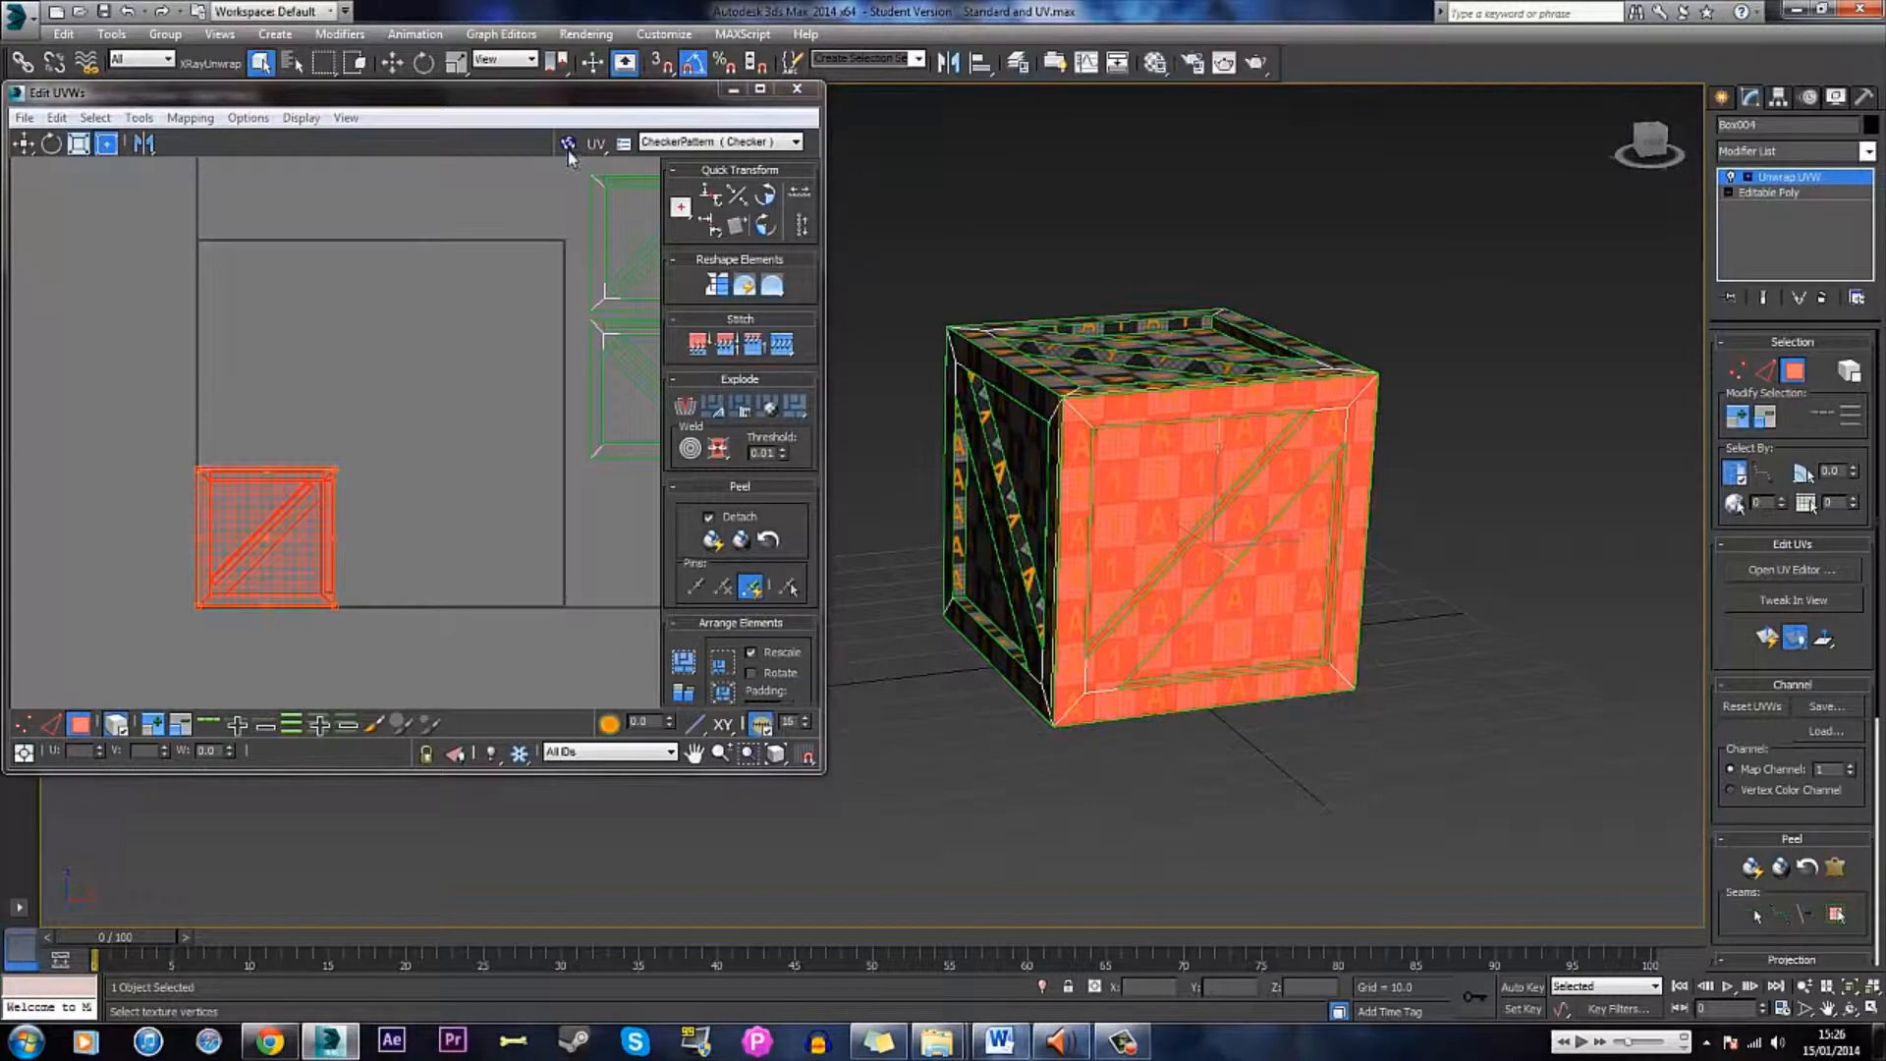
click(438, 446)
scroll(364, 401, up, 2)
scroll(364, 401, up, 3)
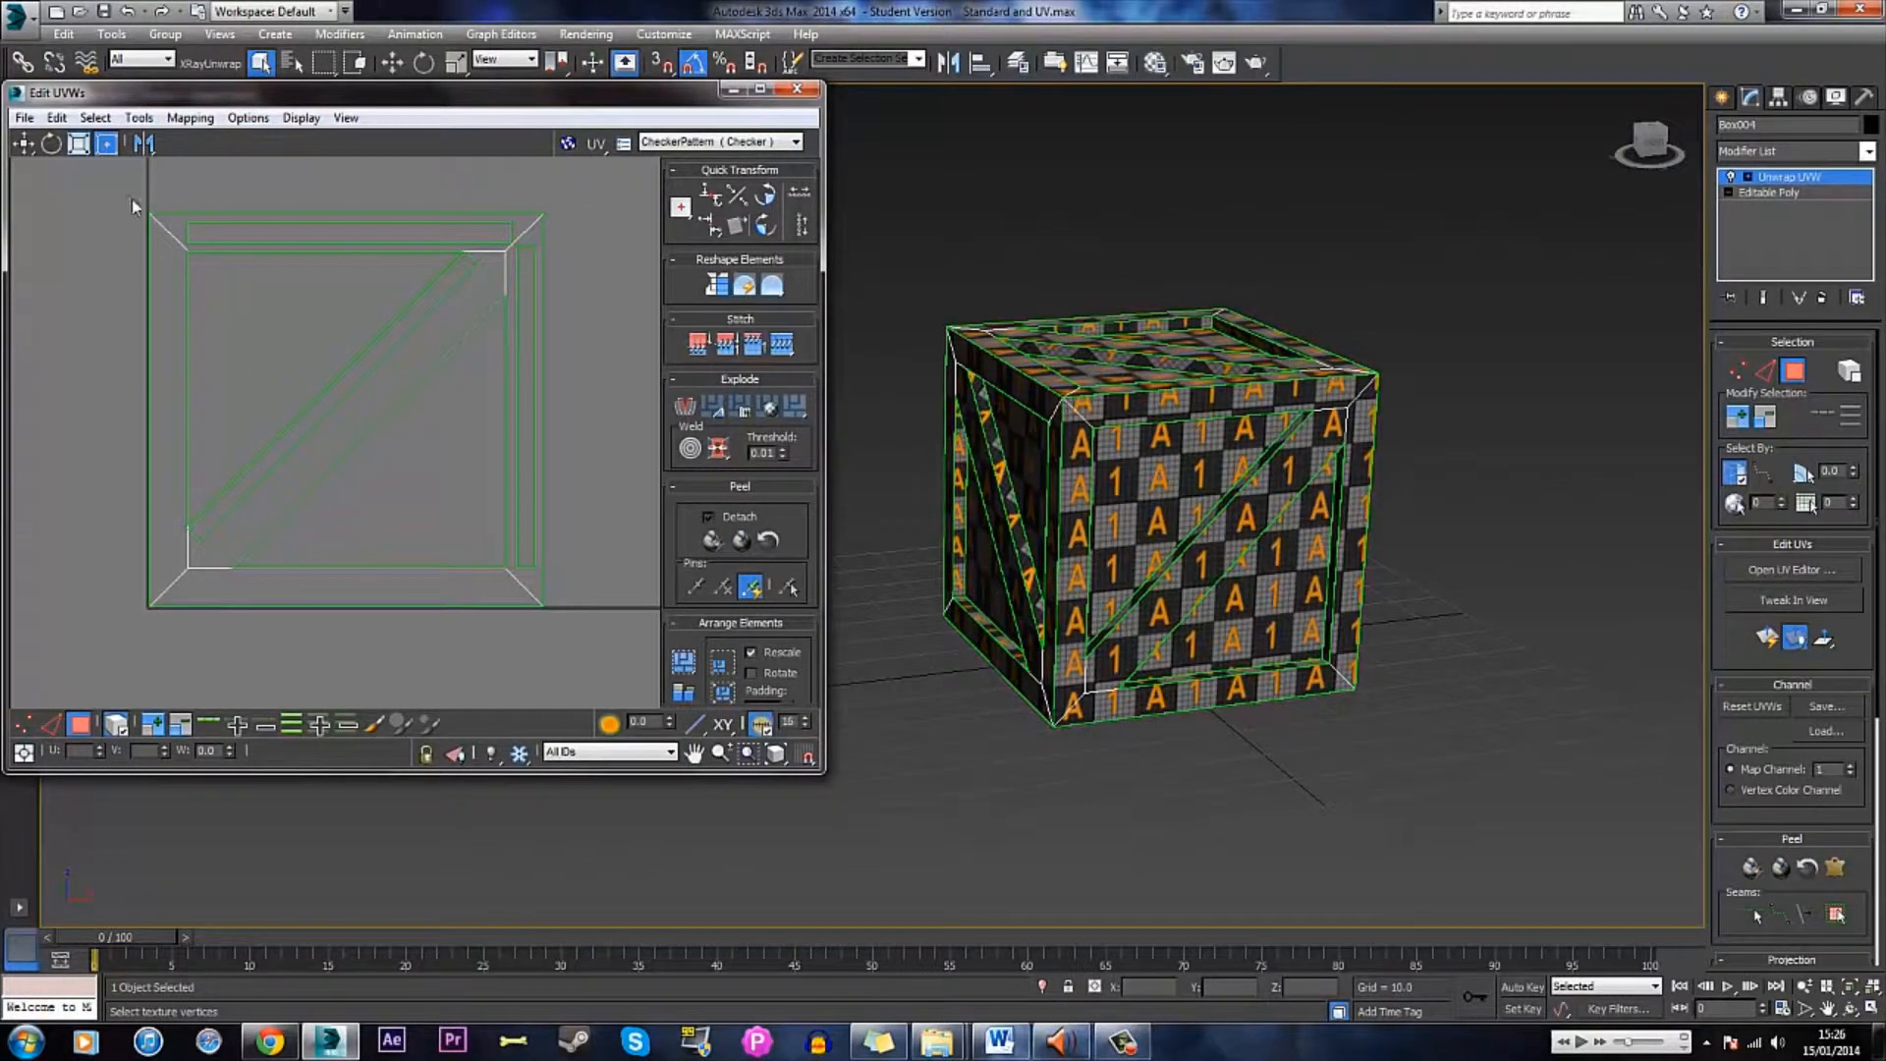
click(235, 301)
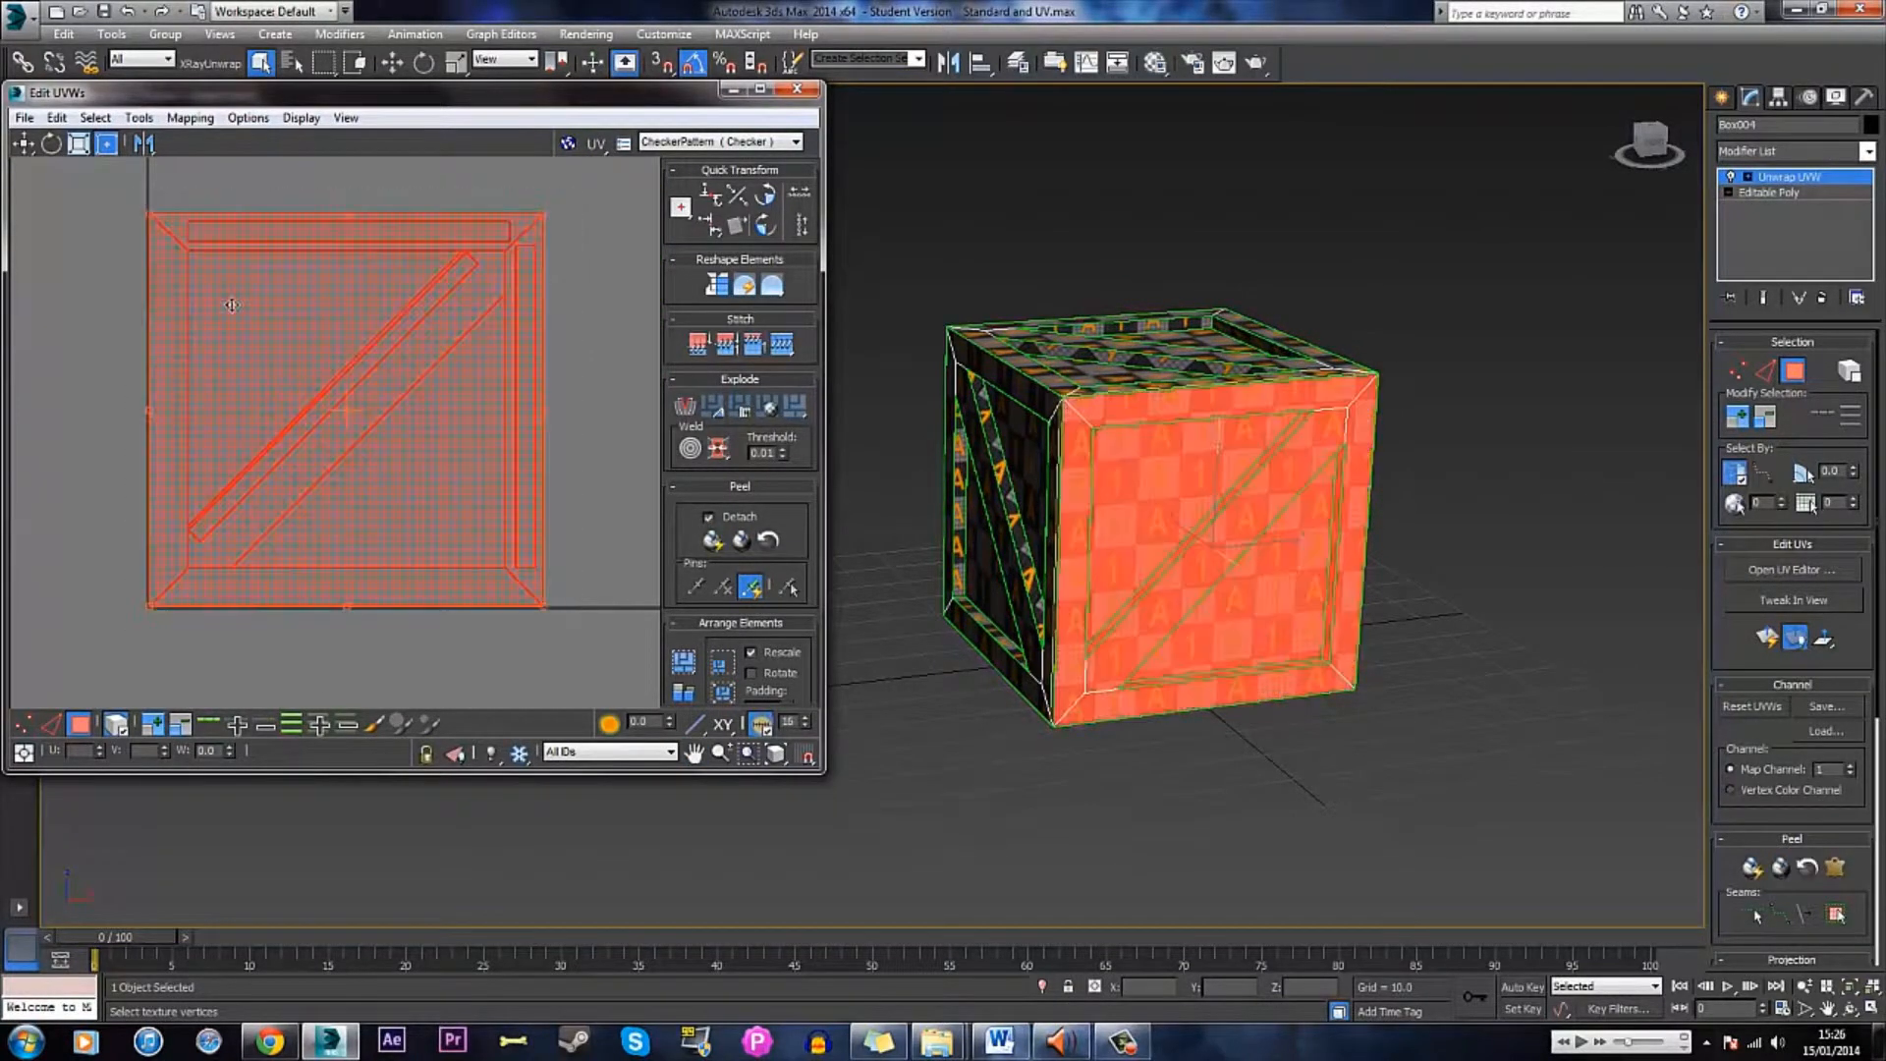
click(438, 653)
- Move the UV shell of the crate's adjacent unplaced side into the texture square's bottom row, directly beside the first shell
scroll(337, 387, down, 3)
click(1027, 484)
middle_drag(483, 398, 265, 472)
scroll(393, 428, down, 2)
scroll(393, 422, down, 2)
middle_drag(548, 379, 480, 383)
scroll(482, 373, up, 1)
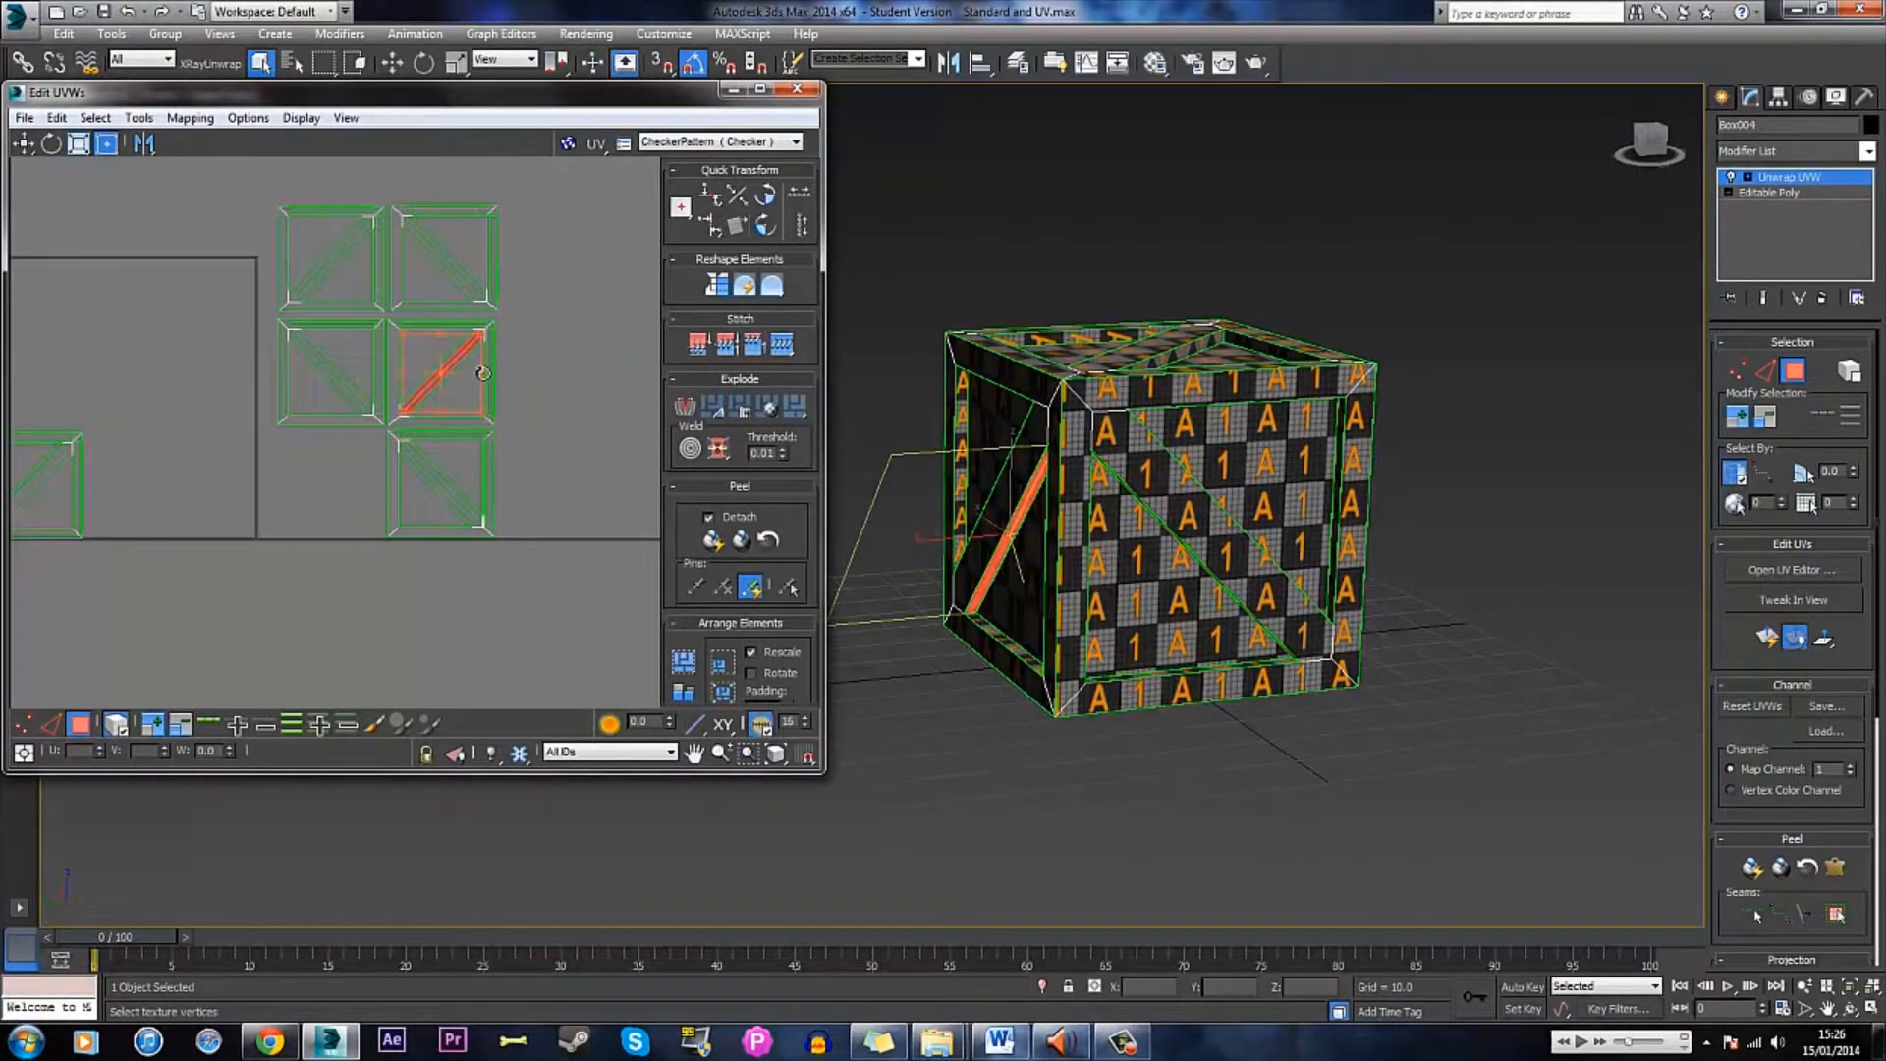
scroll(483, 373, up, 2)
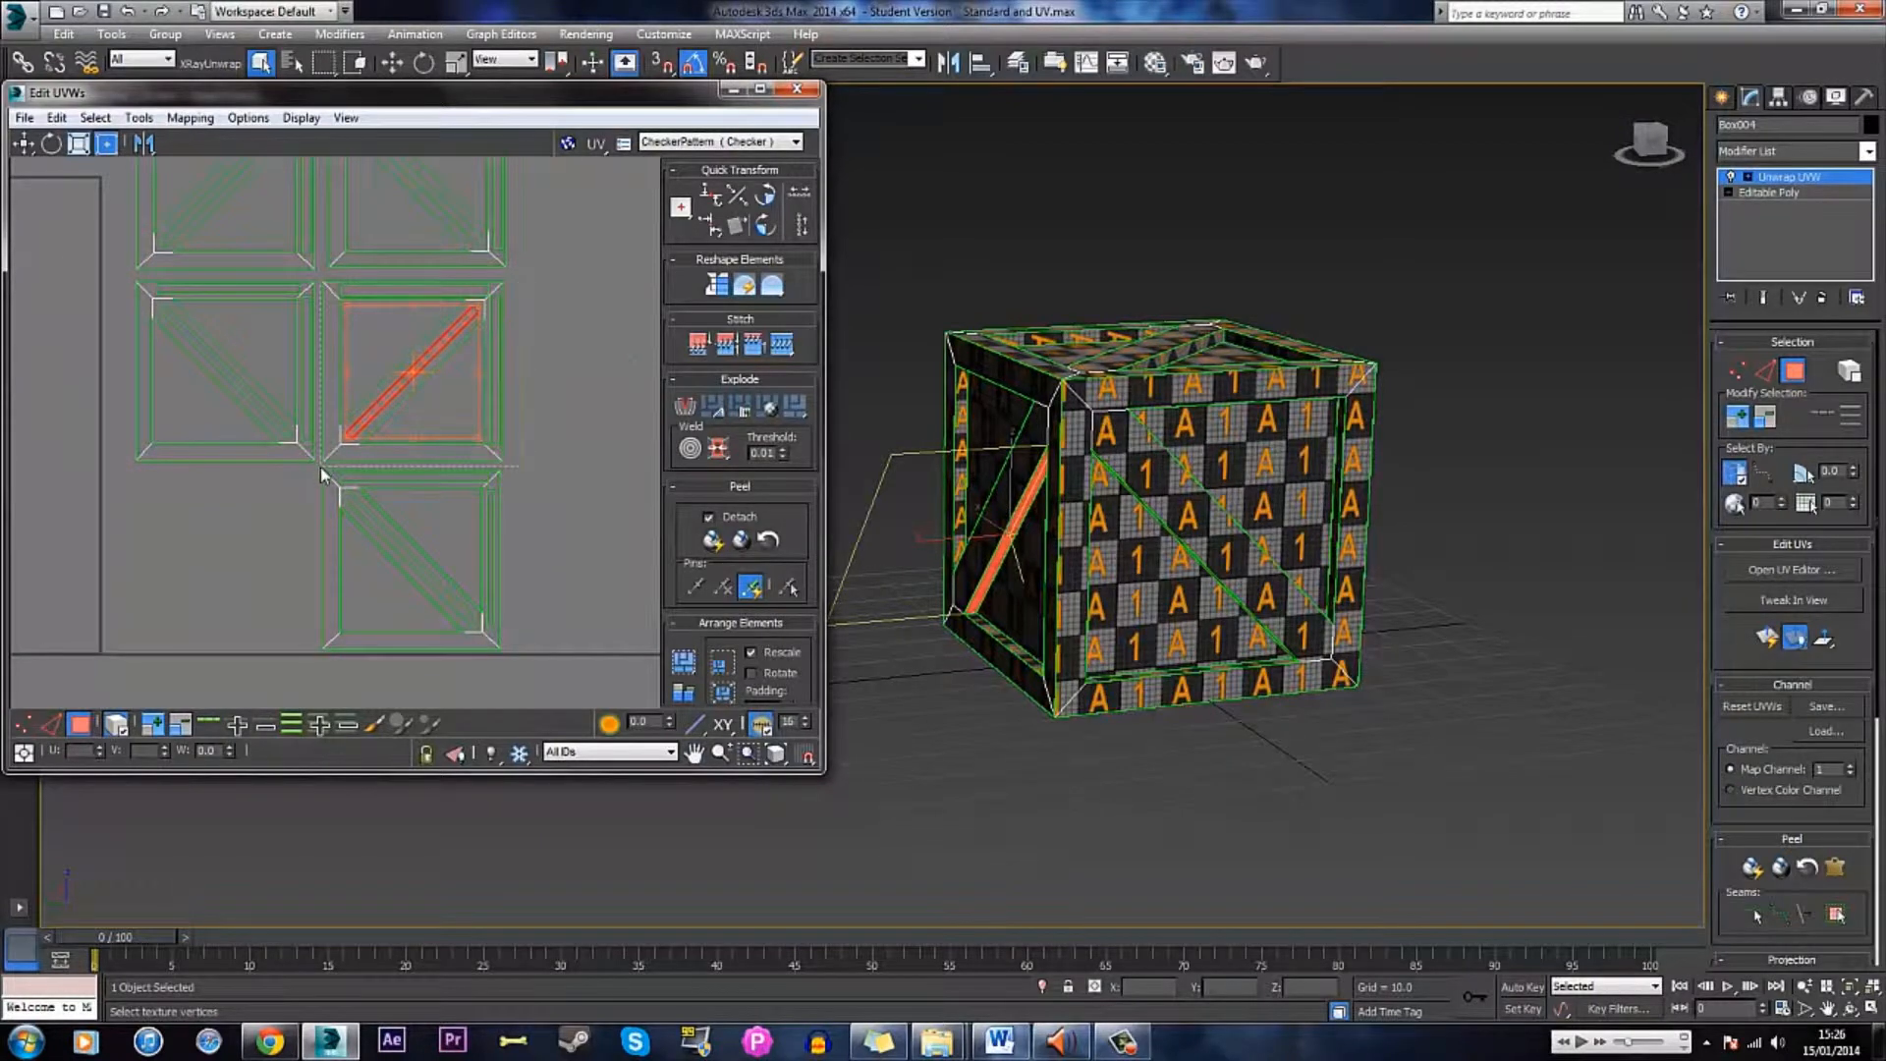
drag(321, 469, 494, 292)
drag(467, 365, 118, 472)
middle_drag(221, 466, 670, 414)
drag(488, 432, 315, 509)
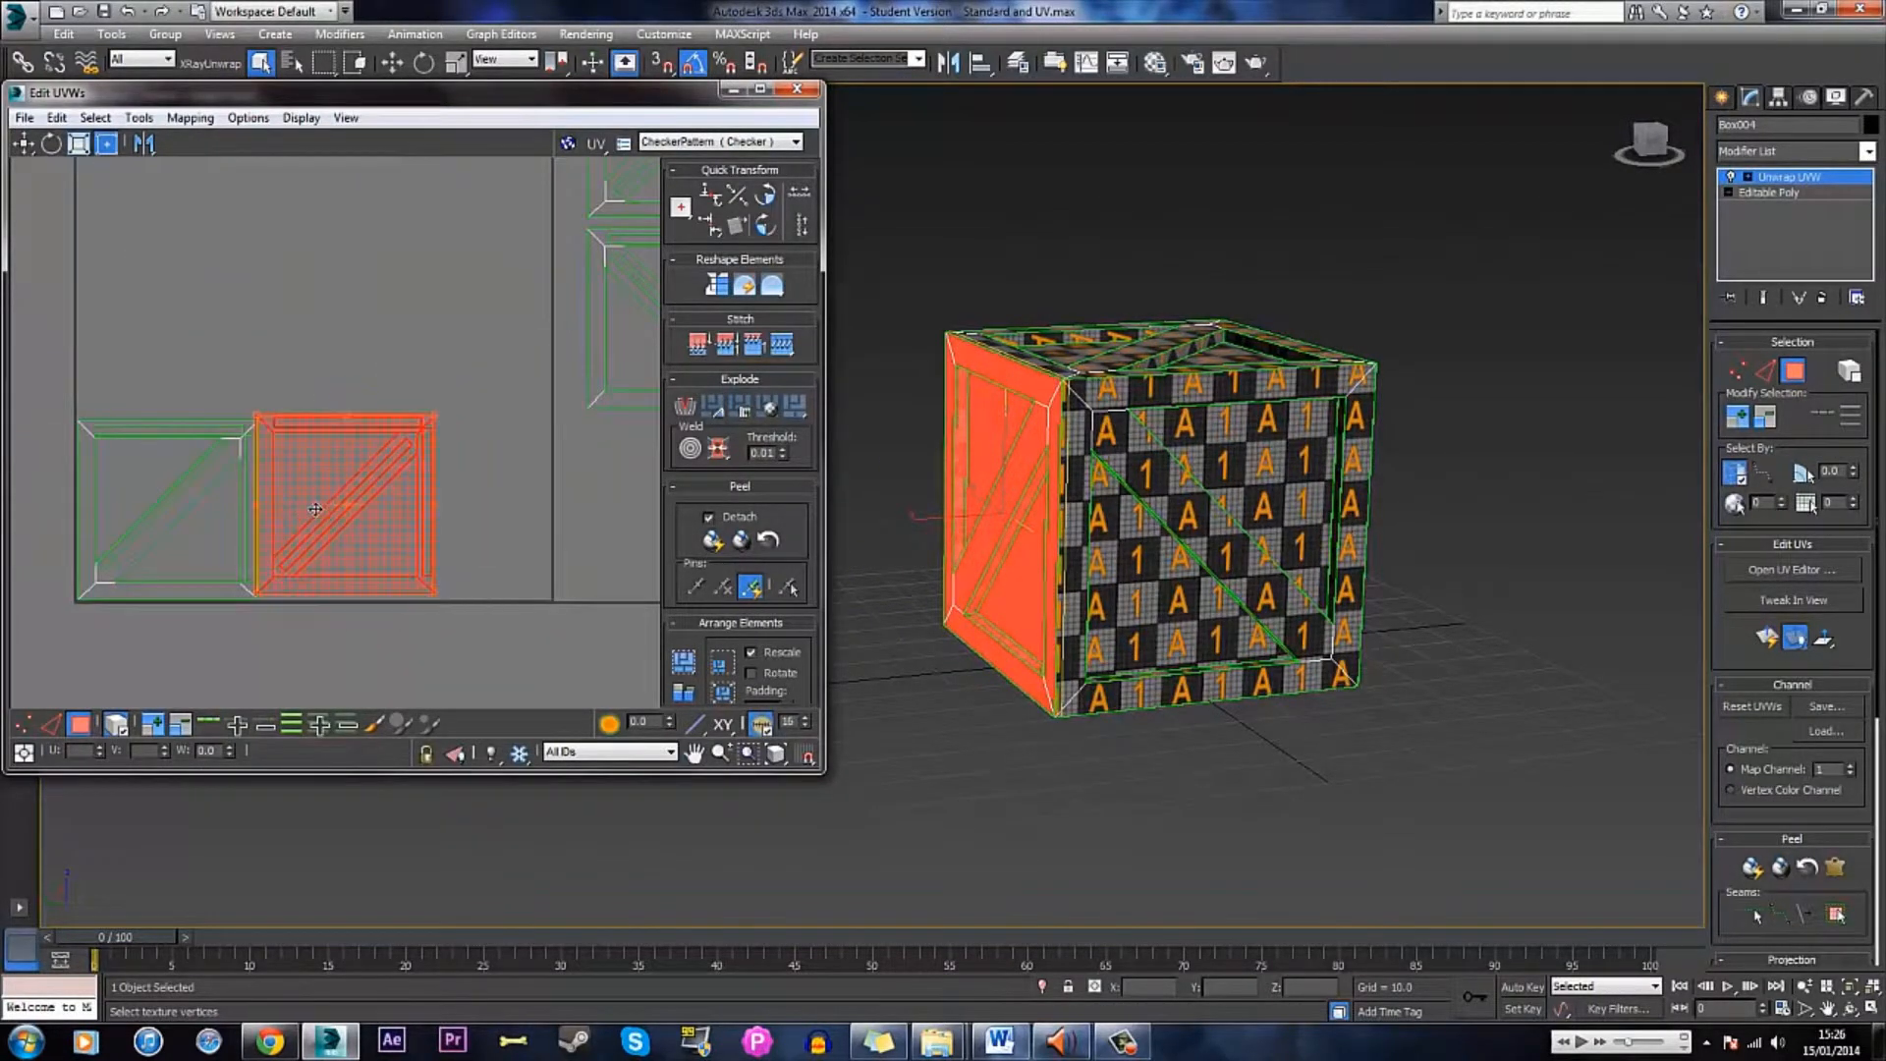
- Check the alignment of the two bottom-row shells up close and clear the selection
scroll(315, 509, up, 6)
middle_drag(374, 521, 379, 432)
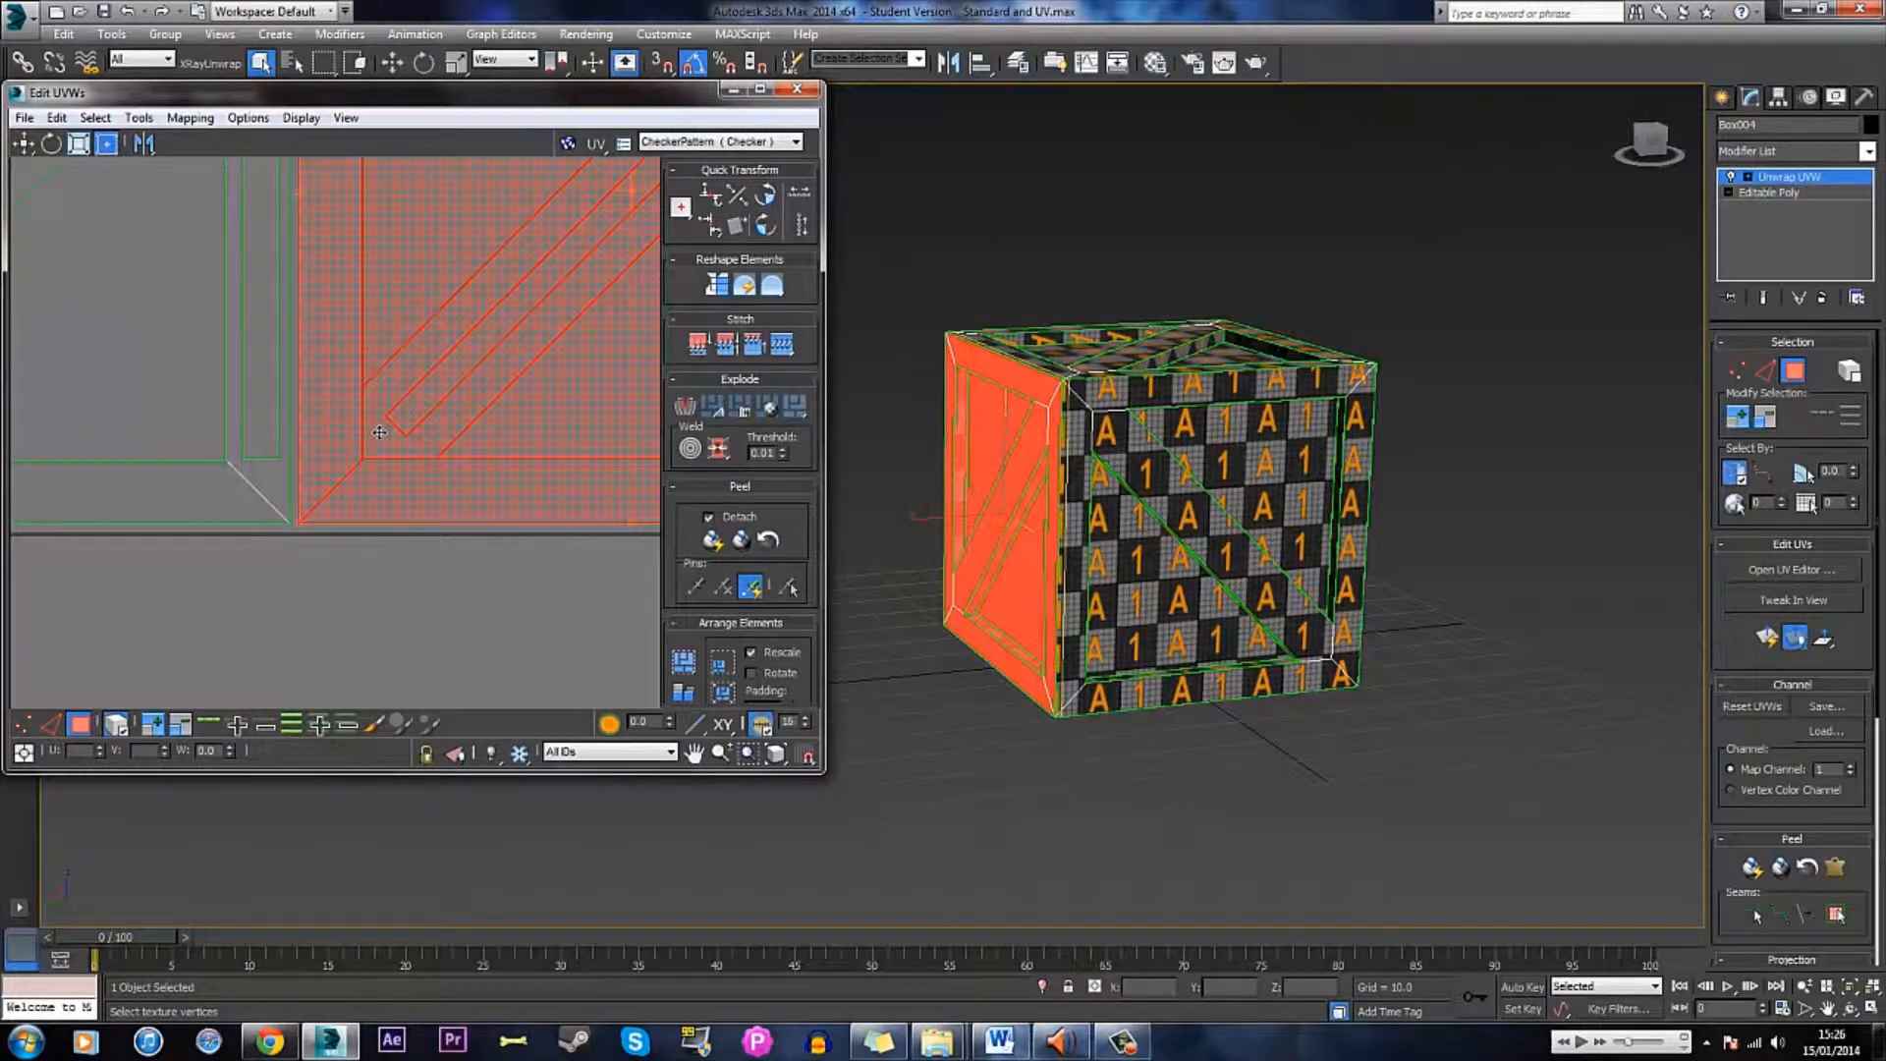
click(359, 596)
scroll(303, 527, down, 5)
middle_drag(471, 219, 404, 436)
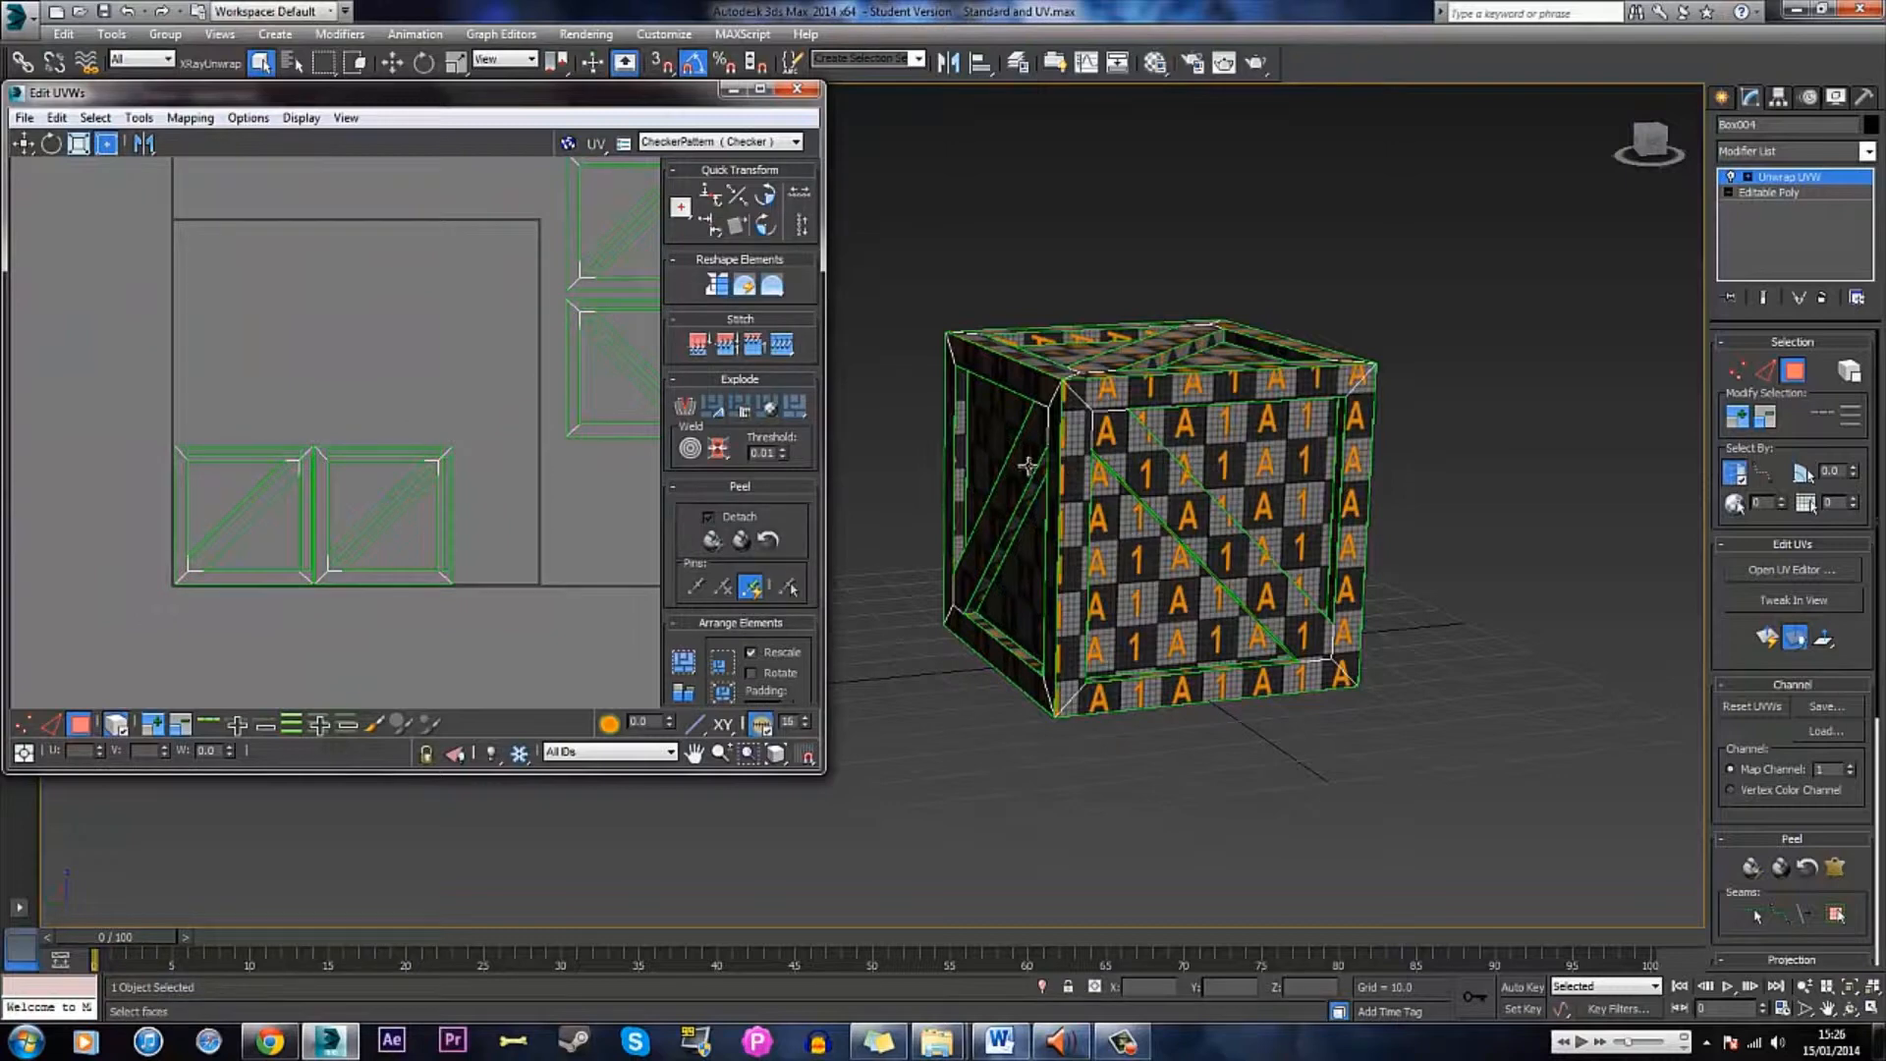
- Locate another crate side's UV shell through its brace face and place the shell directly above the first one in the texture square
click(1064, 432)
alt+middle_drag(1236, 475, 886, 502)
click(898, 502)
middle_drag(620, 420, 434, 437)
scroll(397, 465, up, 2)
drag(361, 258, 568, 458)
middle_drag(505, 392, 643, 405)
scroll(628, 398, down, 2)
drag(604, 377, 317, 408)
scroll(254, 394, up, 4)
middle_drag(555, 364, 442, 365)
scroll(1342, 553, down, 2)
- Select diagonal brace faces on the crate's neighbouring sides and examine which UV shells they belong to
alt+middle_drag(1239, 546, 1209, 553)
click(1209, 554)
middle_drag(621, 492, 492, 473)
alt+middle_drag(1267, 513, 1110, 516)
click(1414, 581)
middle_drag(533, 451, 249, 451)
scroll(249, 451, down, 2)
middle_drag(409, 403, 224, 424)
middle_drag(399, 475, 401, 401)
scroll(401, 401, up, 1)
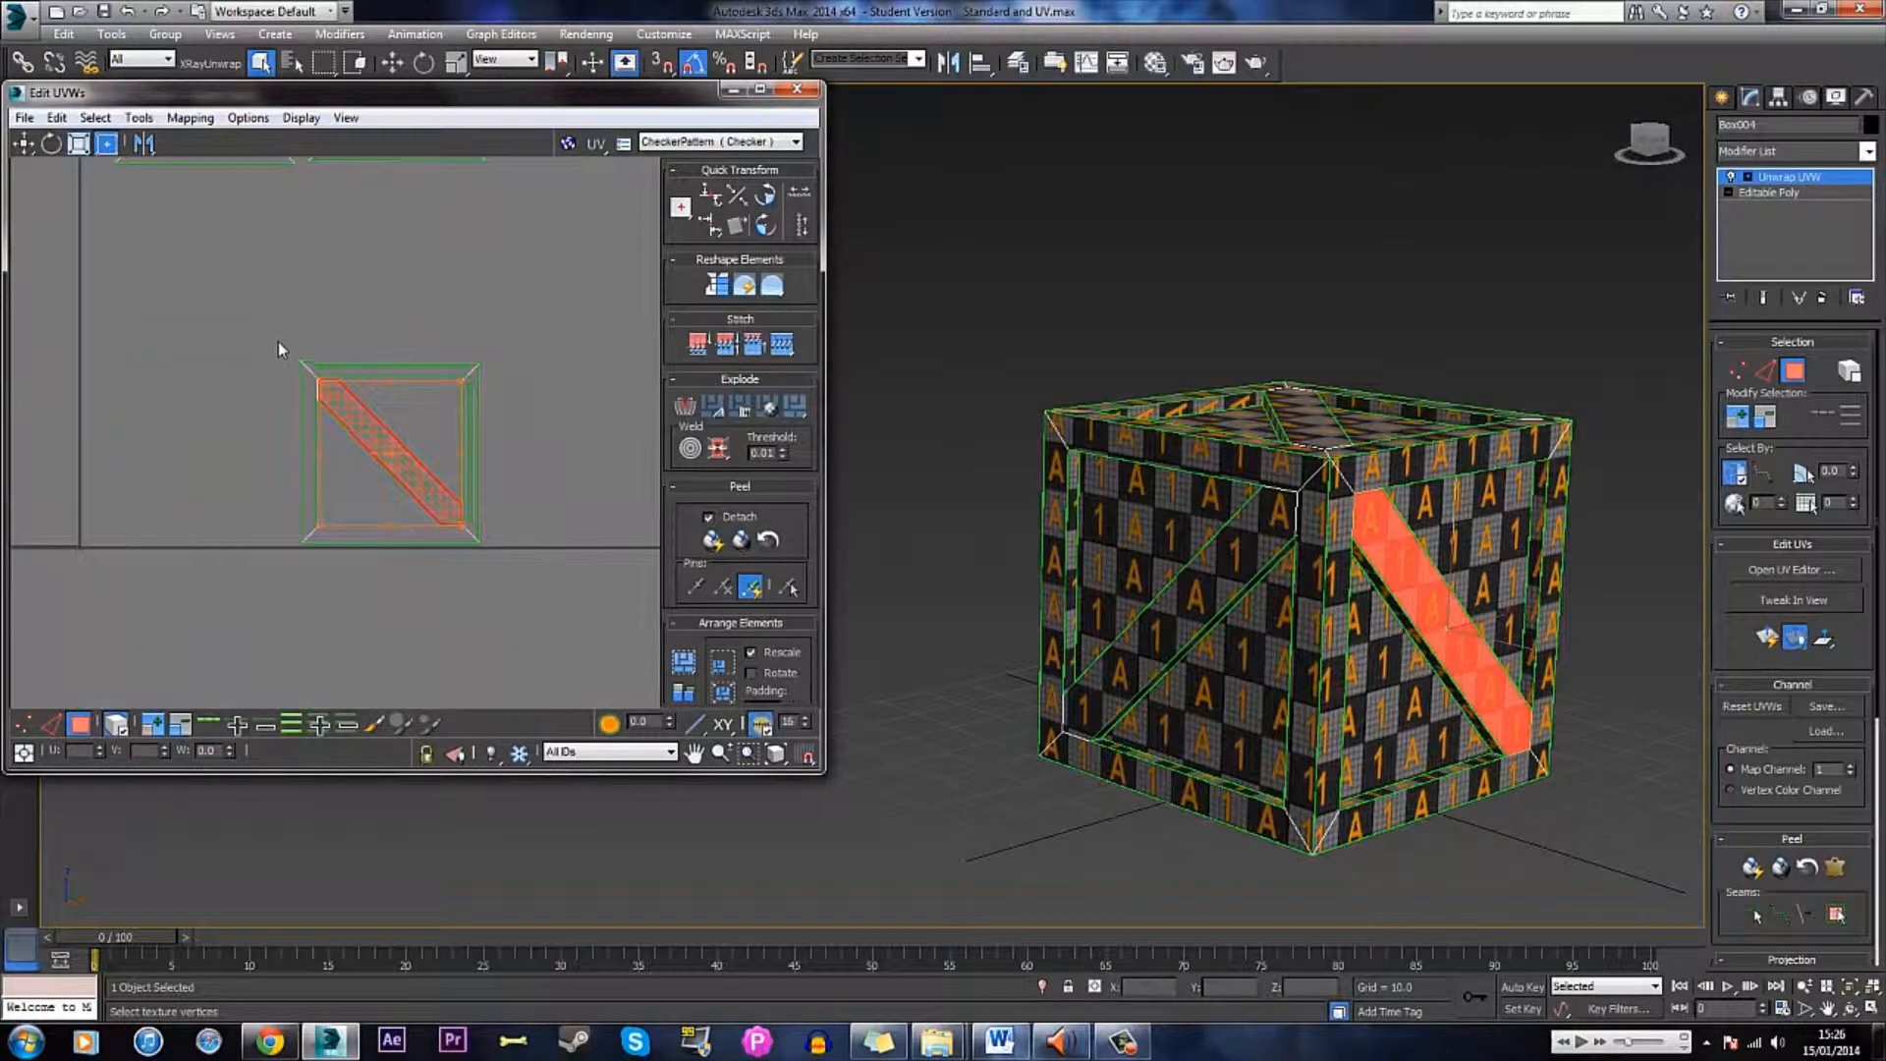
click(1590, 557)
click(1417, 573)
middle_drag(565, 432, 414, 413)
scroll(414, 412, down, 2)
middle_drag(208, 210, 420, 362)
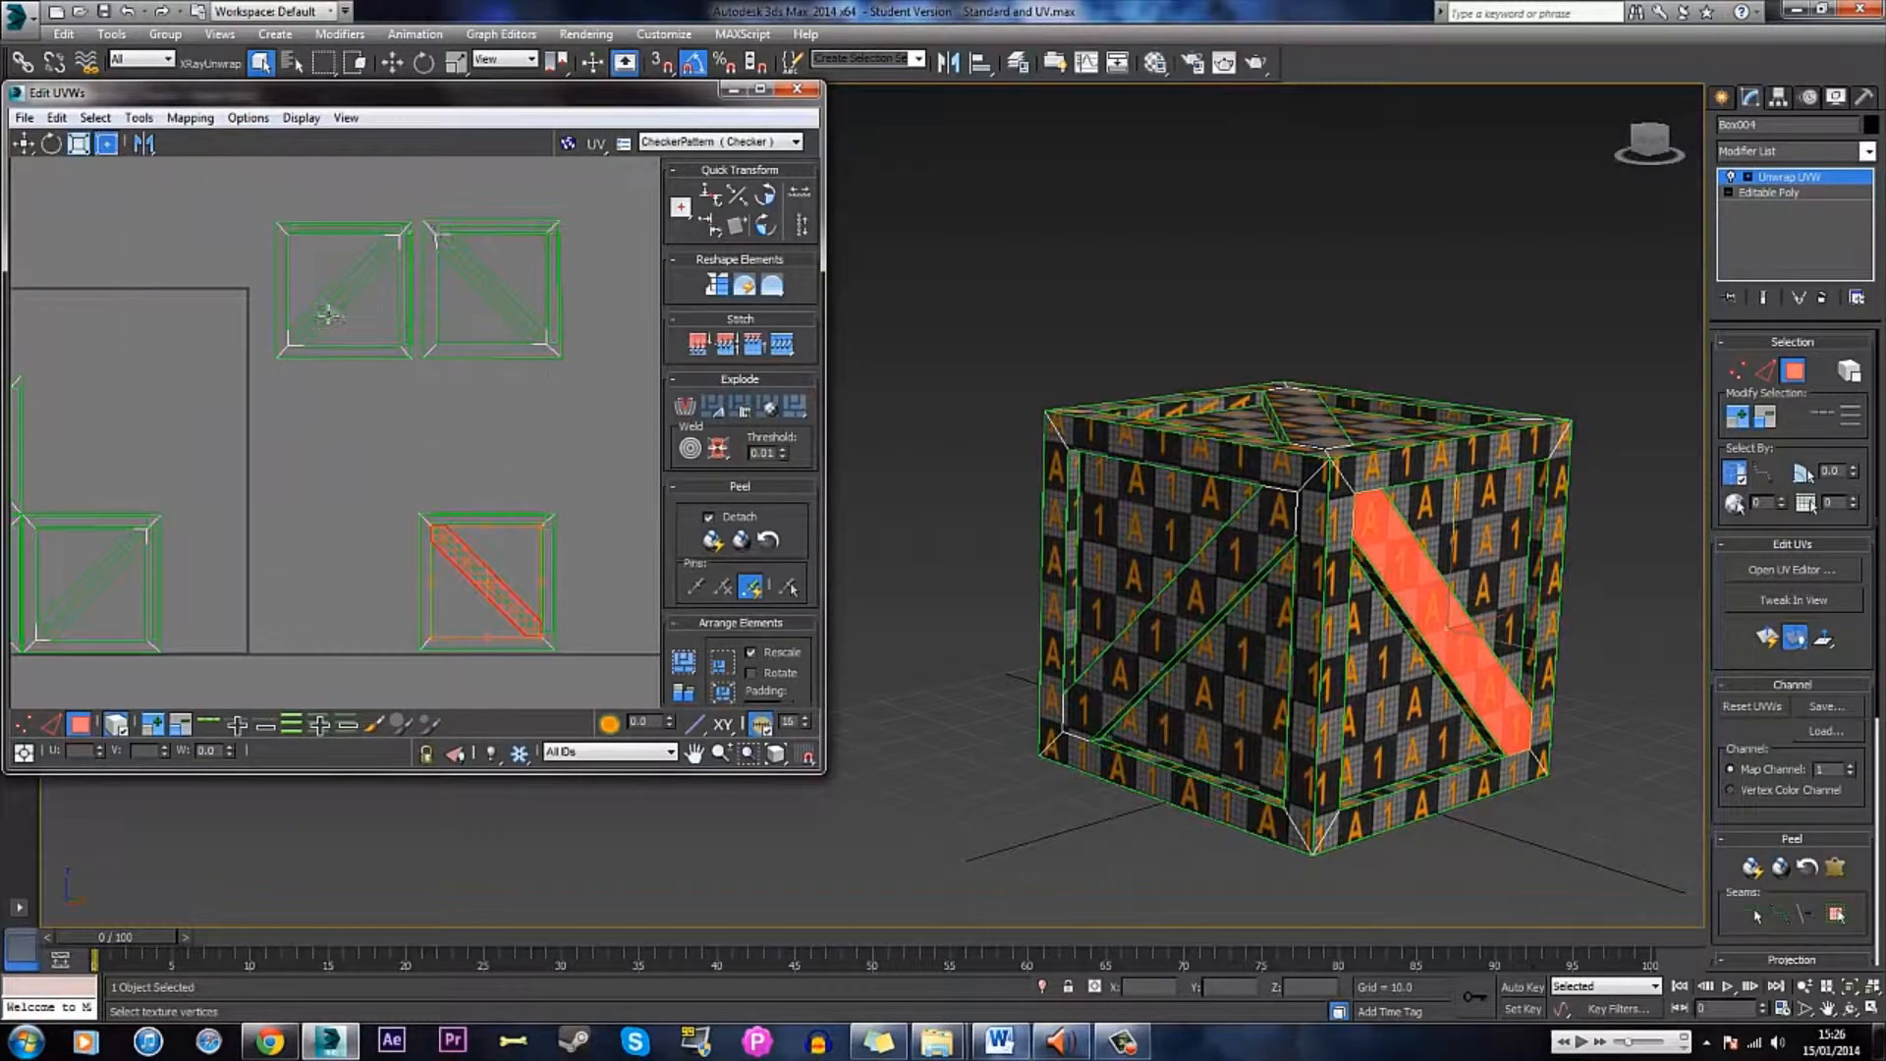
- Move the identified side's whole UV shell into the second row's second place, aligned with the neighbouring shells
double_click(509, 570)
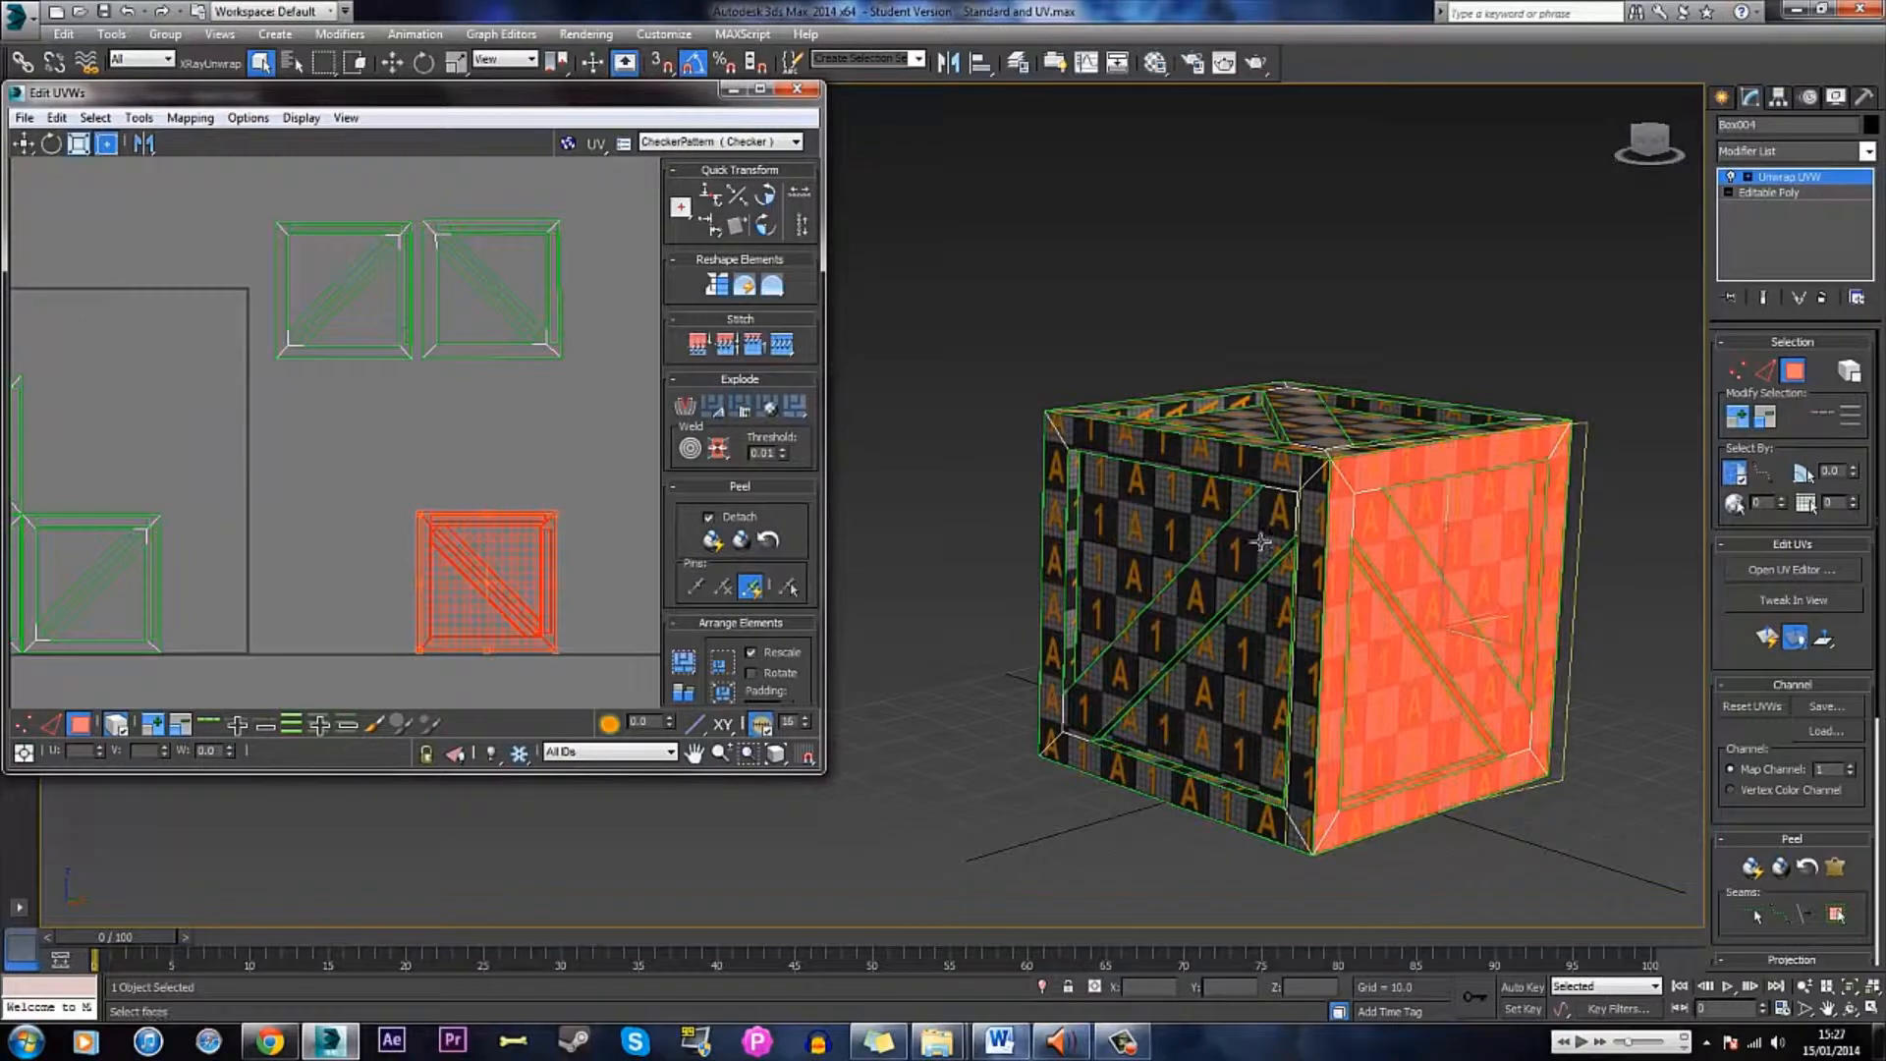
middle_drag(304, 596, 460, 567)
drag(599, 556, 200, 412)
scroll(188, 485, up, 4)
middle_drag(188, 485, 316, 522)
scroll(316, 523, up, 2)
drag(322, 497, 333, 519)
scroll(333, 519, down, 5)
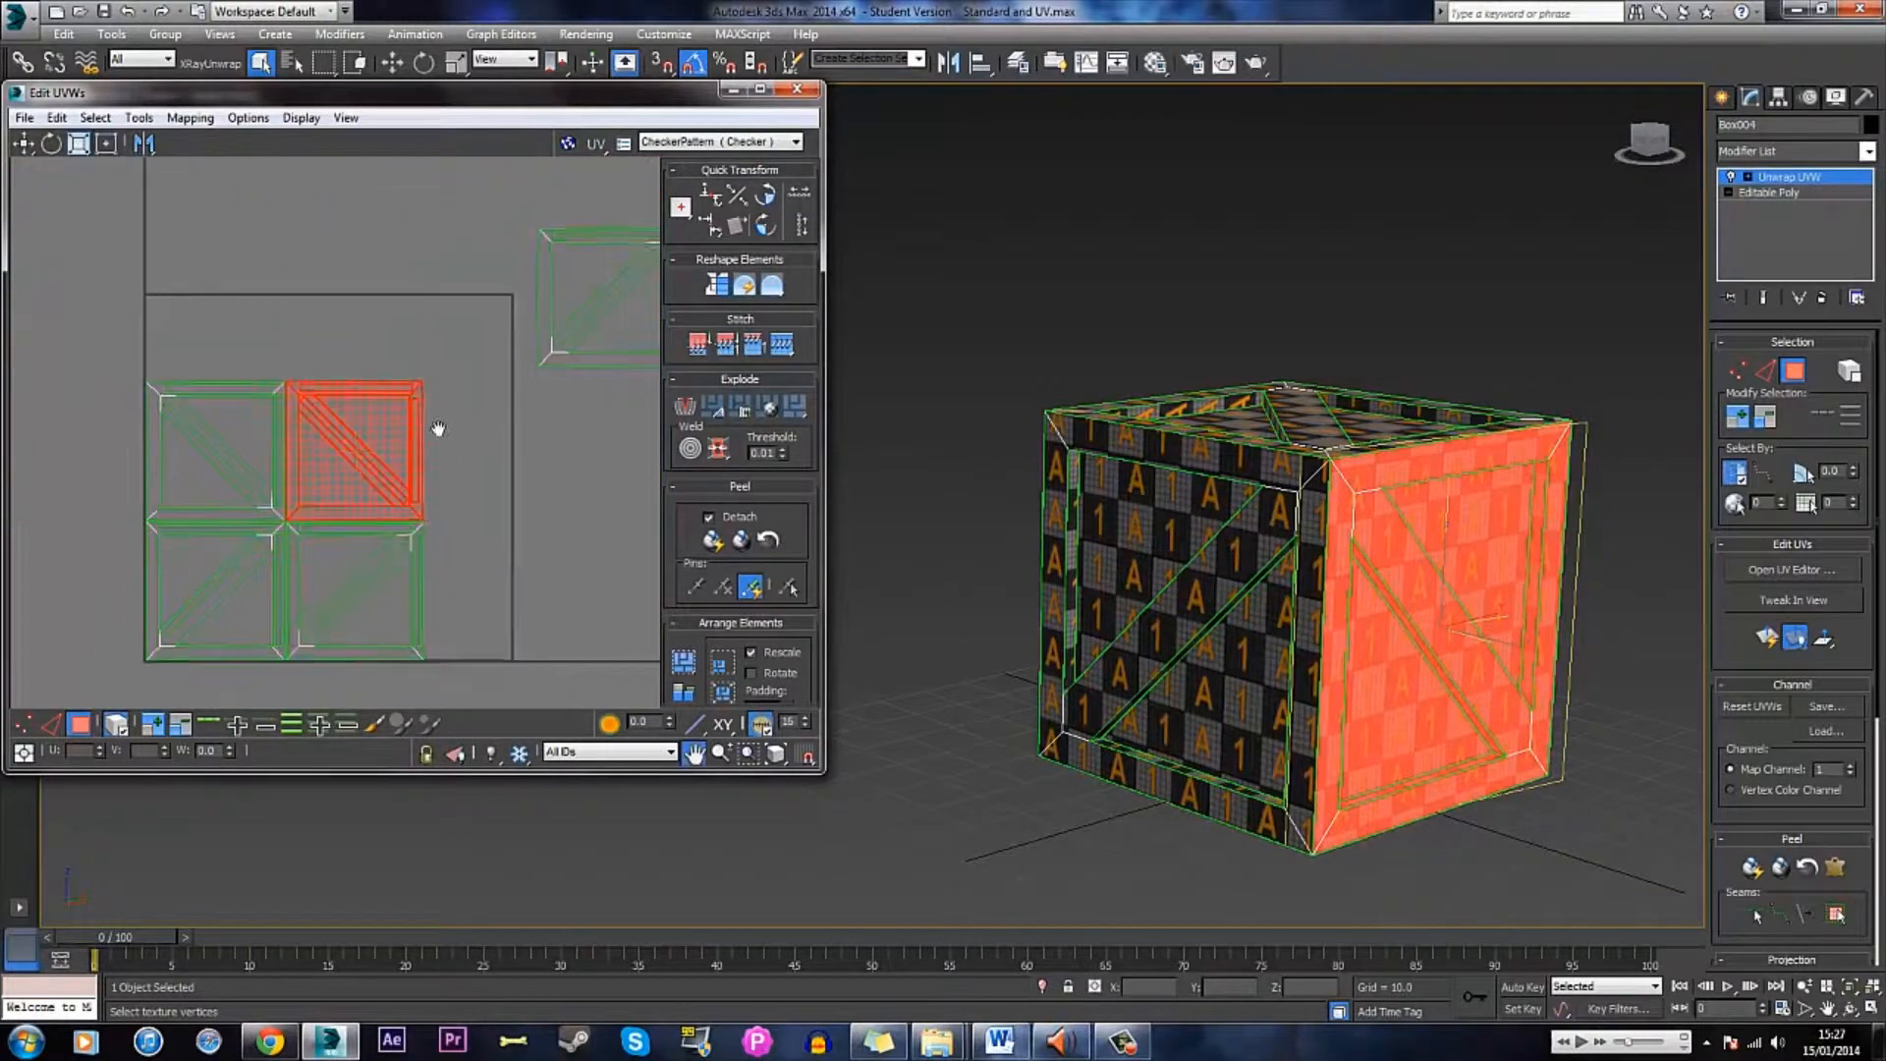
- Find the UV shell of the crate's top through its brace face and stack it on the first column of shells
click(1301, 424)
middle_drag(525, 371, 473, 430)
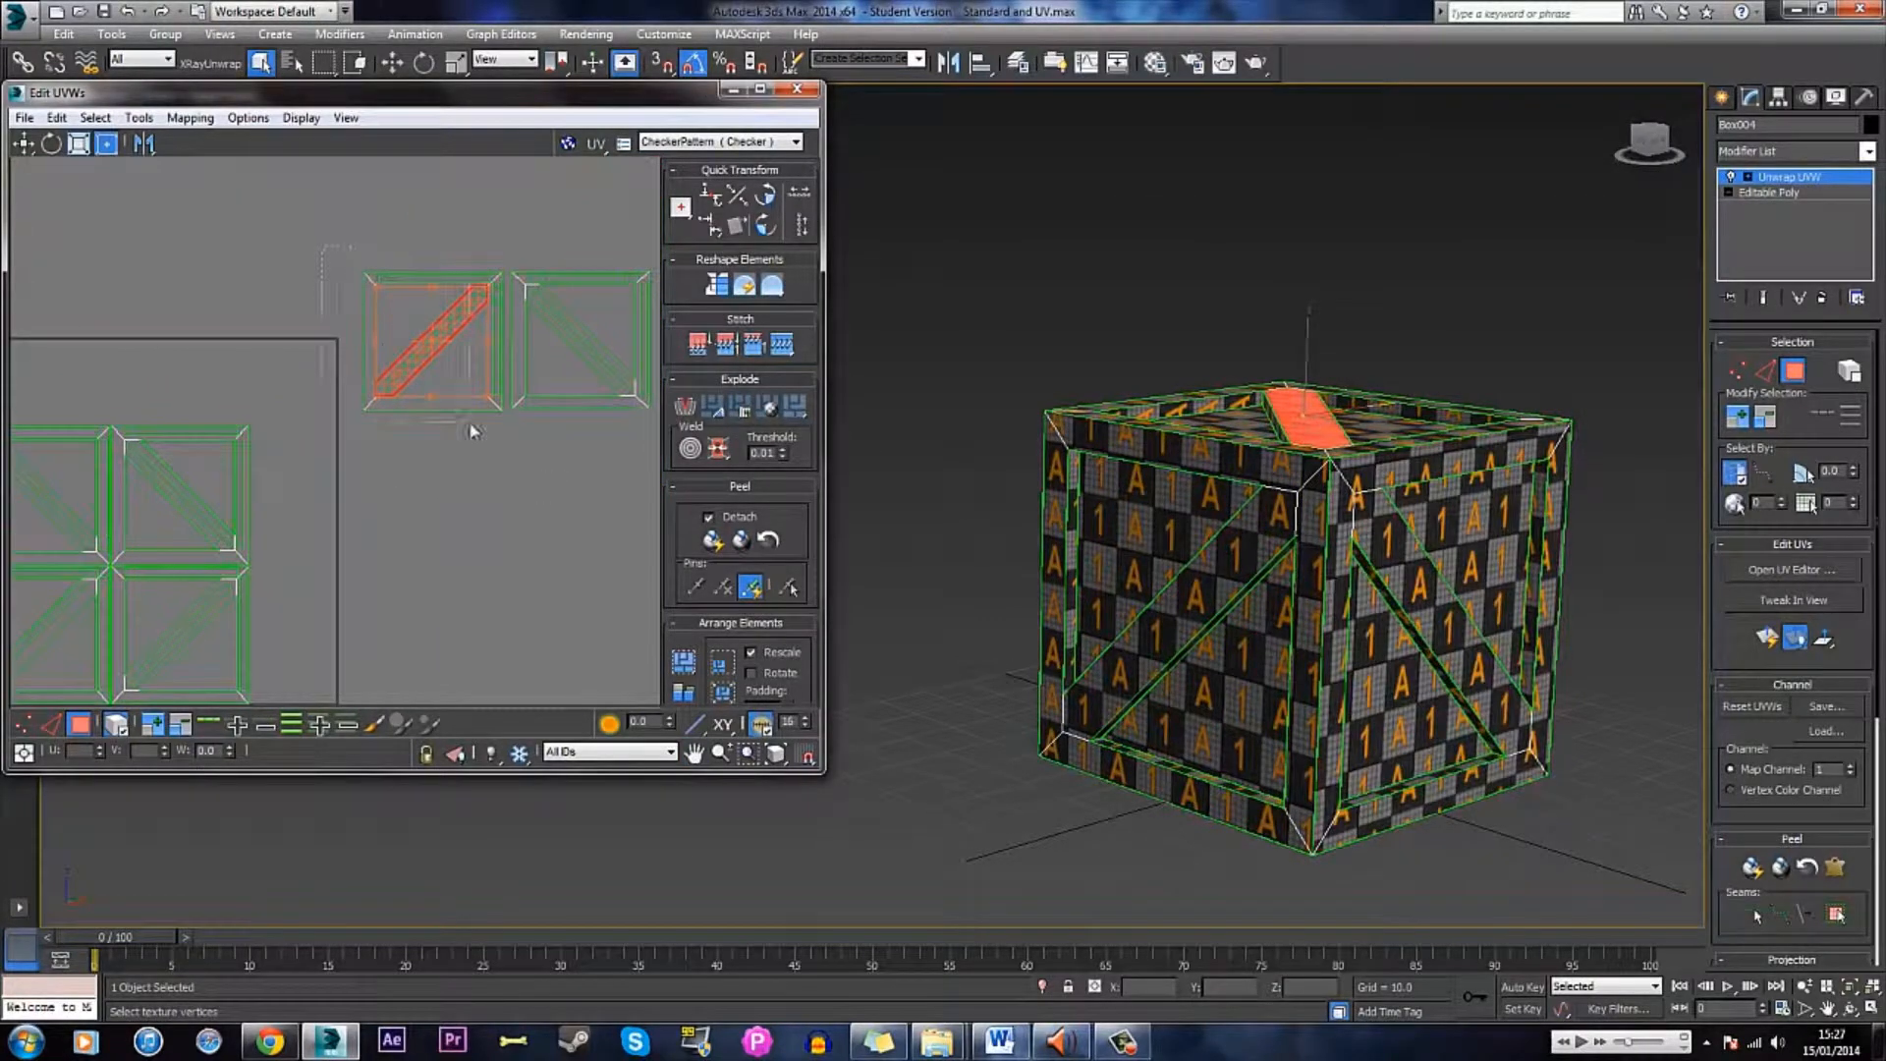
drag(505, 439, 506, 440)
drag(477, 372, 197, 399)
middle_drag(198, 399, 493, 410)
scroll(388, 415, up, 3)
drag(469, 384, 283, 367)
scroll(408, 370, down, 3)
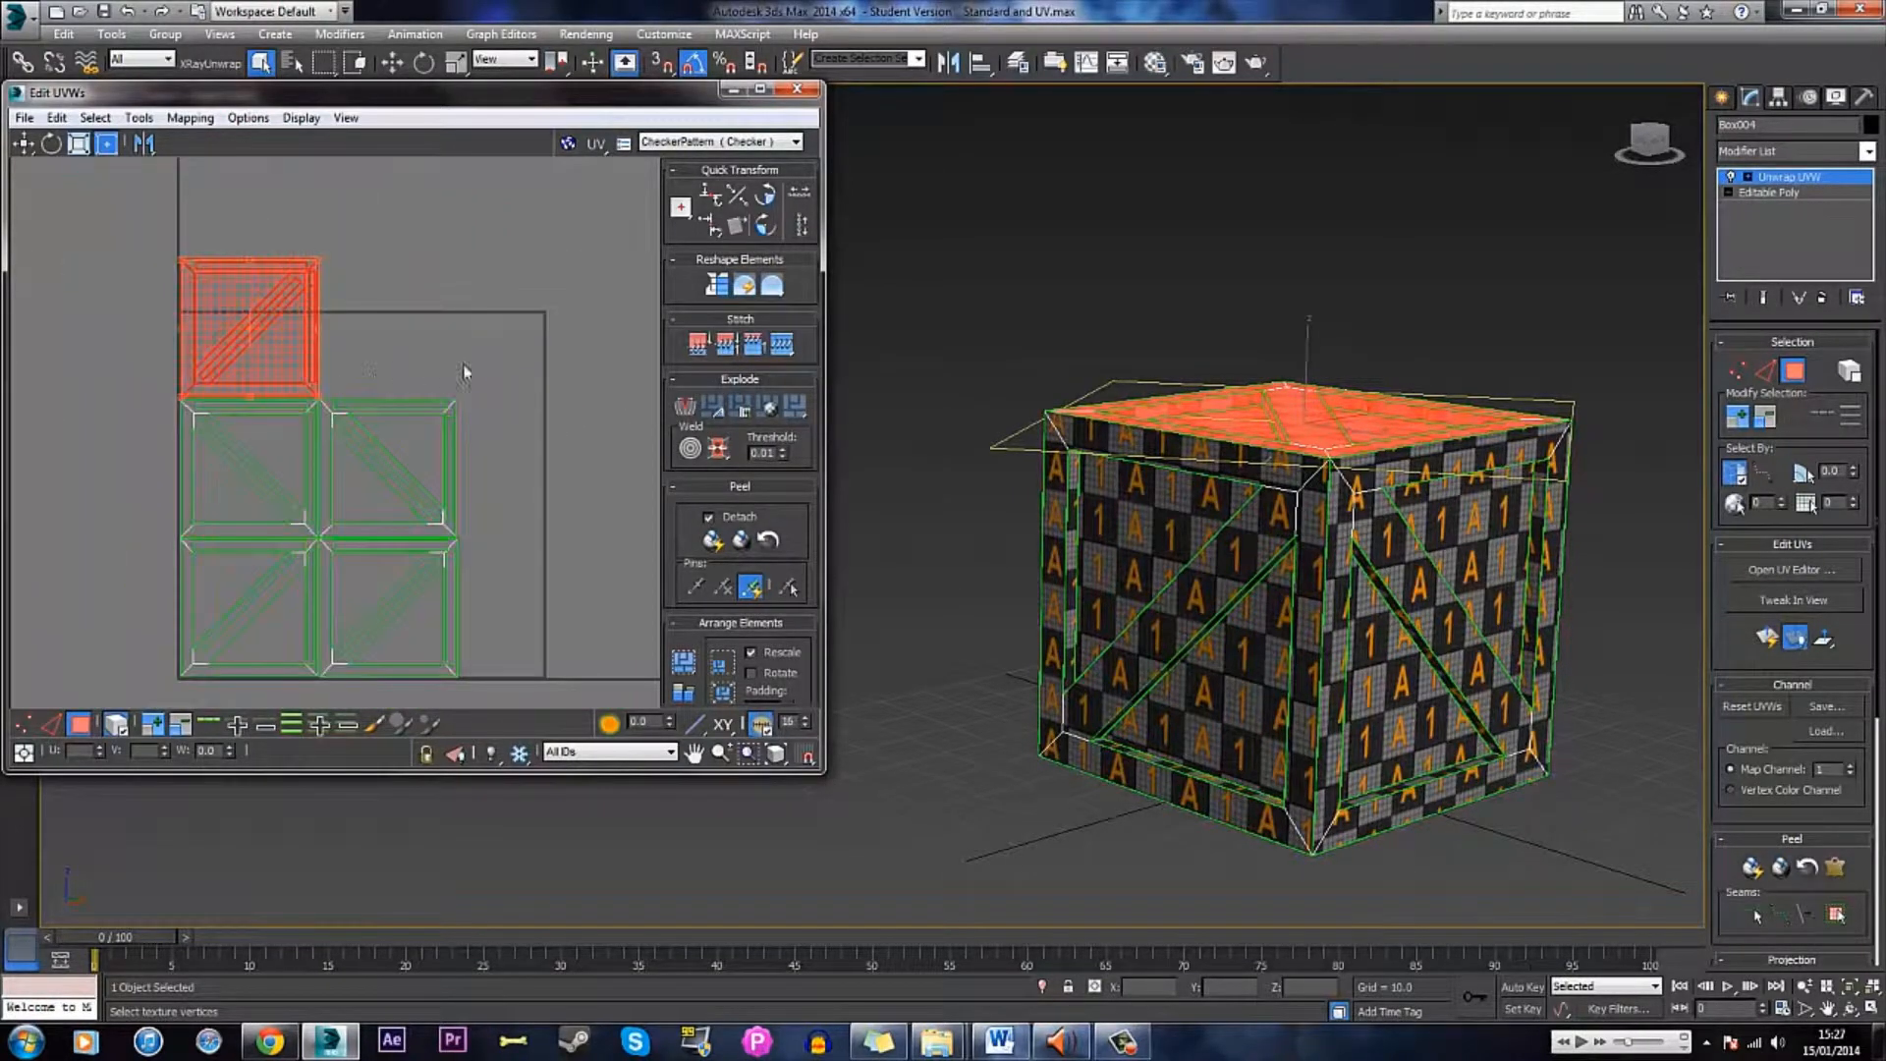
- Select the underside's diagonal brace face on the crate, and select the whole UV shell it belongs to
alt+middle_drag(1372, 584, 1366, 666)
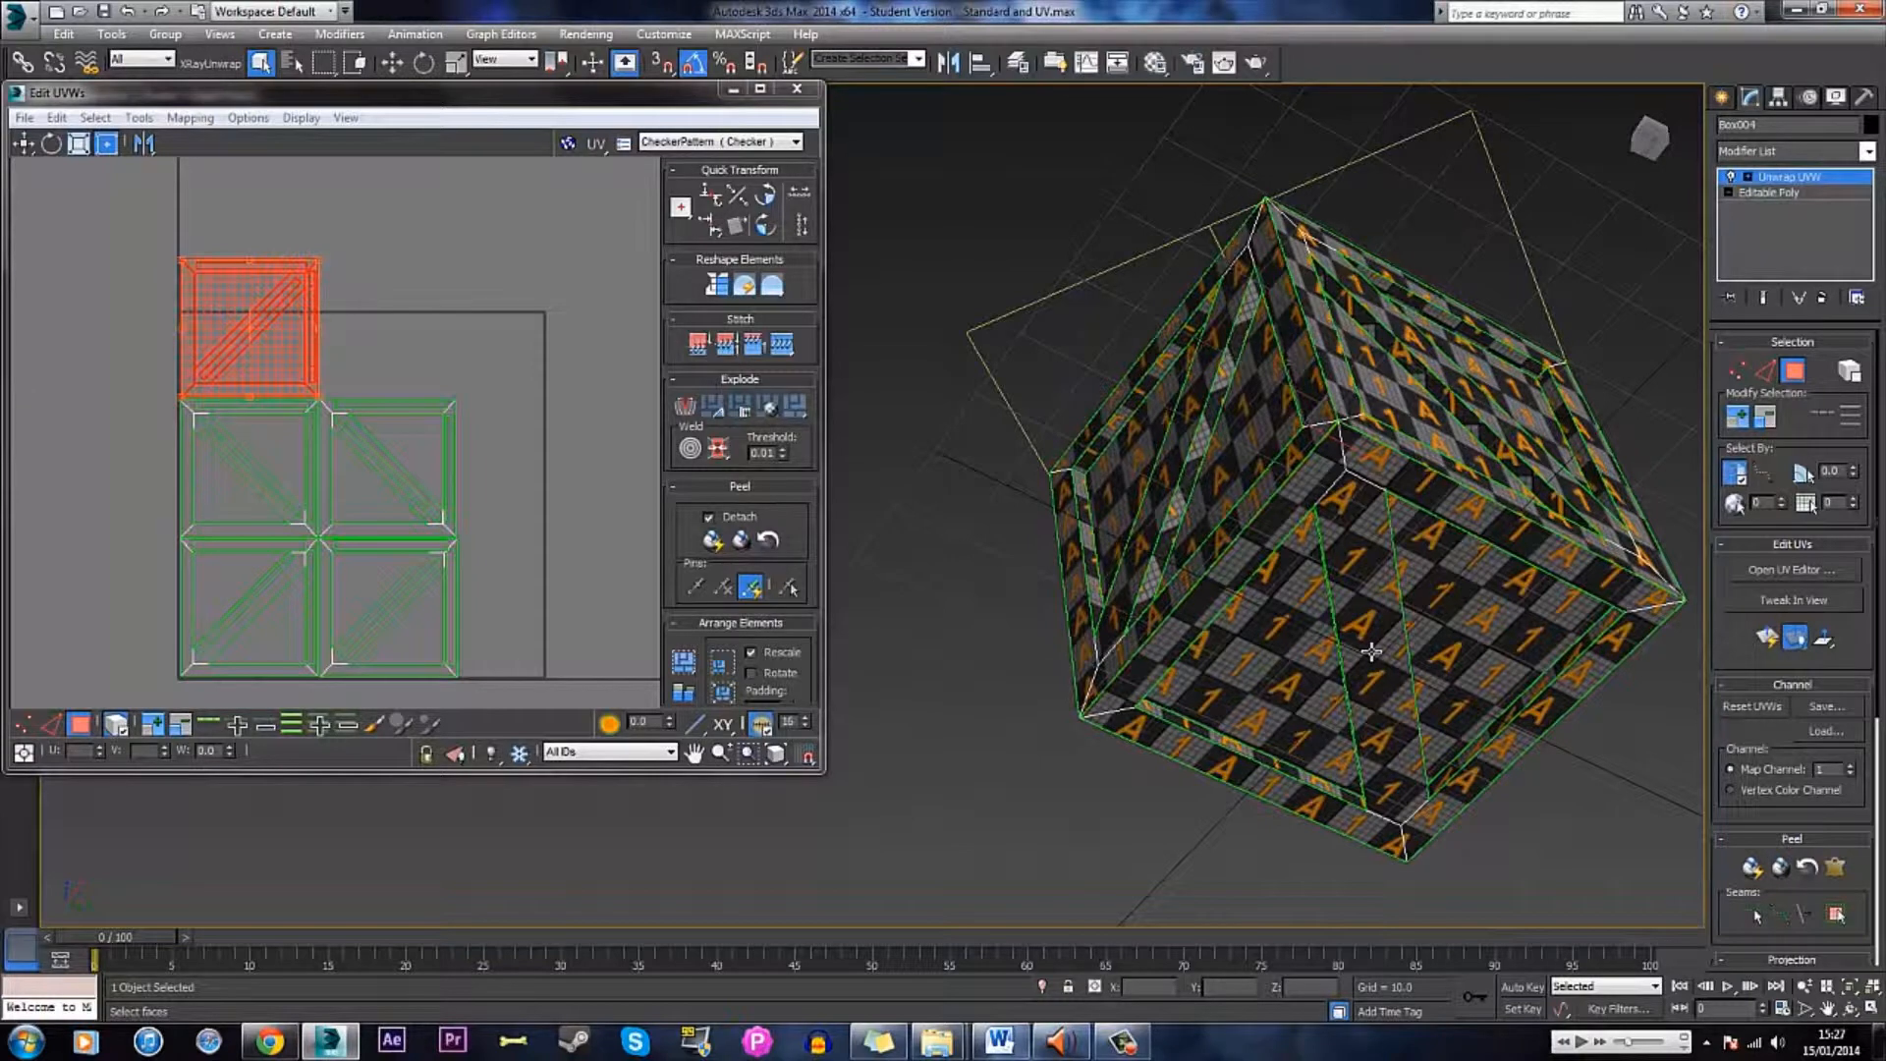
click(1372, 652)
scroll(481, 396, down, 3)
middle_drag(481, 396, 227, 383)
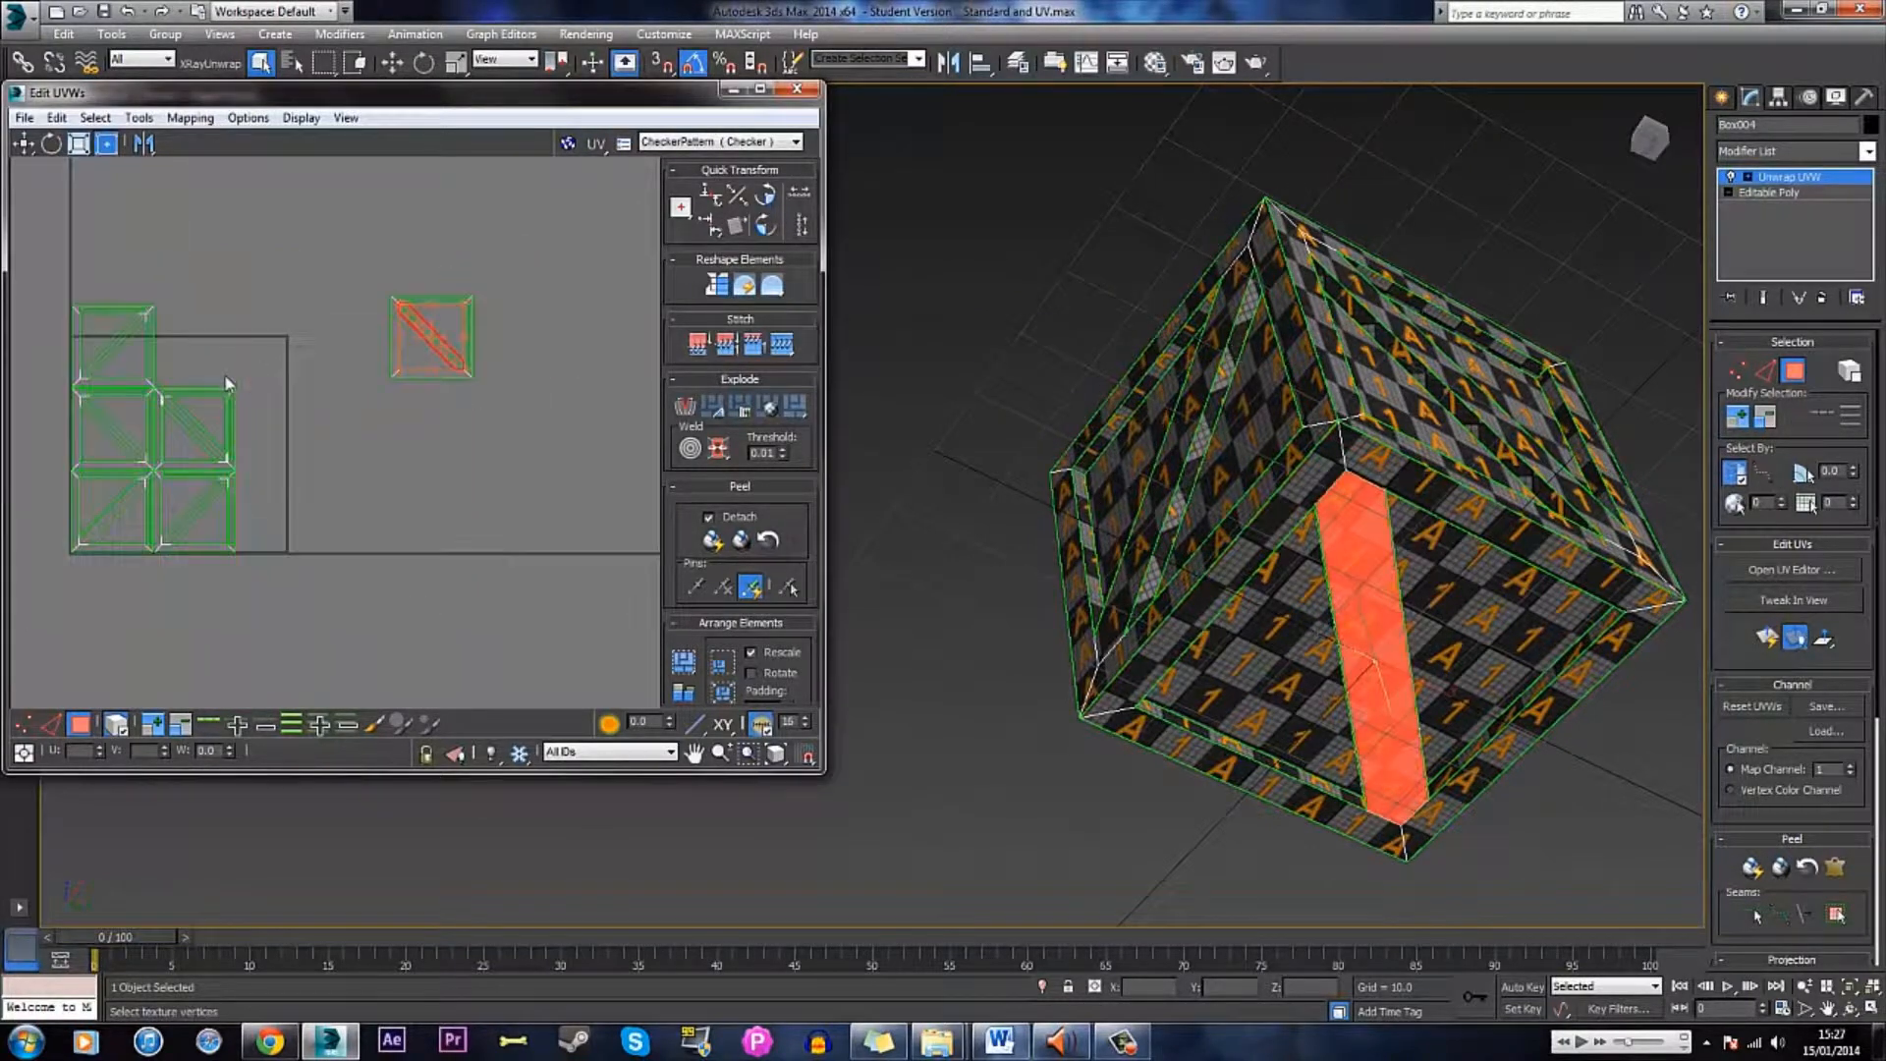
drag(367, 259, 506, 412)
scroll(509, 413, up, 2)
middle_drag(227, 407, 407, 445)
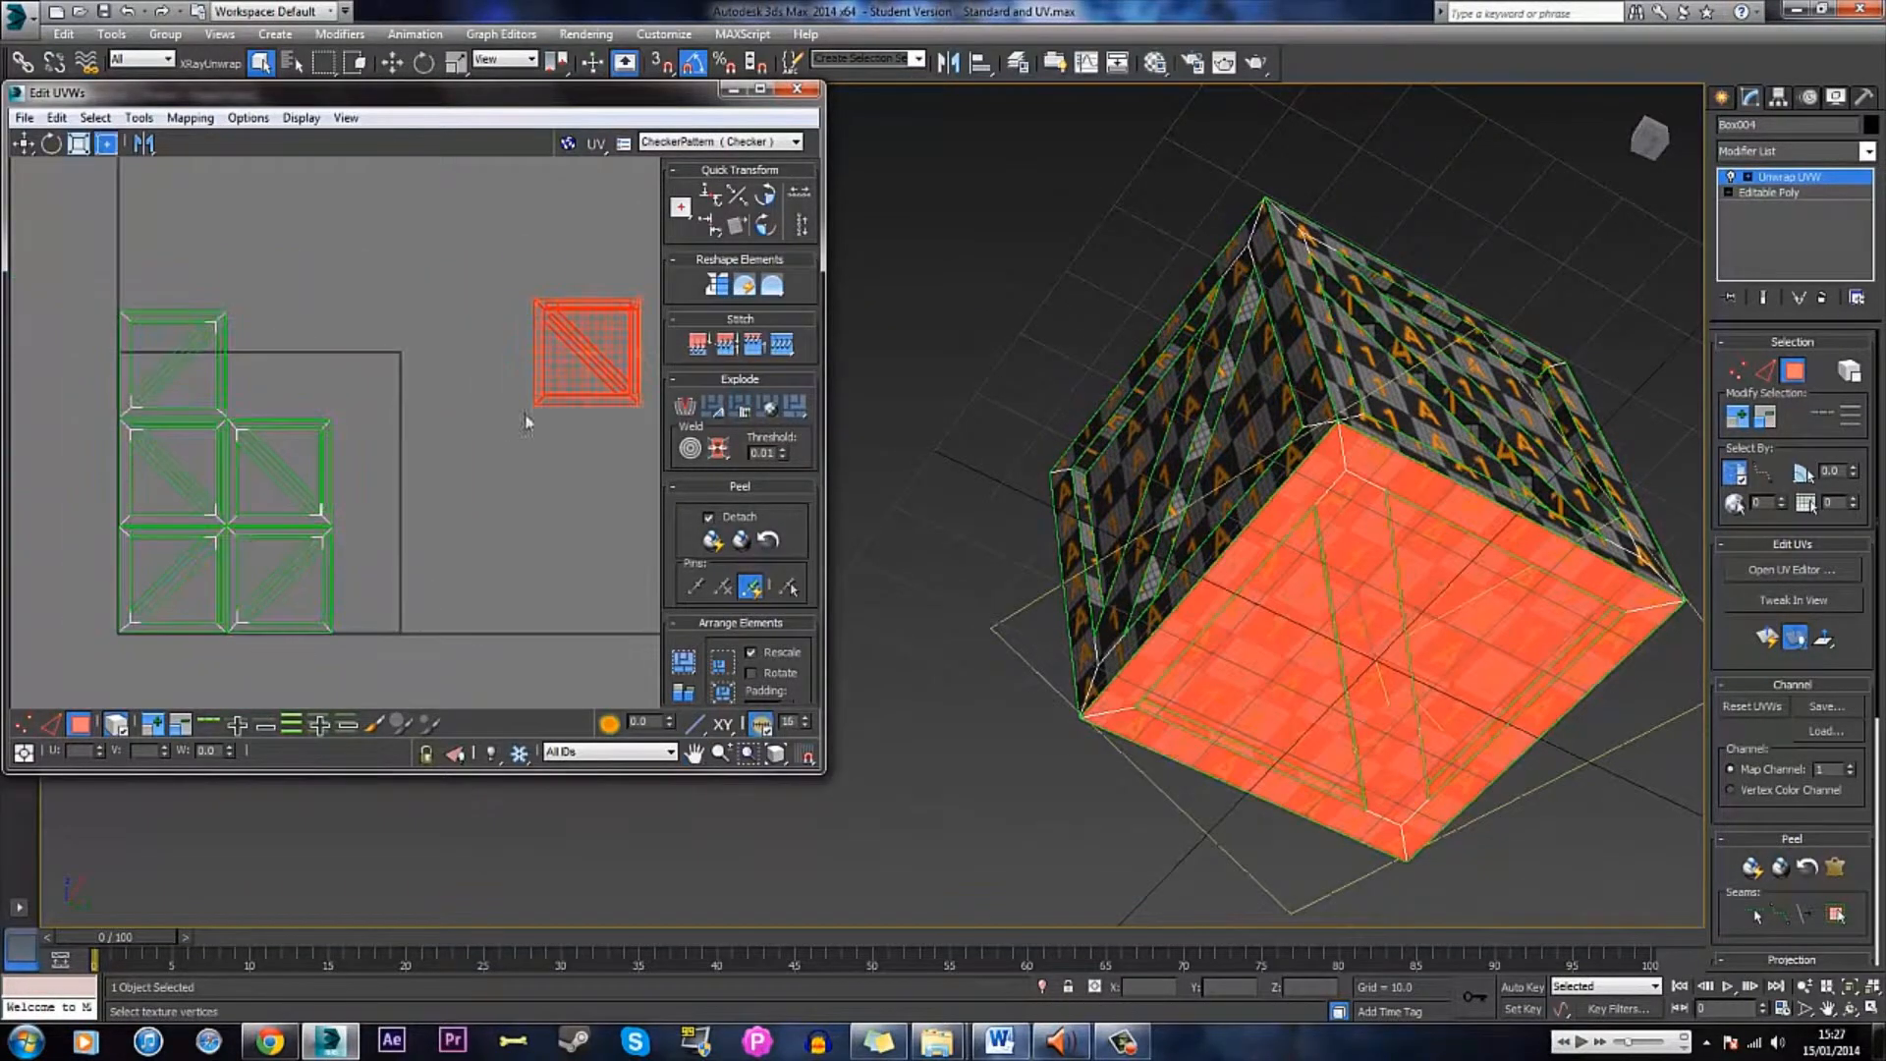
- Move the underside's UV shell to the end of the bottom row, flush with the neighbouring shell and the baseline
drag(618, 353, 319, 354)
scroll(360, 365, up, 2)
middle_drag(361, 364, 351, 267)
drag(344, 187, 544, 526)
middle_drag(543, 526, 505, 364)
scroll(502, 370, up, 2)
scroll(502, 371, up, 2)
scroll(504, 365, down, 1)
drag(506, 362, 462, 407)
scroll(461, 406, down, 4)
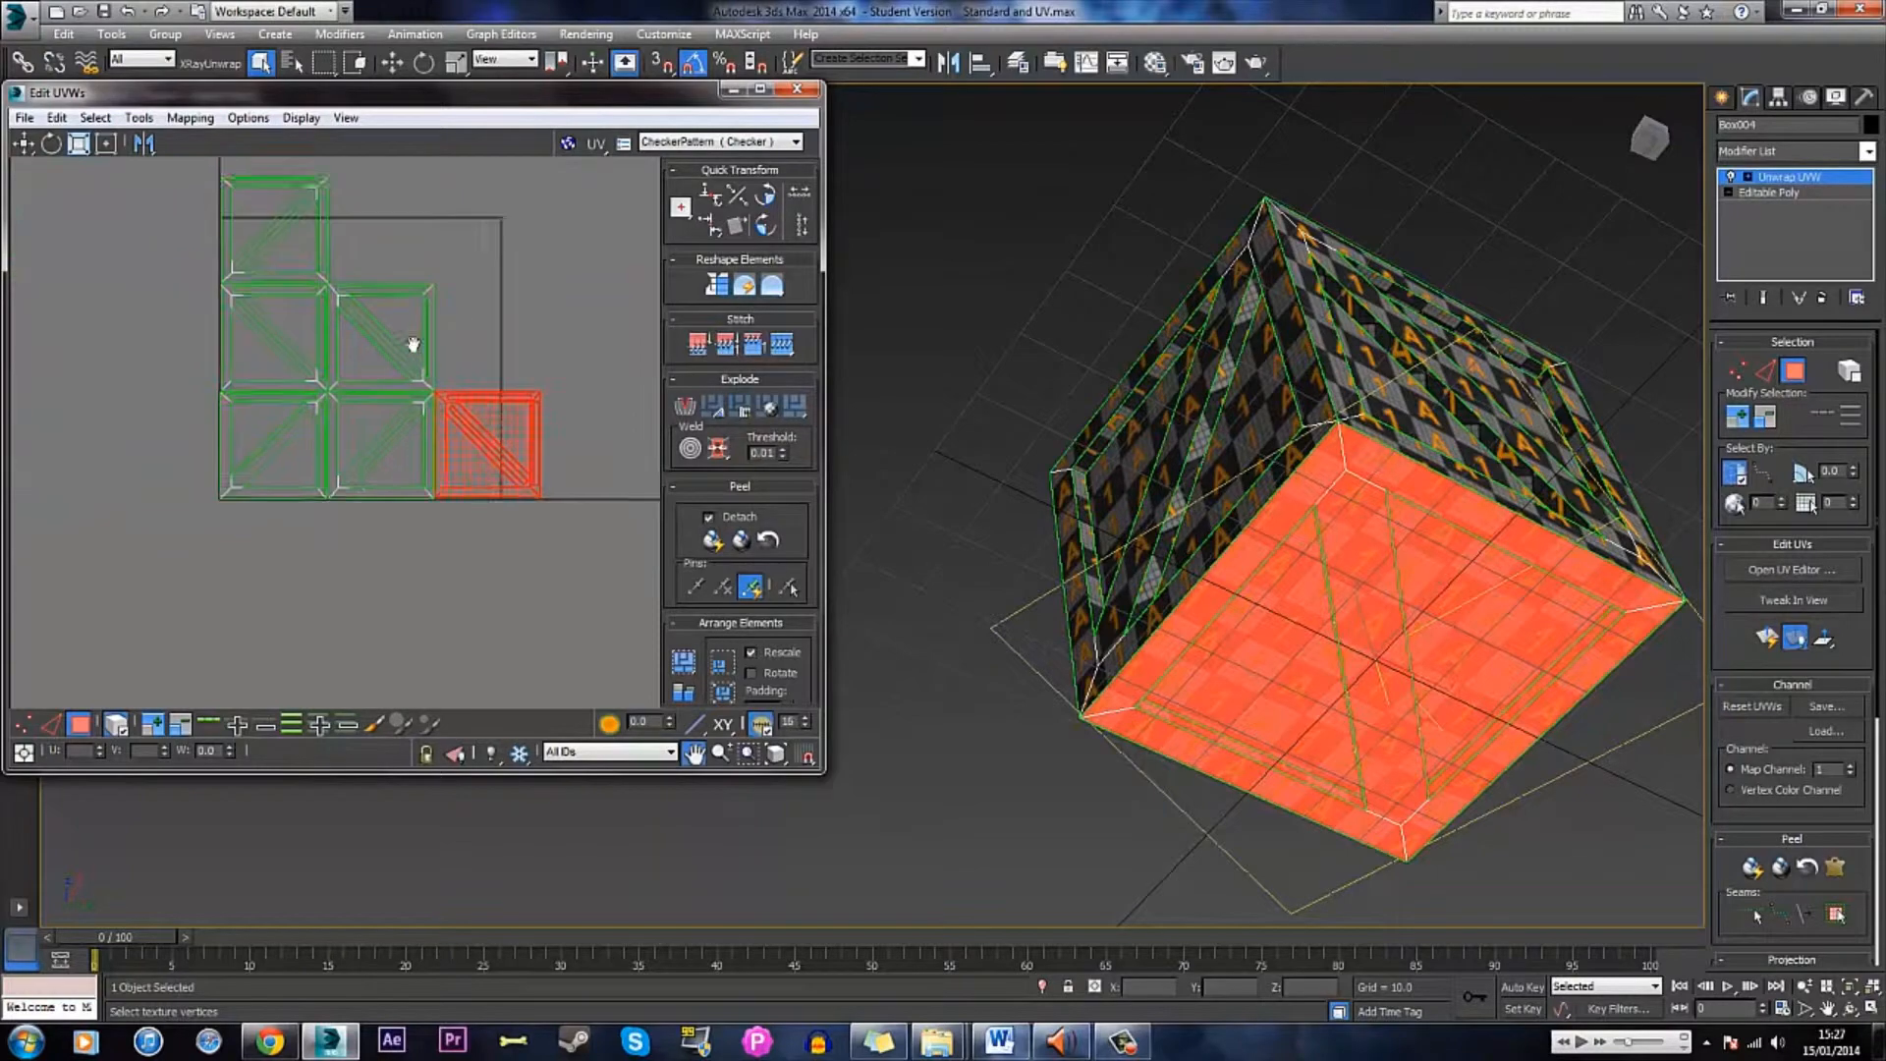
- Select all six UV shells, scale them down uniformly and position them to fit the texture square, and clear the selection
drag(557, 526, 200, 195)
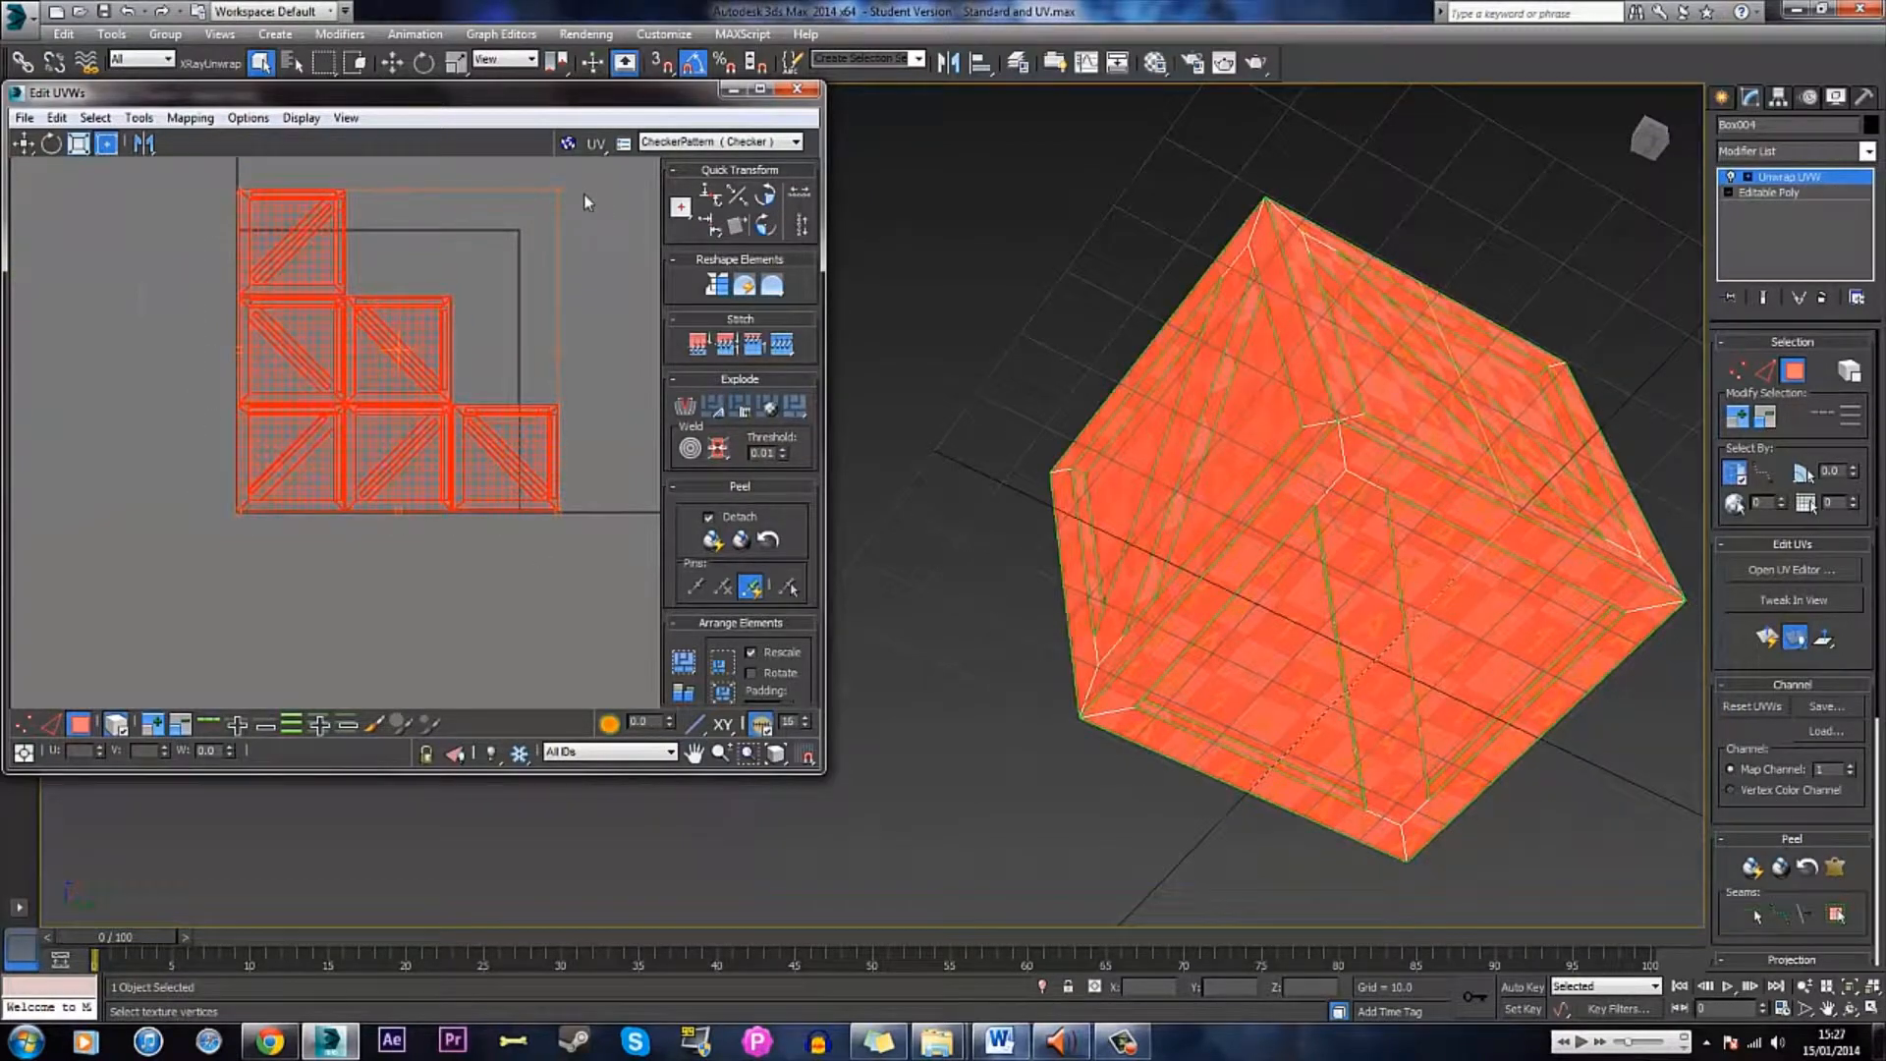
drag(555, 192, 500, 255)
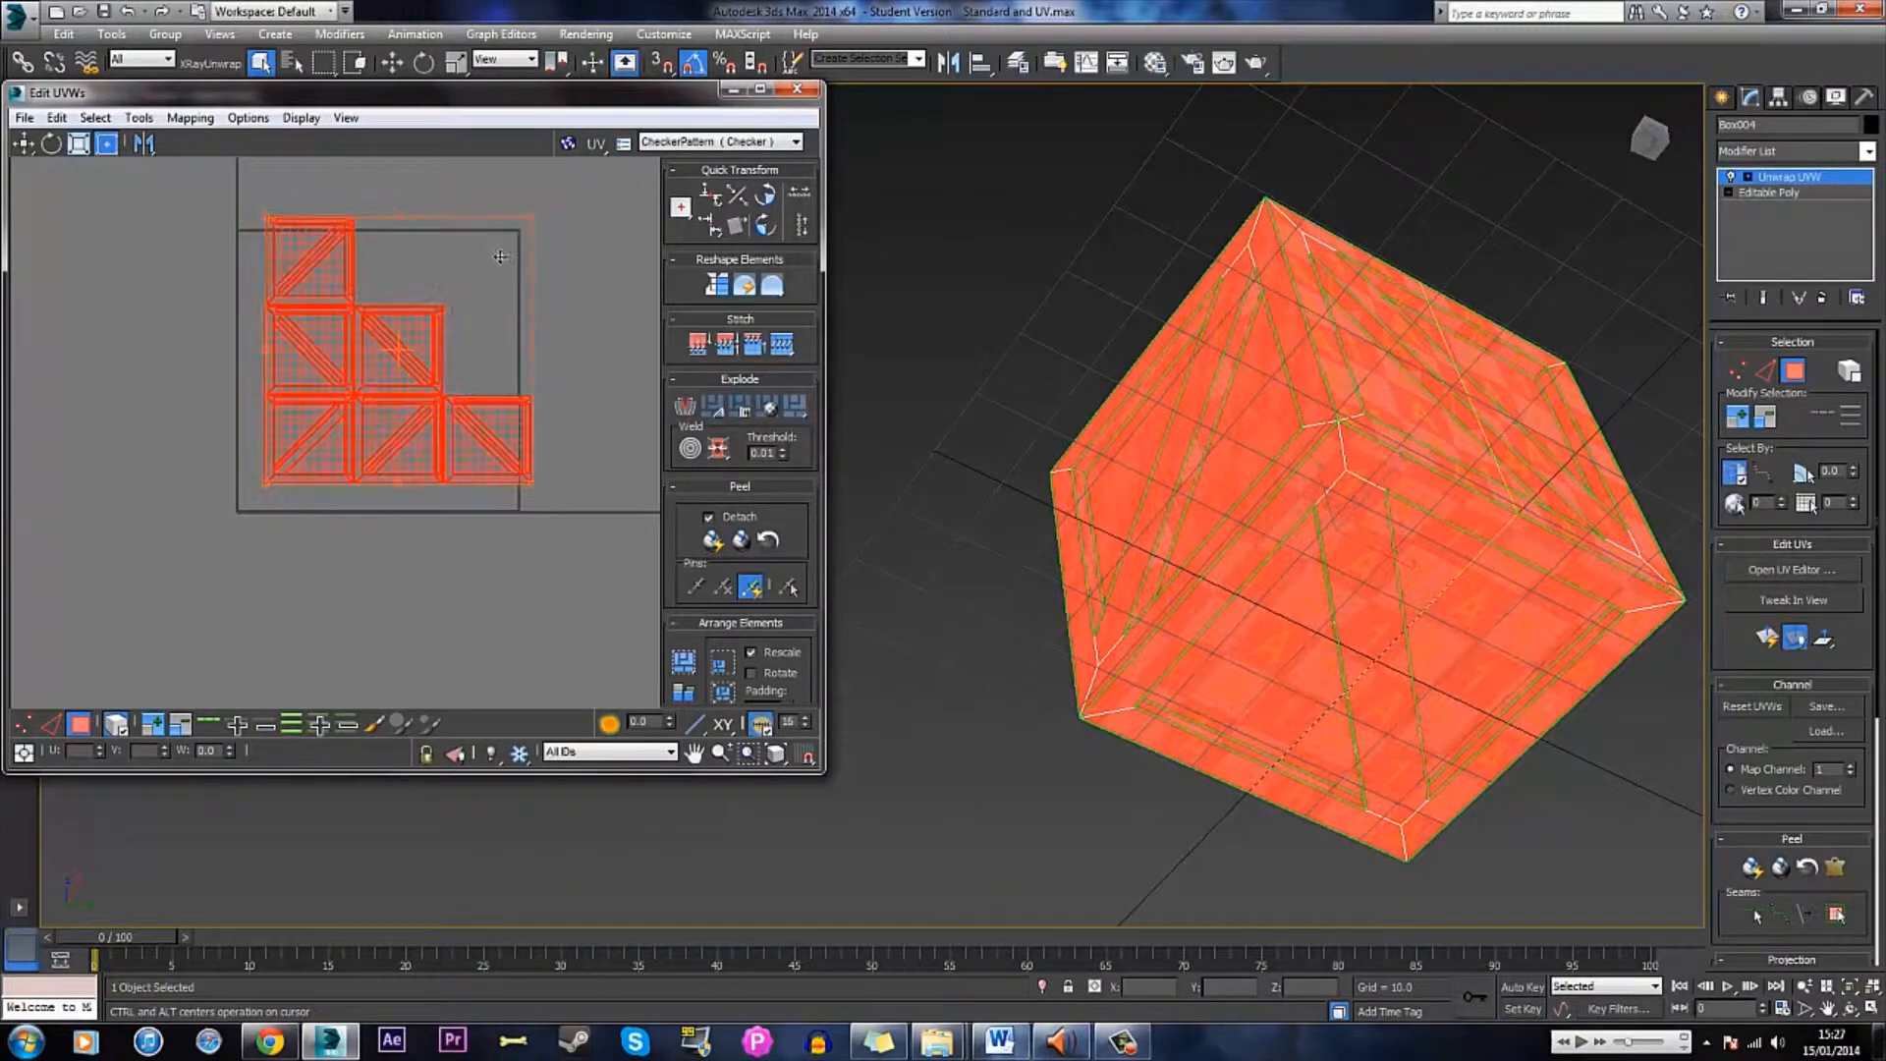
scroll(489, 238, up, 2)
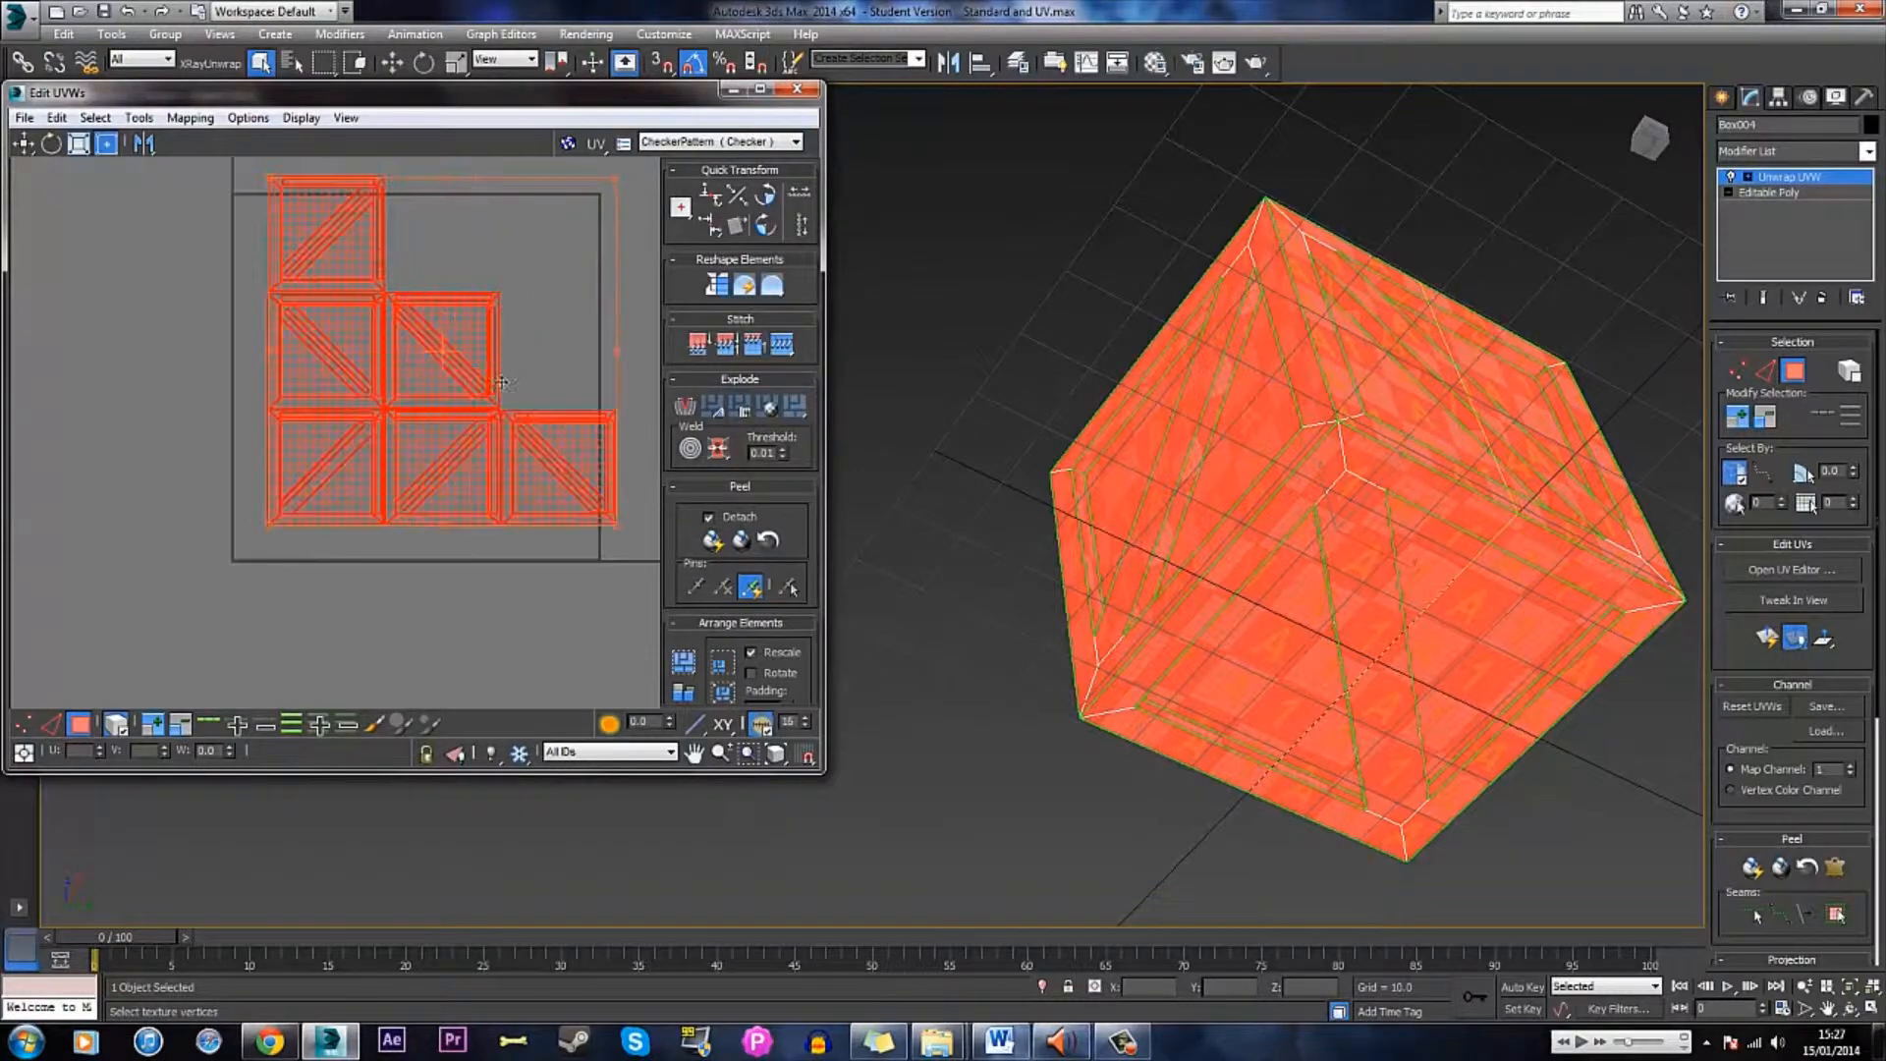
drag(336, 372, 290, 405)
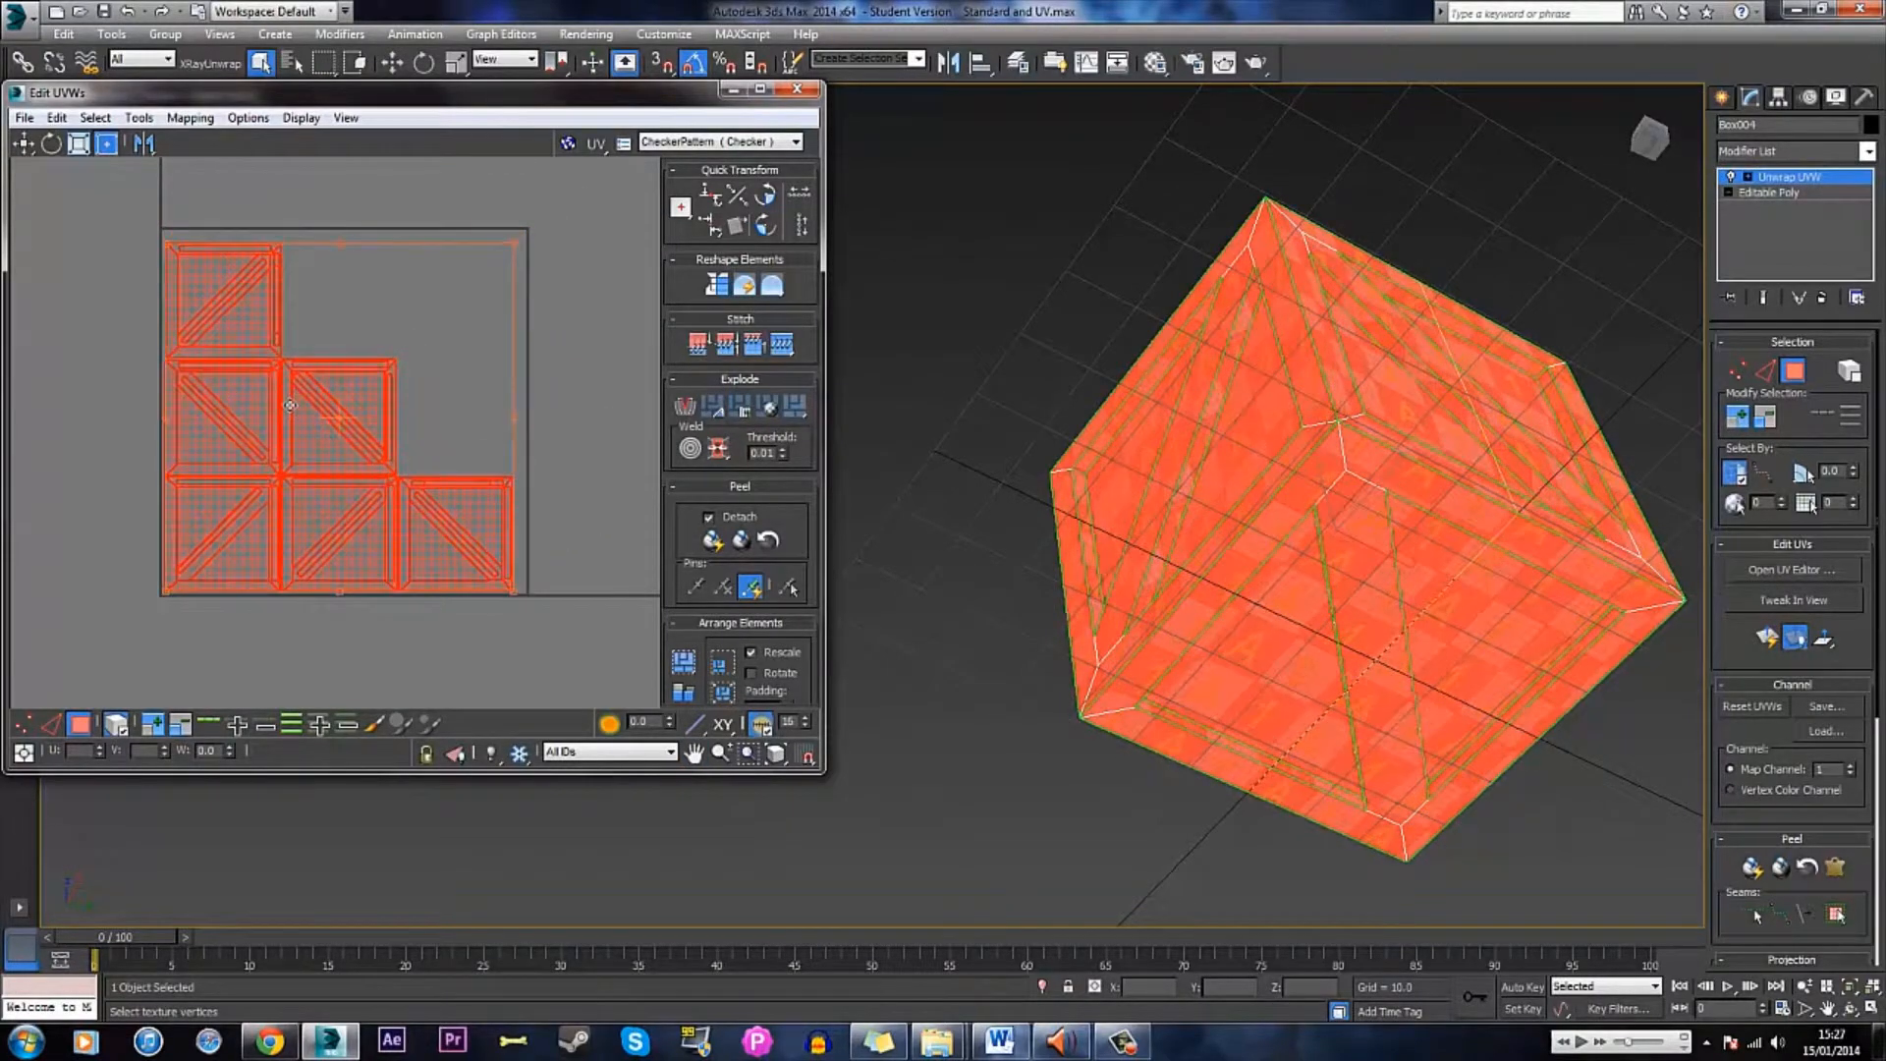
drag(510, 255, 527, 229)
drag(367, 349, 367, 349)
click(585, 356)
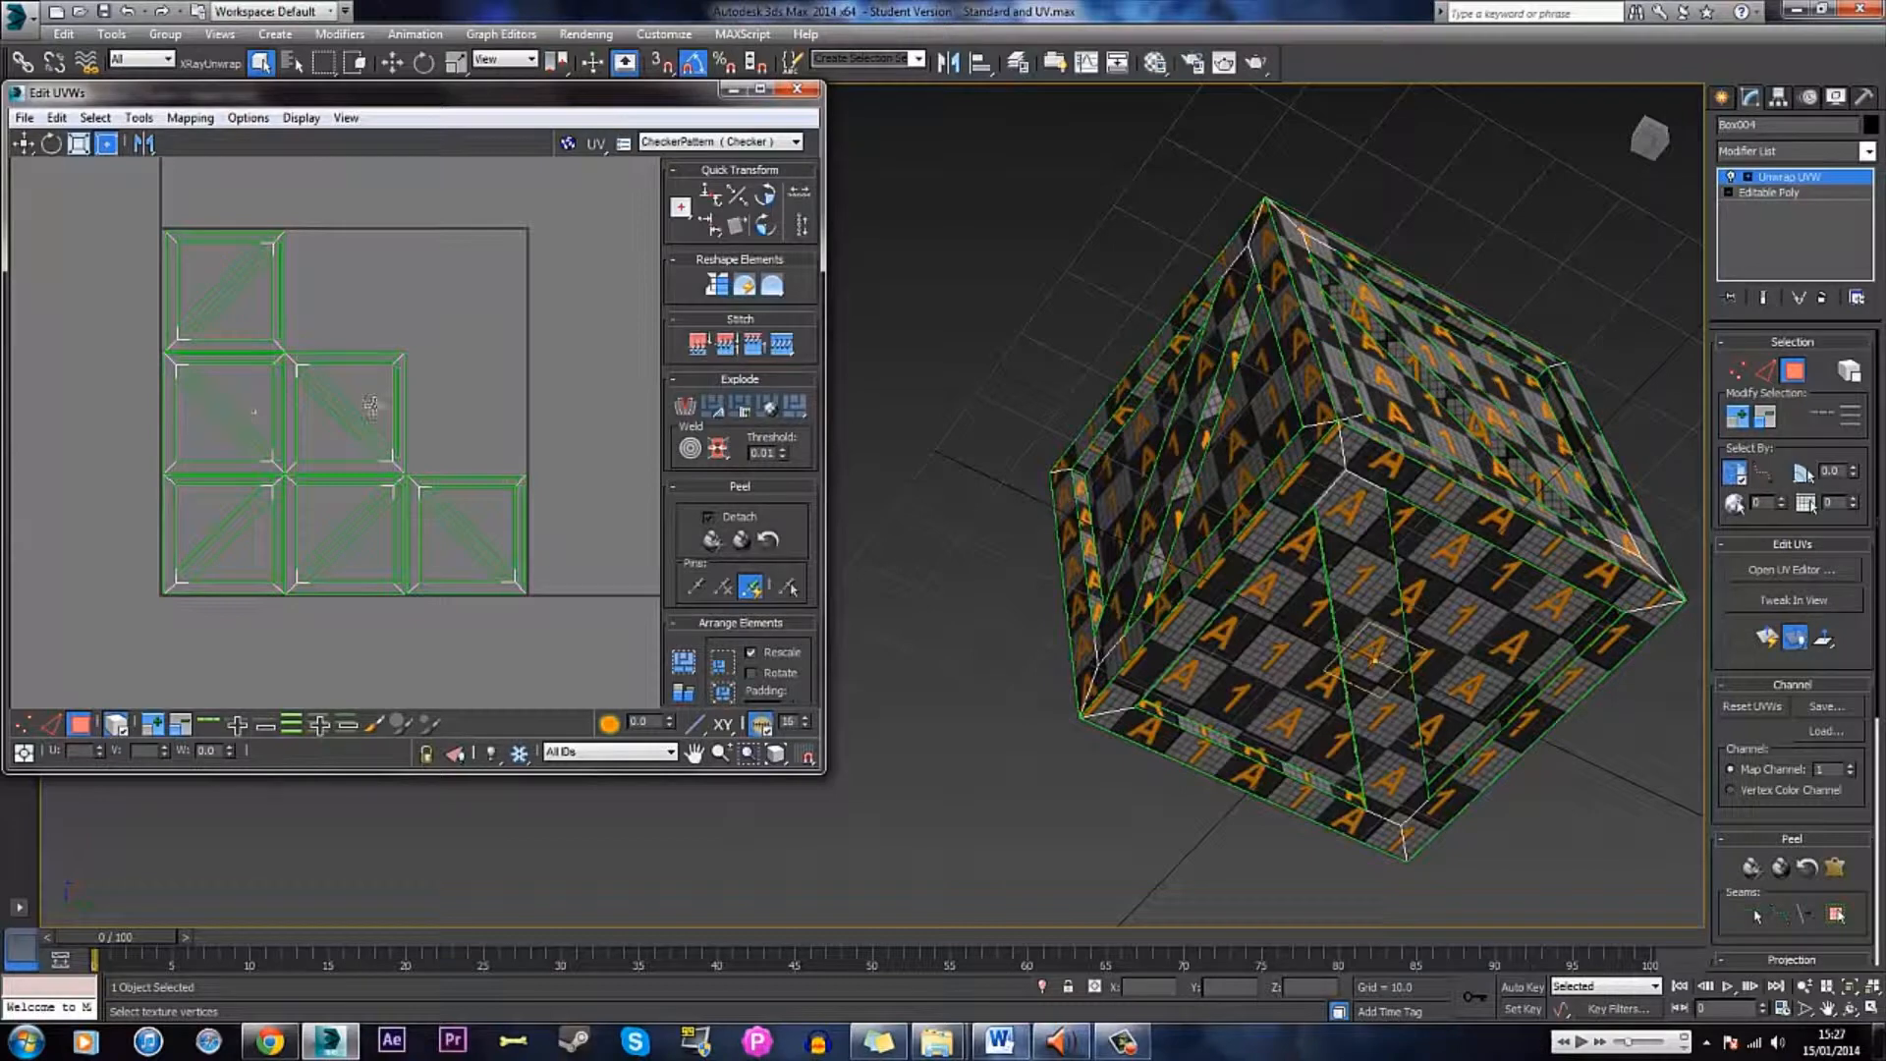
- Examine the packed UV layout for gaps between the shells and the checker pattern's evenness across the crate's sides
scroll(338, 394, up, 5)
middle_drag(421, 371, 449, 325)
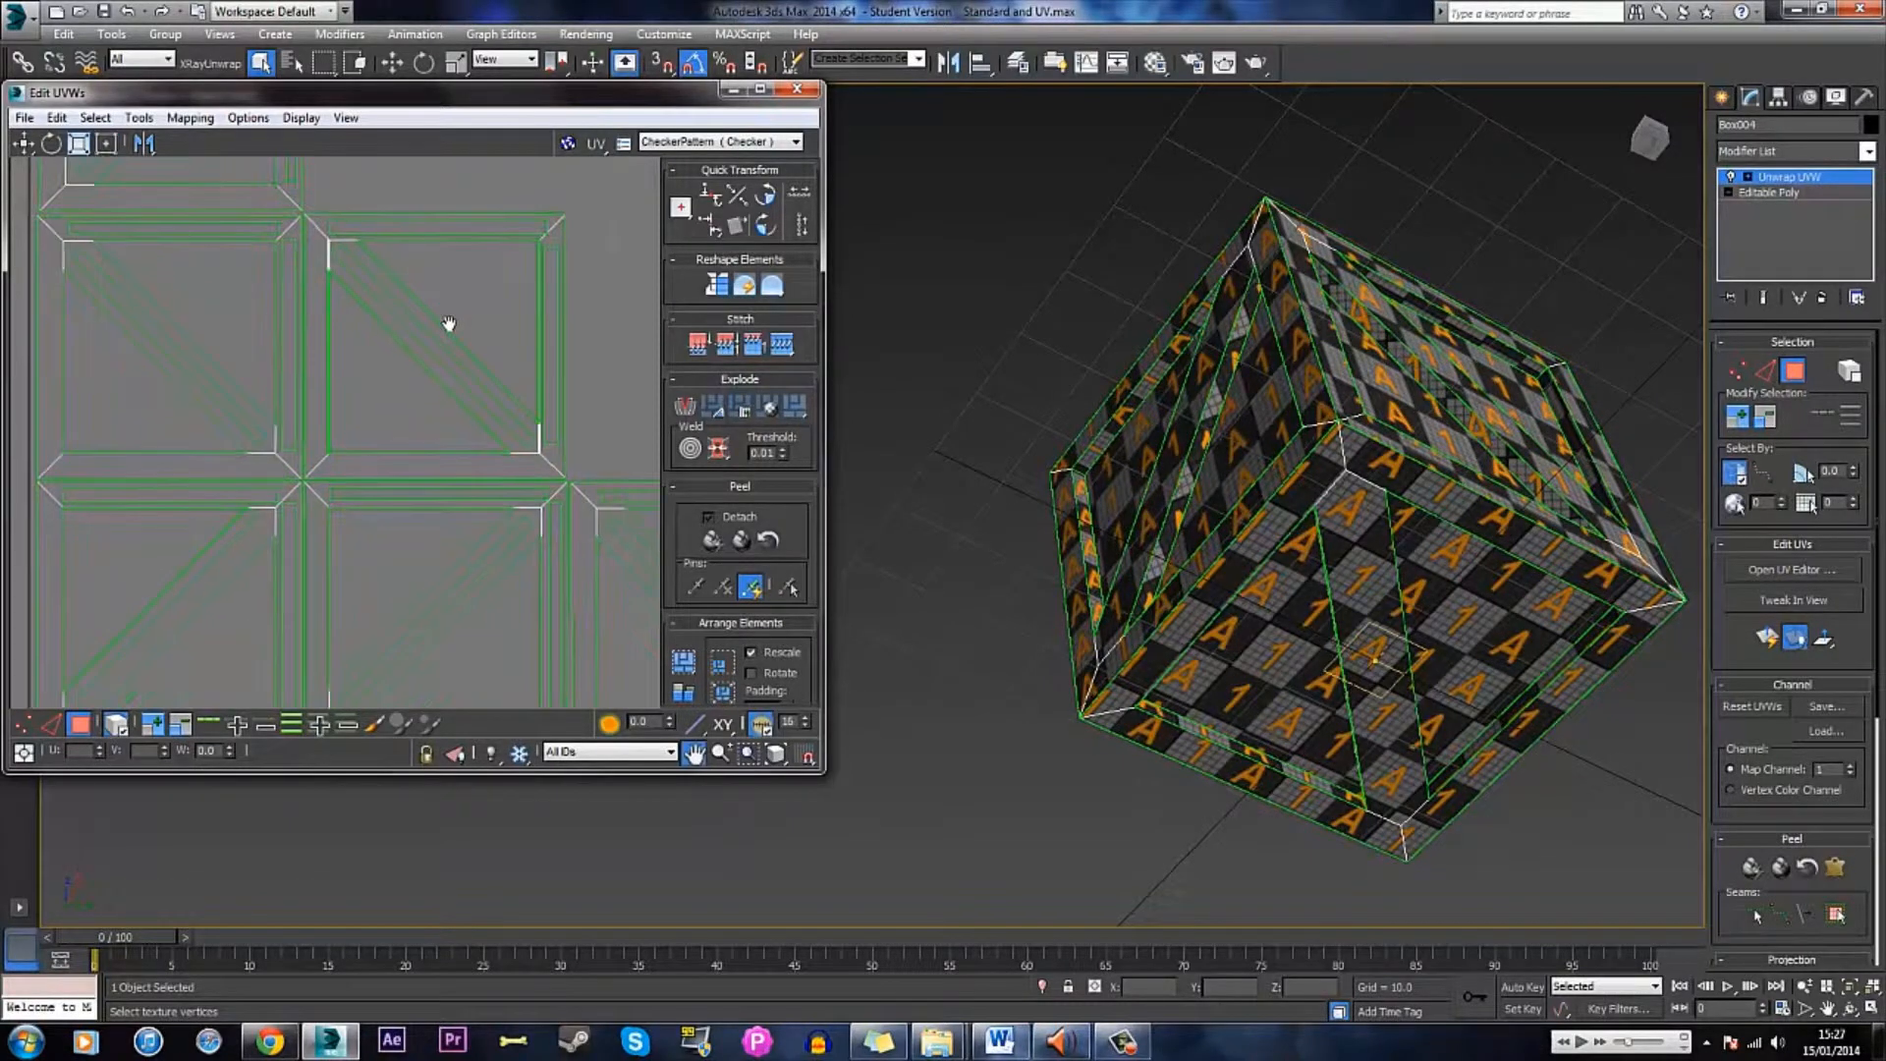
scroll(444, 324, down, 3)
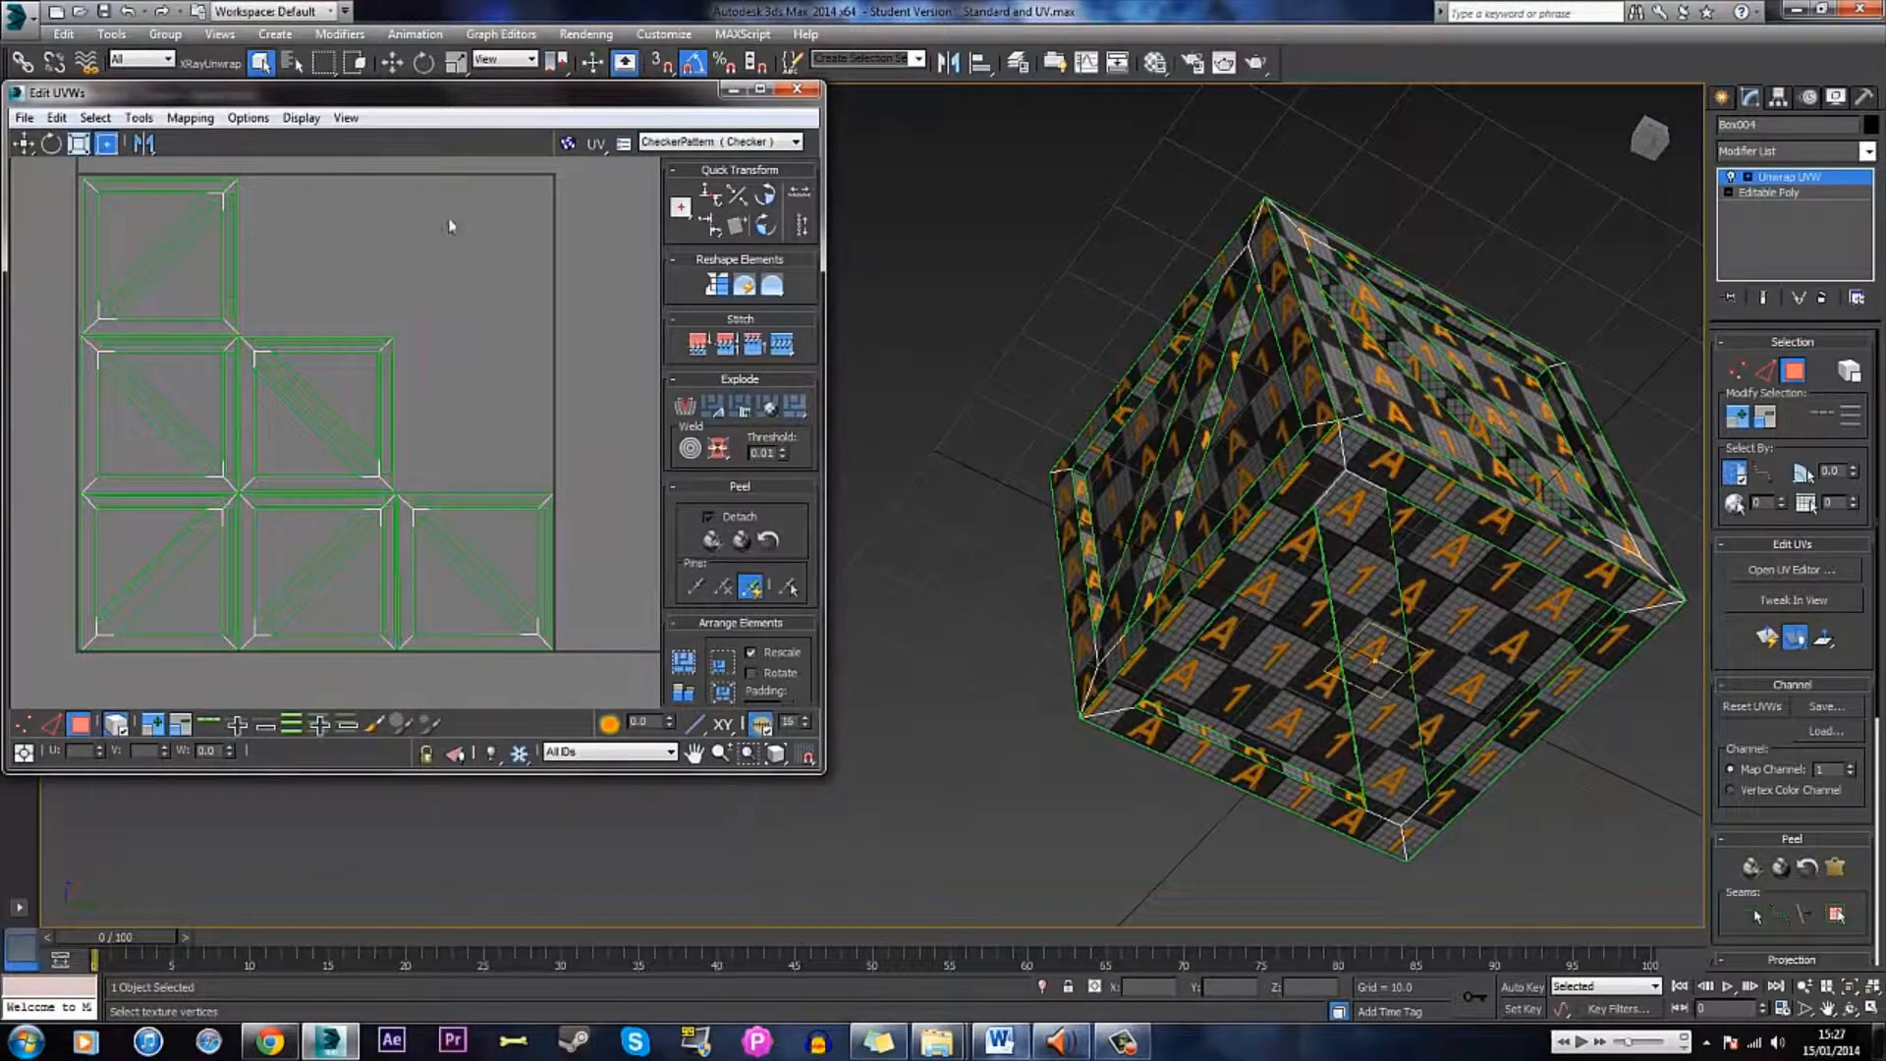
scroll(450, 342, down, 1)
middle_drag(457, 341, 444, 369)
scroll(444, 369, down, 1)
alt+middle_drag(1269, 426, 1215, 613)
scroll(1739, 639, down, 5)
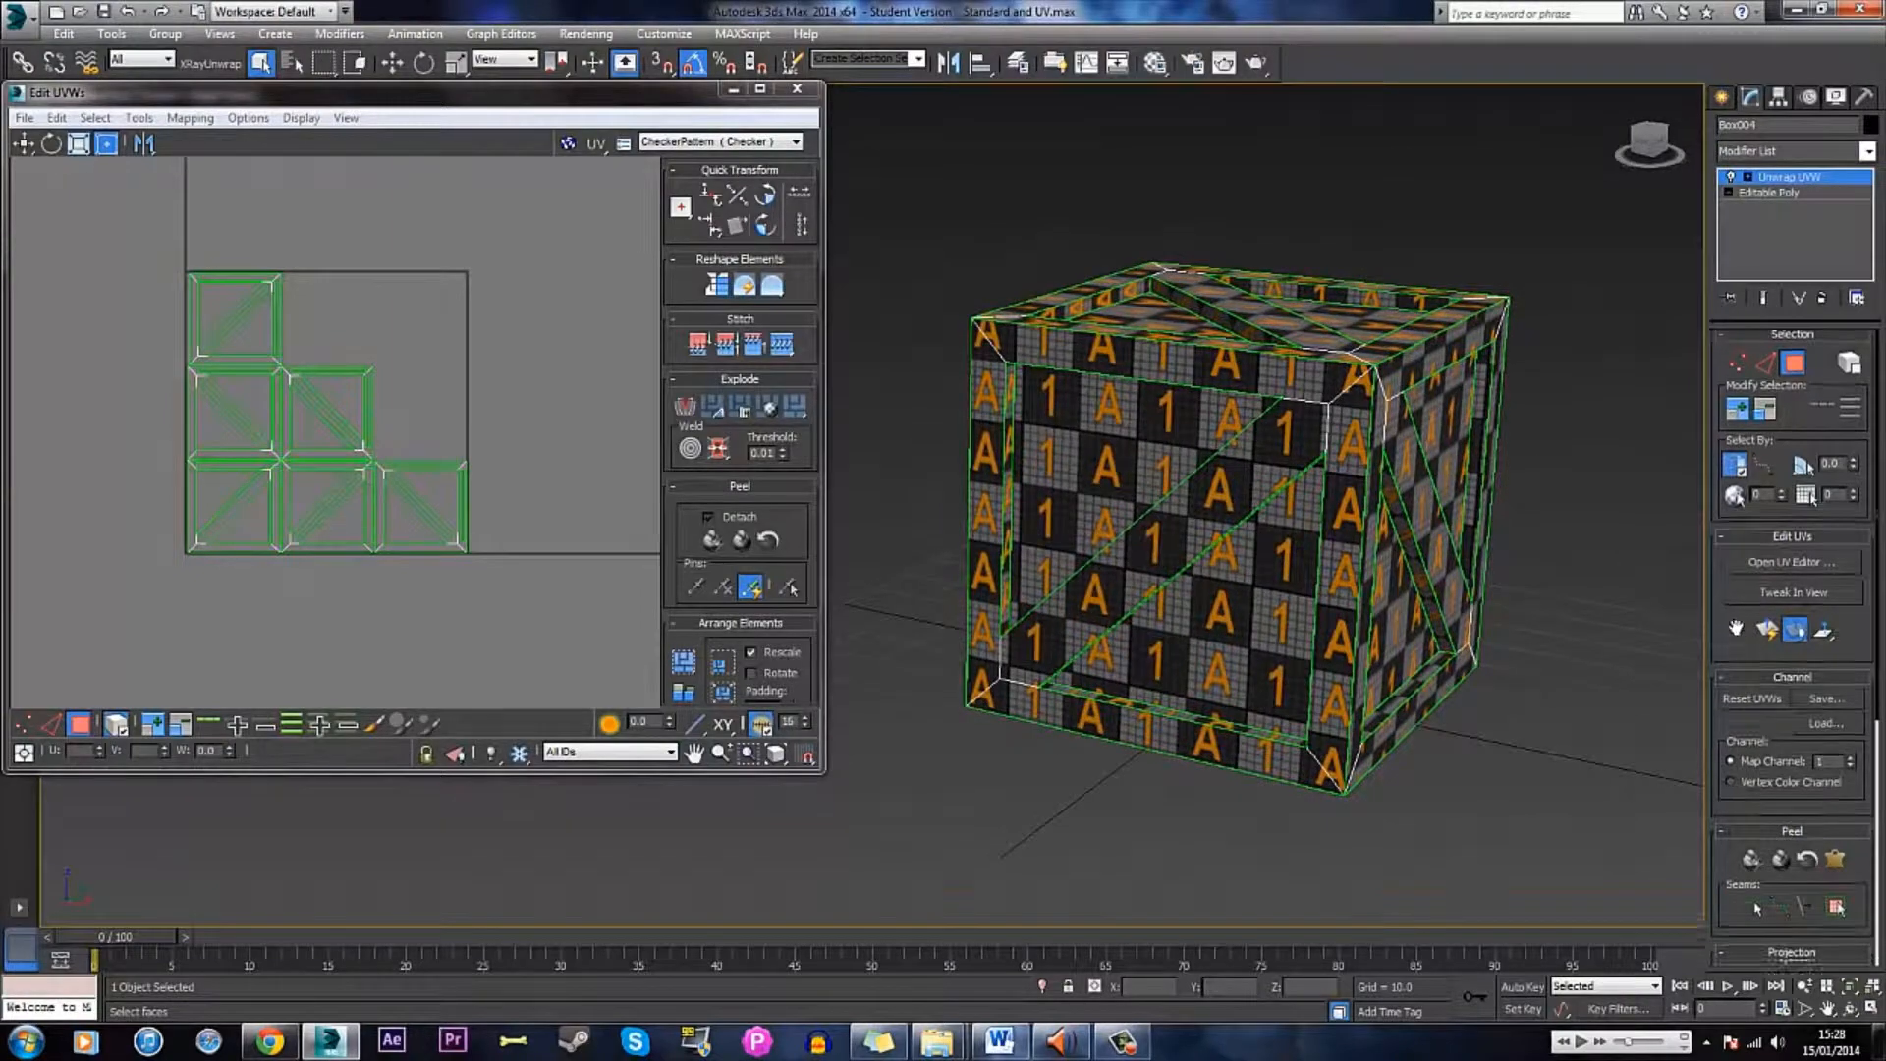
alt+middle_drag(1660, 604, 1341, 591)
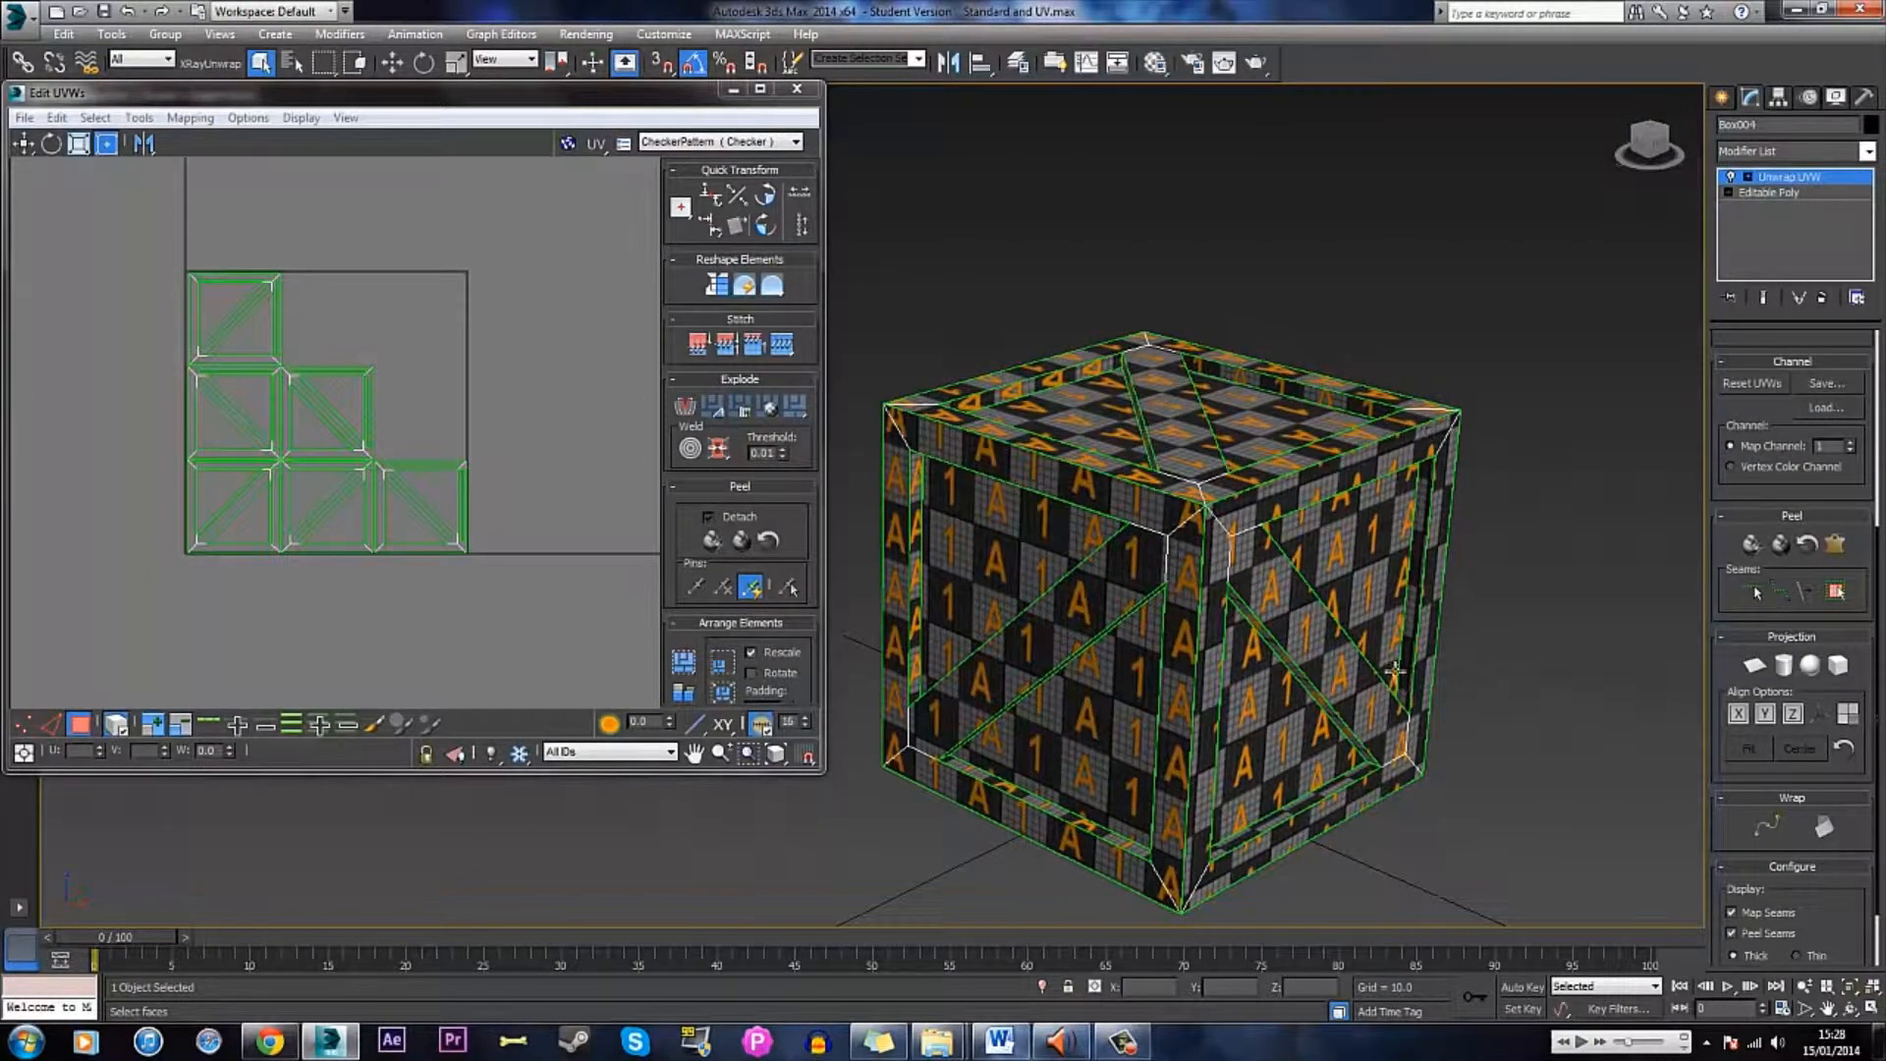
scroll(1299, 529, up, 5)
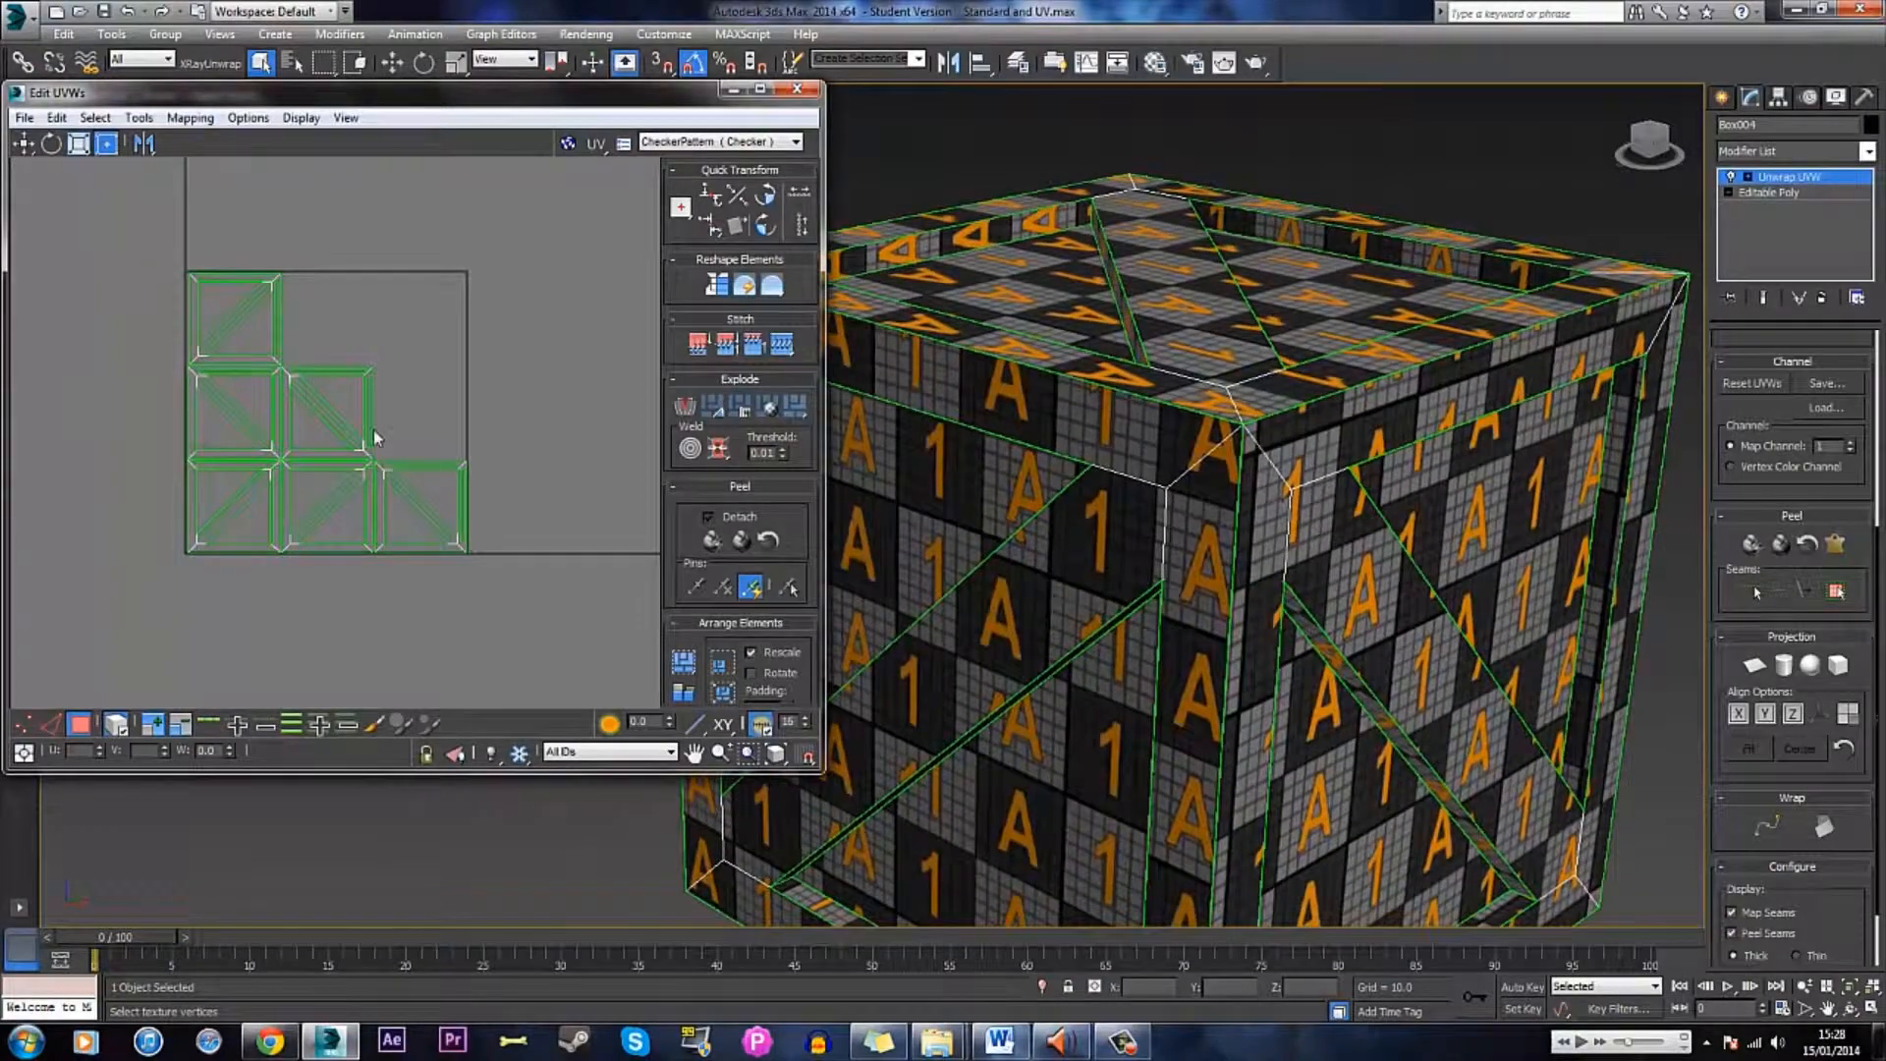
scroll(373, 425, up, 8)
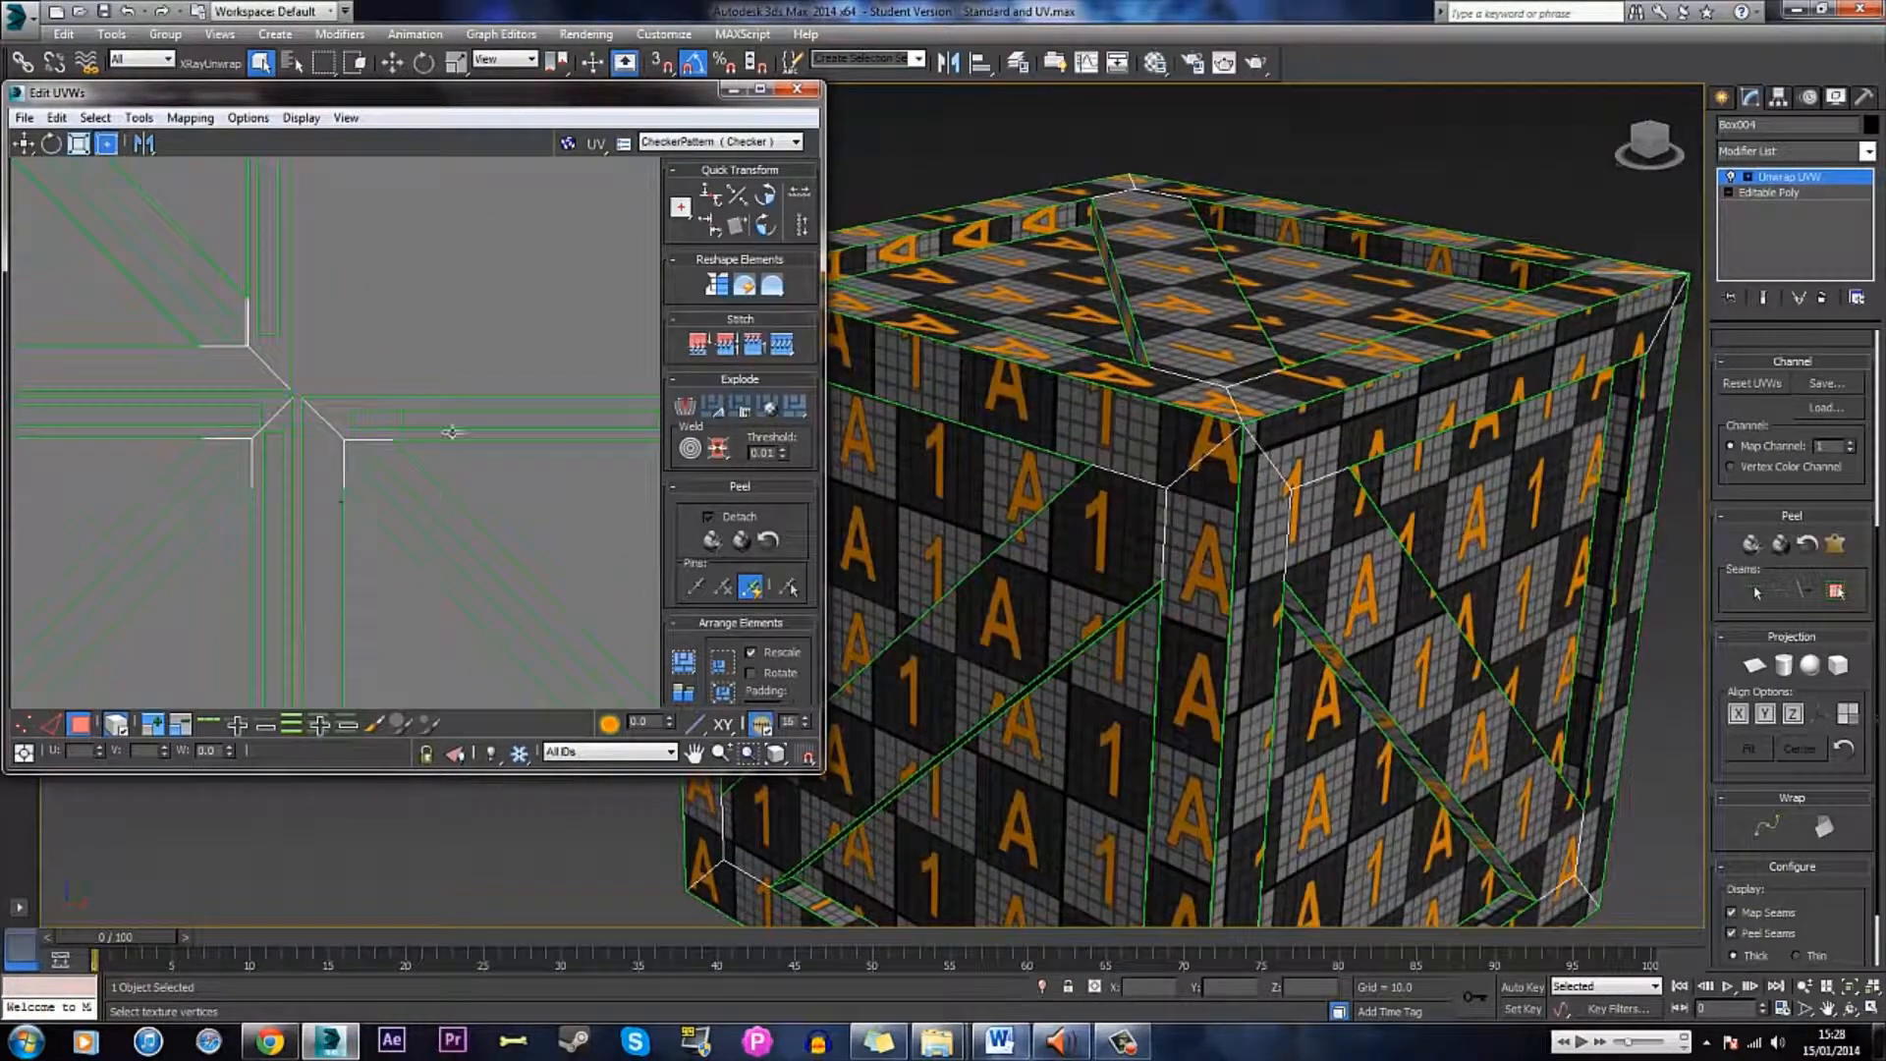
scroll(460, 400, down, 4)
scroll(1309, 391, down, 5)
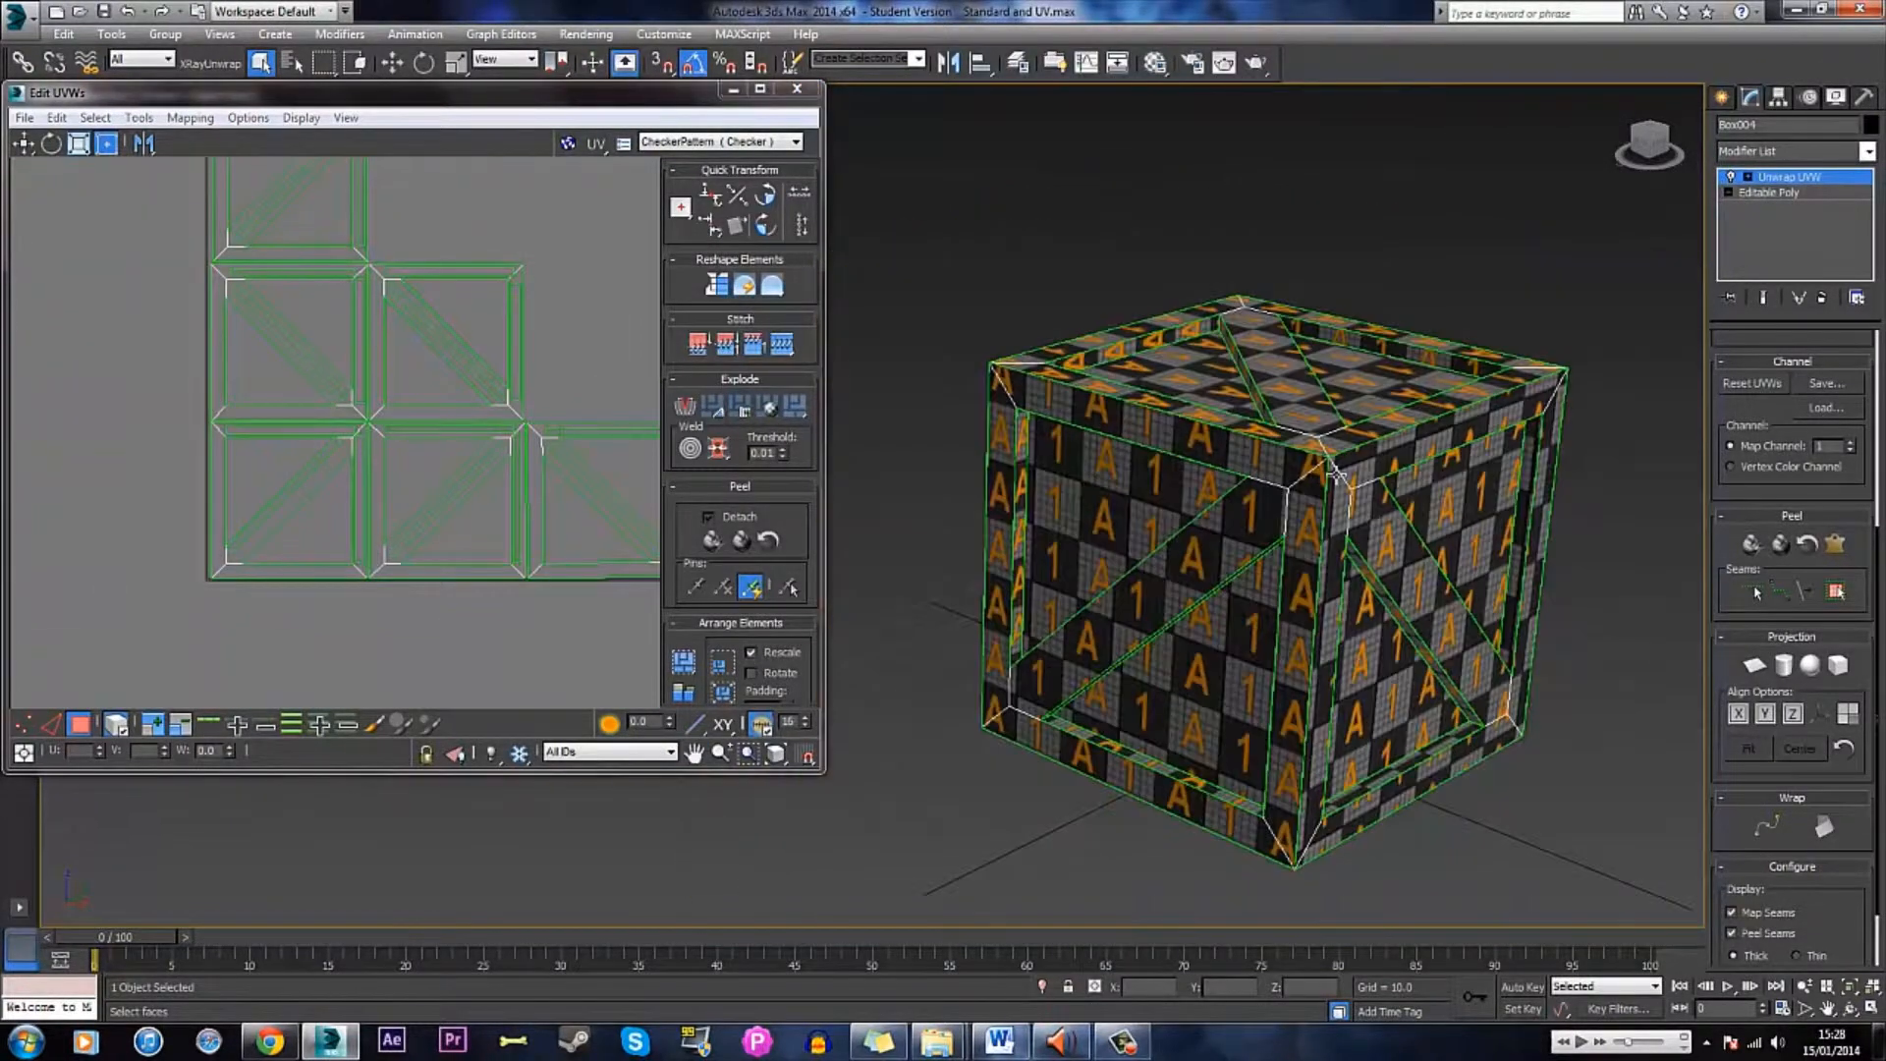
- Turn off the display of map seams on the crate
middle_drag(1415, 521, 1366, 506)
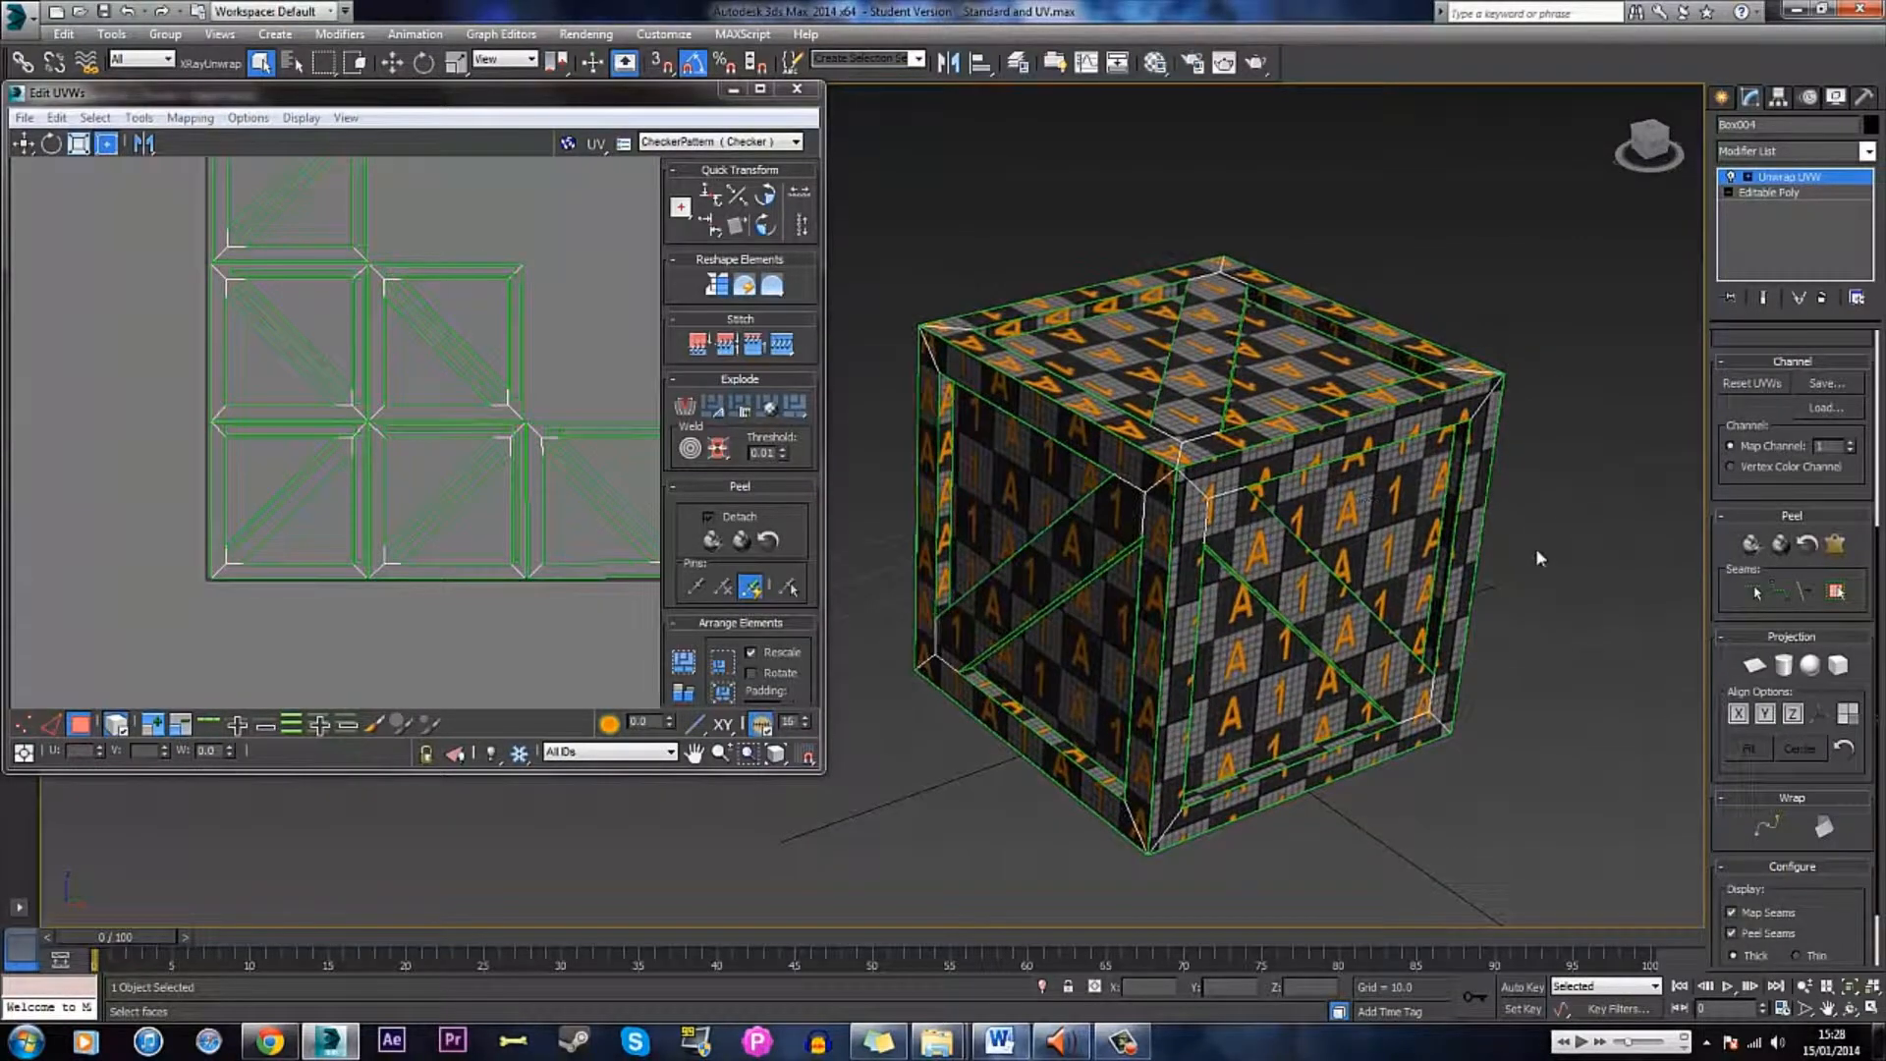
drag(1740, 683, 1743, 603)
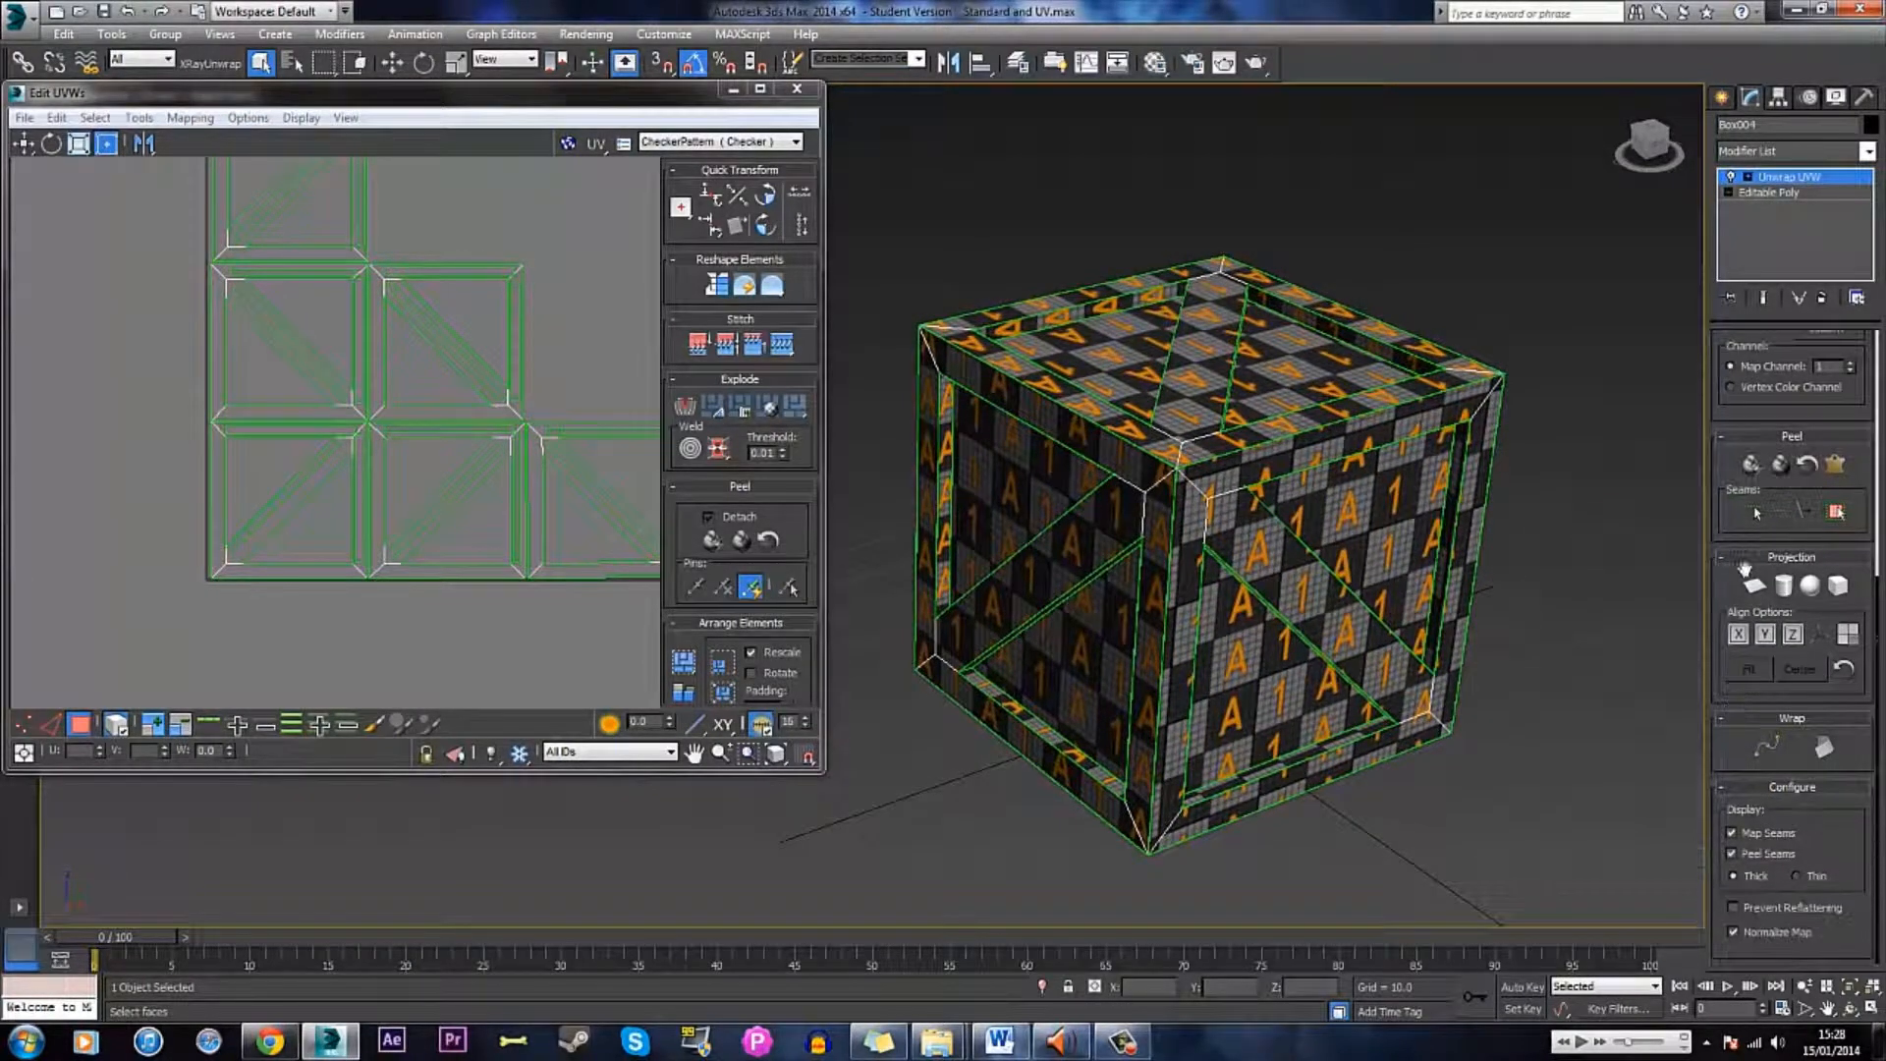
click(1732, 834)
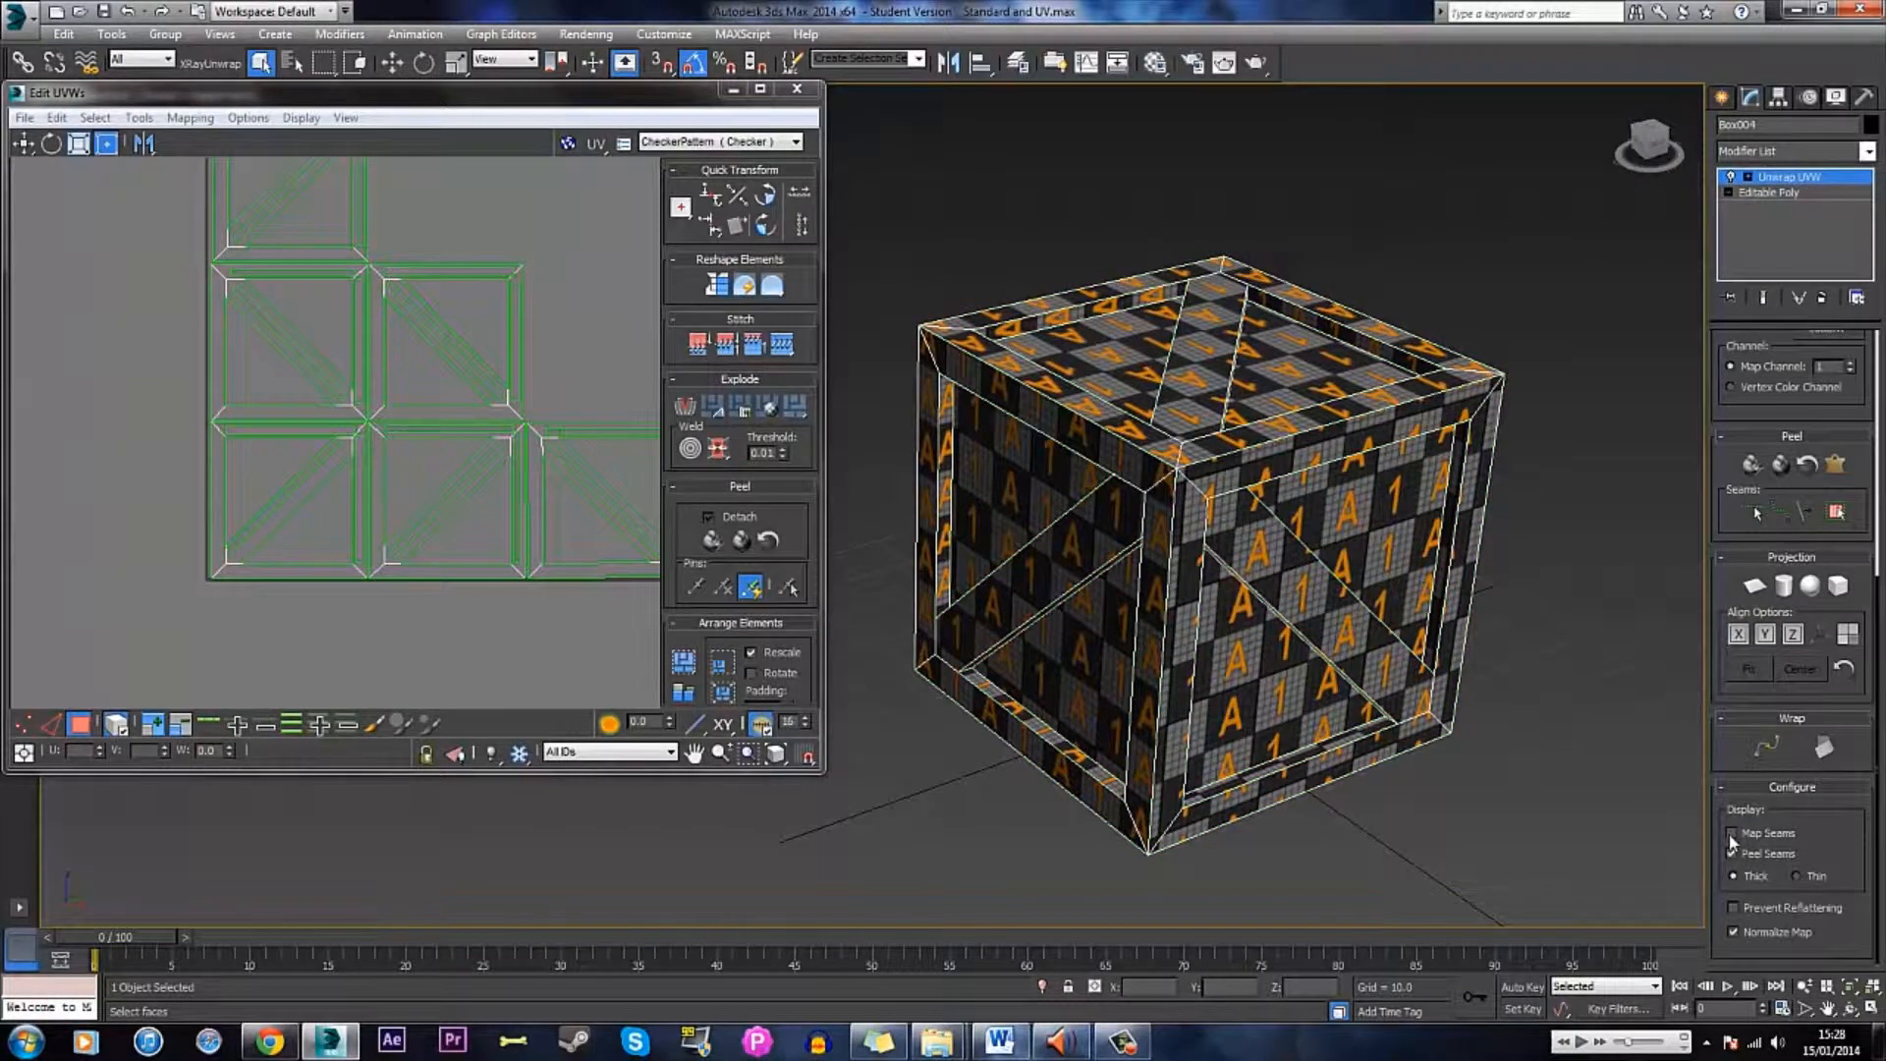
middle_drag(1519, 610, 1488, 642)
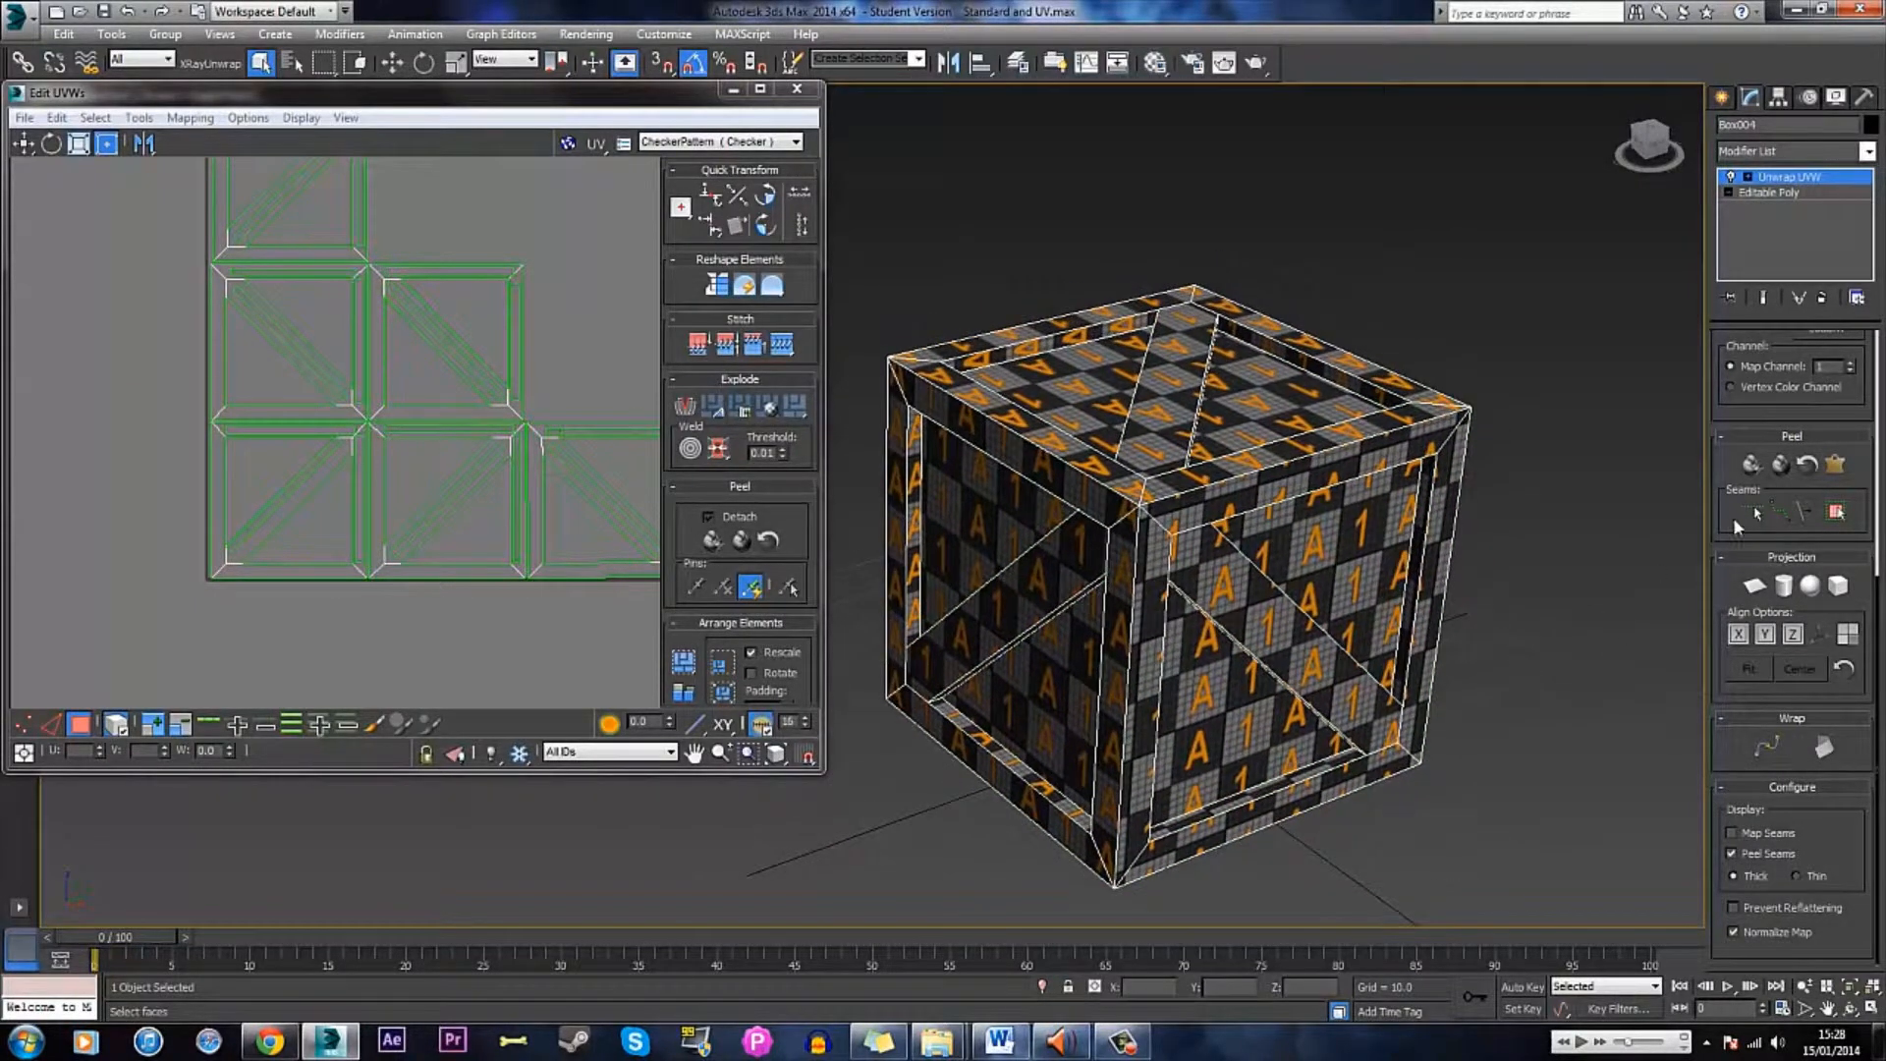
- Leave polygon selection in the Unwrap UVW modifier and close the UV editor
scroll(1747, 560, up, 3)
scroll(1747, 560, up, 4)
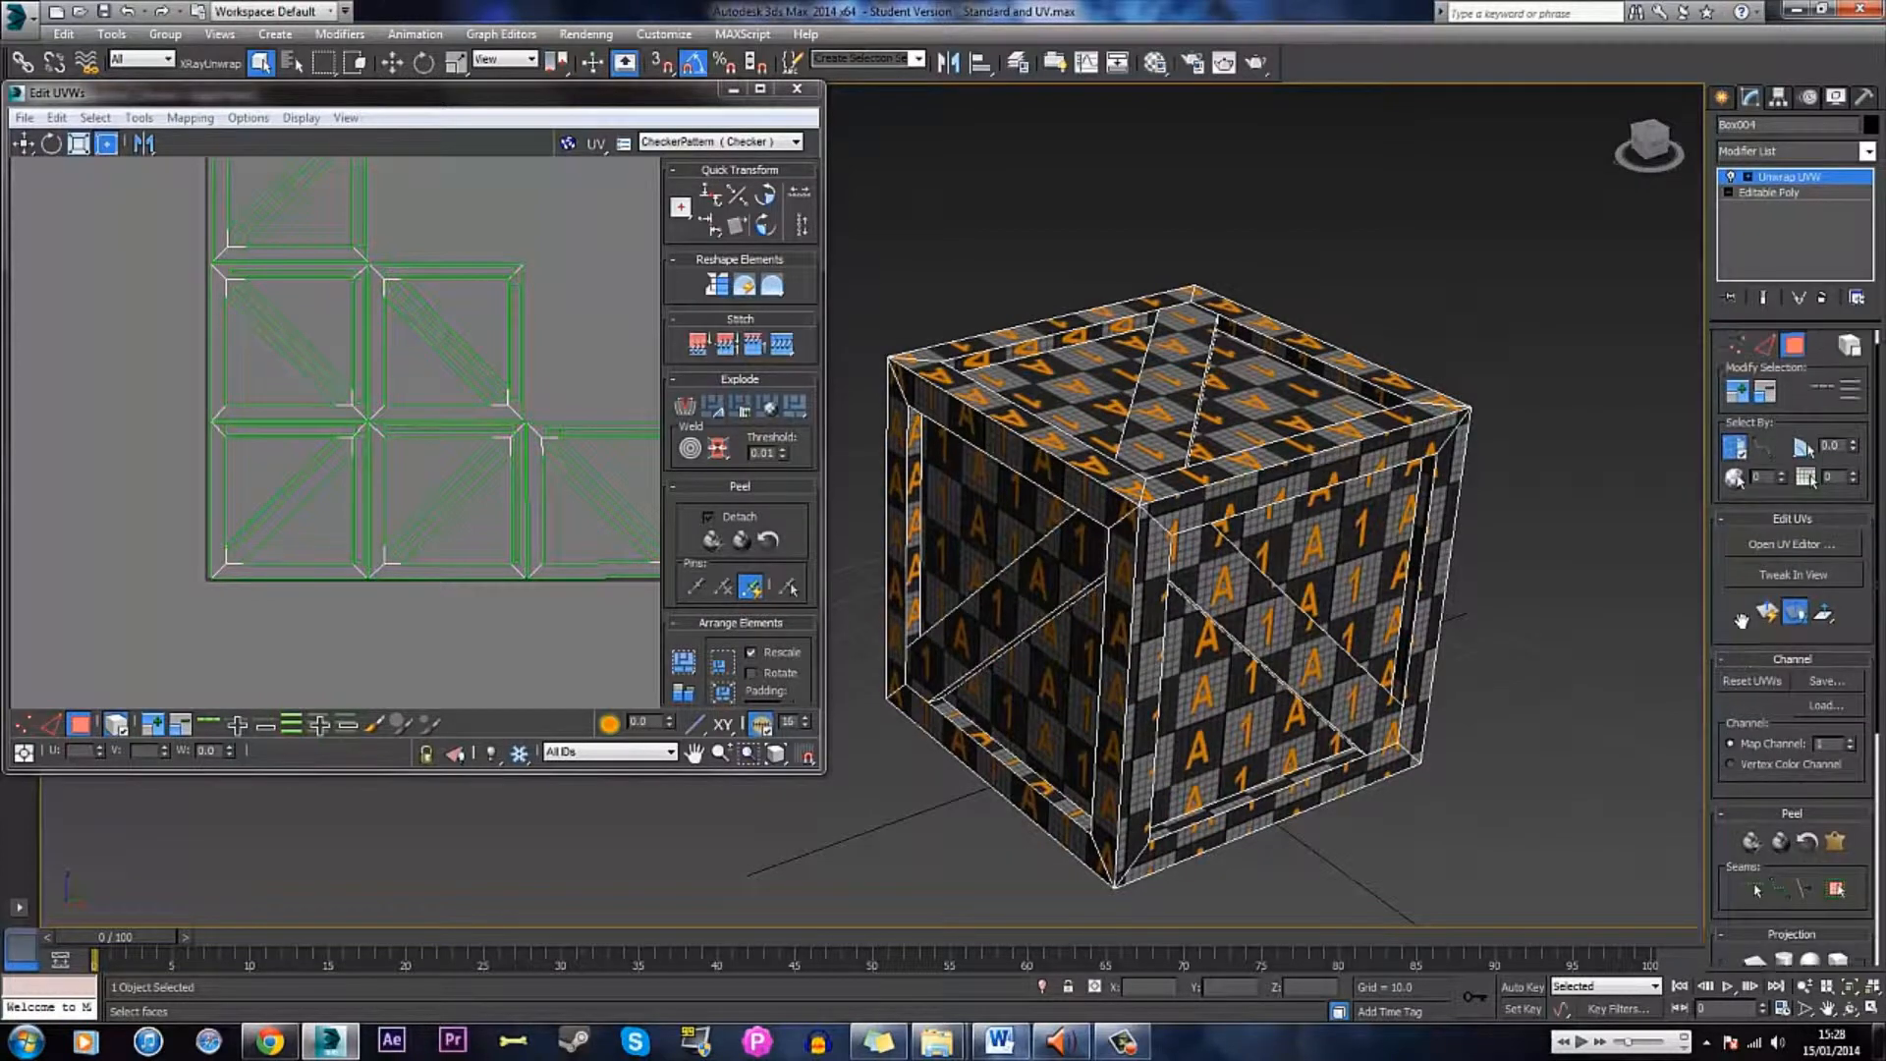
click(1793, 370)
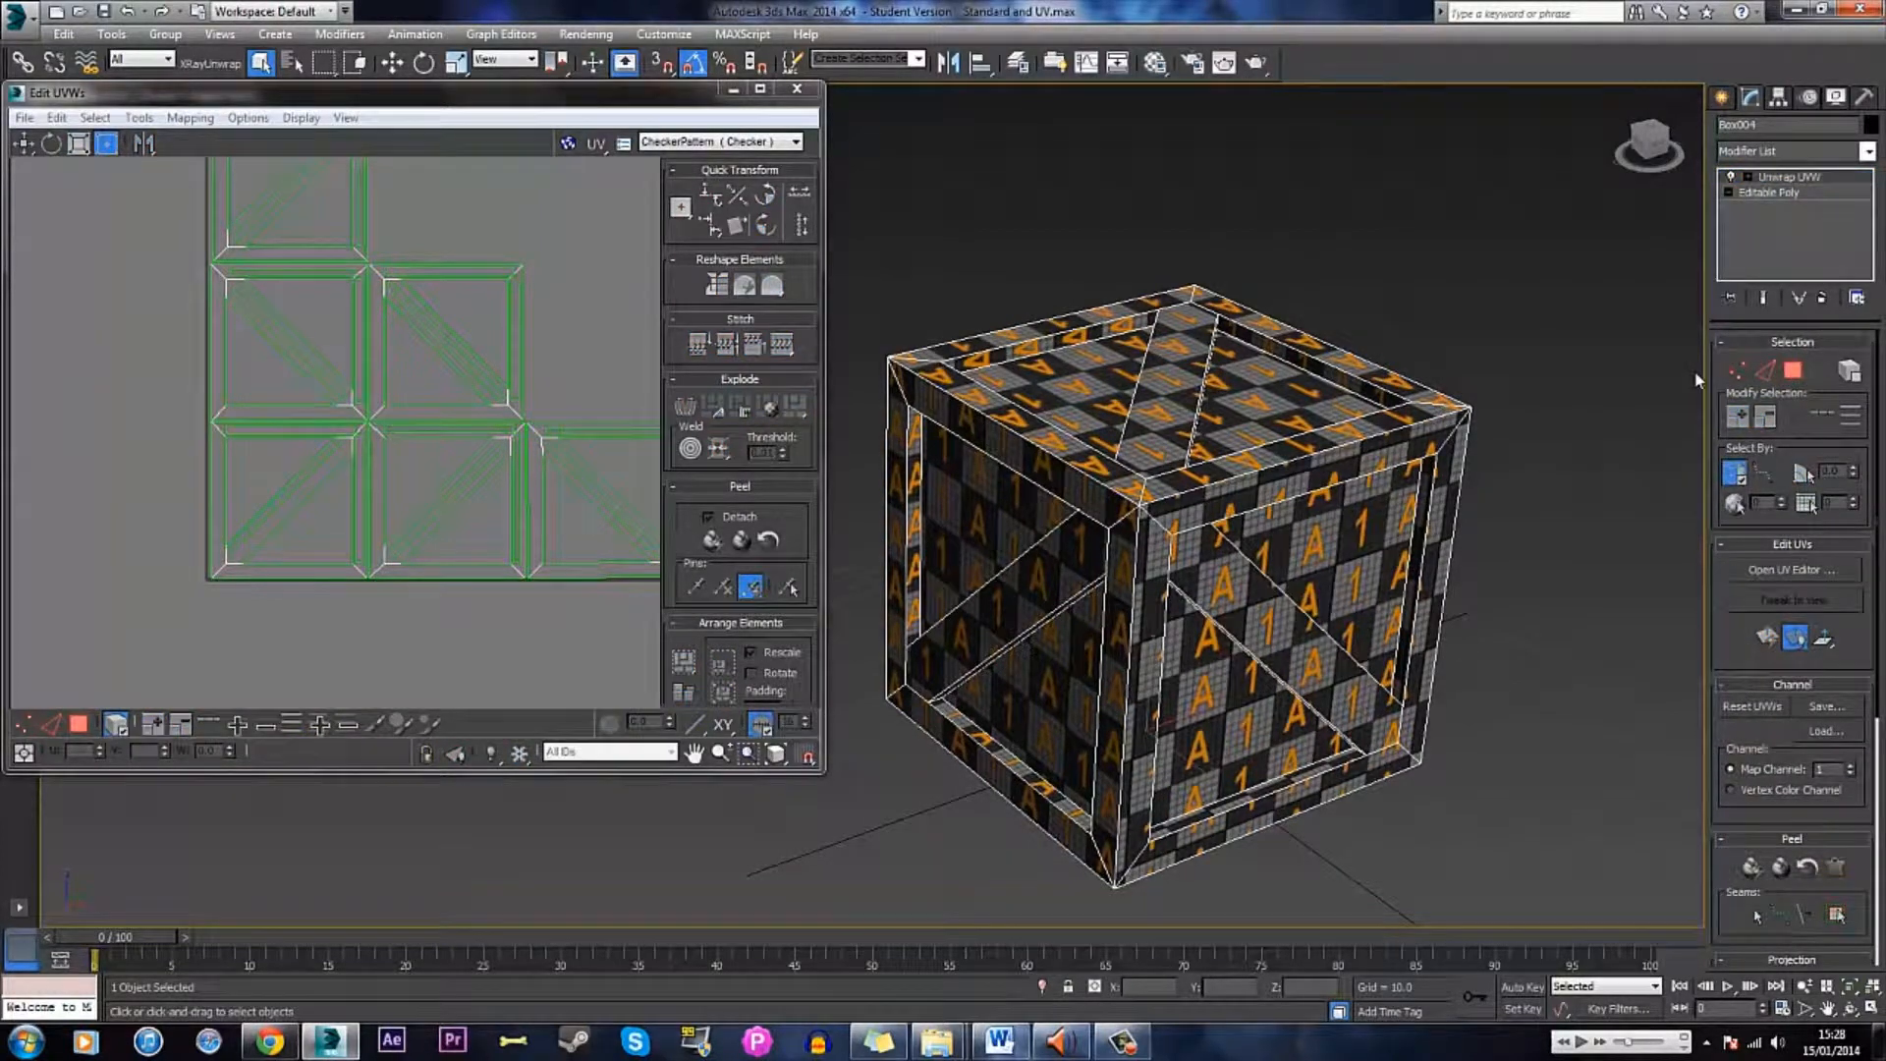
middle_drag(1242, 428, 1229, 372)
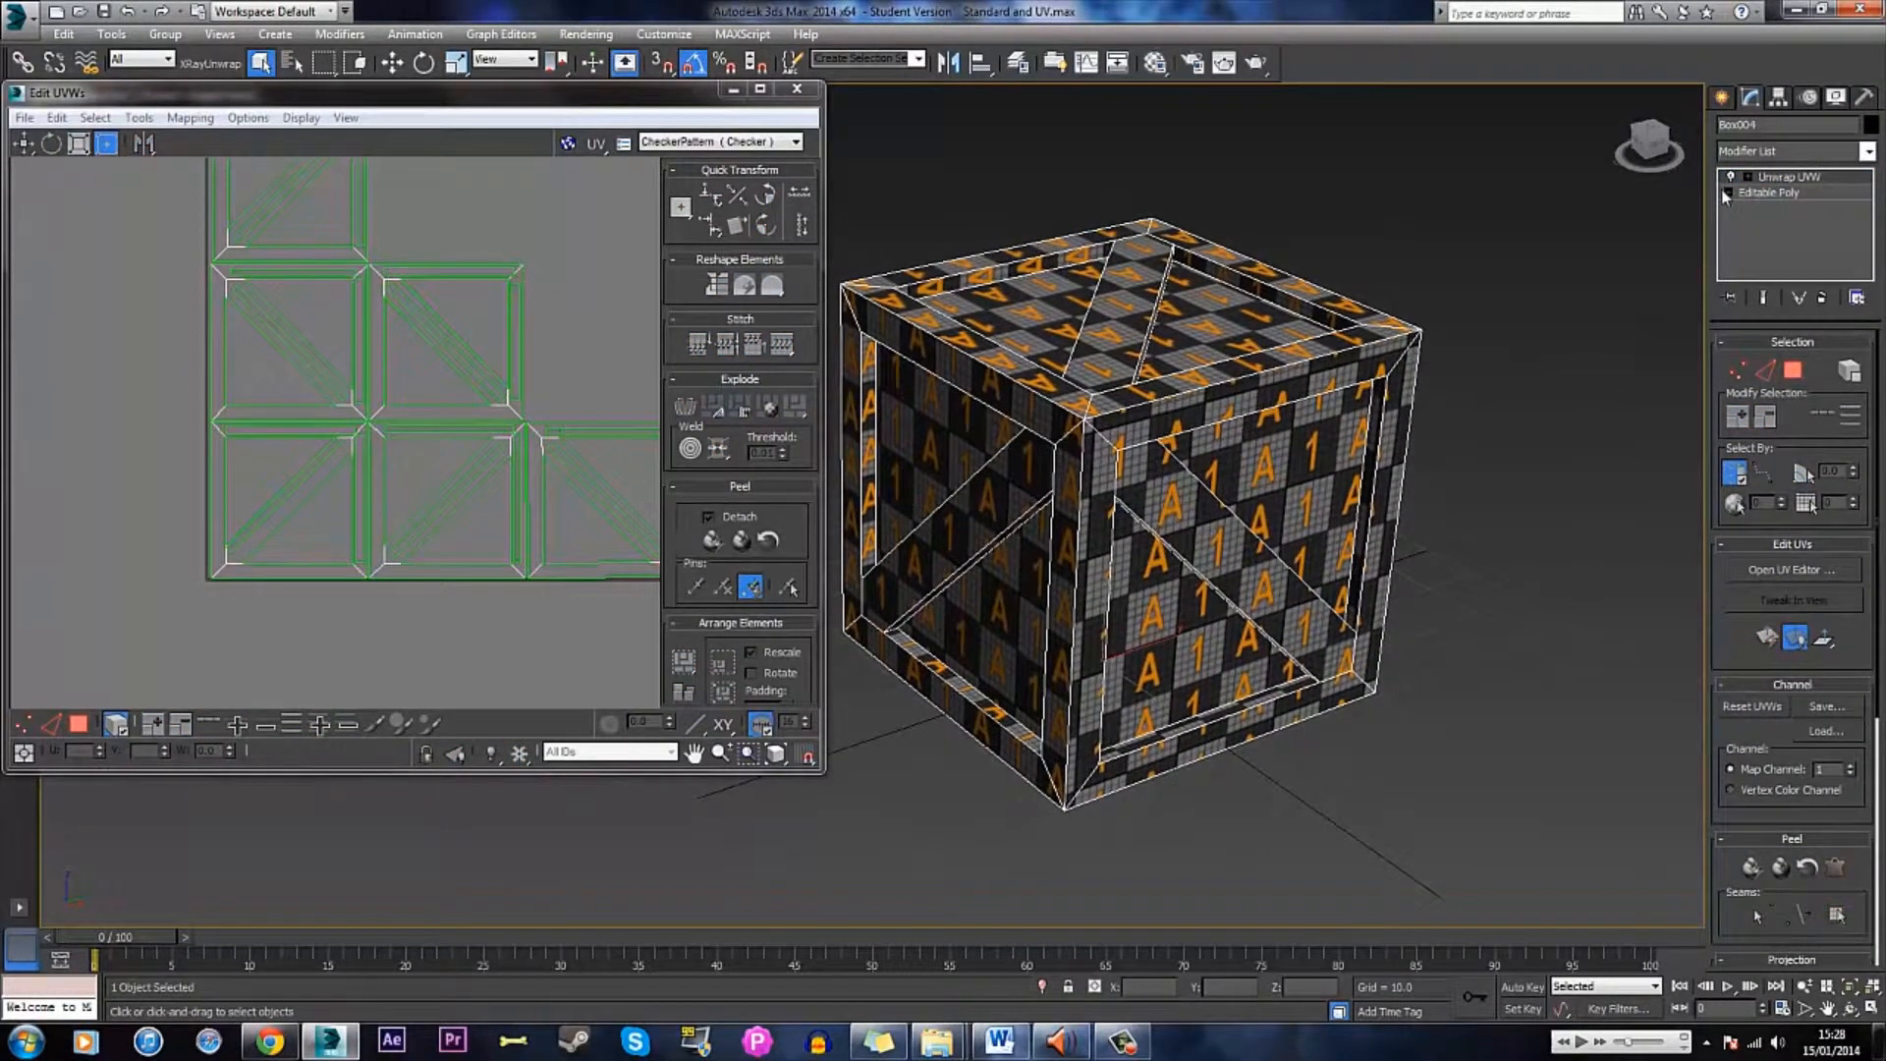
right_click(1784, 180)
click(1514, 290)
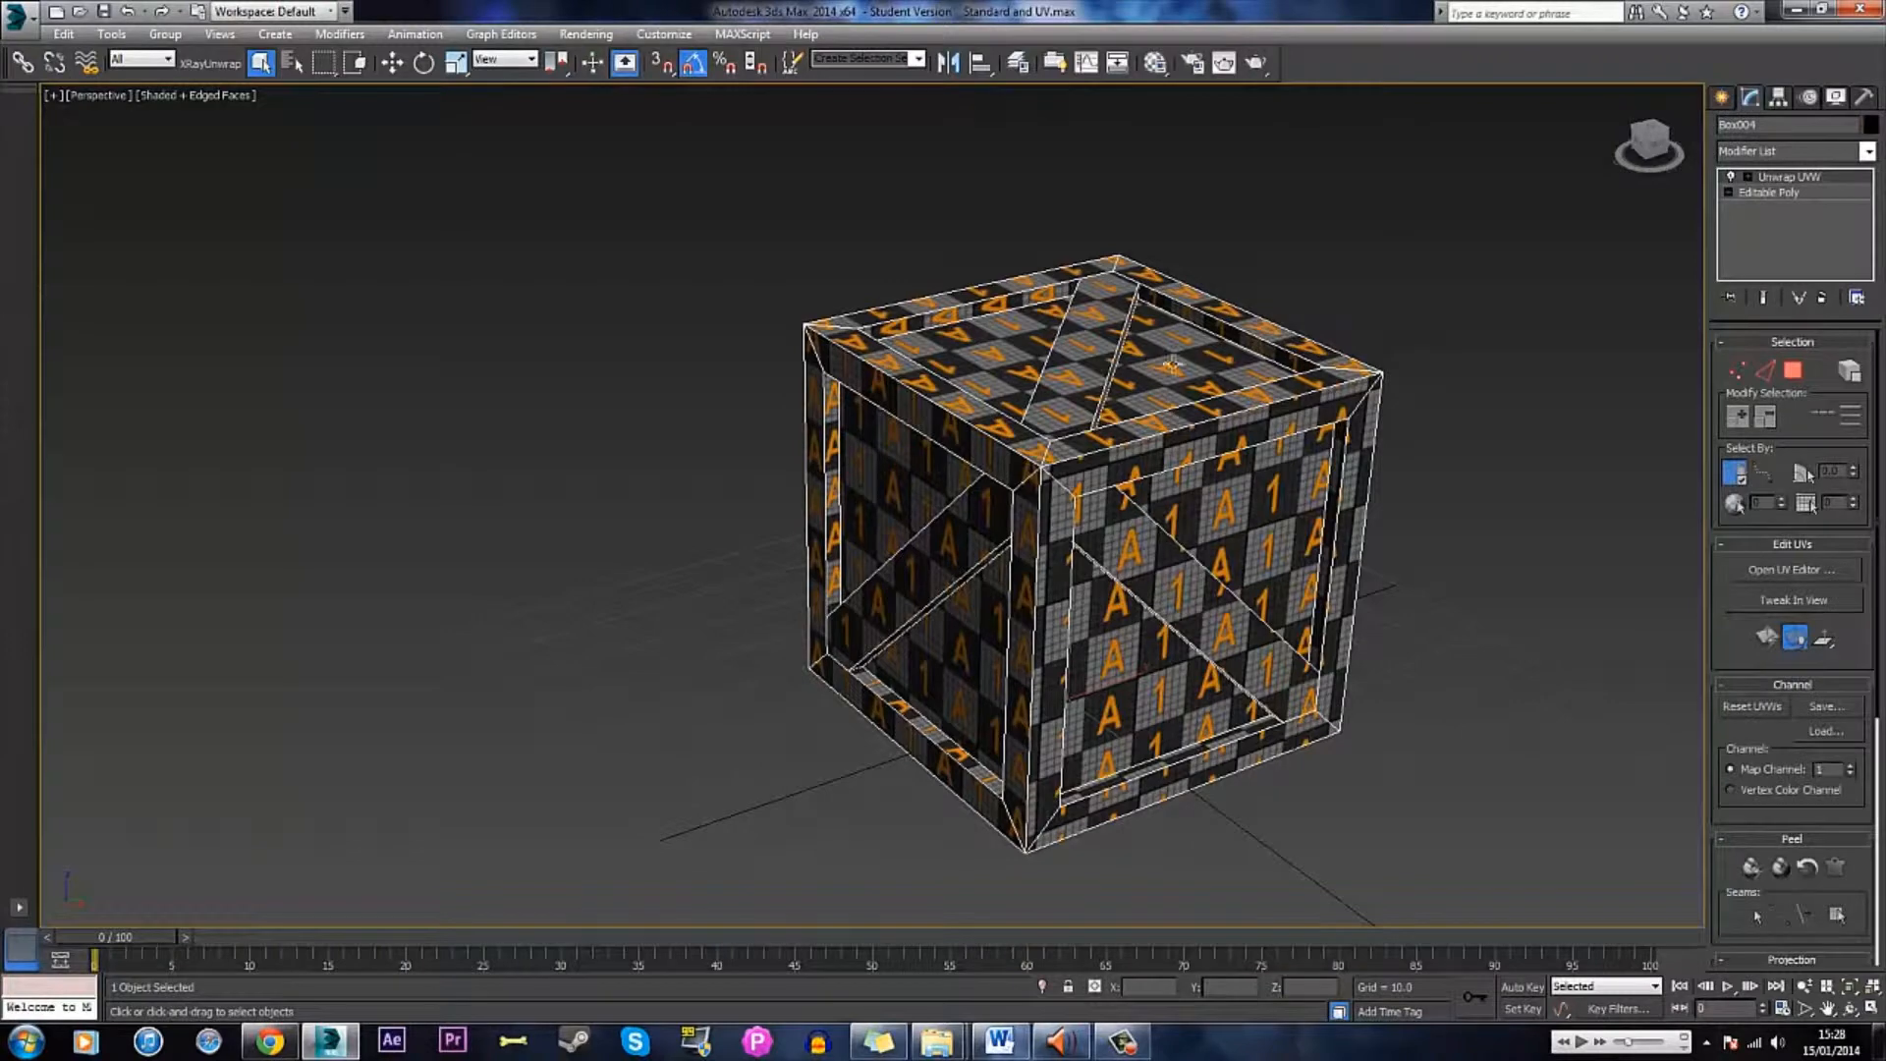
- Collapse the crate's entire modifier stack to an editable poly, accept the warning, and reselect the crate
right_click(1786, 179)
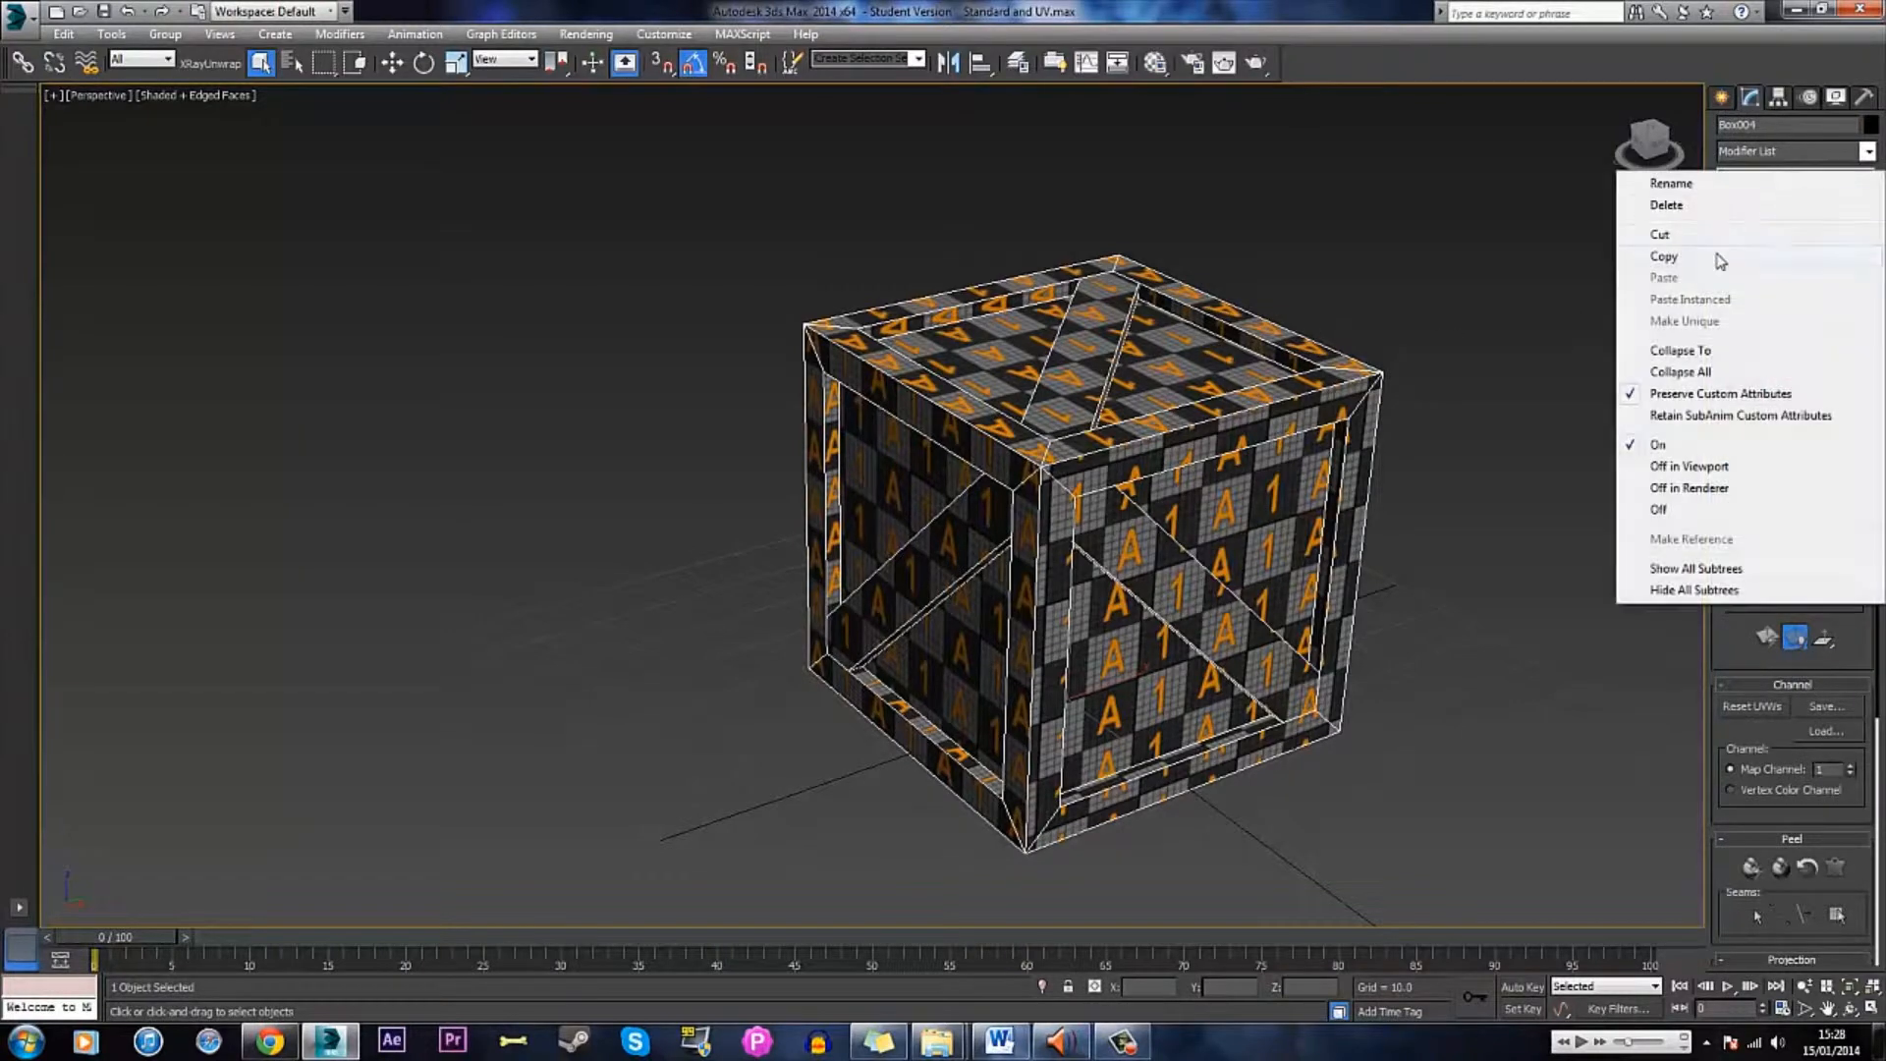
click(1698, 375)
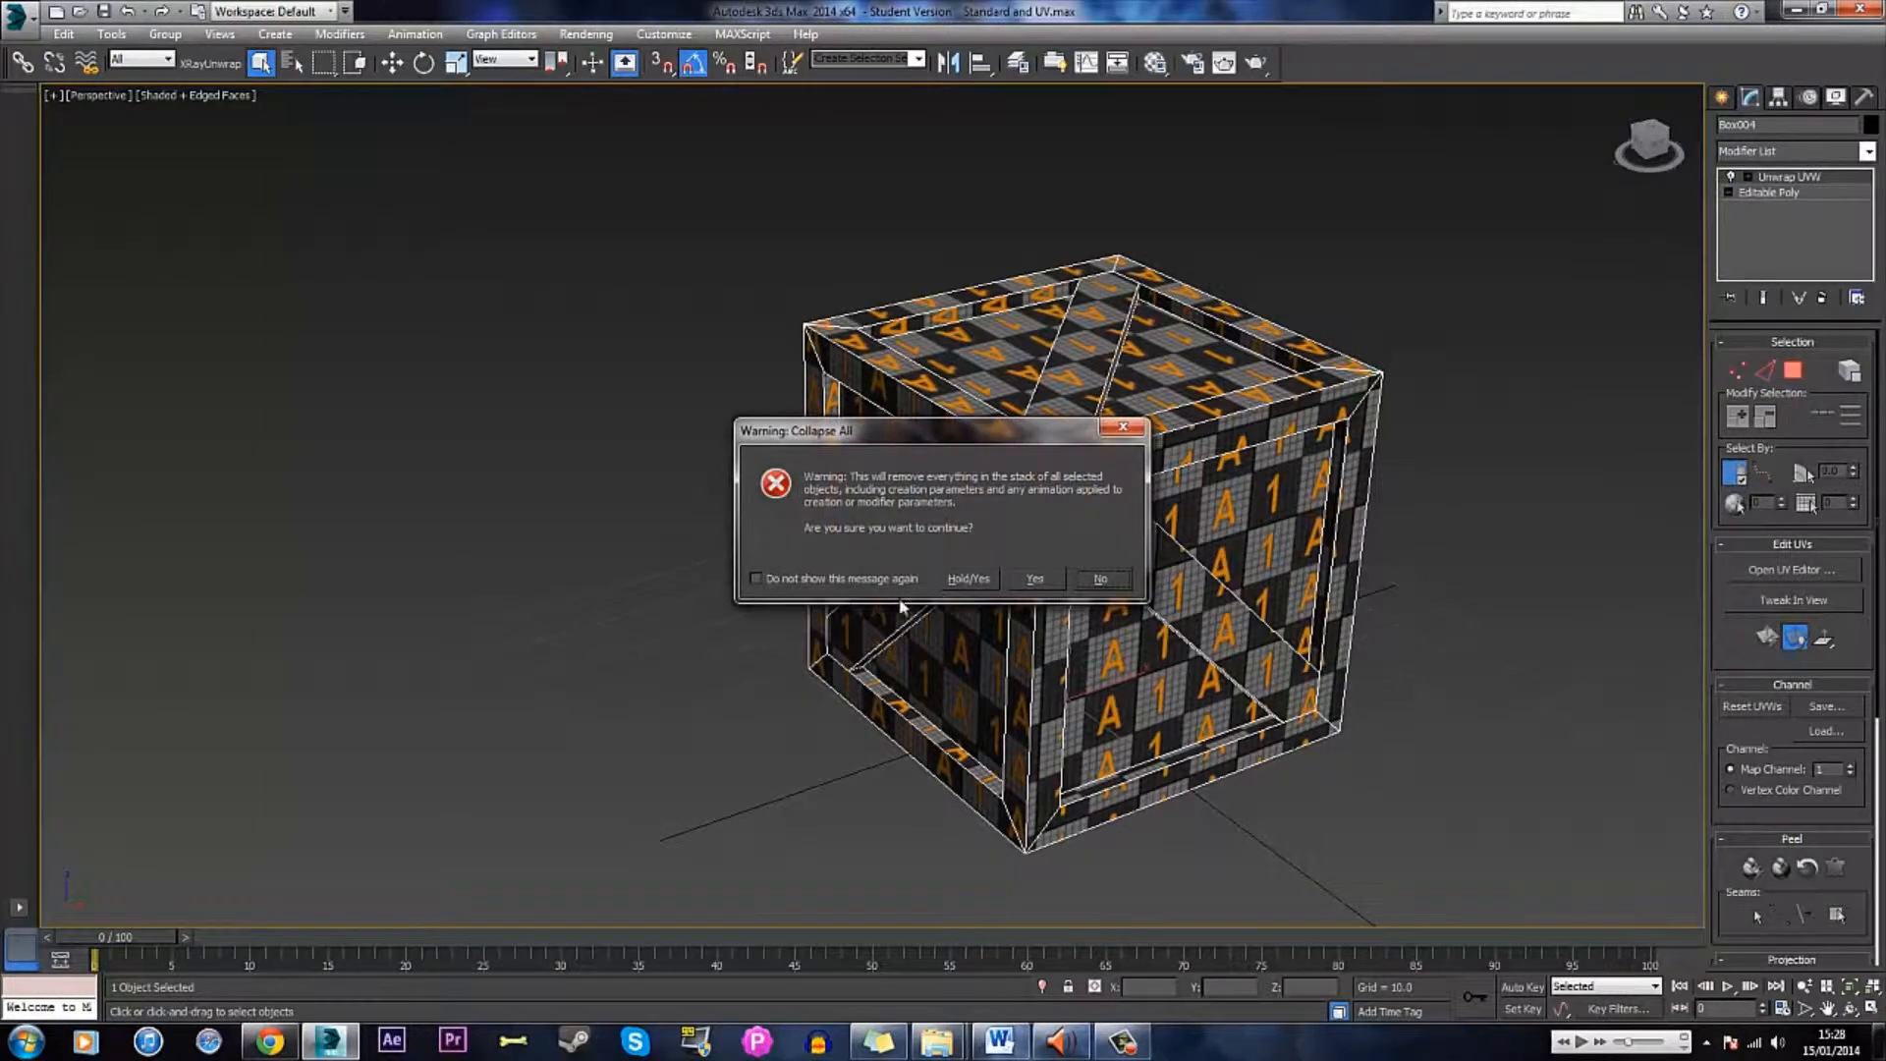
click(1035, 579)
click(1483, 510)
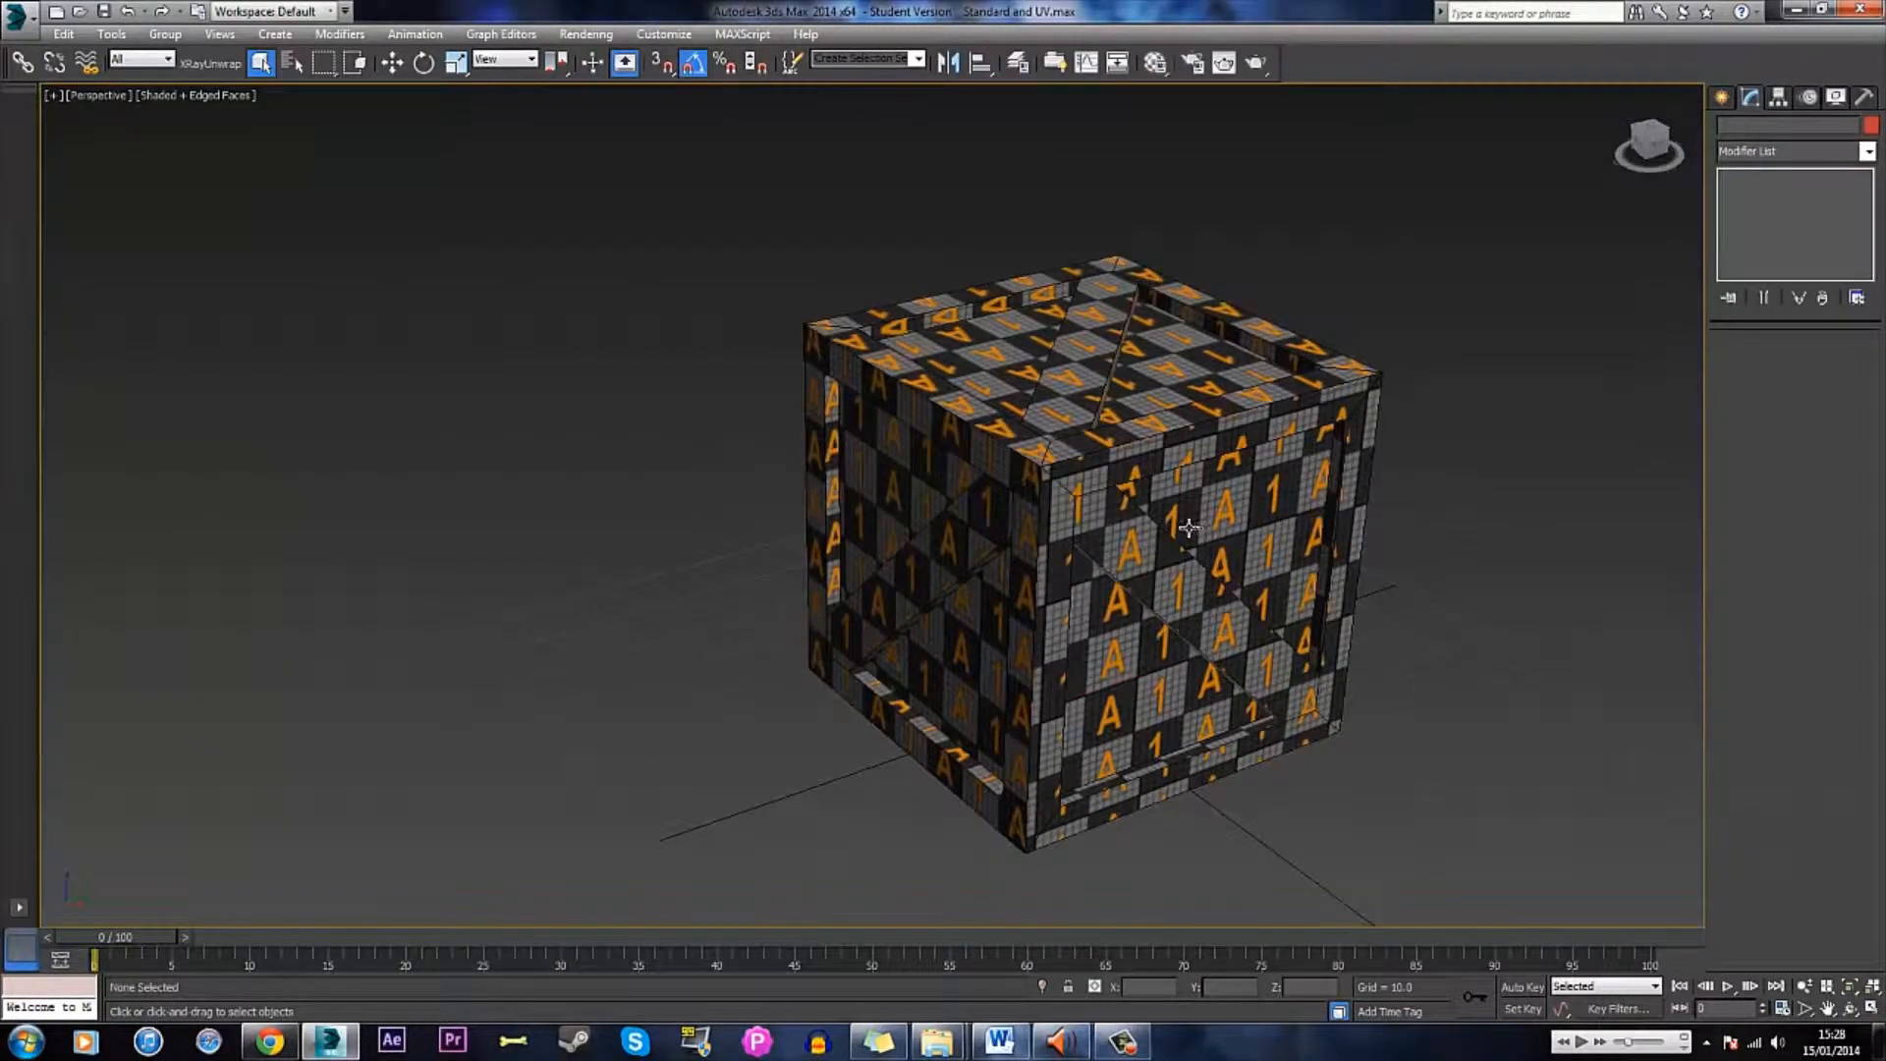
click(1200, 517)
alt+middle_drag(1201, 517, 1093, 493)
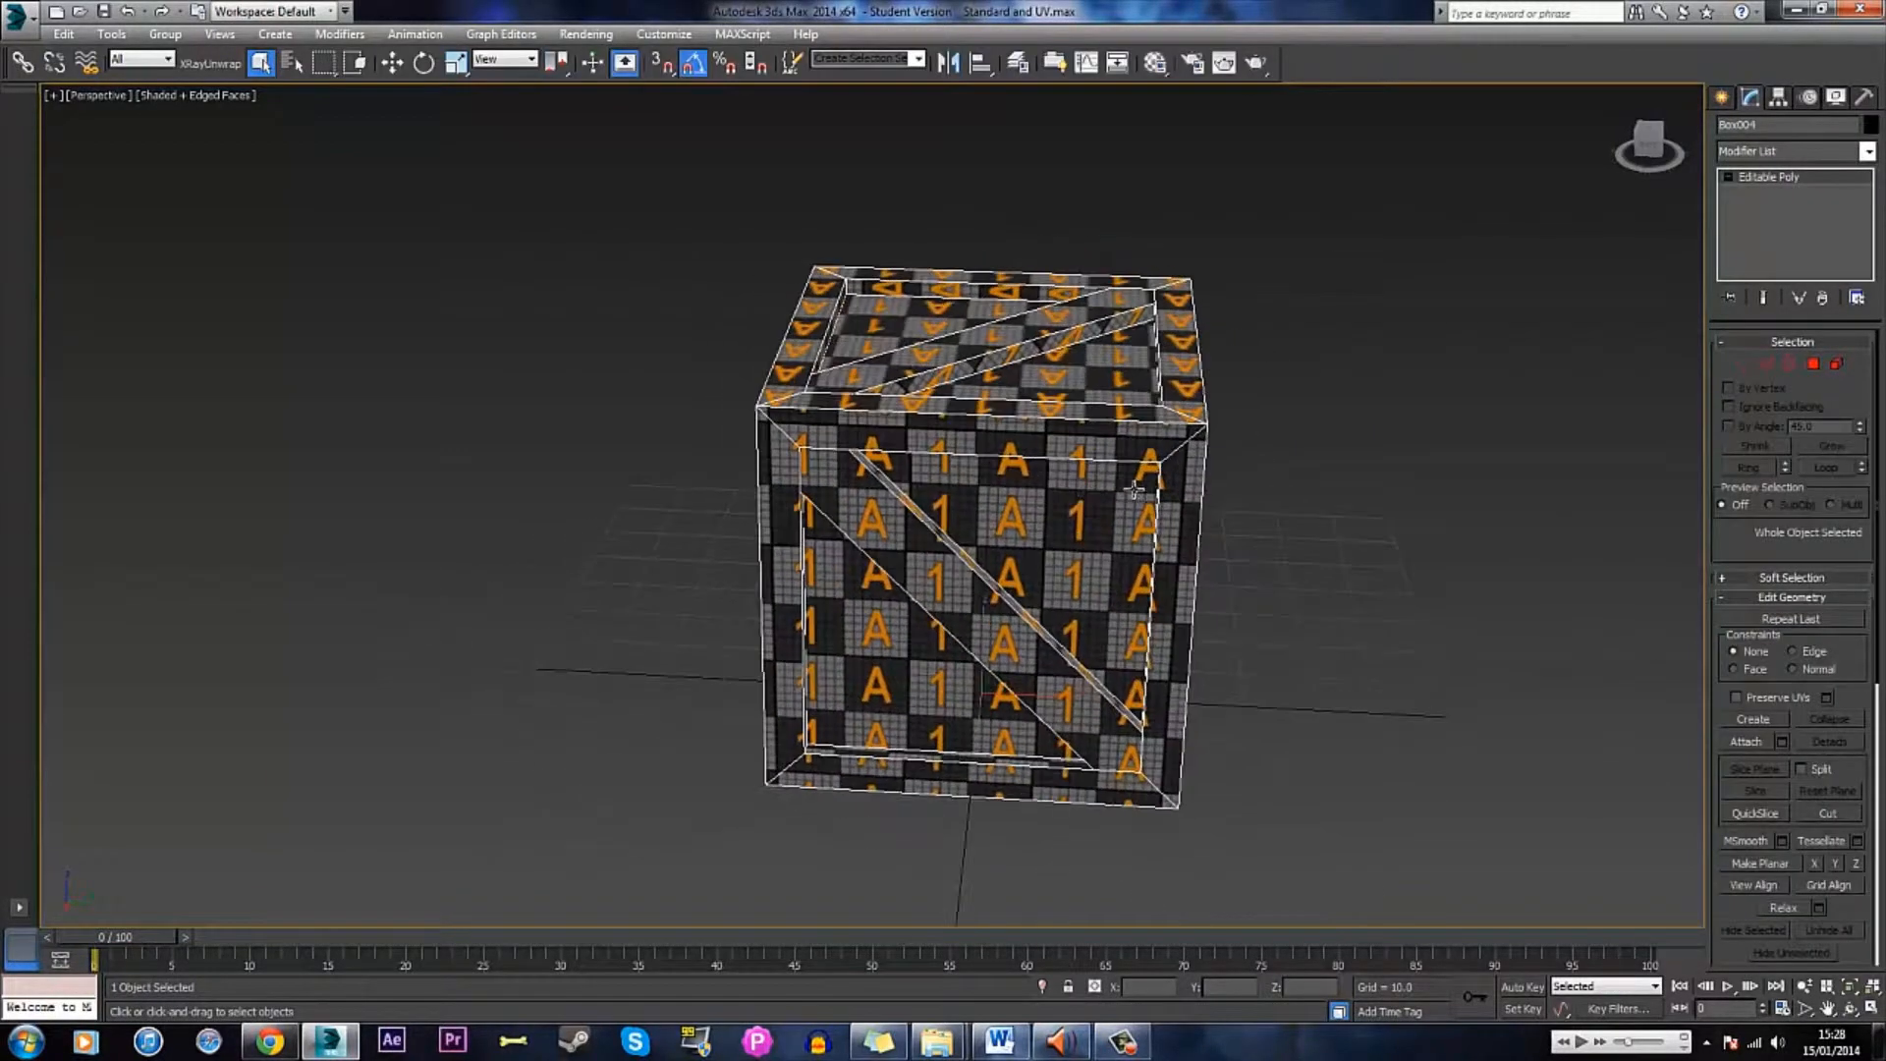
alt+middle_drag(1294, 490, 1305, 445)
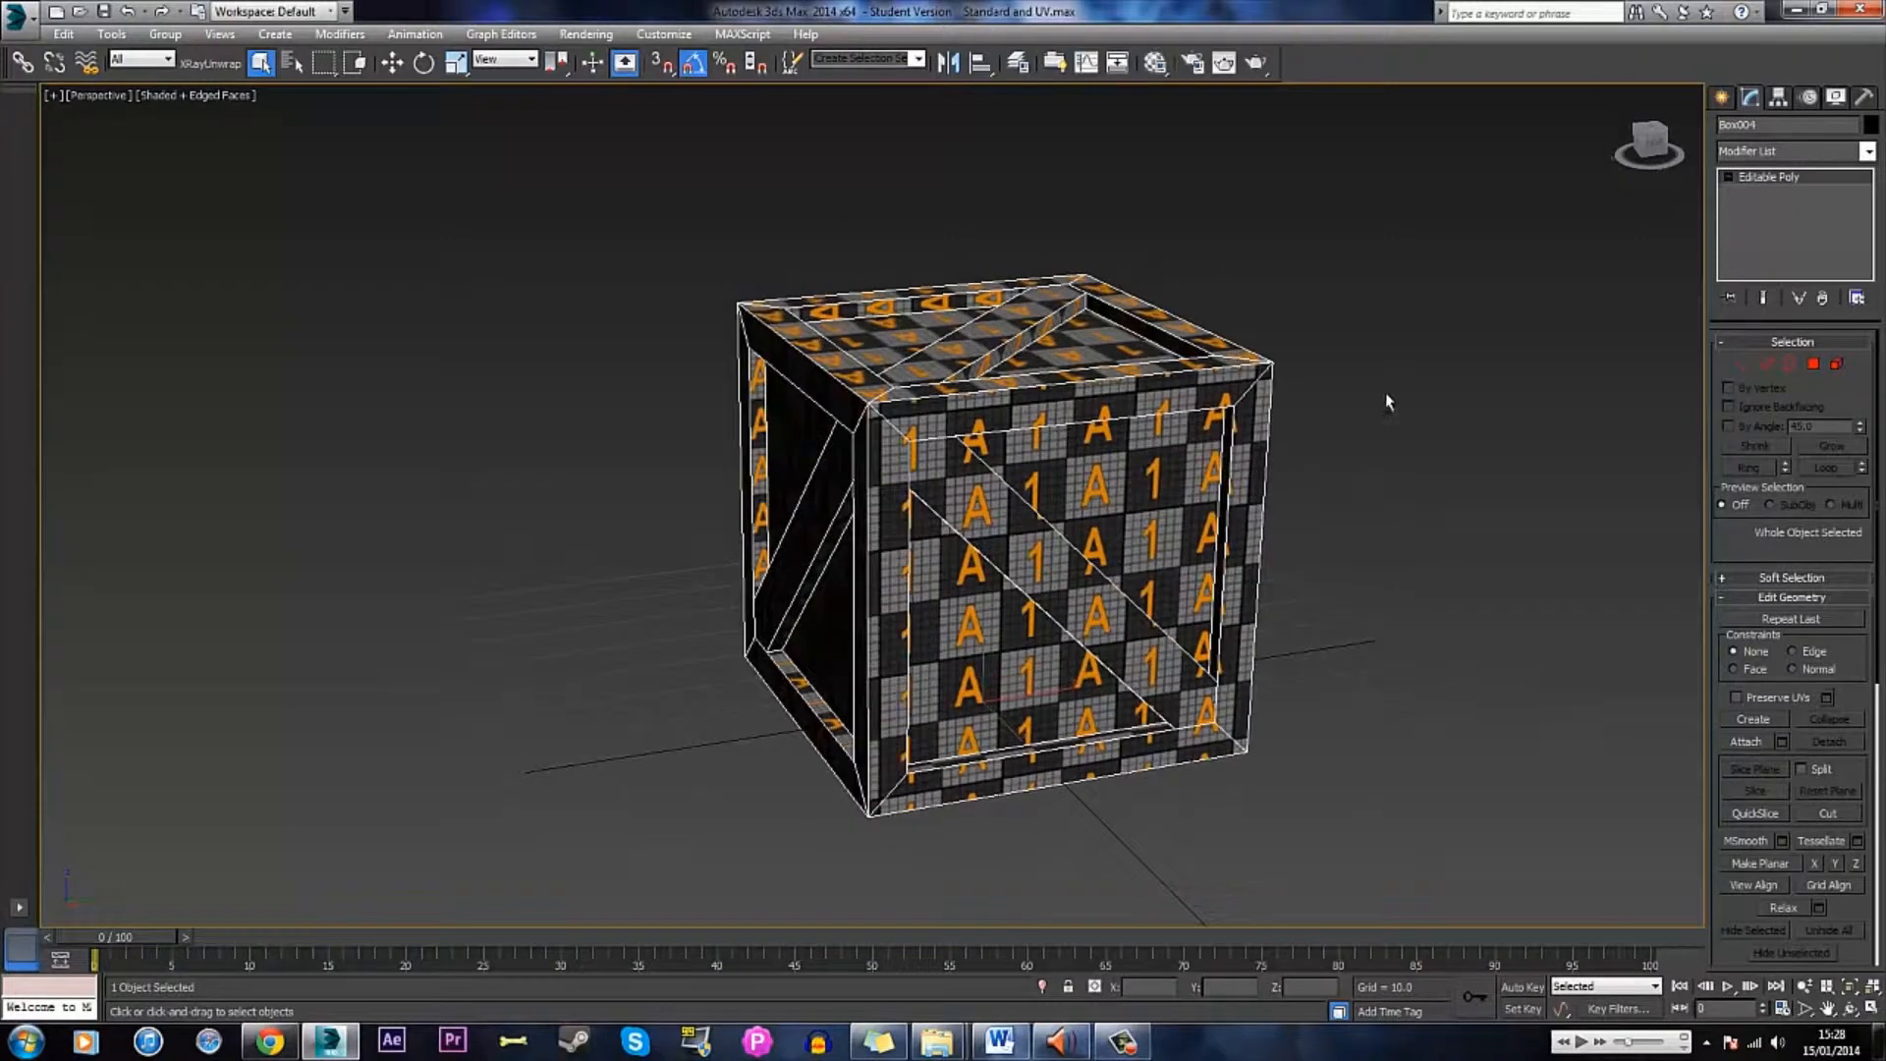
- Apply a fresh Unwrap UVW modifier to the crate and open its UV editor with the whole layout in view
click(1866, 153)
scroll(1792, 567, down, 2)
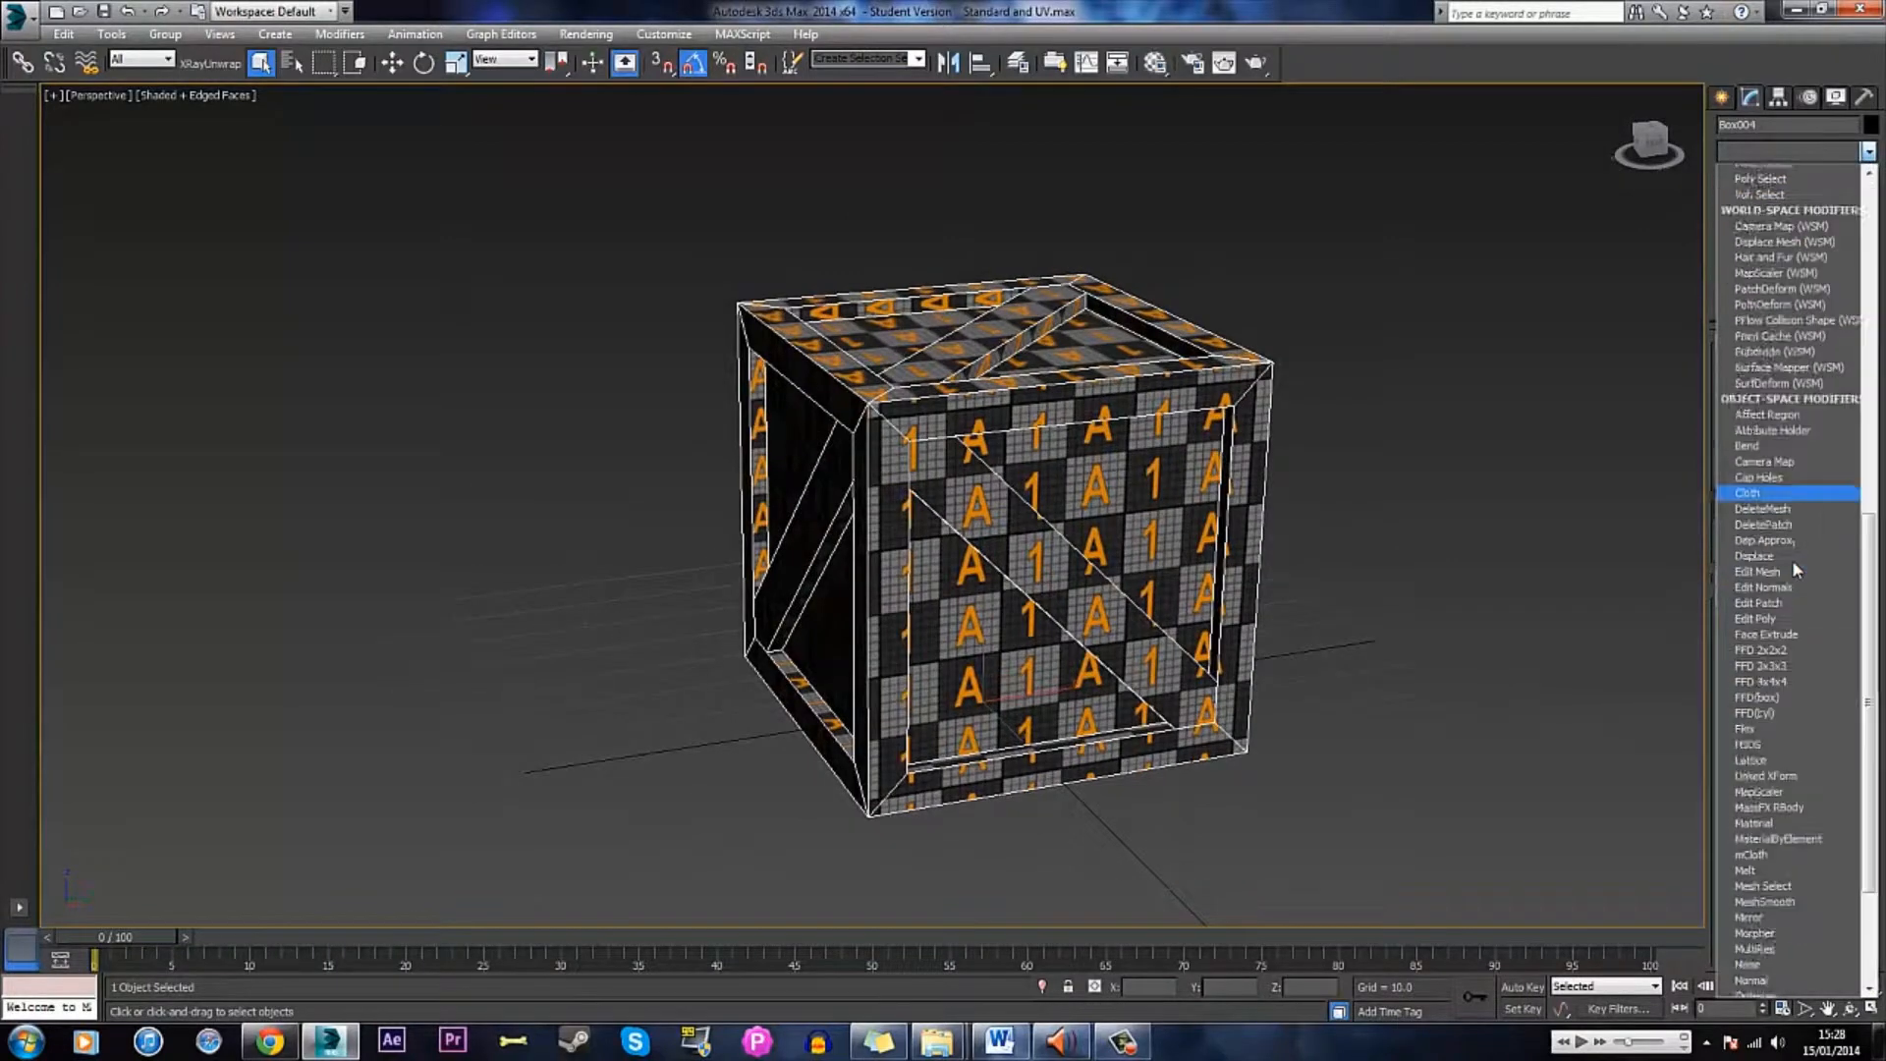
key(Return)
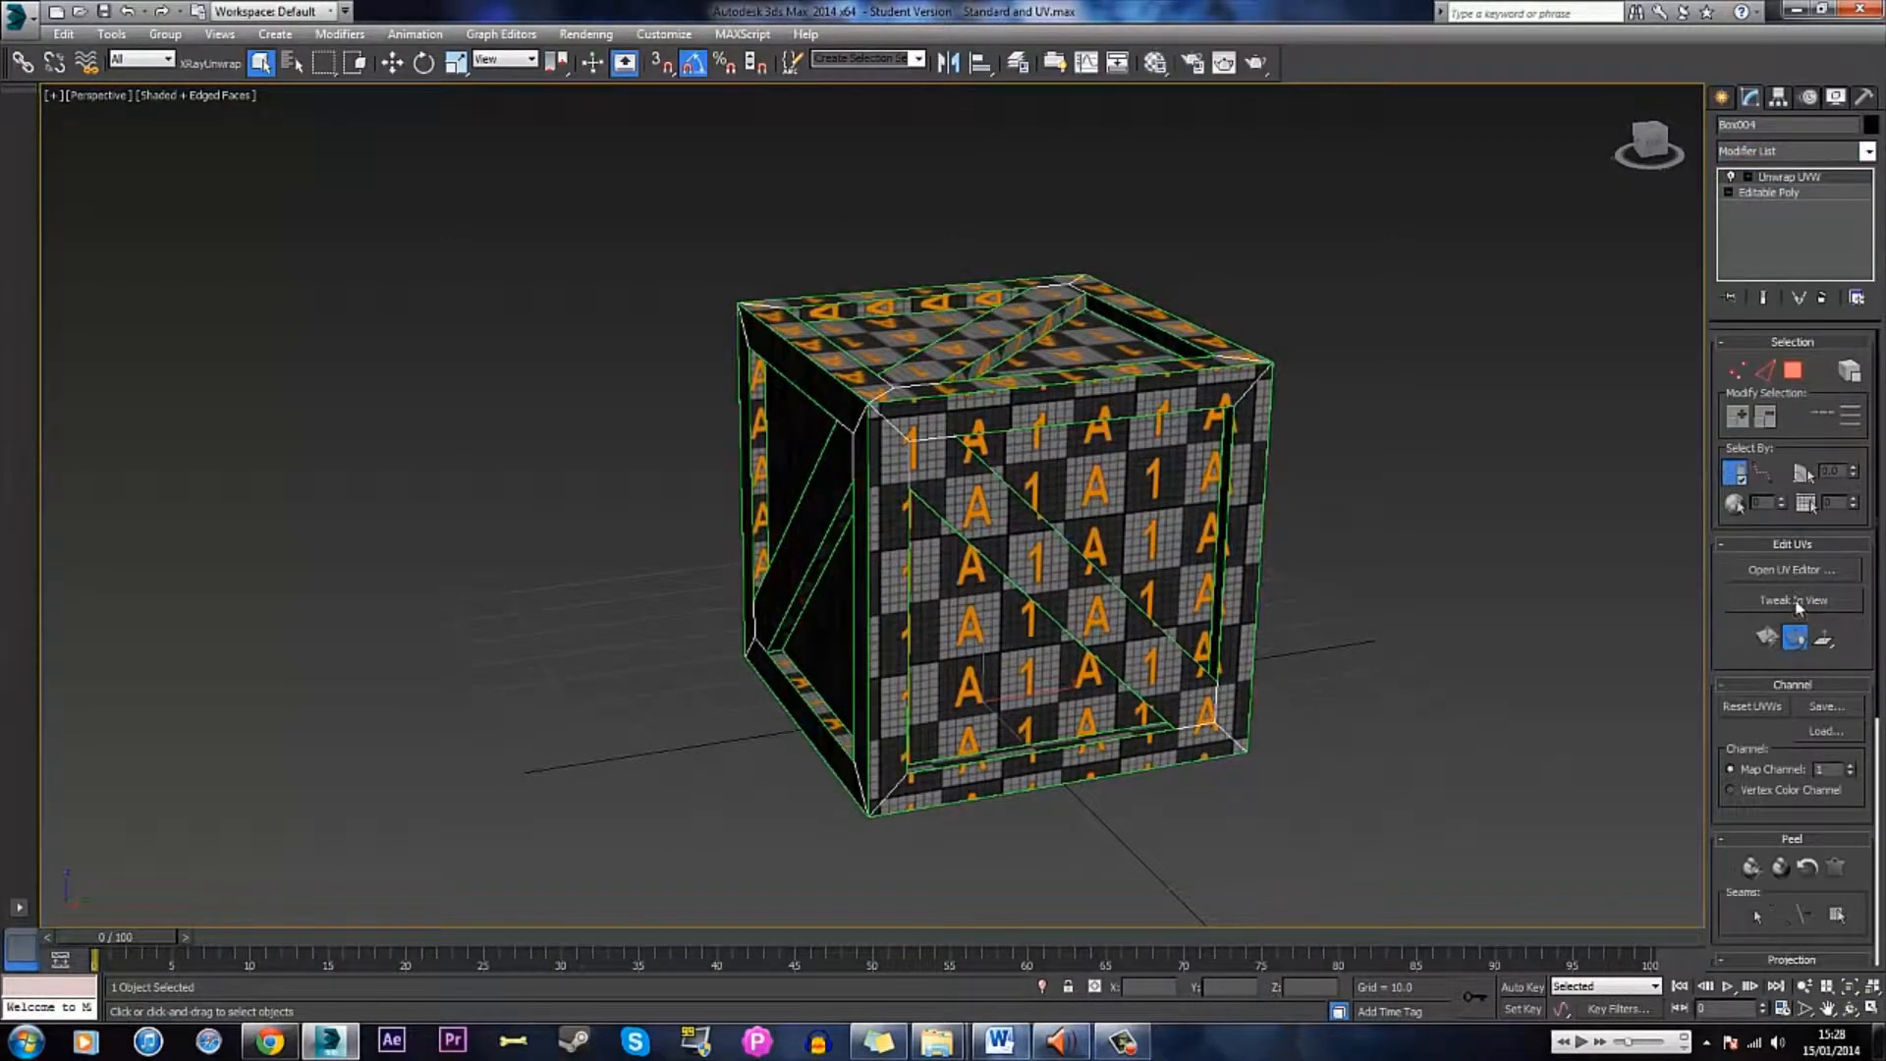
alt+middle_drag(1616, 577, 1385, 503)
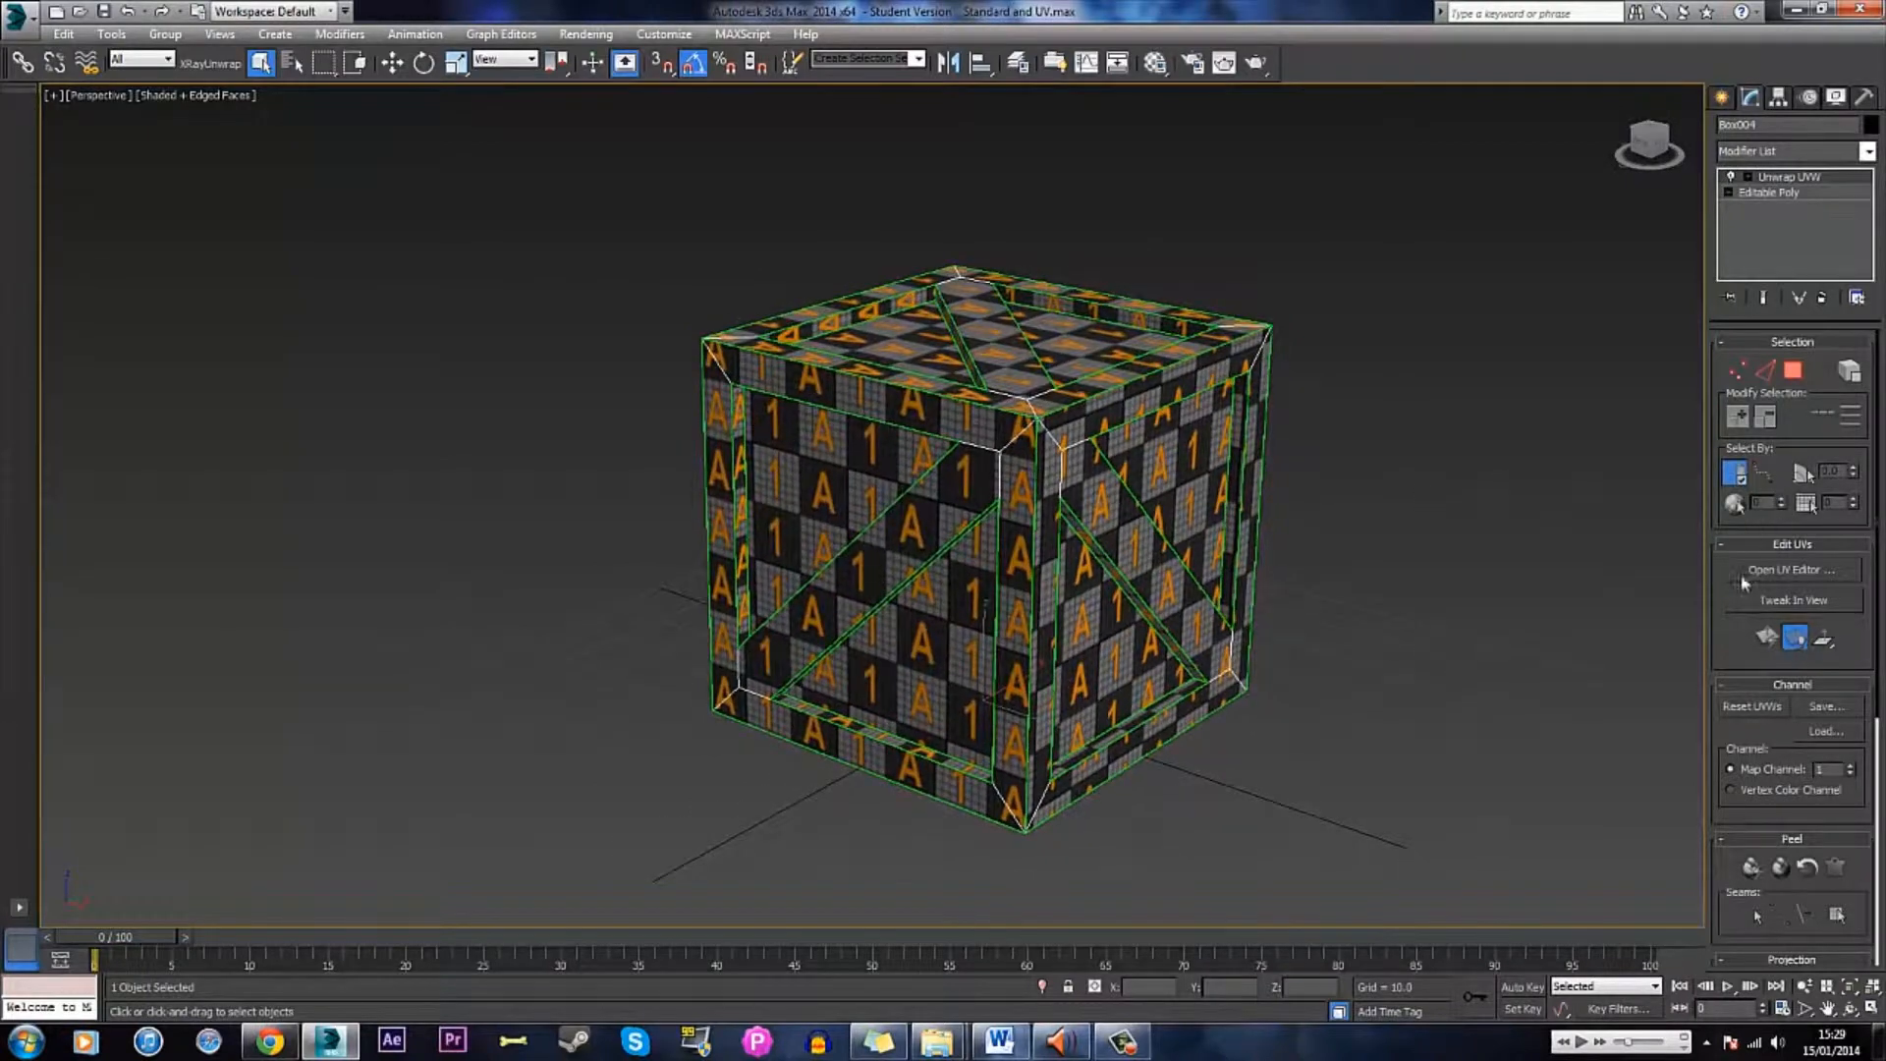
click(1786, 569)
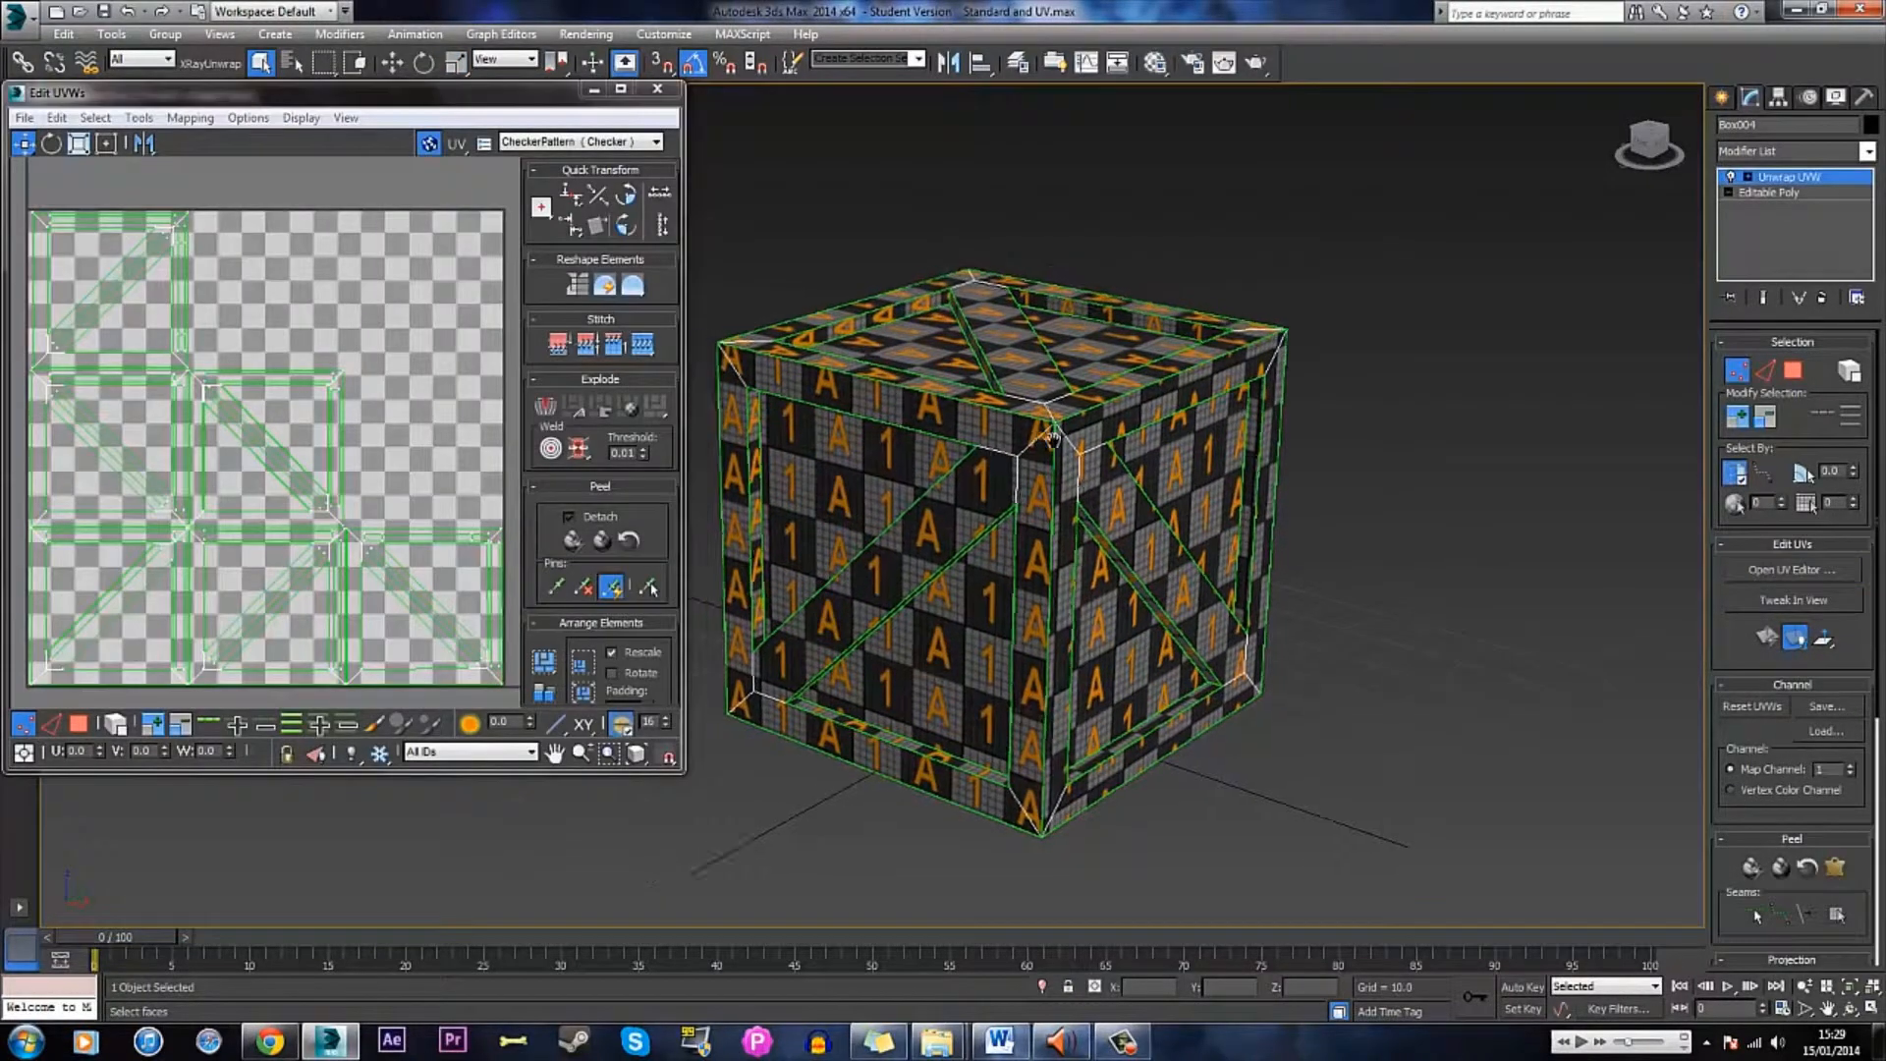
scroll(162, 261, down, 2)
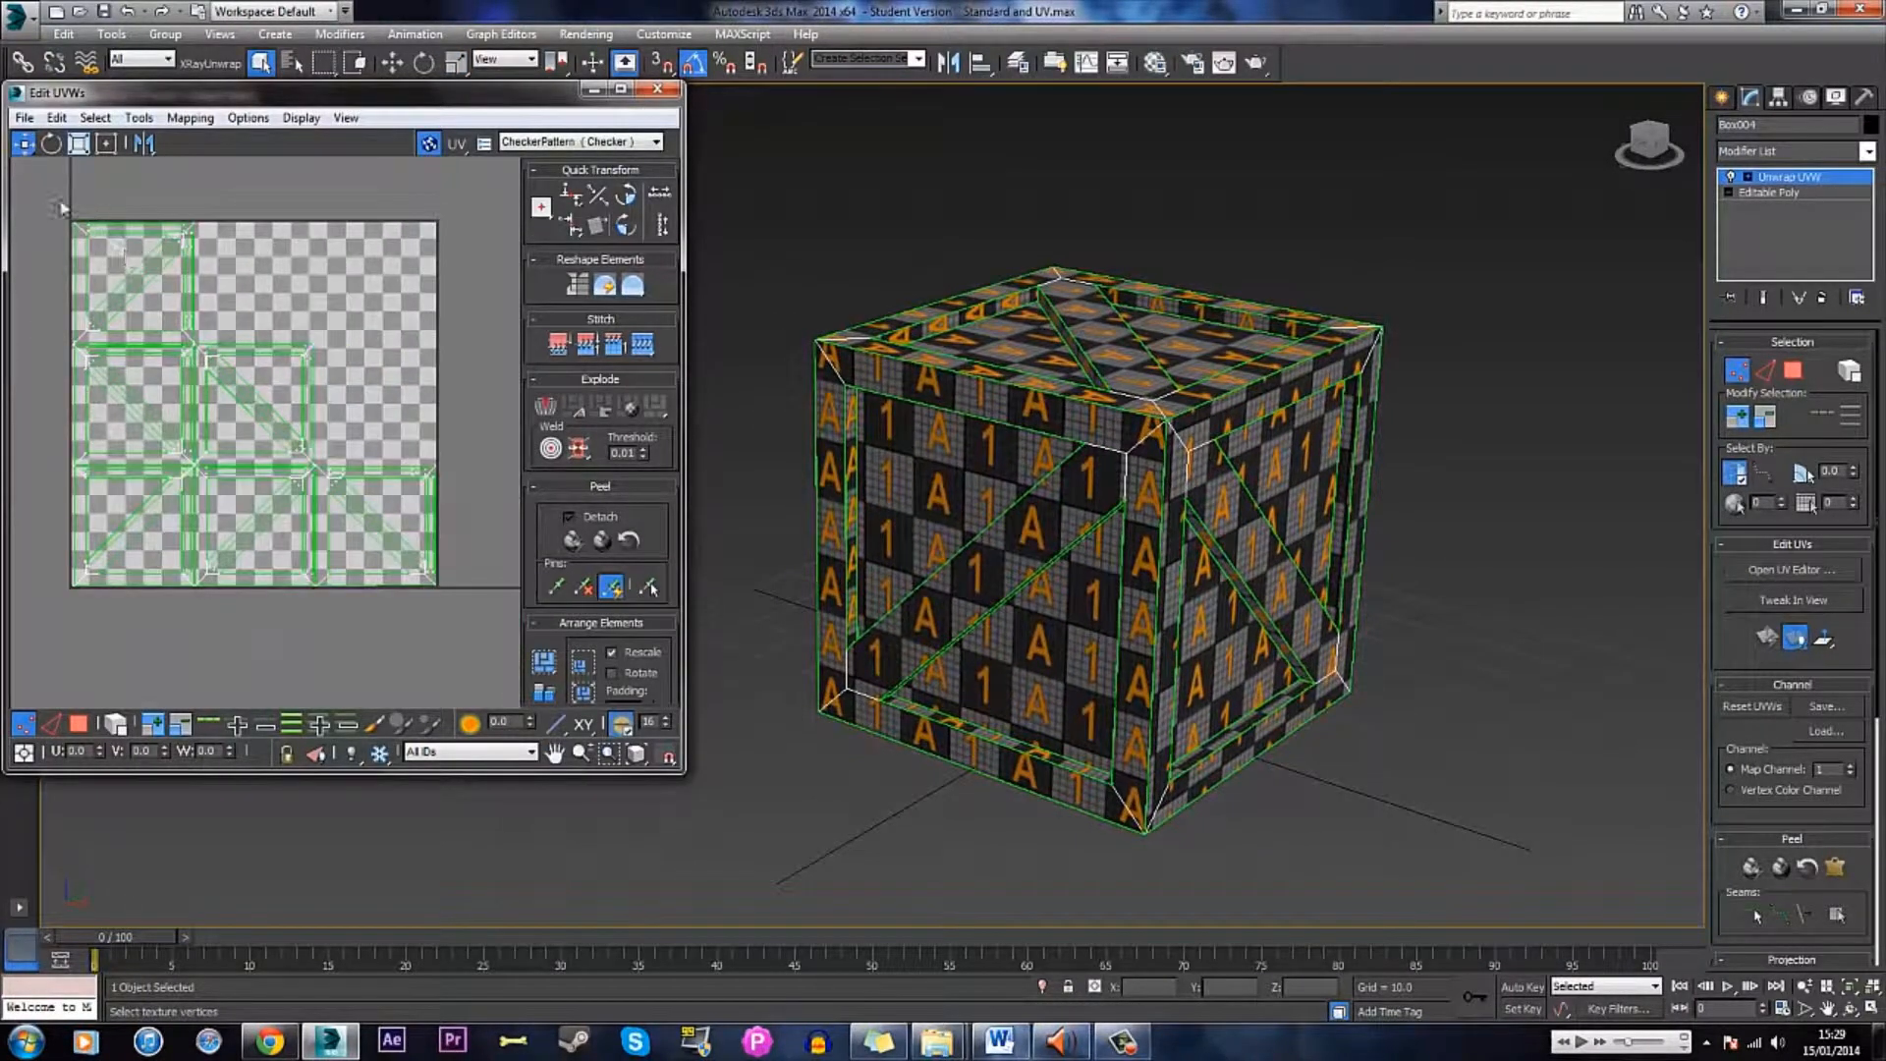
- Hide the checker background in the UV editor and switch to polygon selection, leaving no faces selected
click(427, 145)
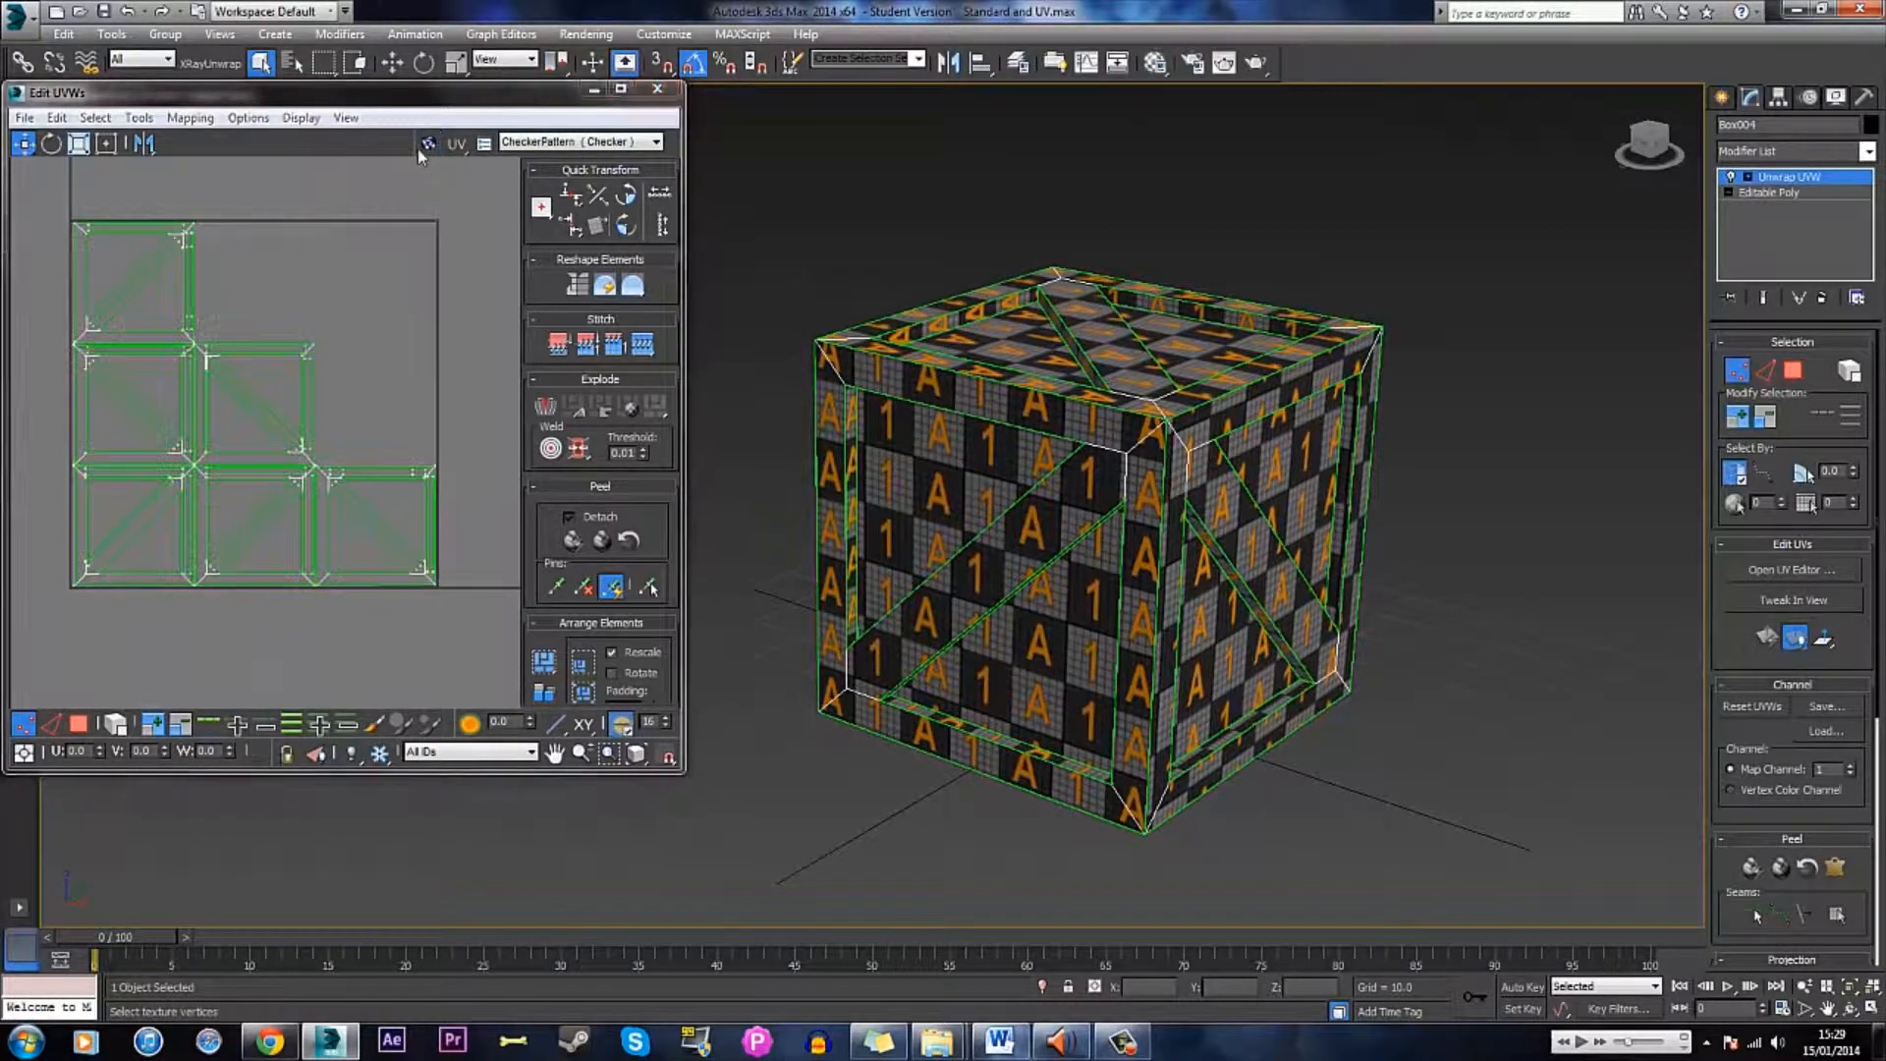
drag(70, 199, 484, 633)
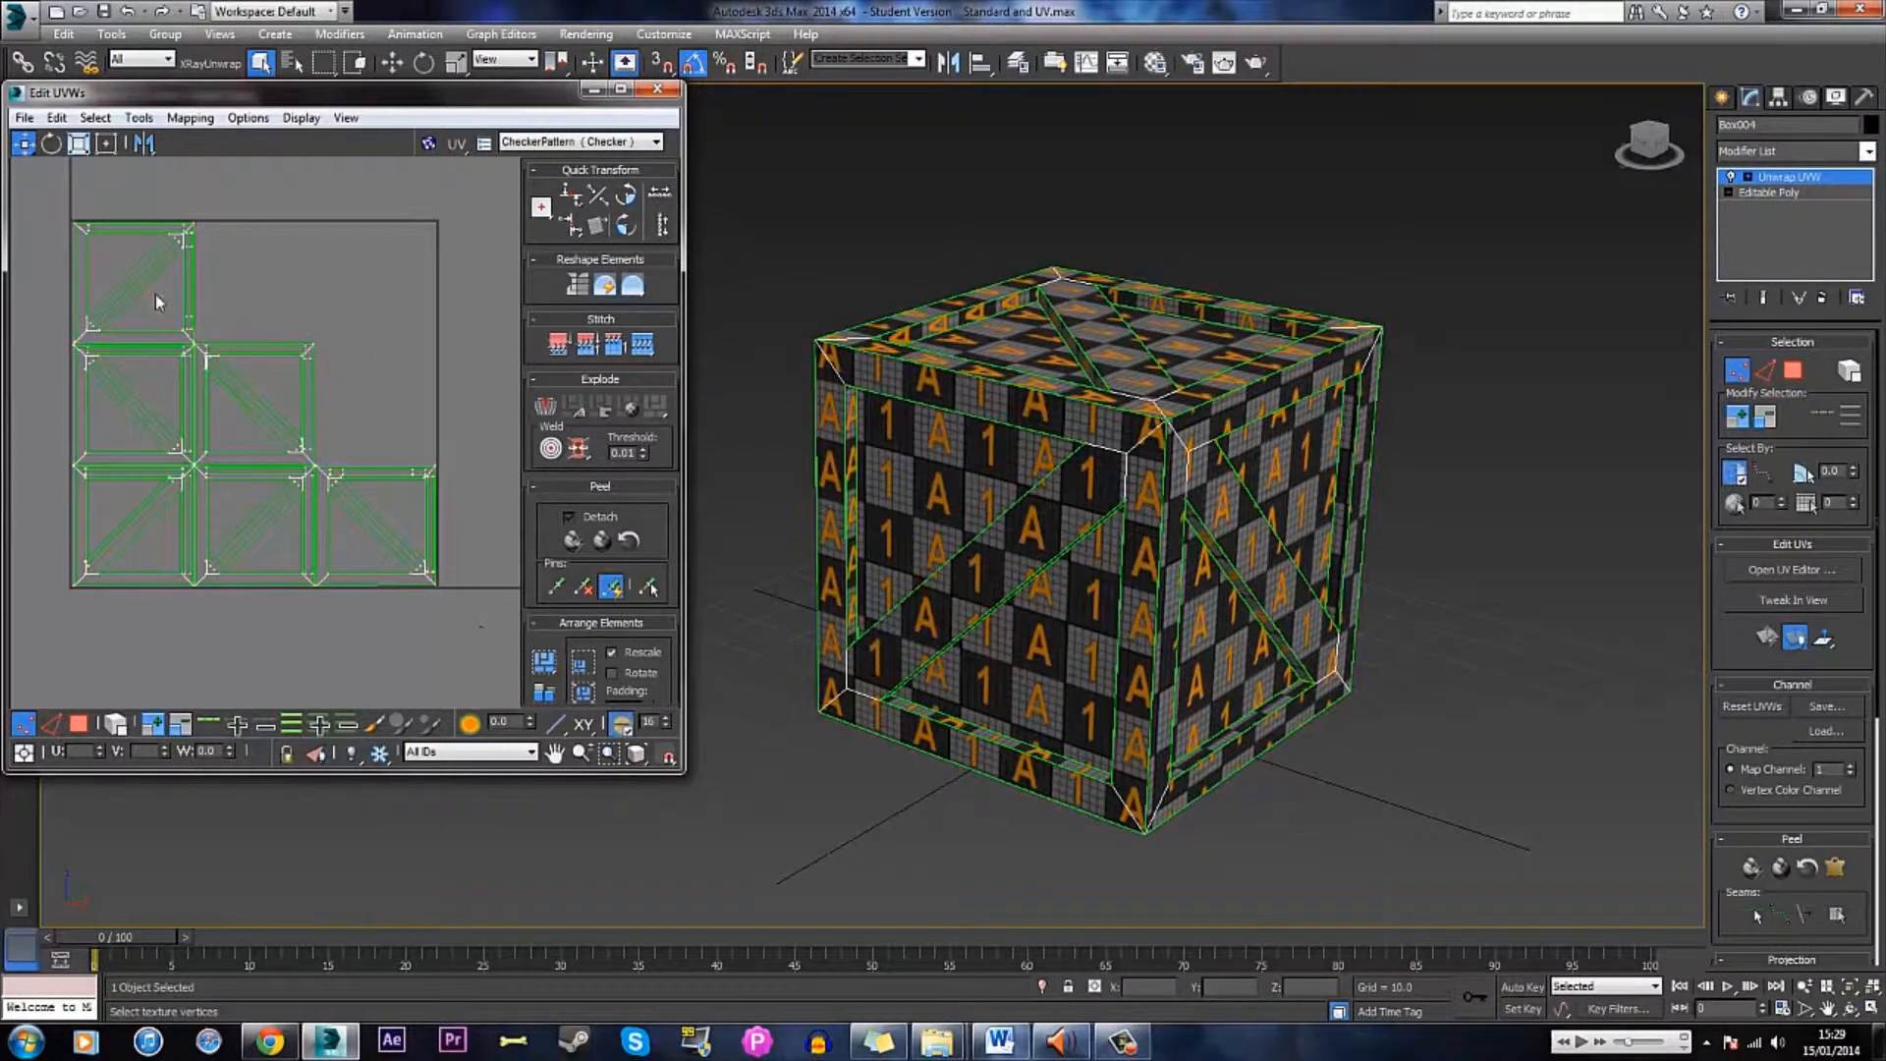
mouse_move(49, 198)
mouse_down()
mouse_move(215, 420)
mouse_move(432, 595)
mouse_move(488, 610)
mouse_move(485, 634)
mouse_move(54, 216)
mouse_up()
click(79, 725)
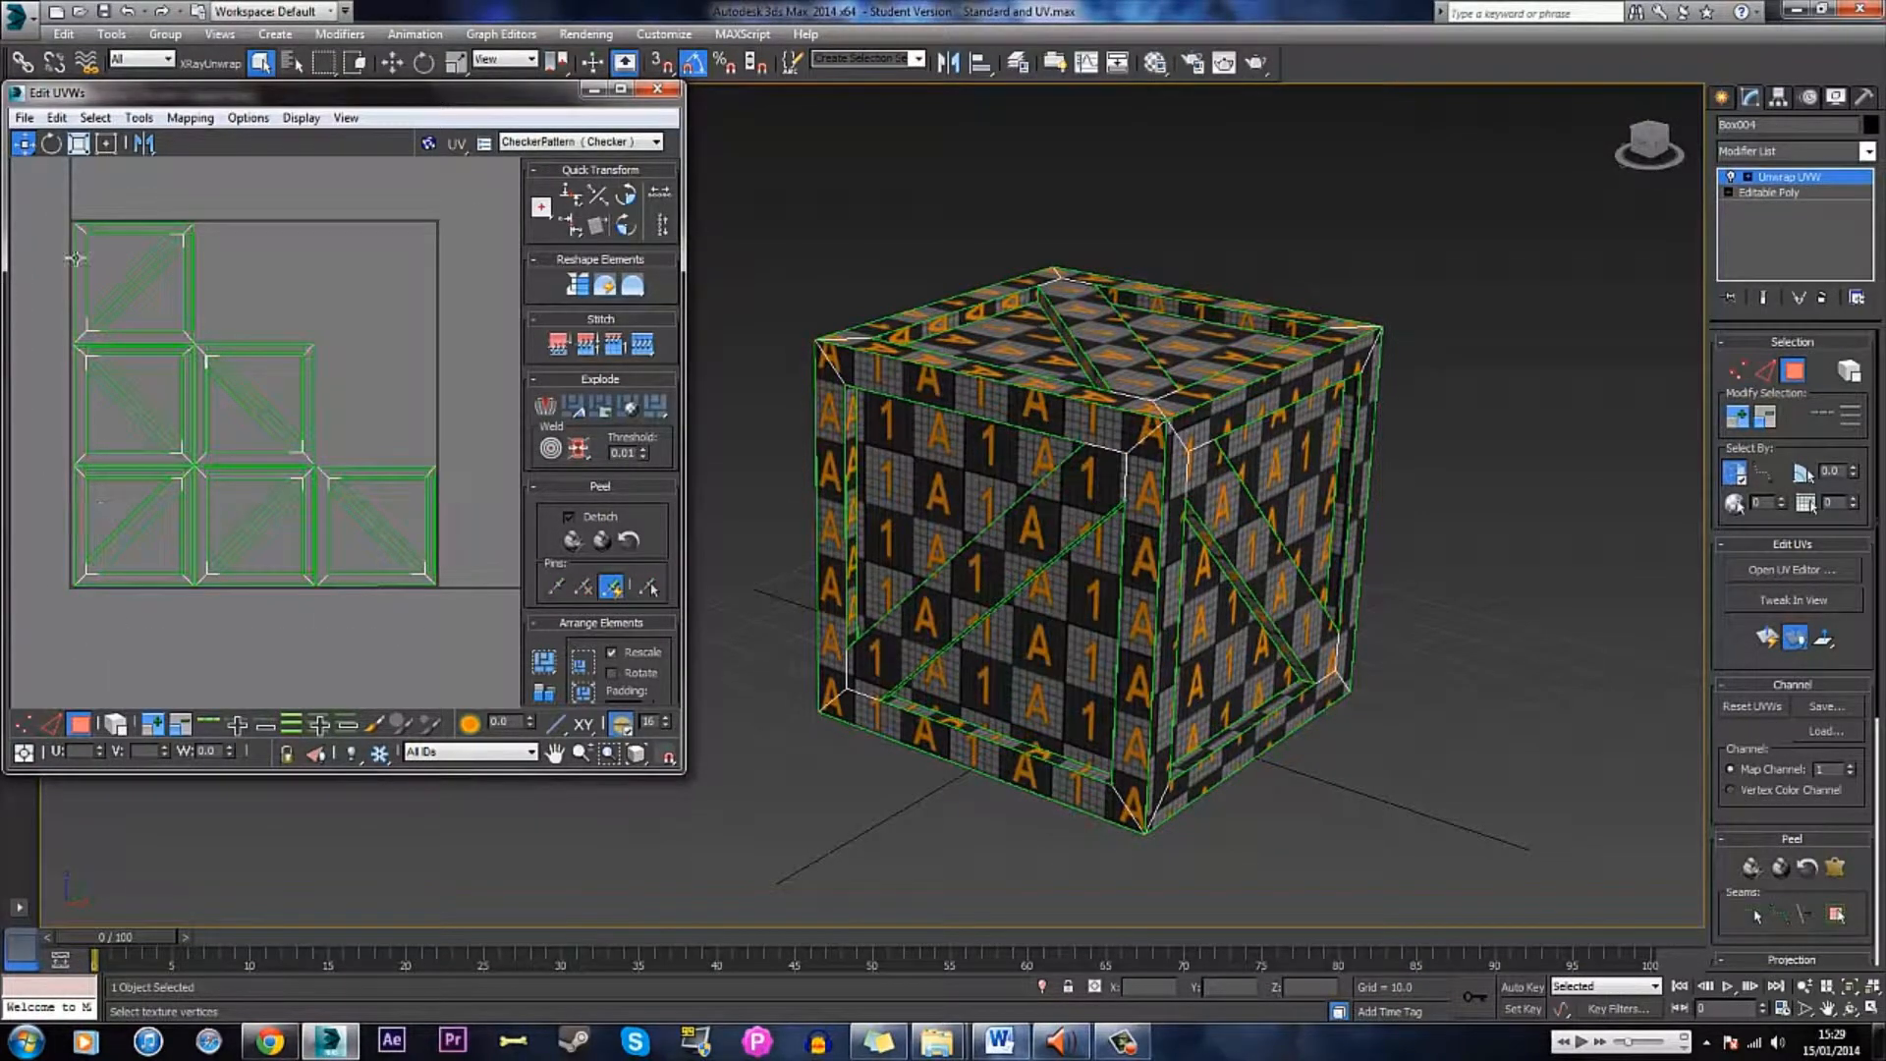
drag(312, 542, 462, 623)
click(462, 622)
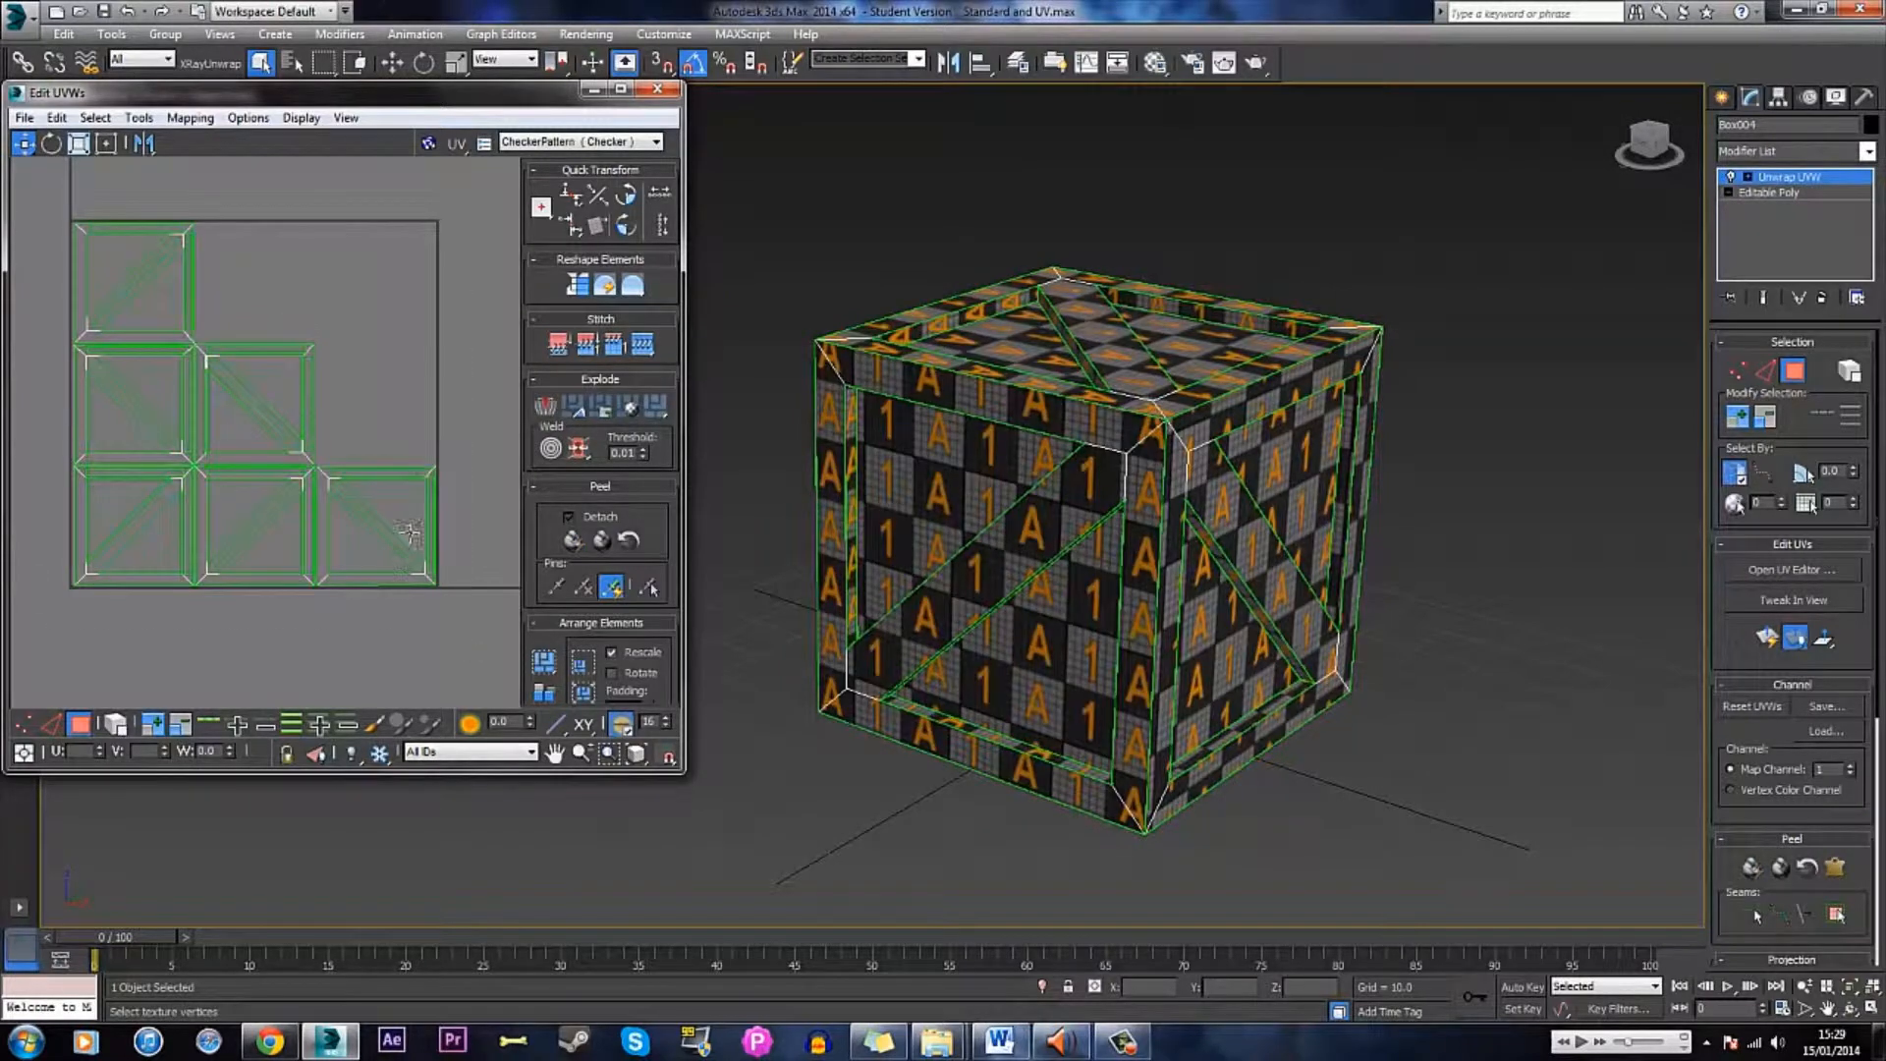
- Open the Render UVW Template settings and place the dialog clear of the UV shells
click(138, 118)
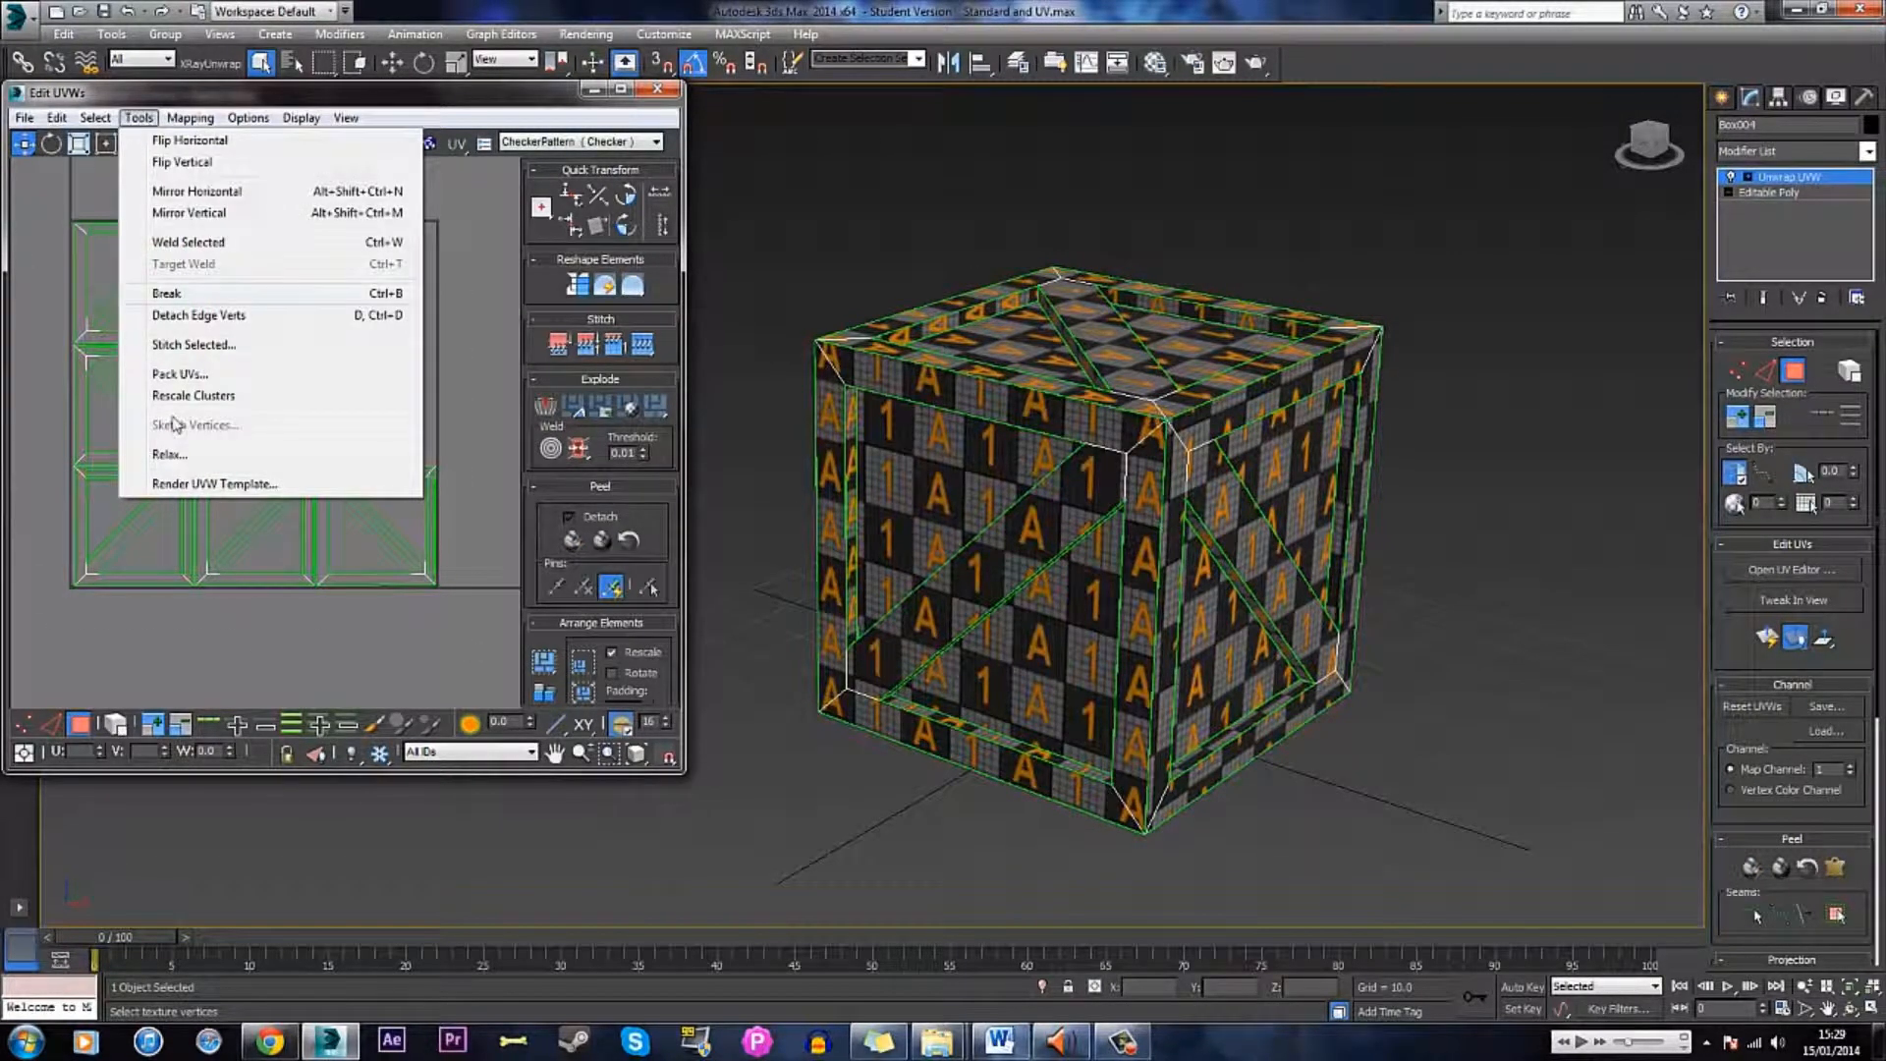
click(201, 483)
drag(65, 149, 561, 197)
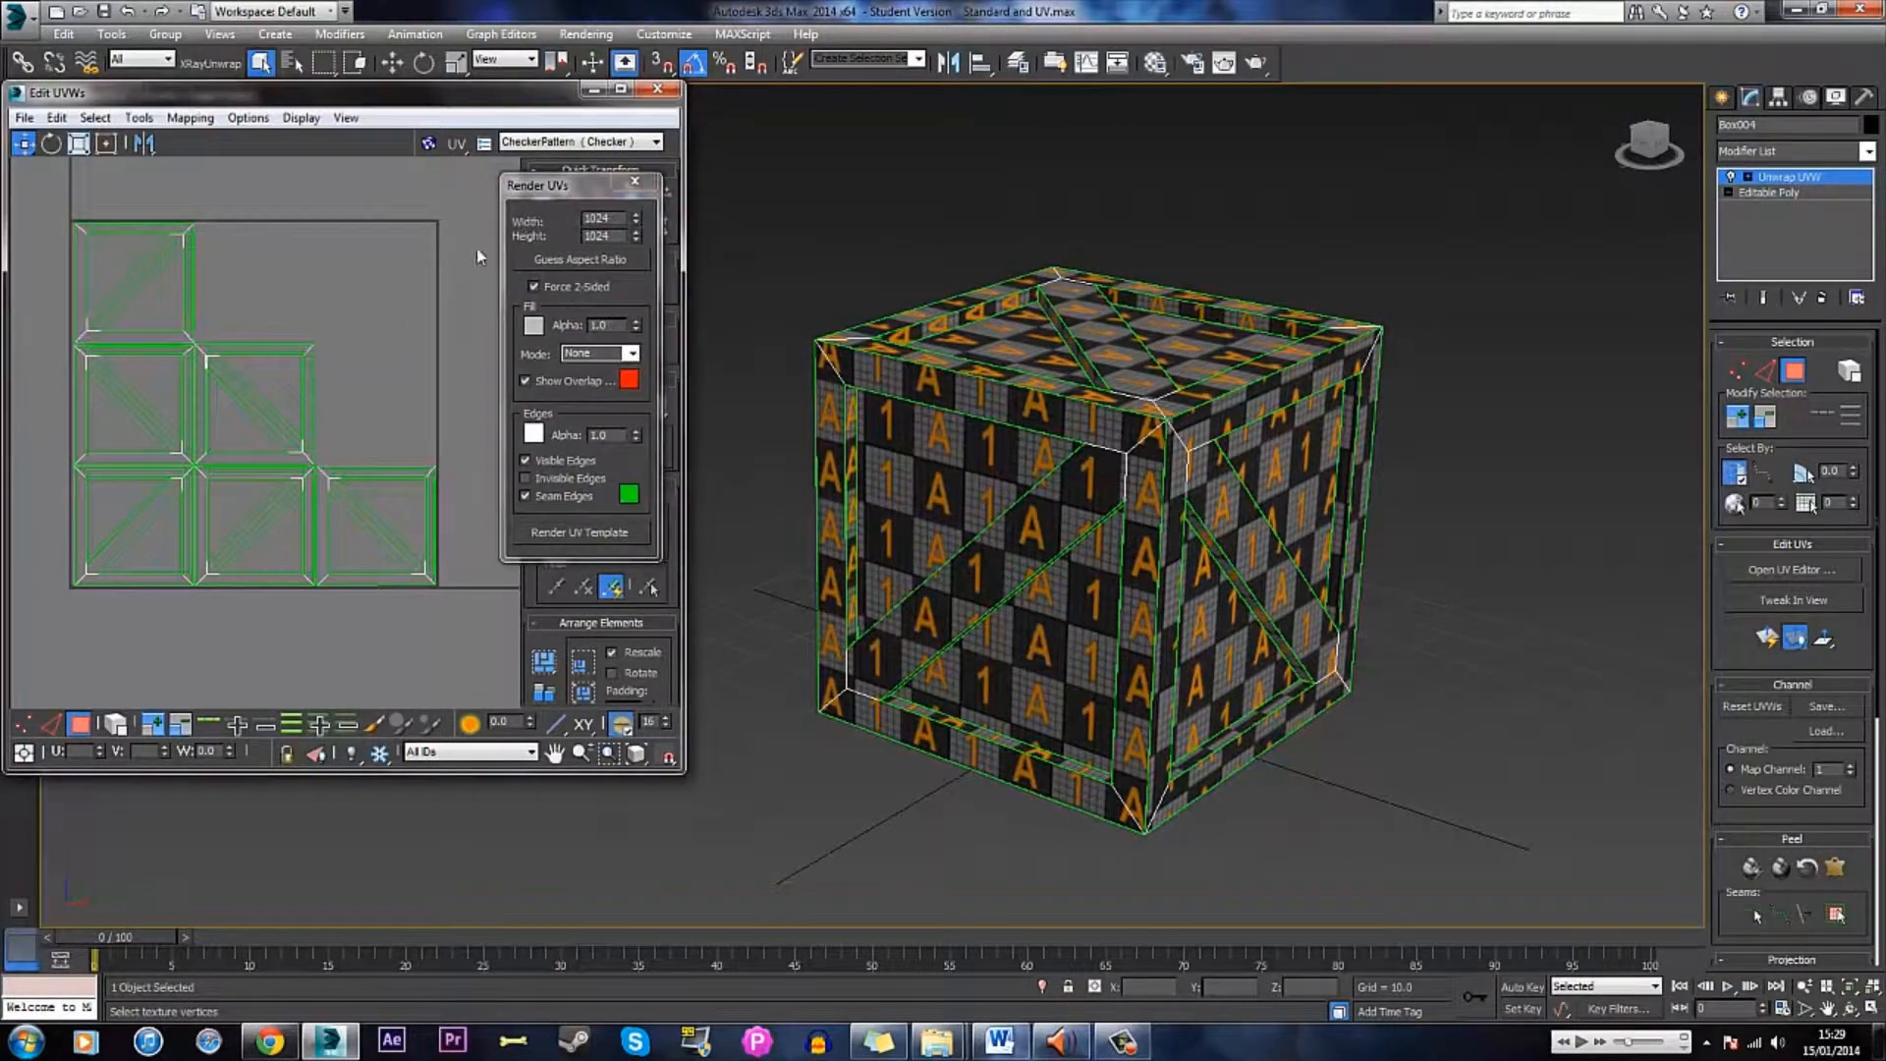
double_click(599, 217)
key(Tab)
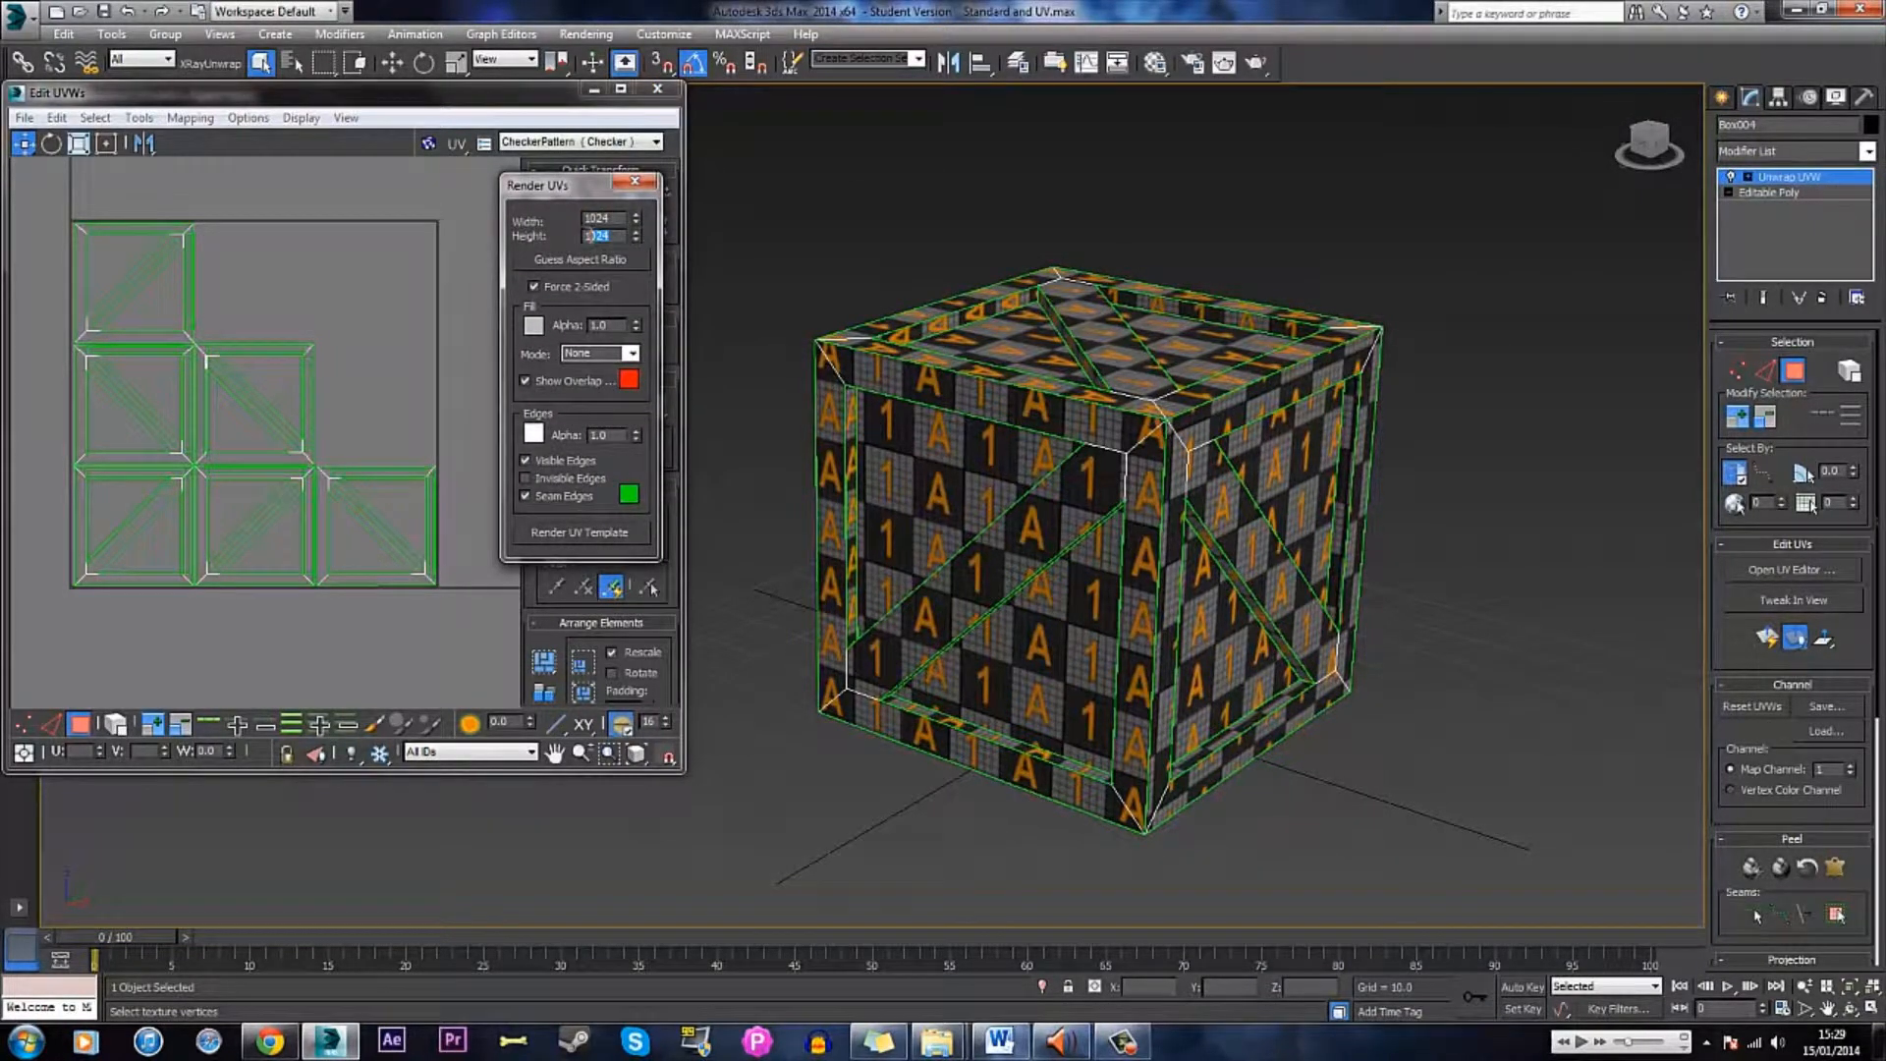
click(1028, 393)
scroll(1028, 393, down, 3)
click(1347, 368)
mouse_move(1261, 376)
alt+middle_down()
mouse_move(1110, 378)
mouse_move(1235, 383)
alt+middle_up()
scroll(1235, 382, up, 3)
scroll(1228, 378, up, 2)
scroll(1197, 371, down, 4)
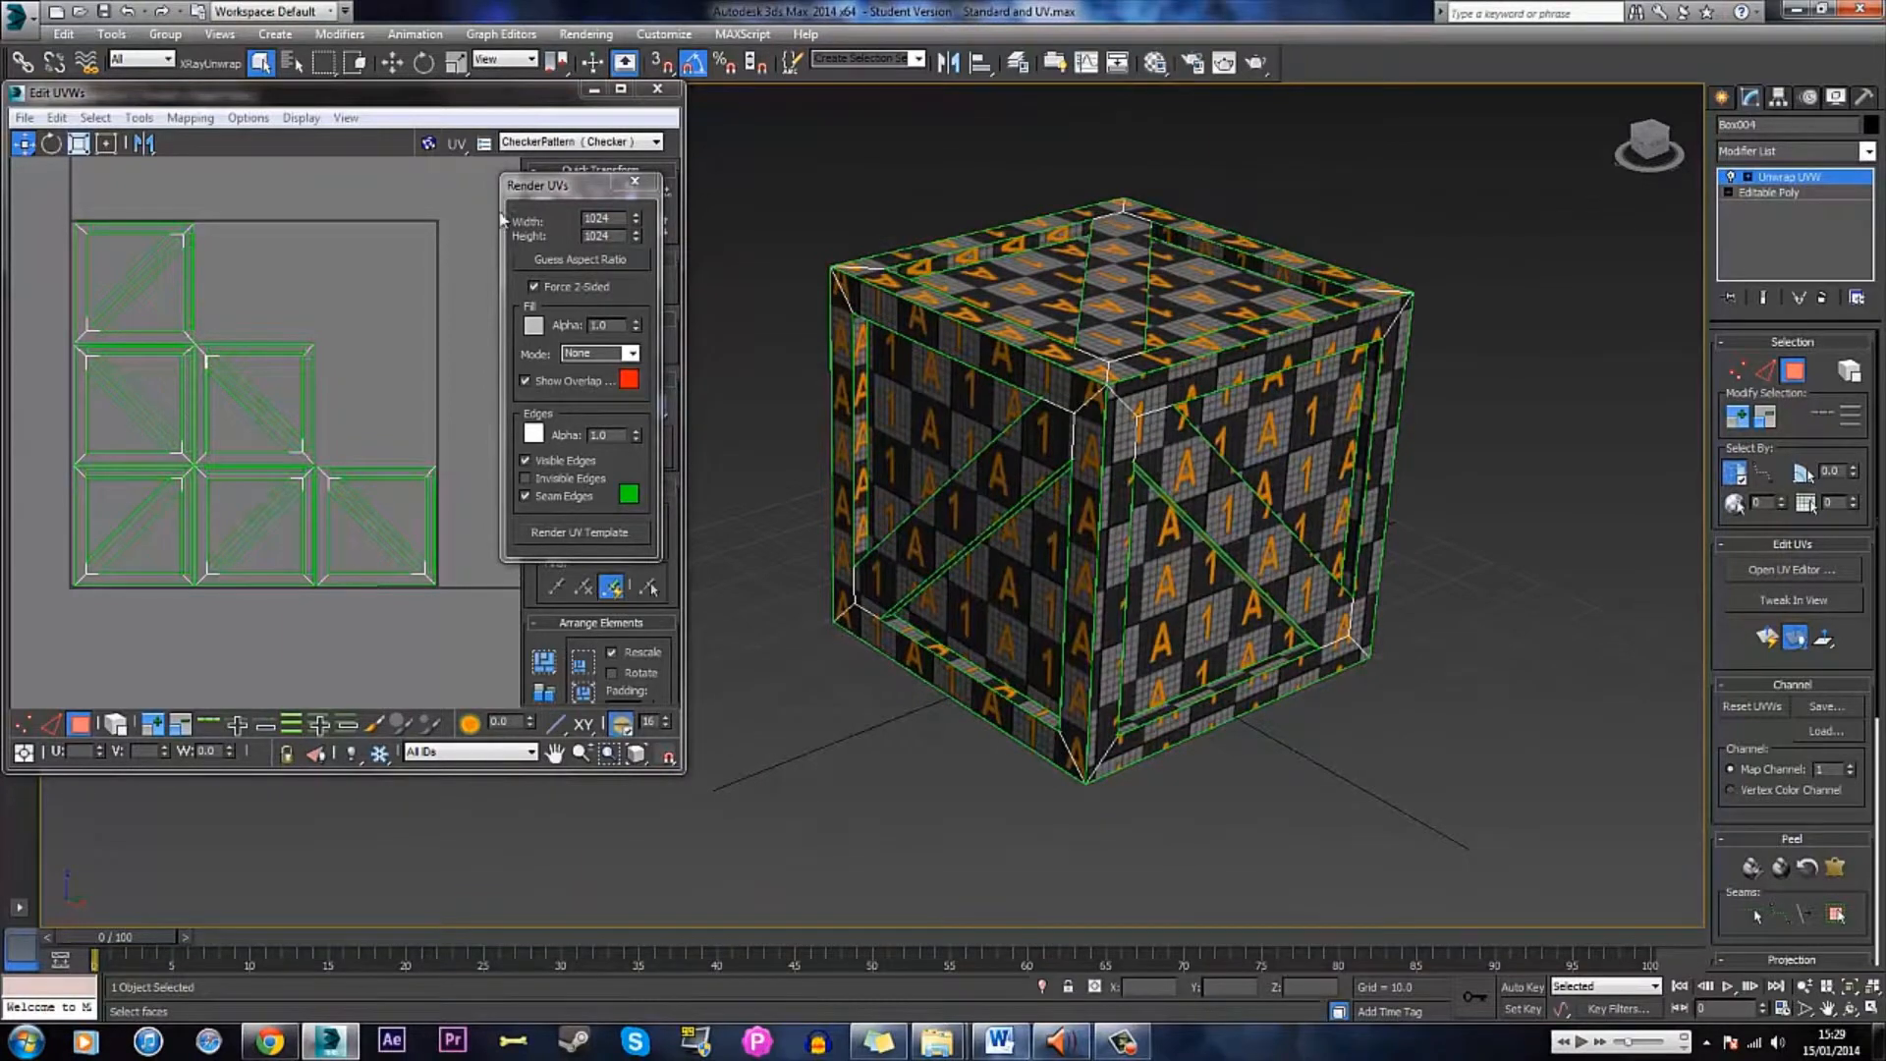
- Try guessing the UV template's aspect ratio, and set the height back to 1024
double_click(612, 217)
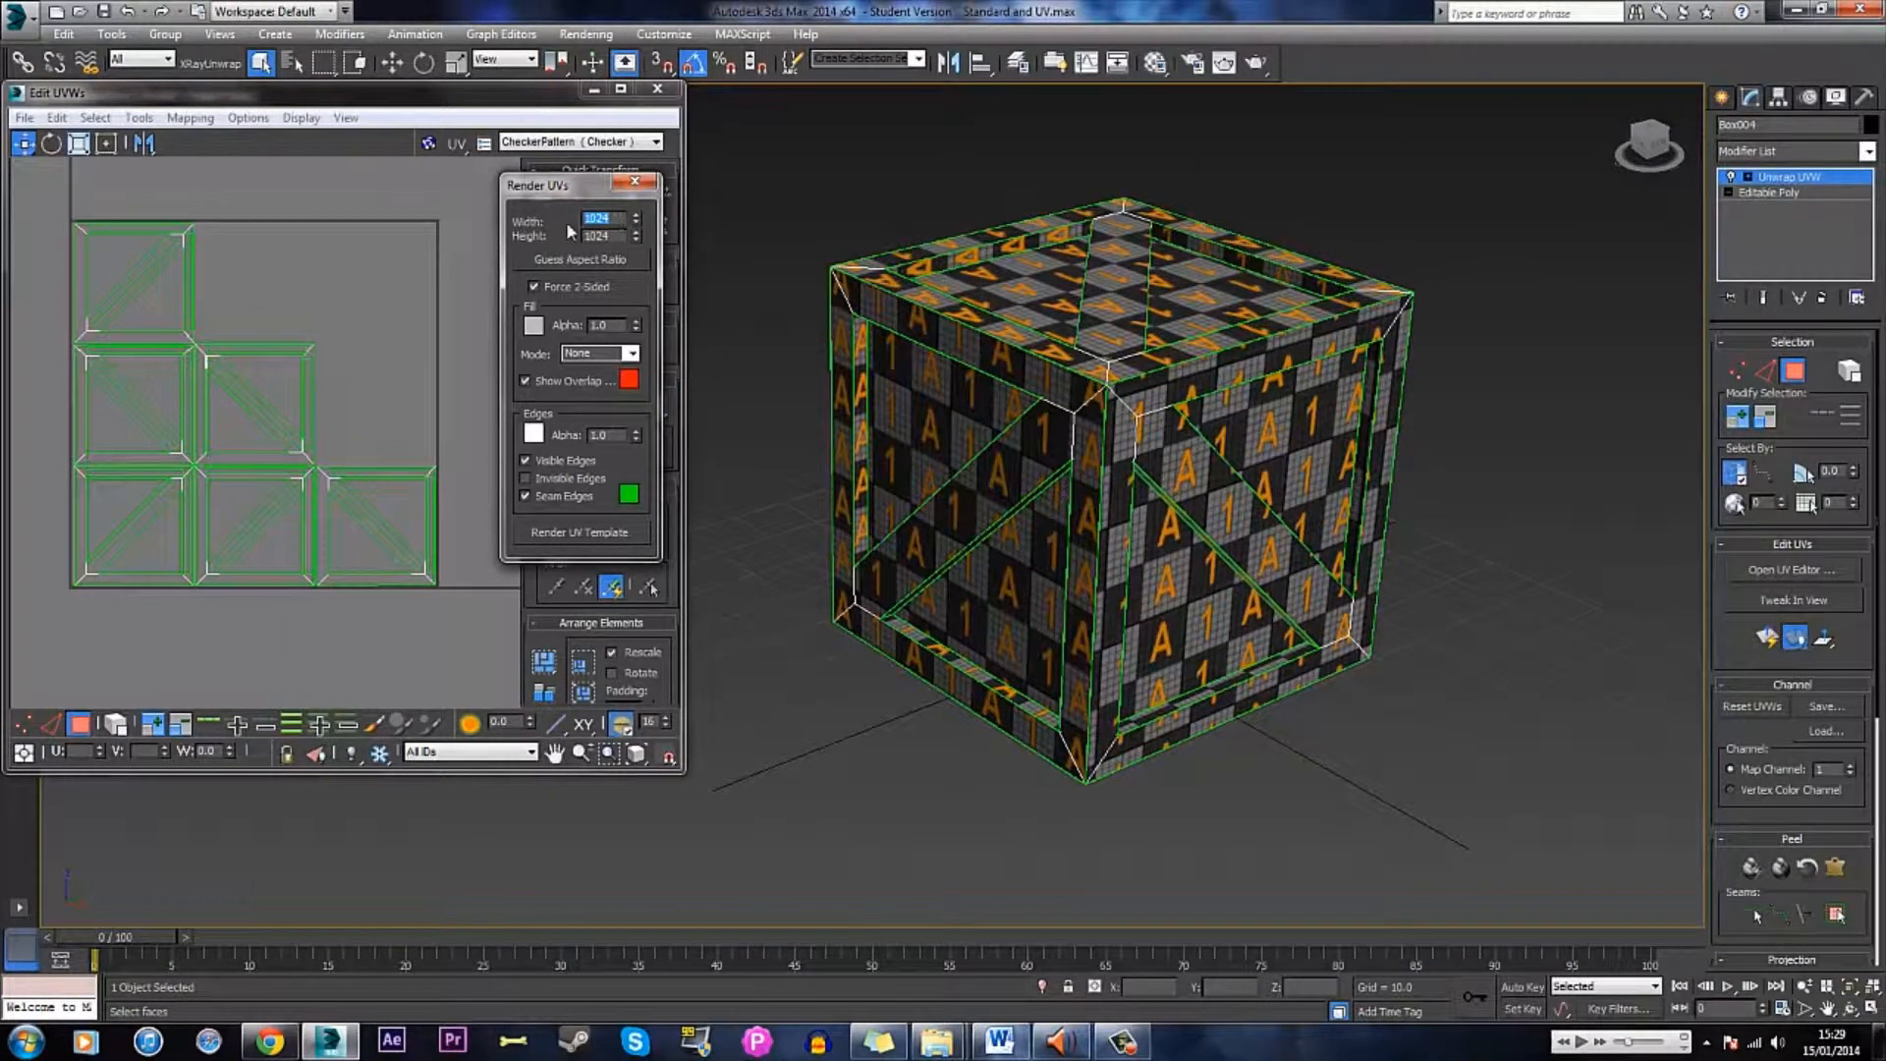
click(664, 234)
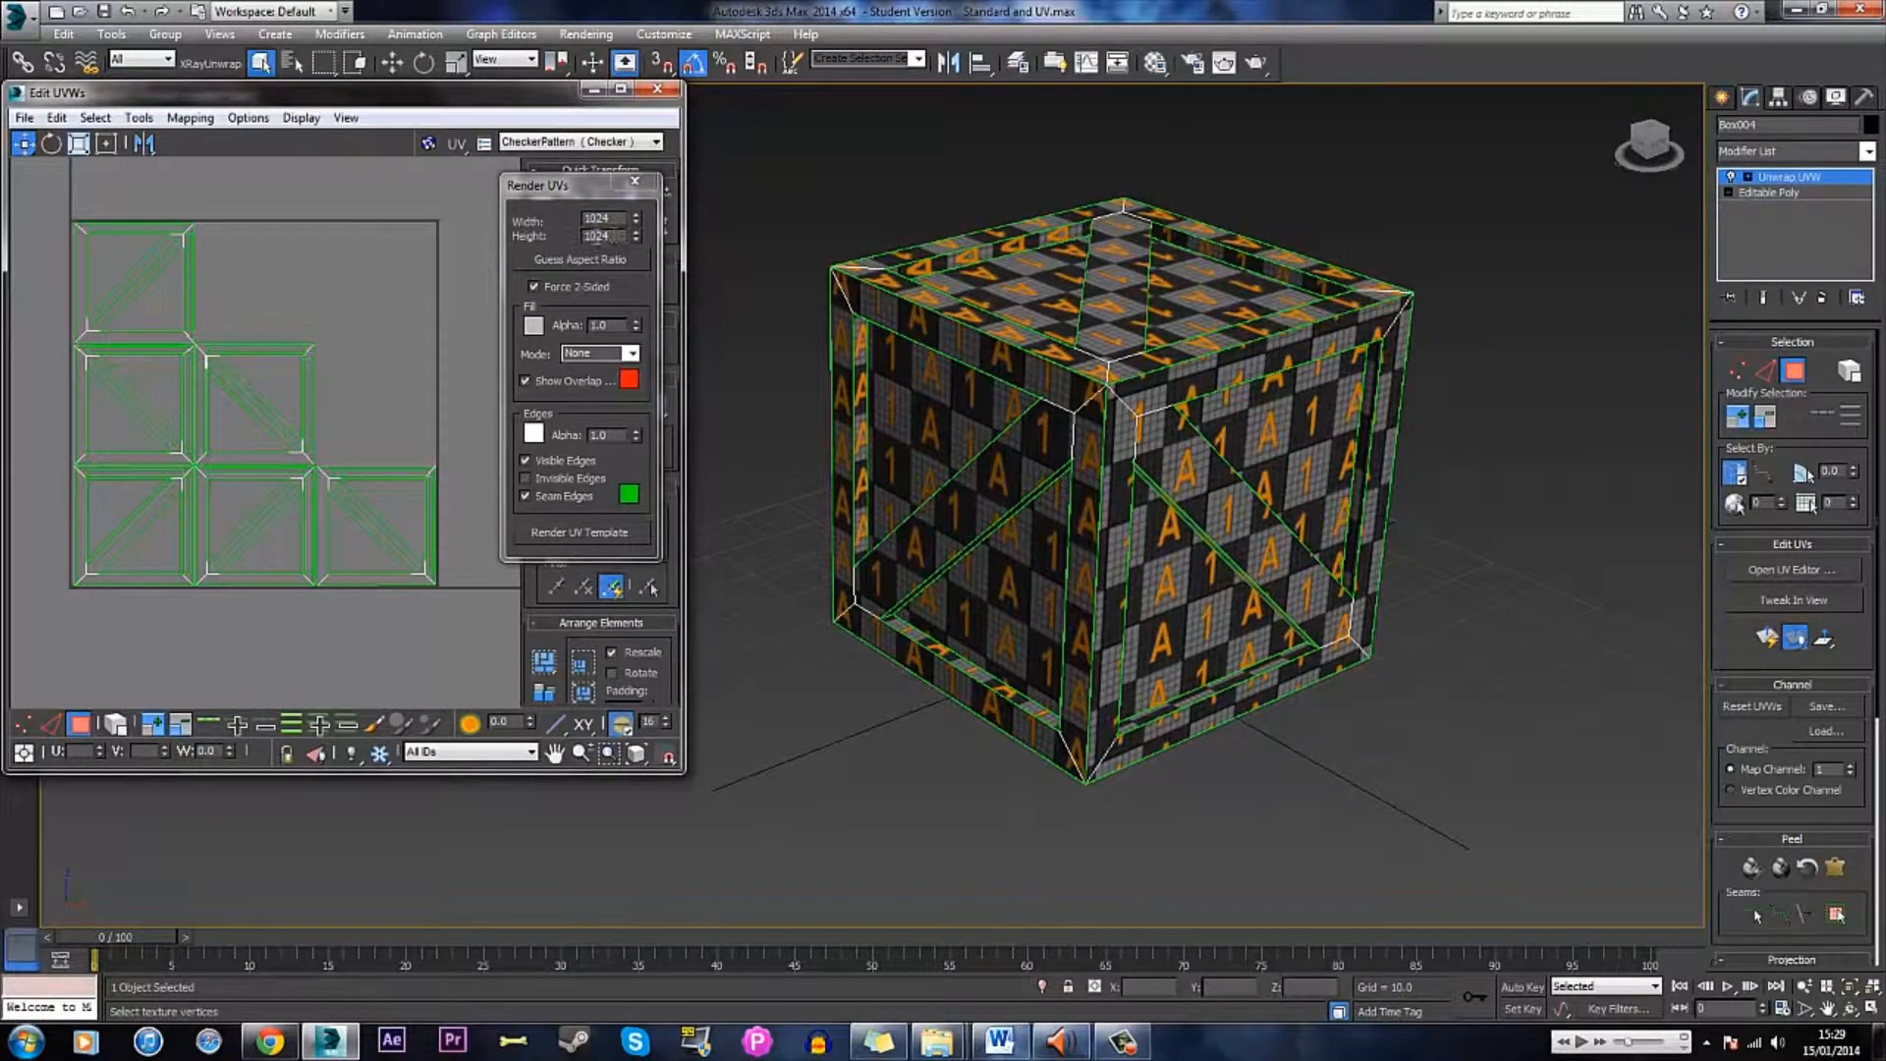
click(582, 261)
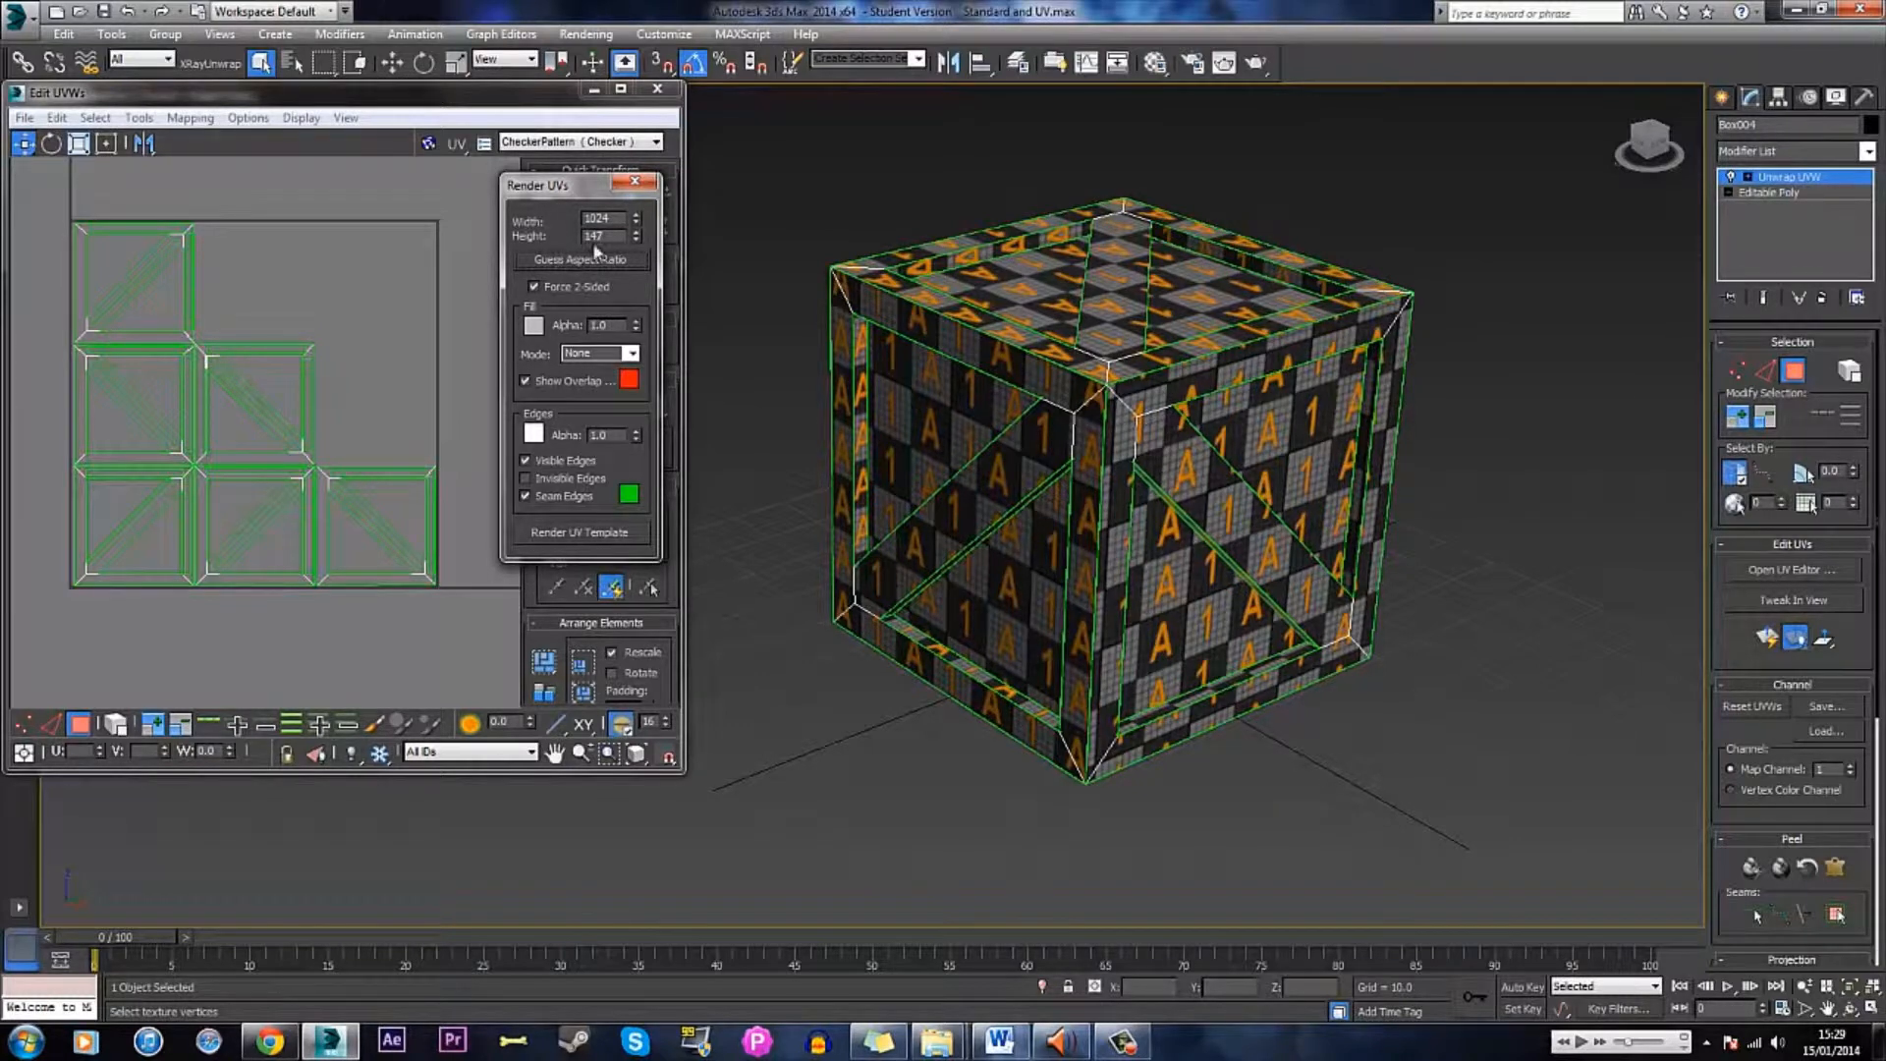
drag(610, 232, 548, 237)
text(1)
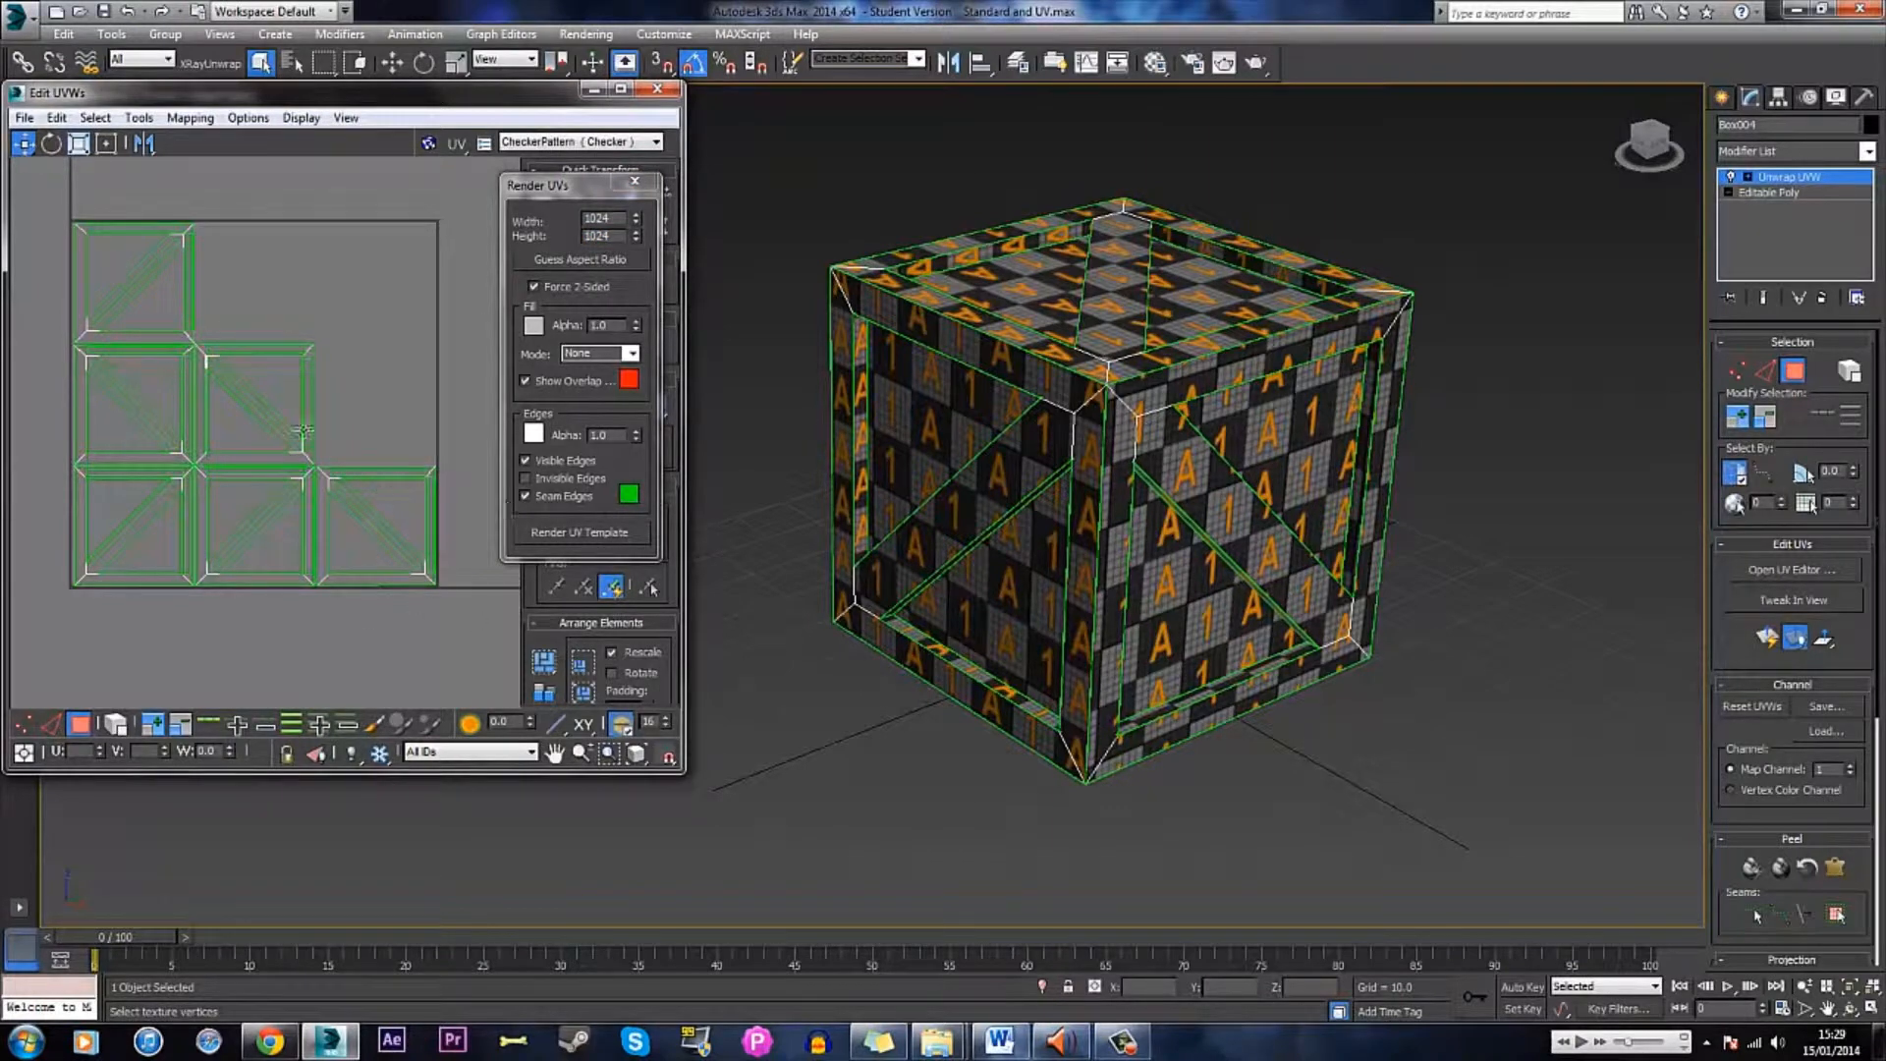
- Exclude seam edges from the UV template render
click(525, 495)
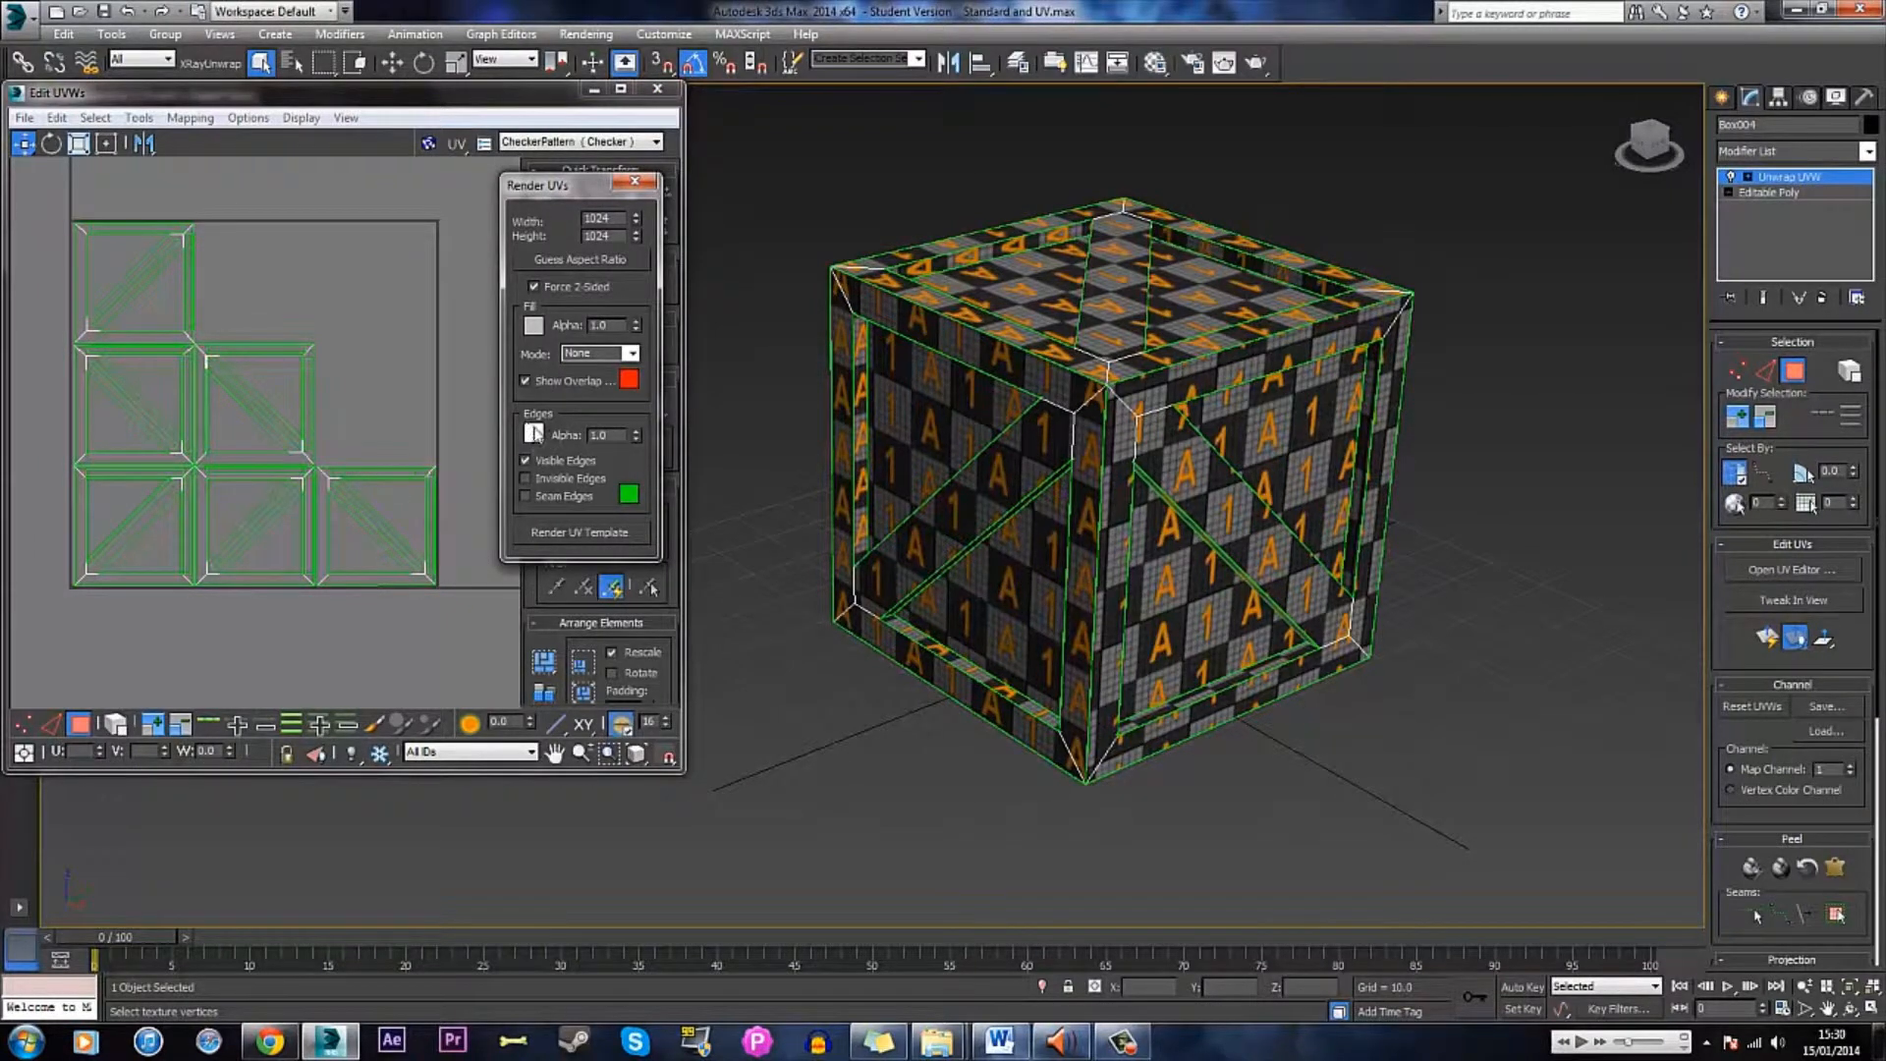
- Examine the edge lines and corners of the packed UV shells up close and across the whole layout
scroll(282, 424, up, 2)
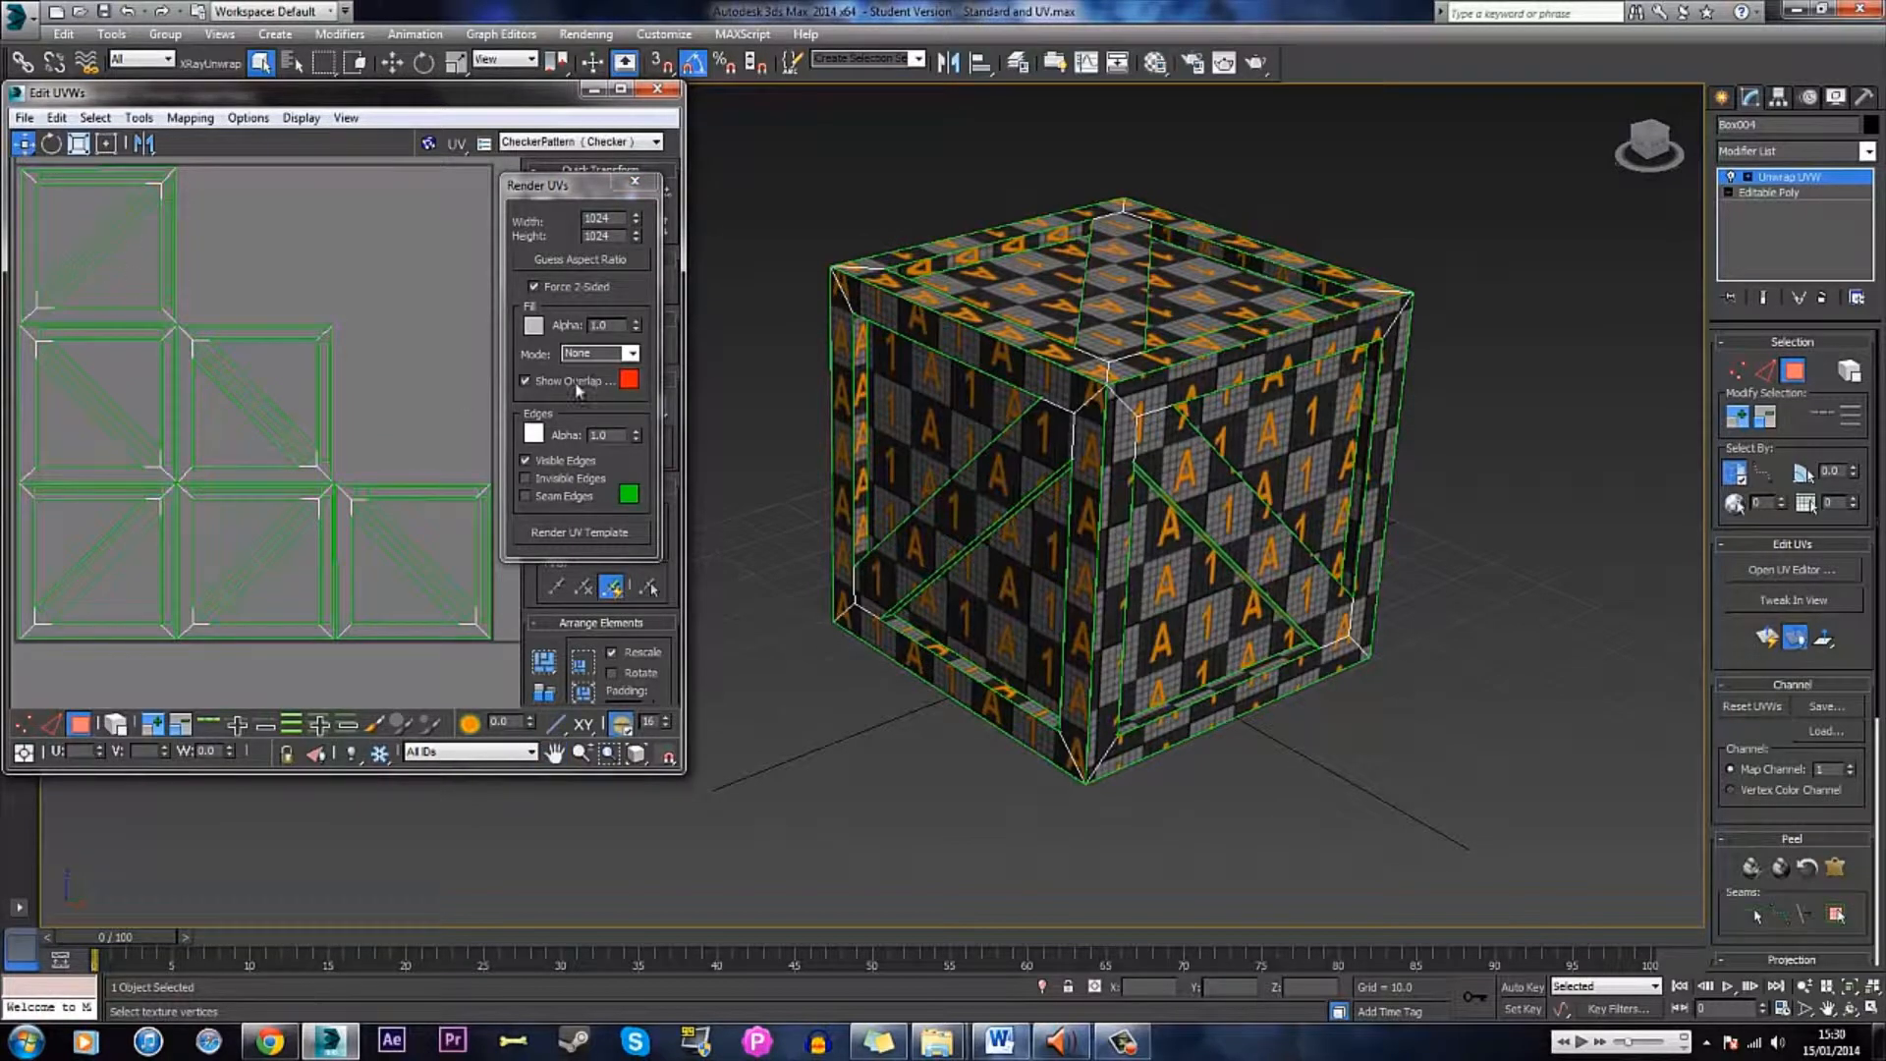
scroll(123, 383, up, 2)
middle_drag(131, 379, 286, 492)
scroll(300, 373, up, 3)
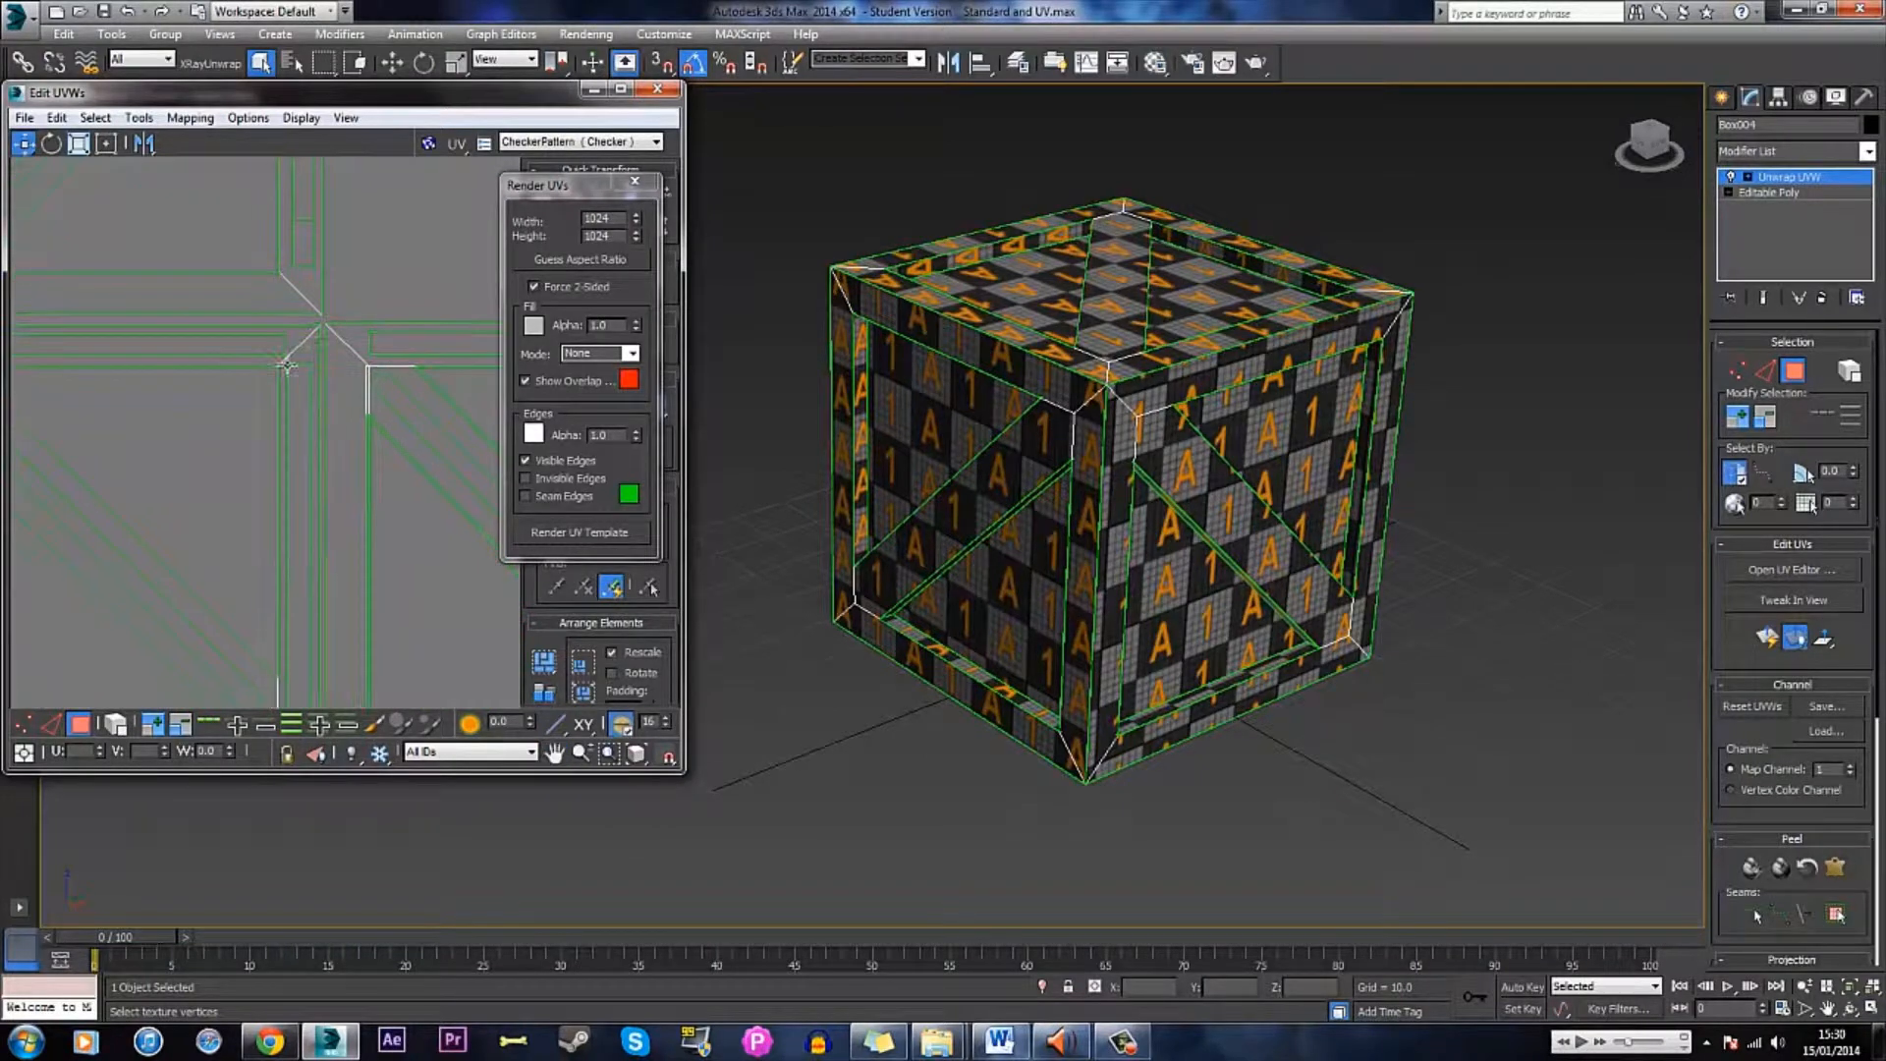
middle_drag(390, 369, 274, 295)
scroll(287, 381, down, 3)
middle_drag(295, 396, 204, 401)
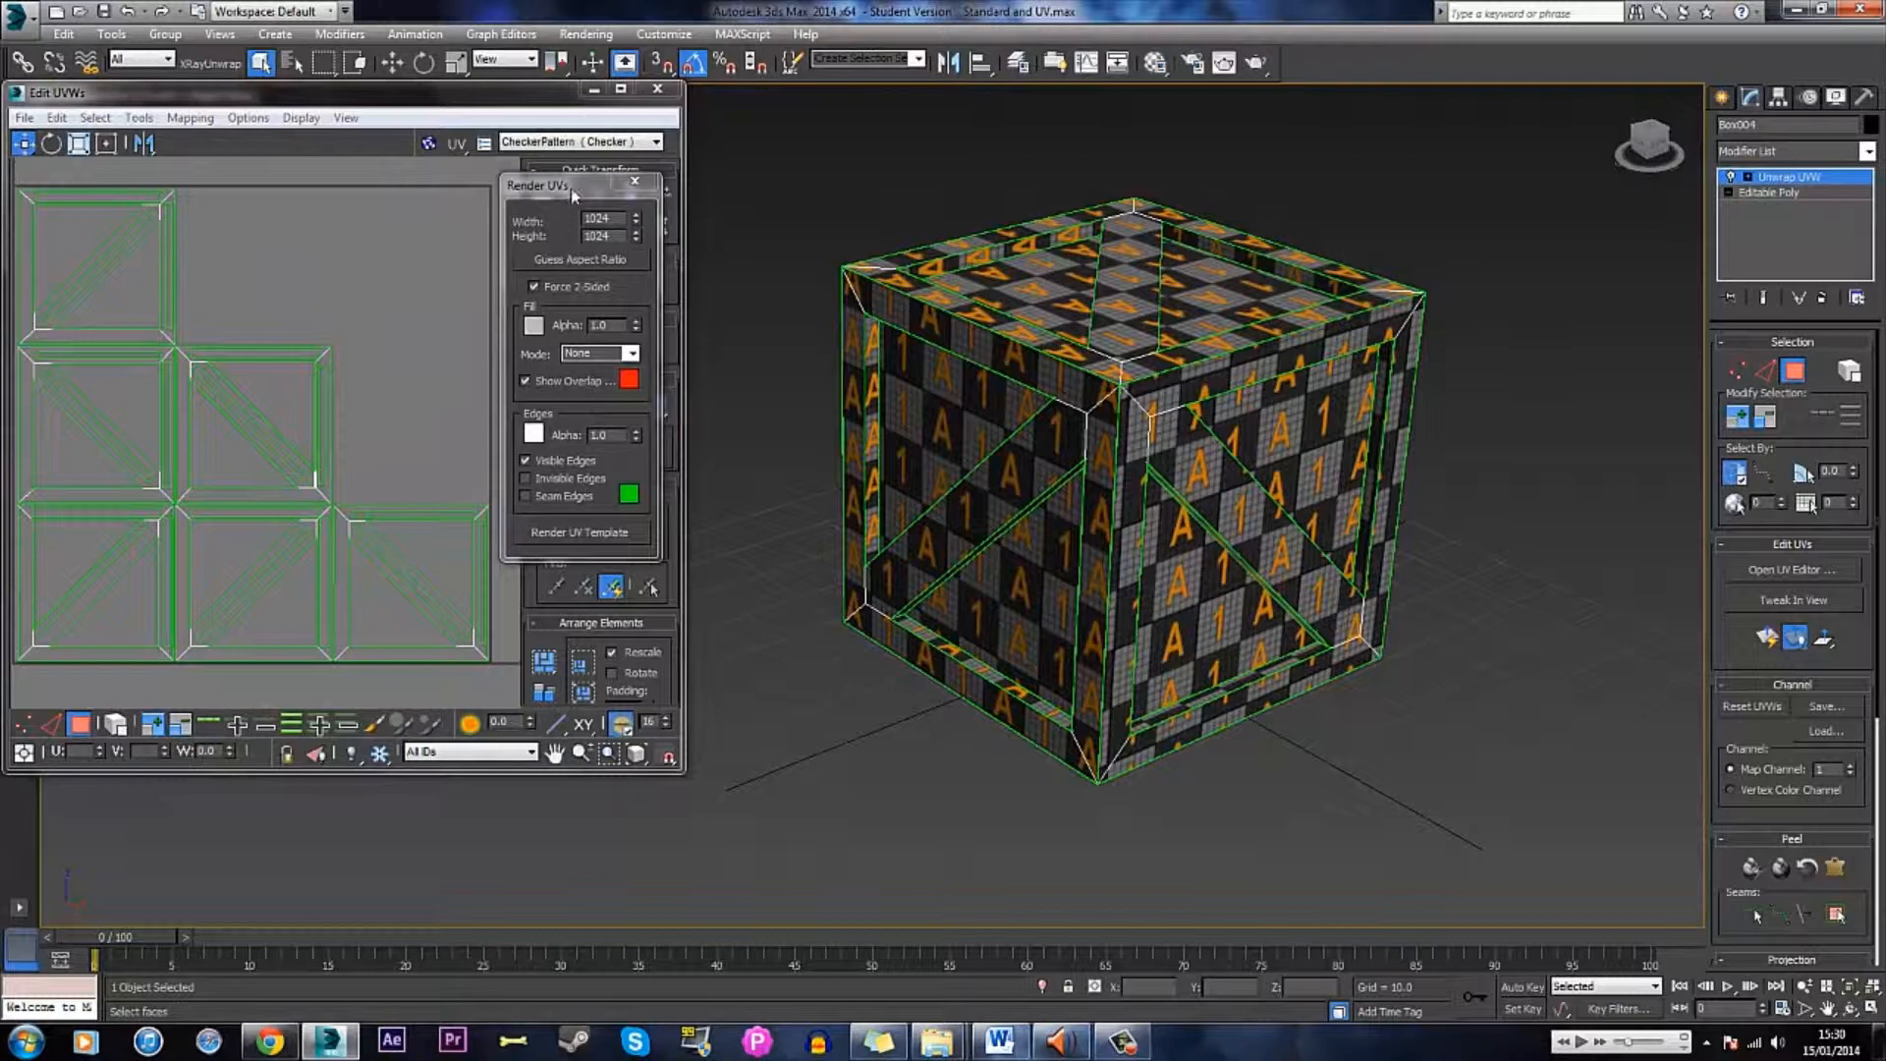
scroll(320, 286, down, 1)
middle_drag(328, 287, 316, 297)
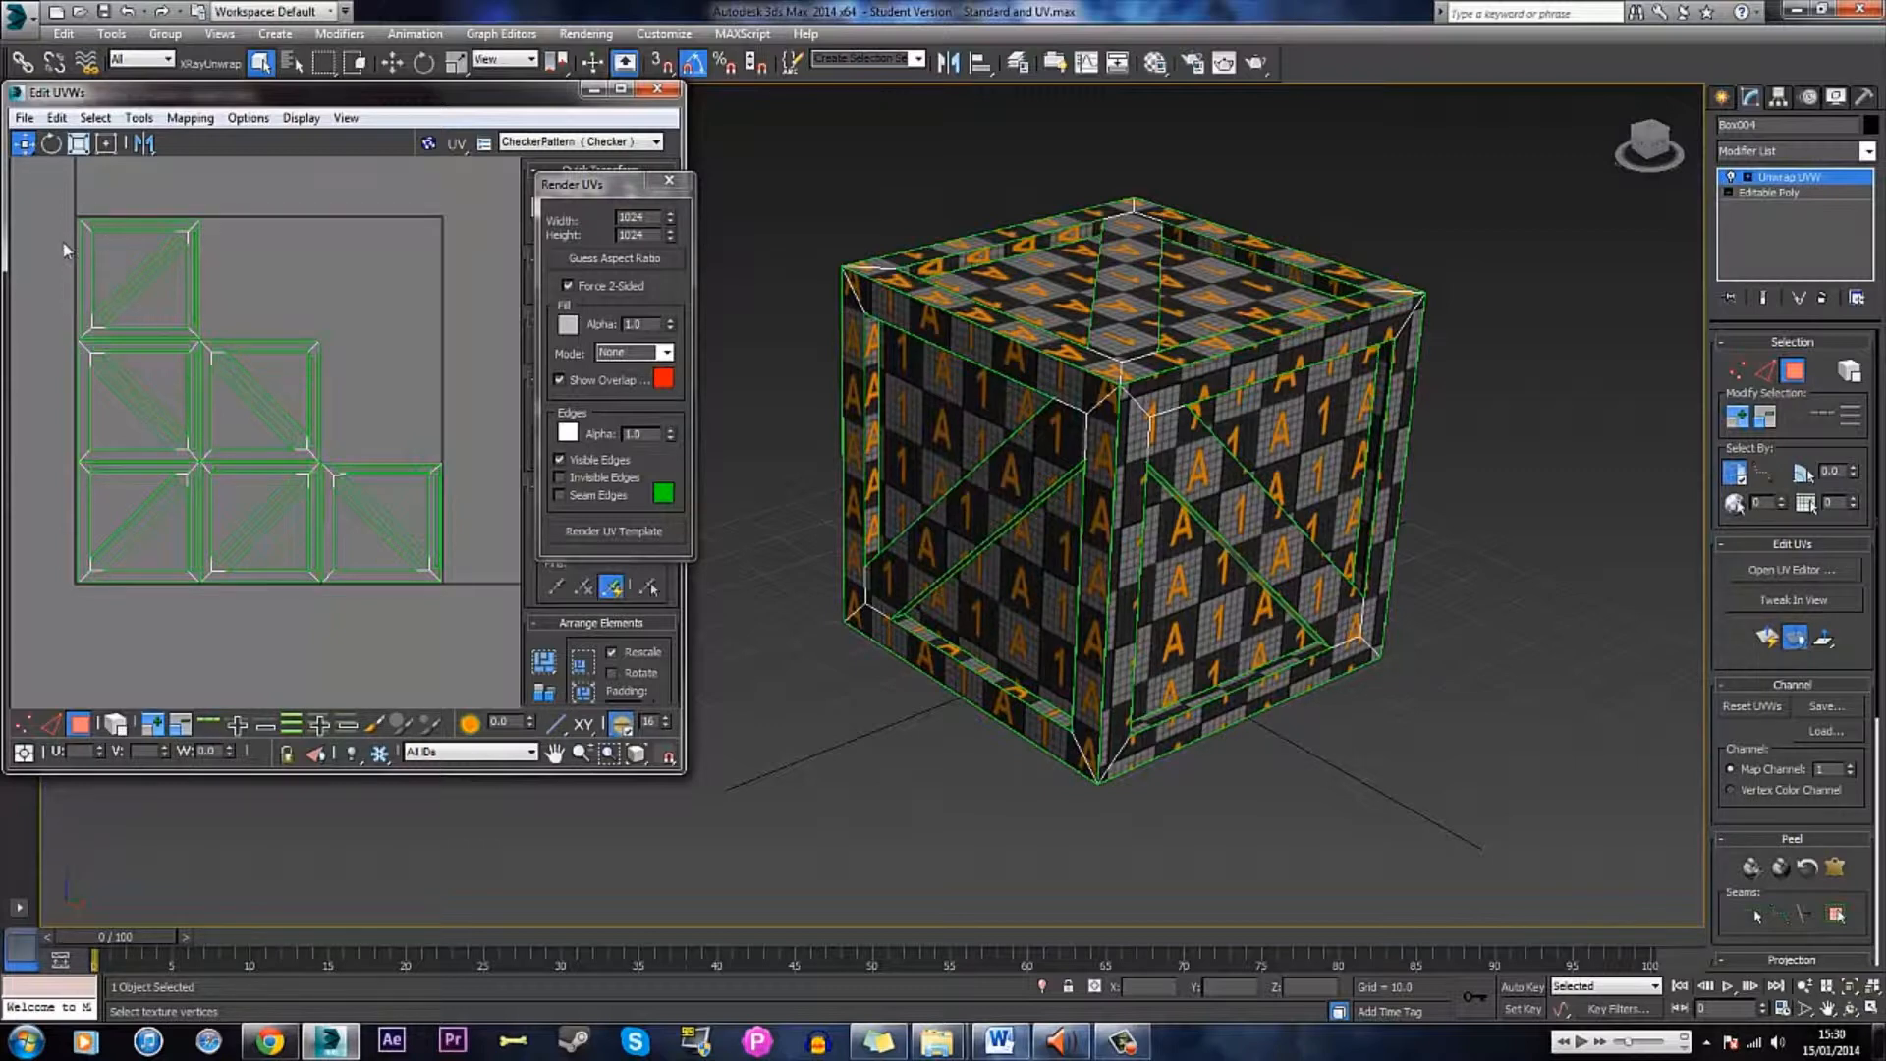
- Select the narrow side face of a diagonal plank to locate it in the UV layout, and clear the selection
alt+middle_drag(1259, 466, 1149, 469)
scroll(1076, 462, up, 5)
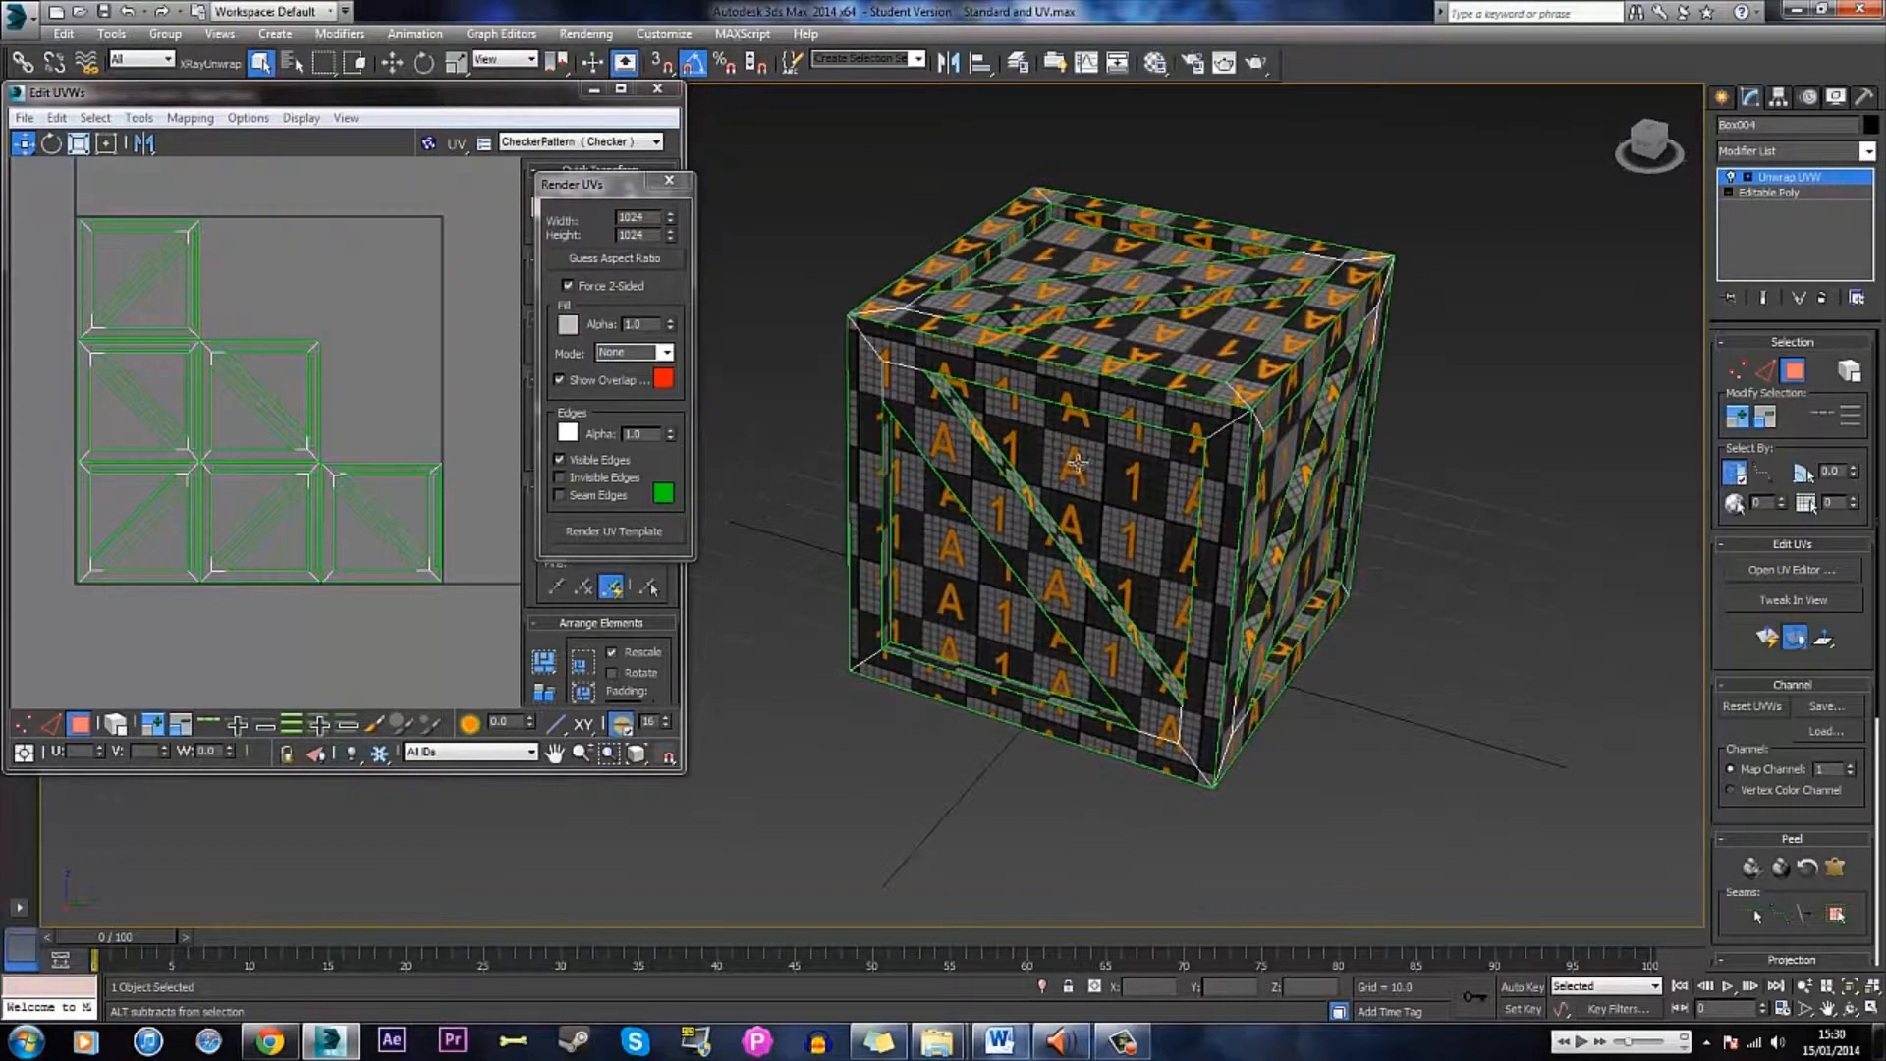
click(1029, 449)
scroll(246, 391, up, 4)
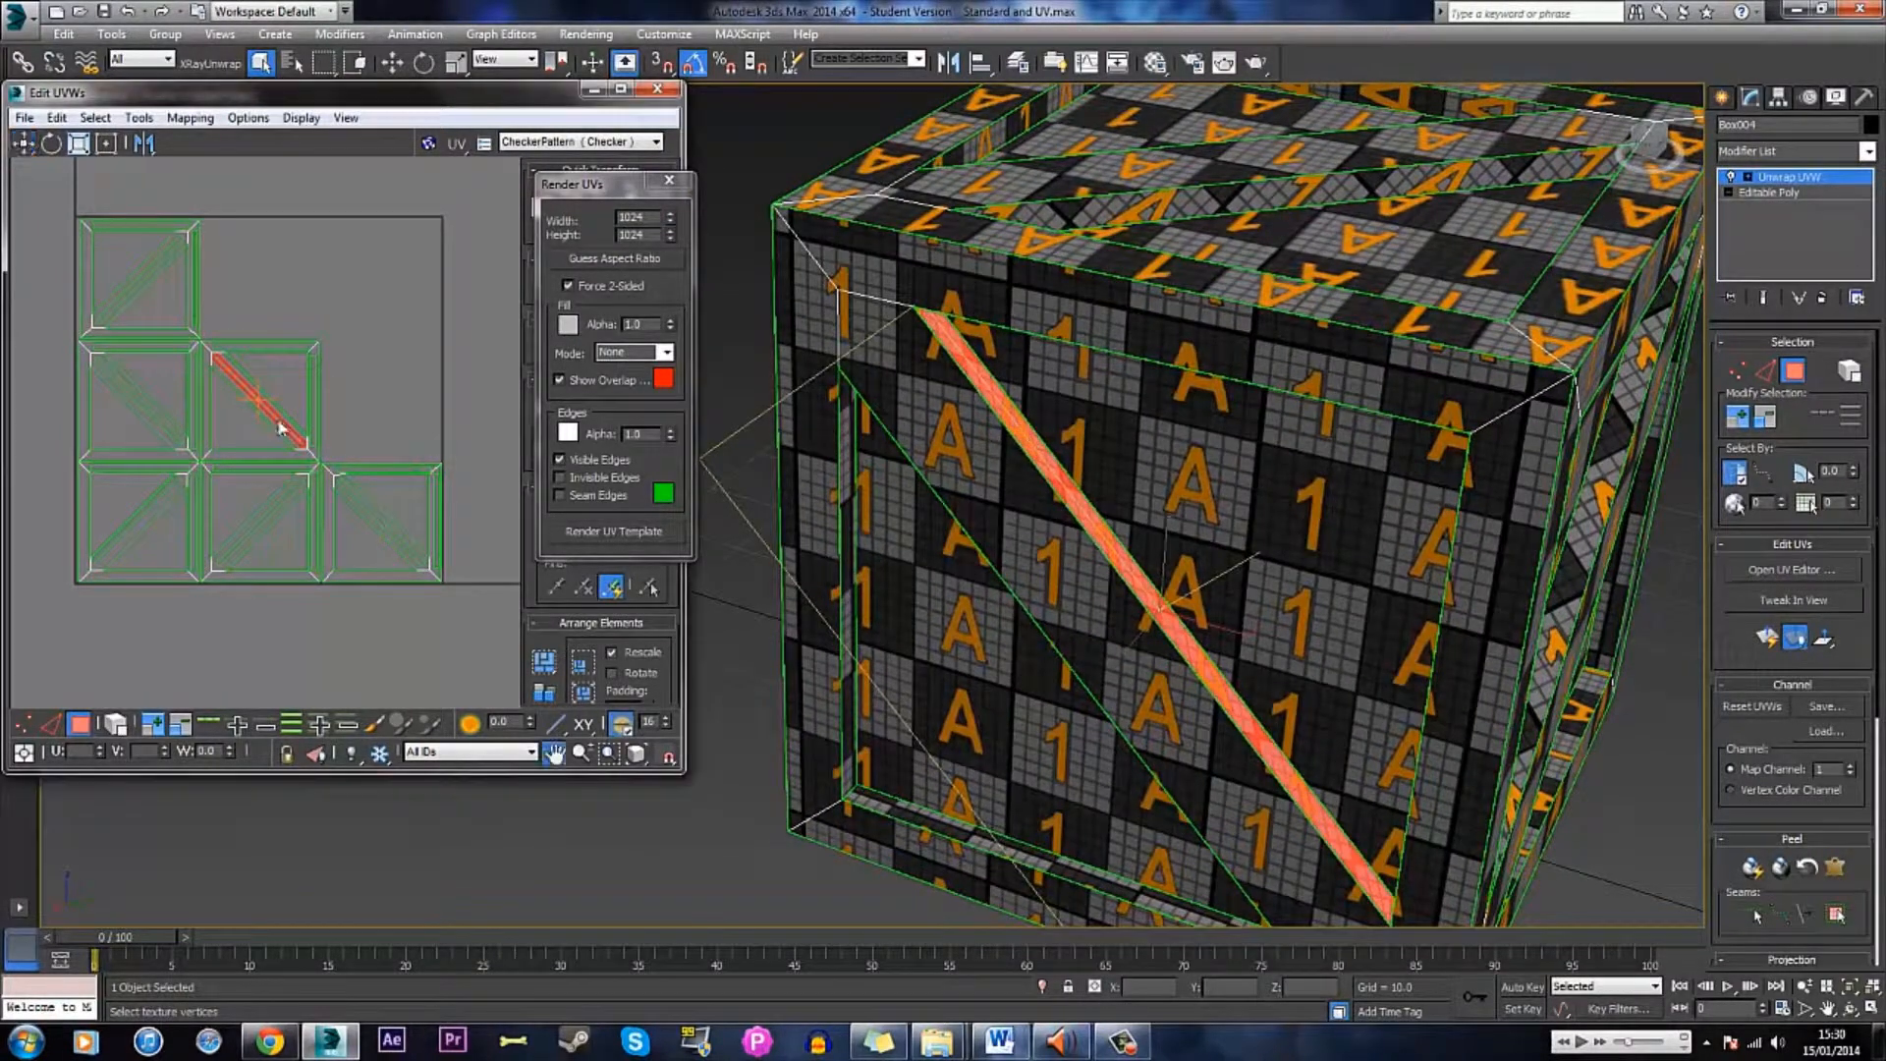
scroll(245, 391, up, 3)
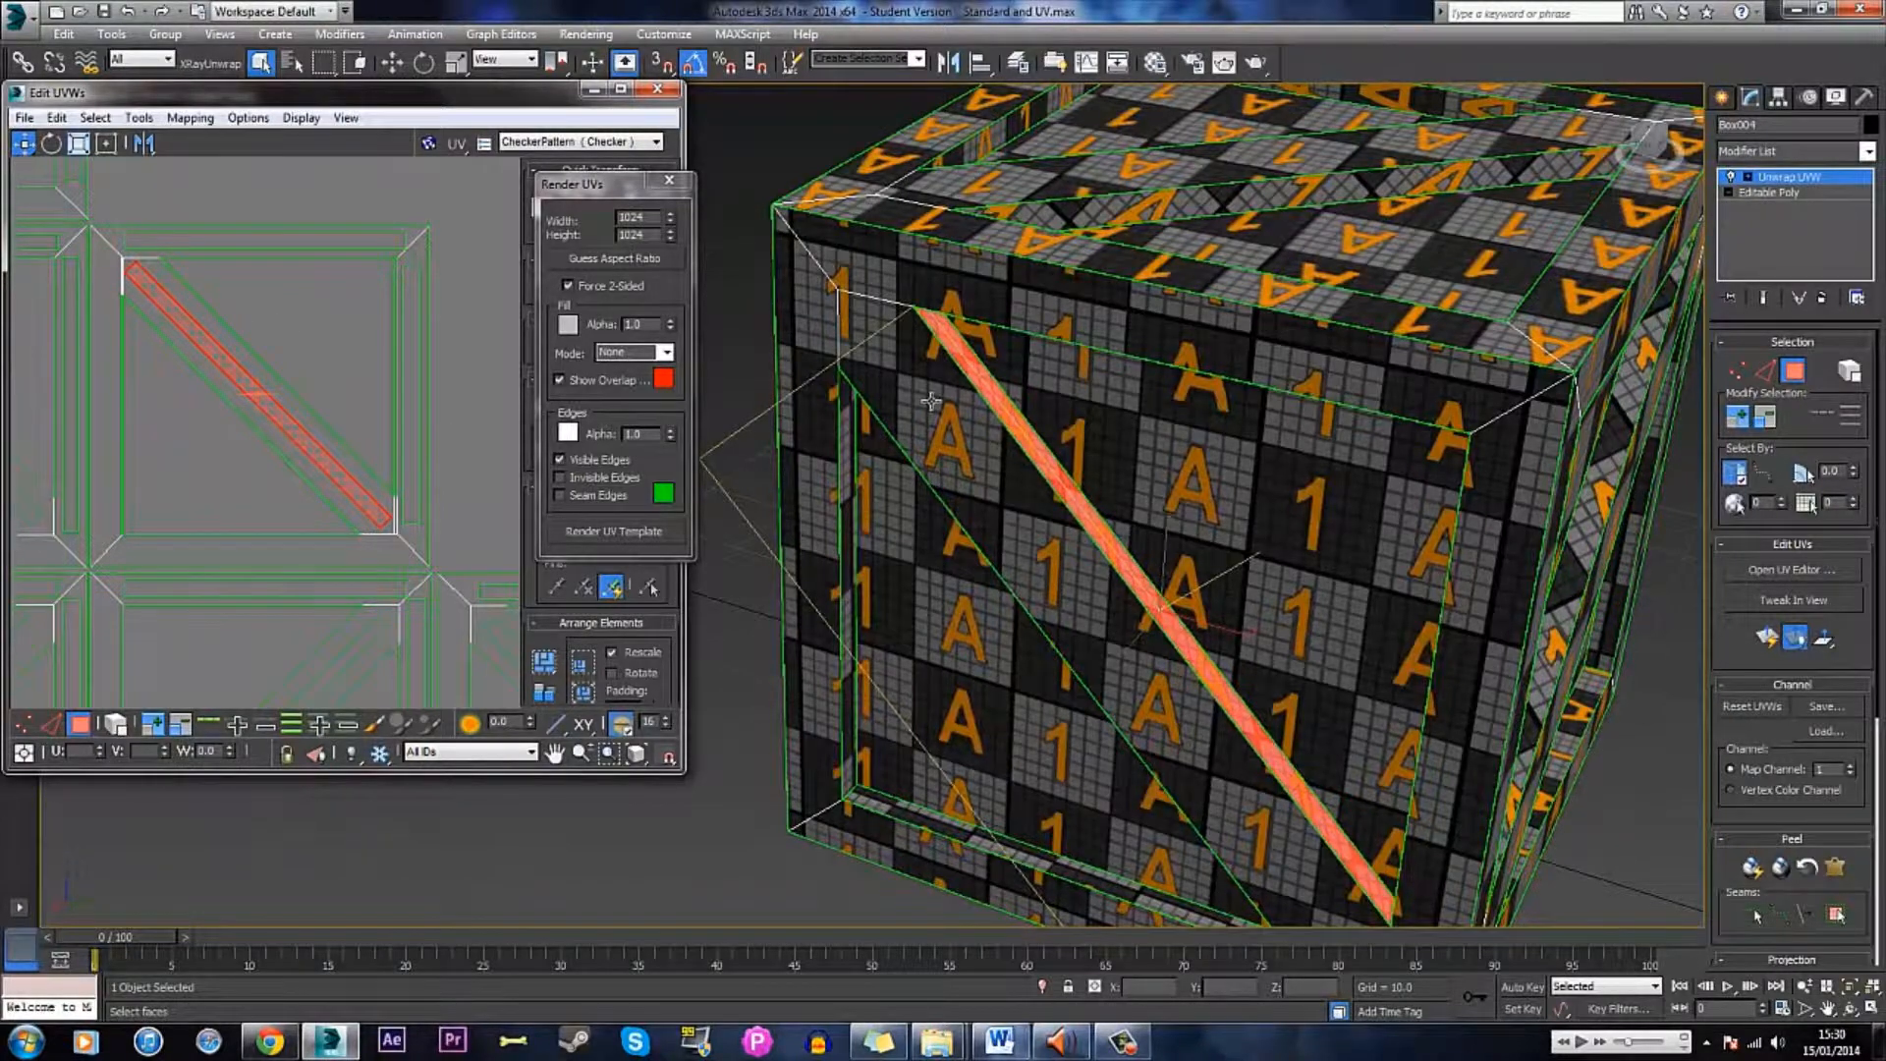
alt+middle_drag(1132, 528, 1056, 490)
click(772, 510)
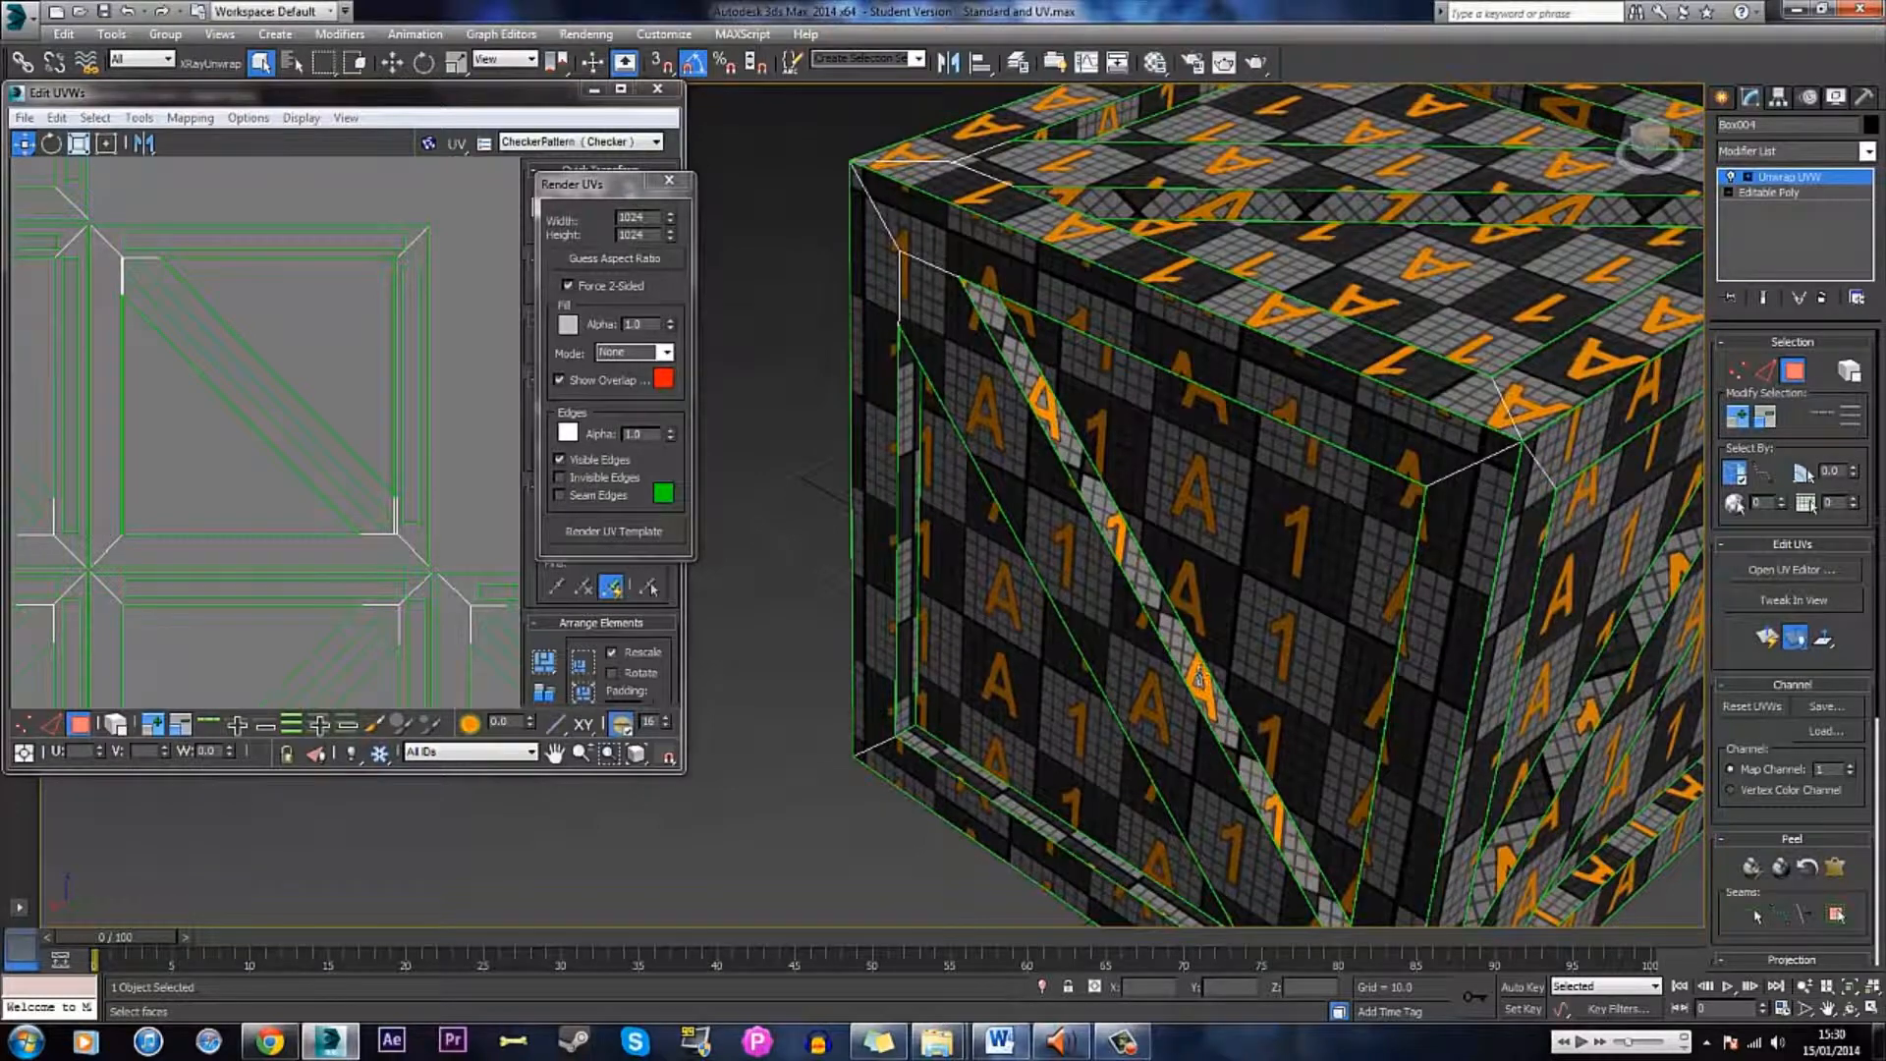
alt+middle_drag(1039, 631, 1140, 537)
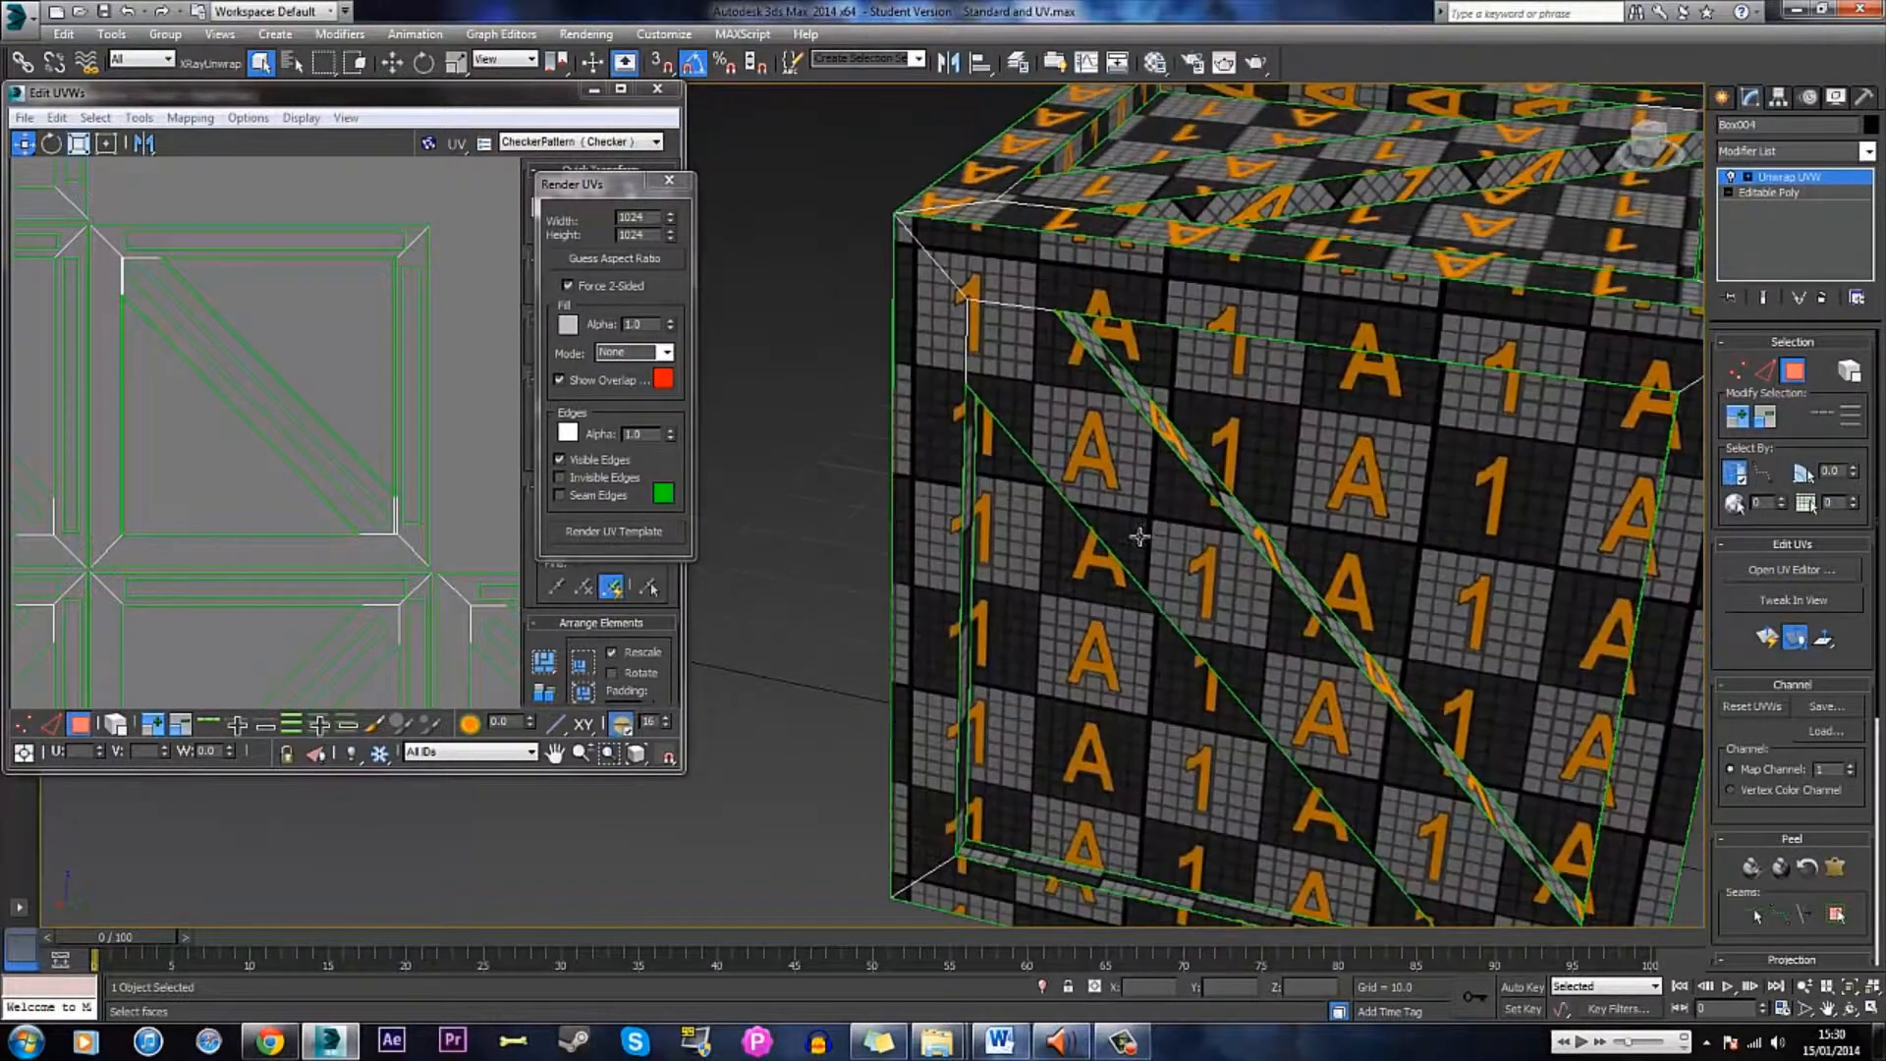
scroll(1343, 685, down, 5)
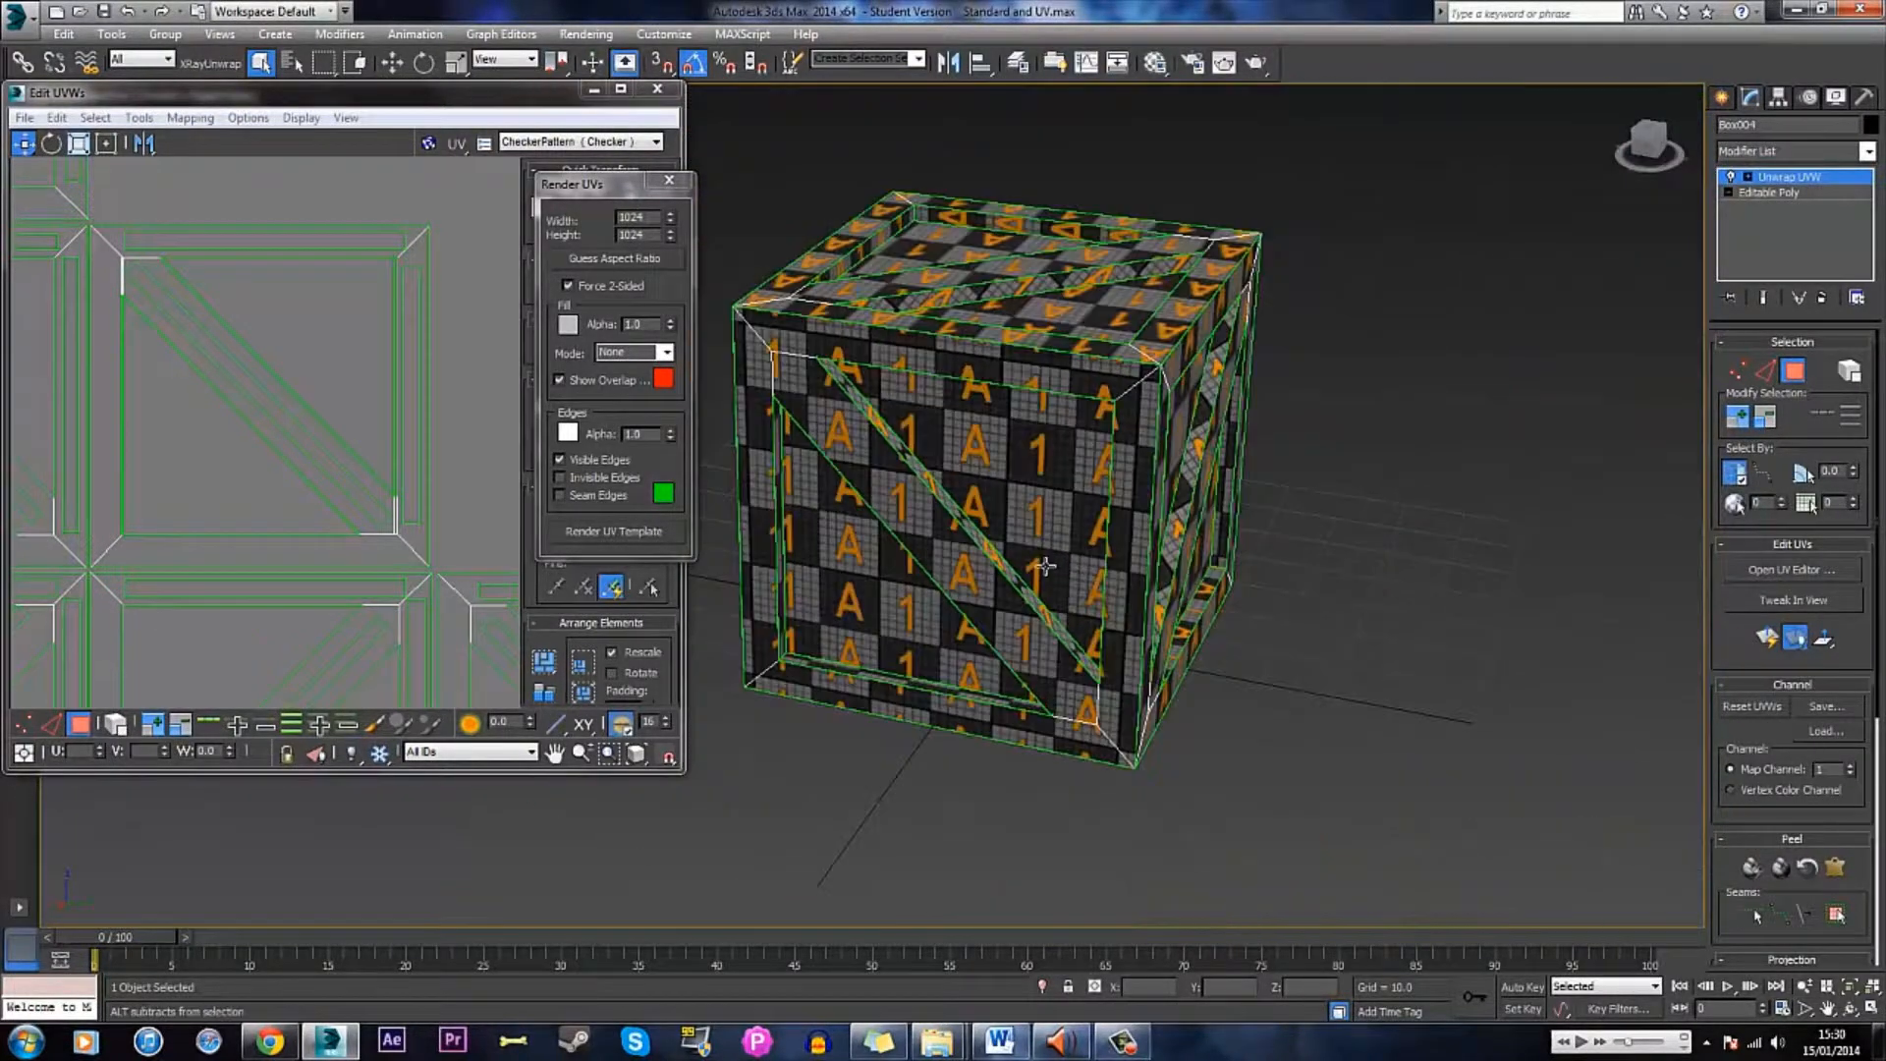
alt+middle_drag(1185, 557, 1043, 359)
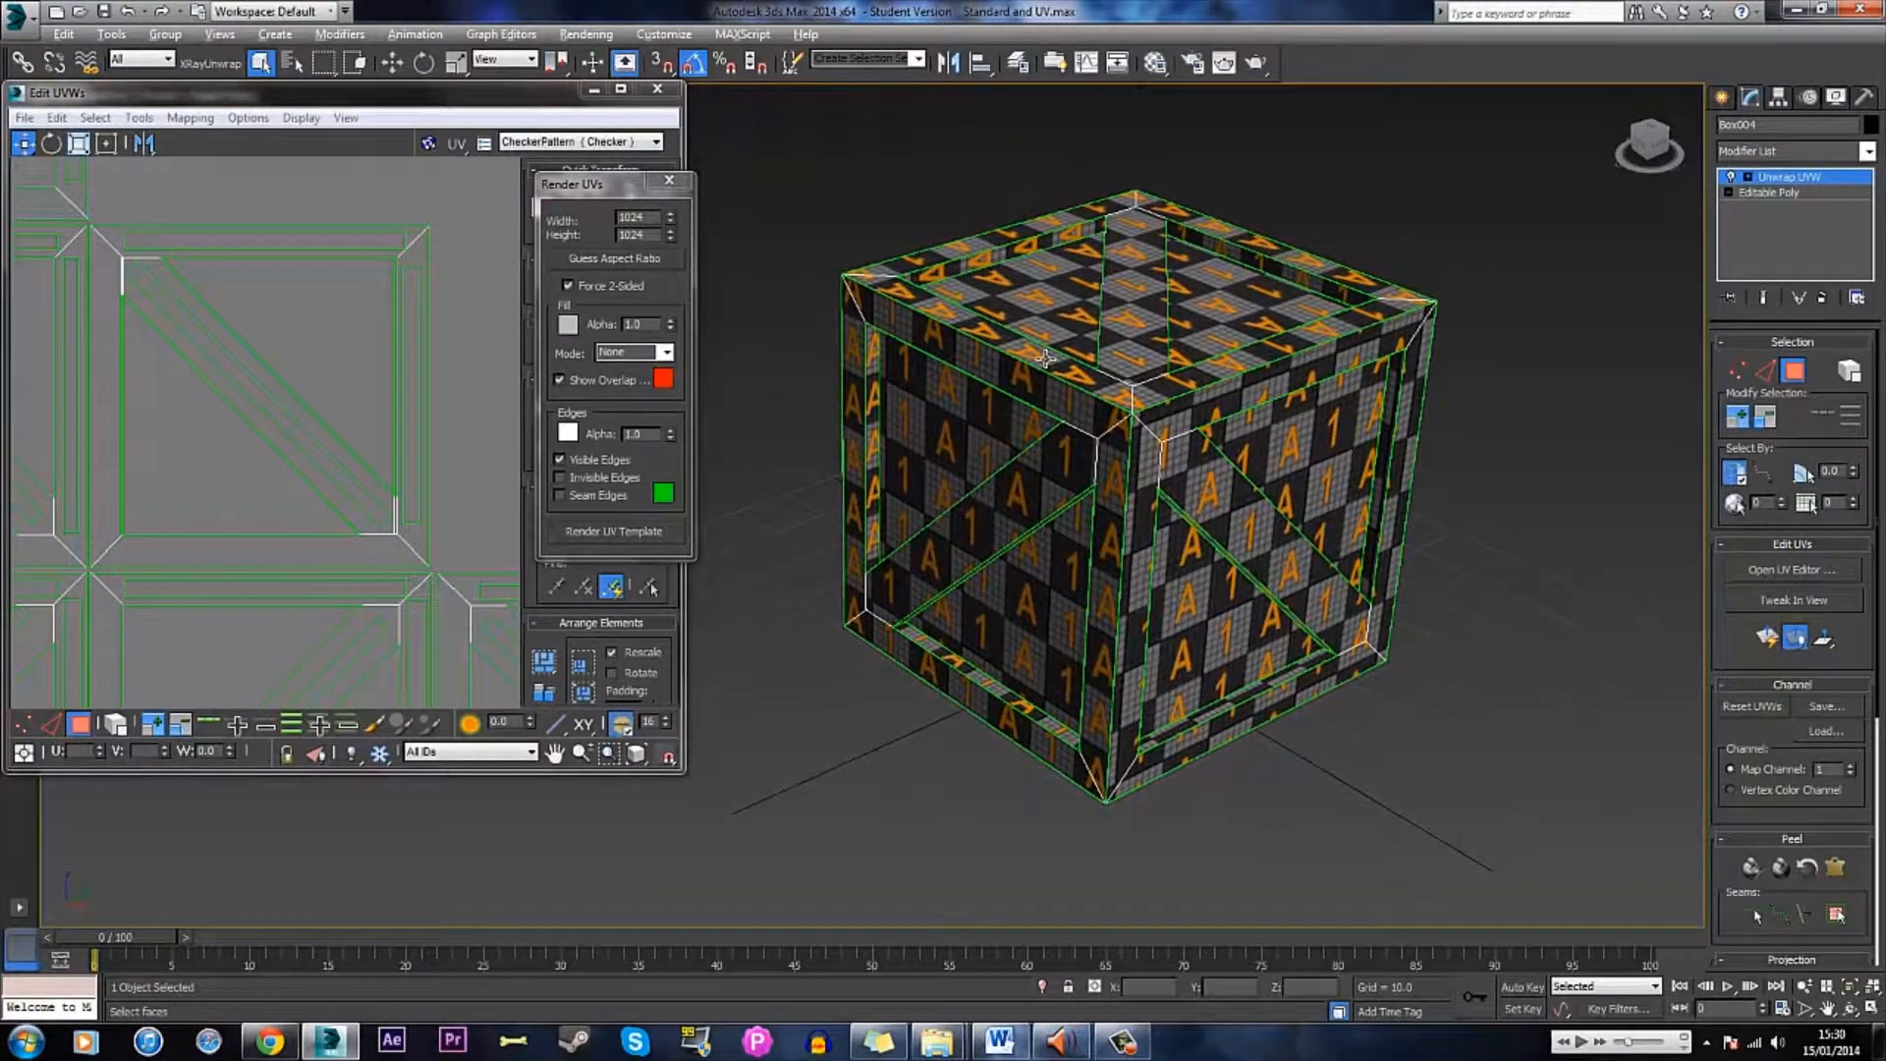
middle_click(316, 350)
scroll(309, 362, down, 3)
middle_drag(305, 389, 282, 456)
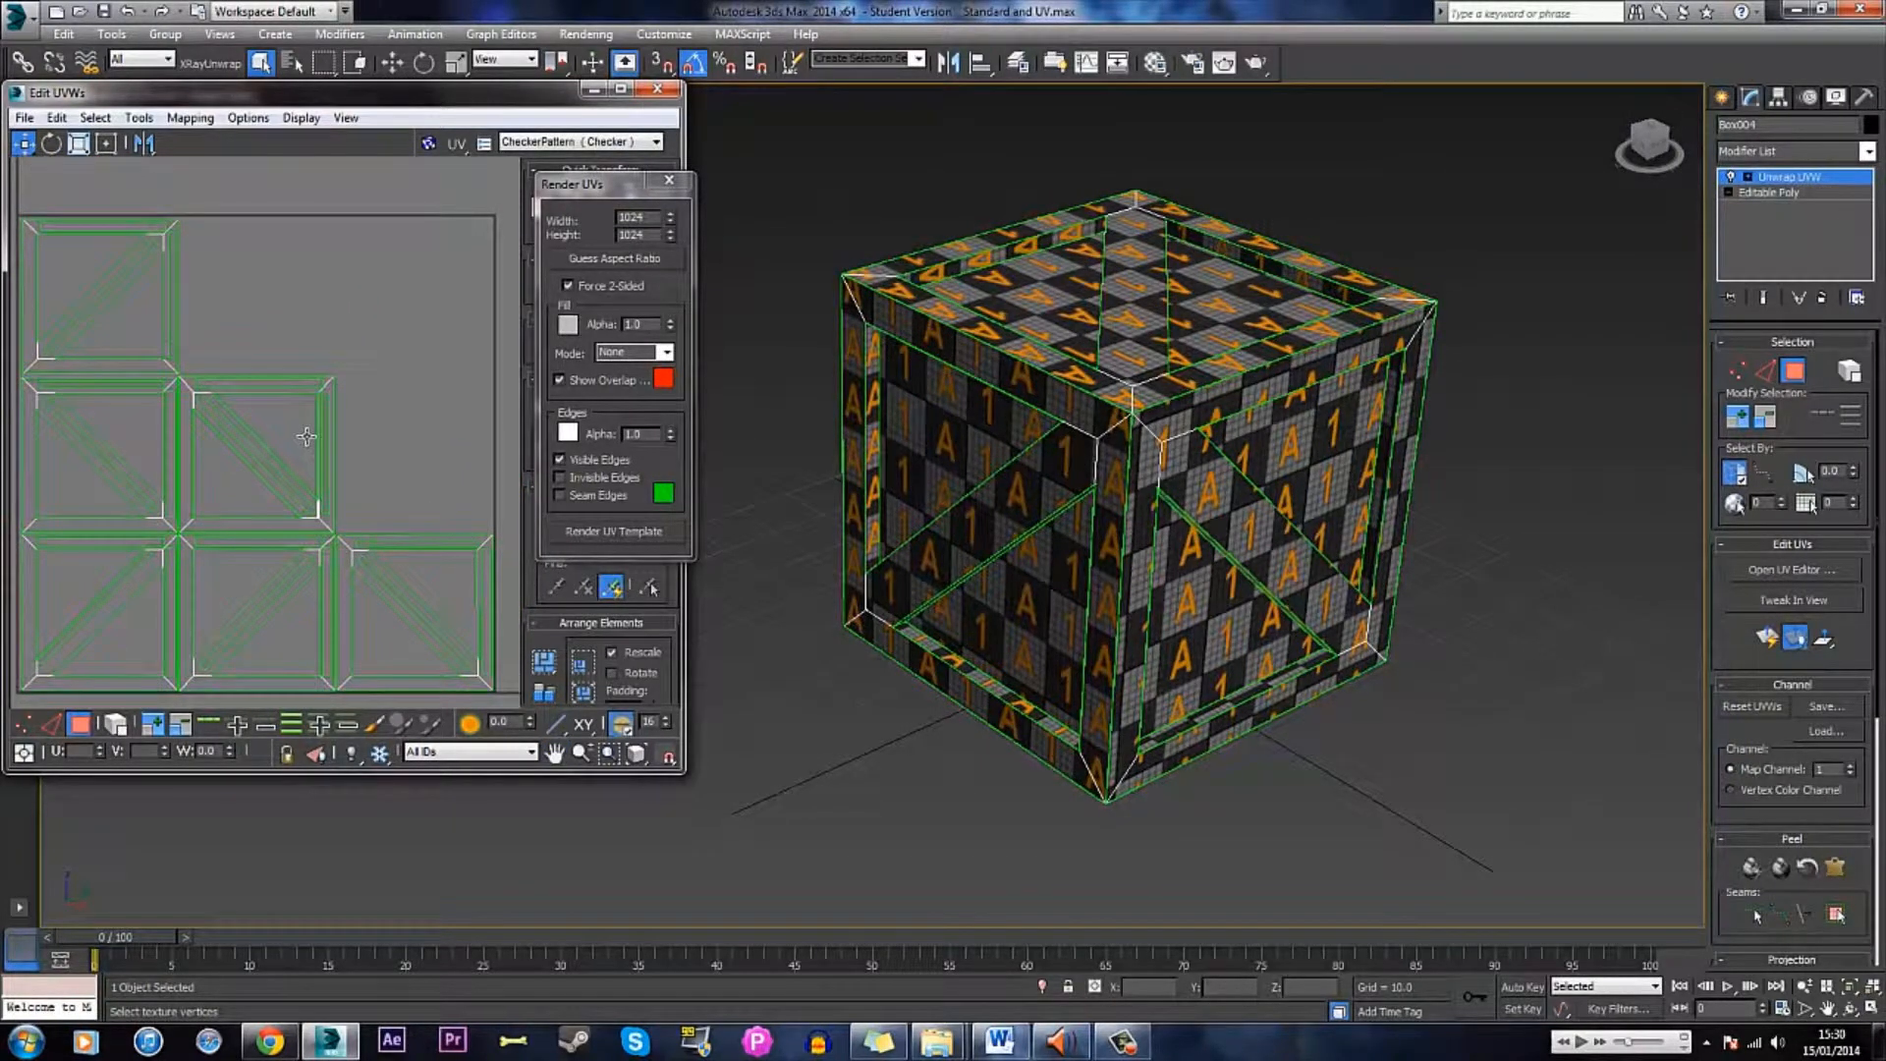
- Render the UV template of the crate's packed layout at 1024 by 1024
scroll(236, 412, down, 2)
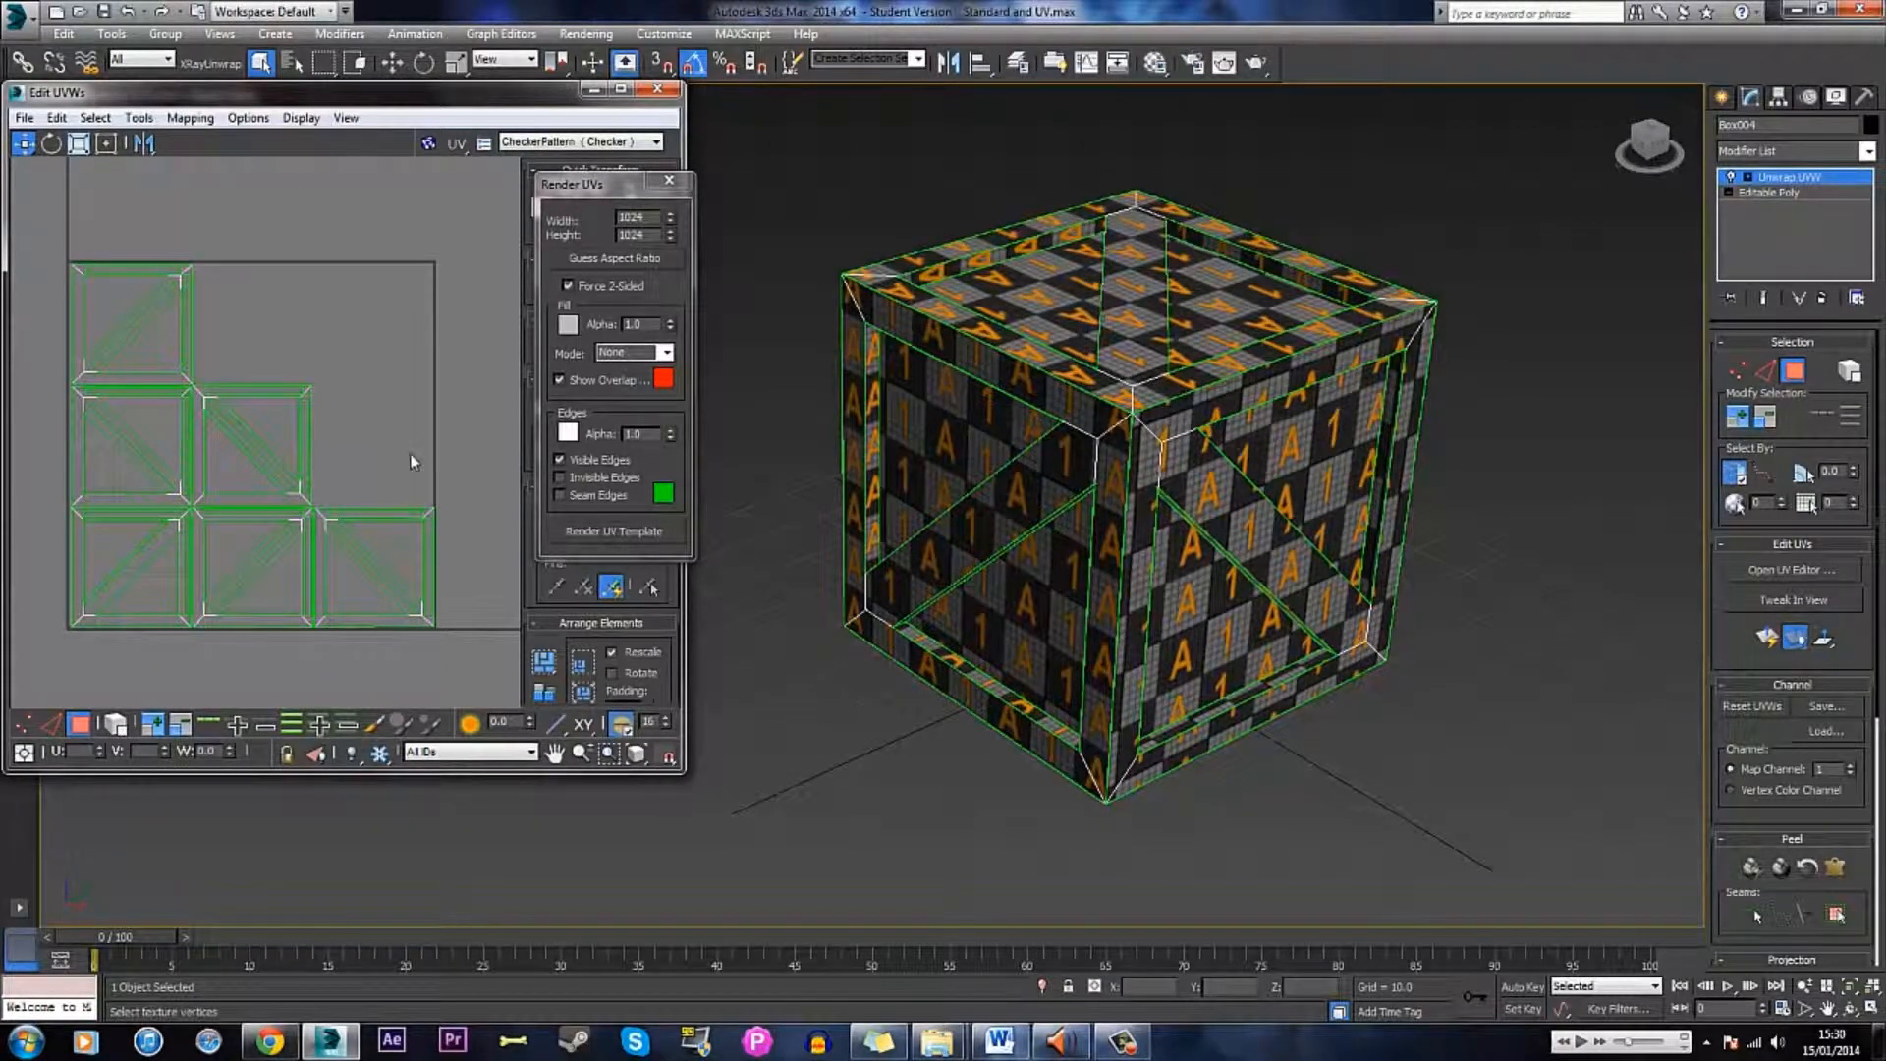
mouse_move(329, 405)
middle_down()
mouse_move(282, 438)
mouse_move(329, 408)
middle_up()
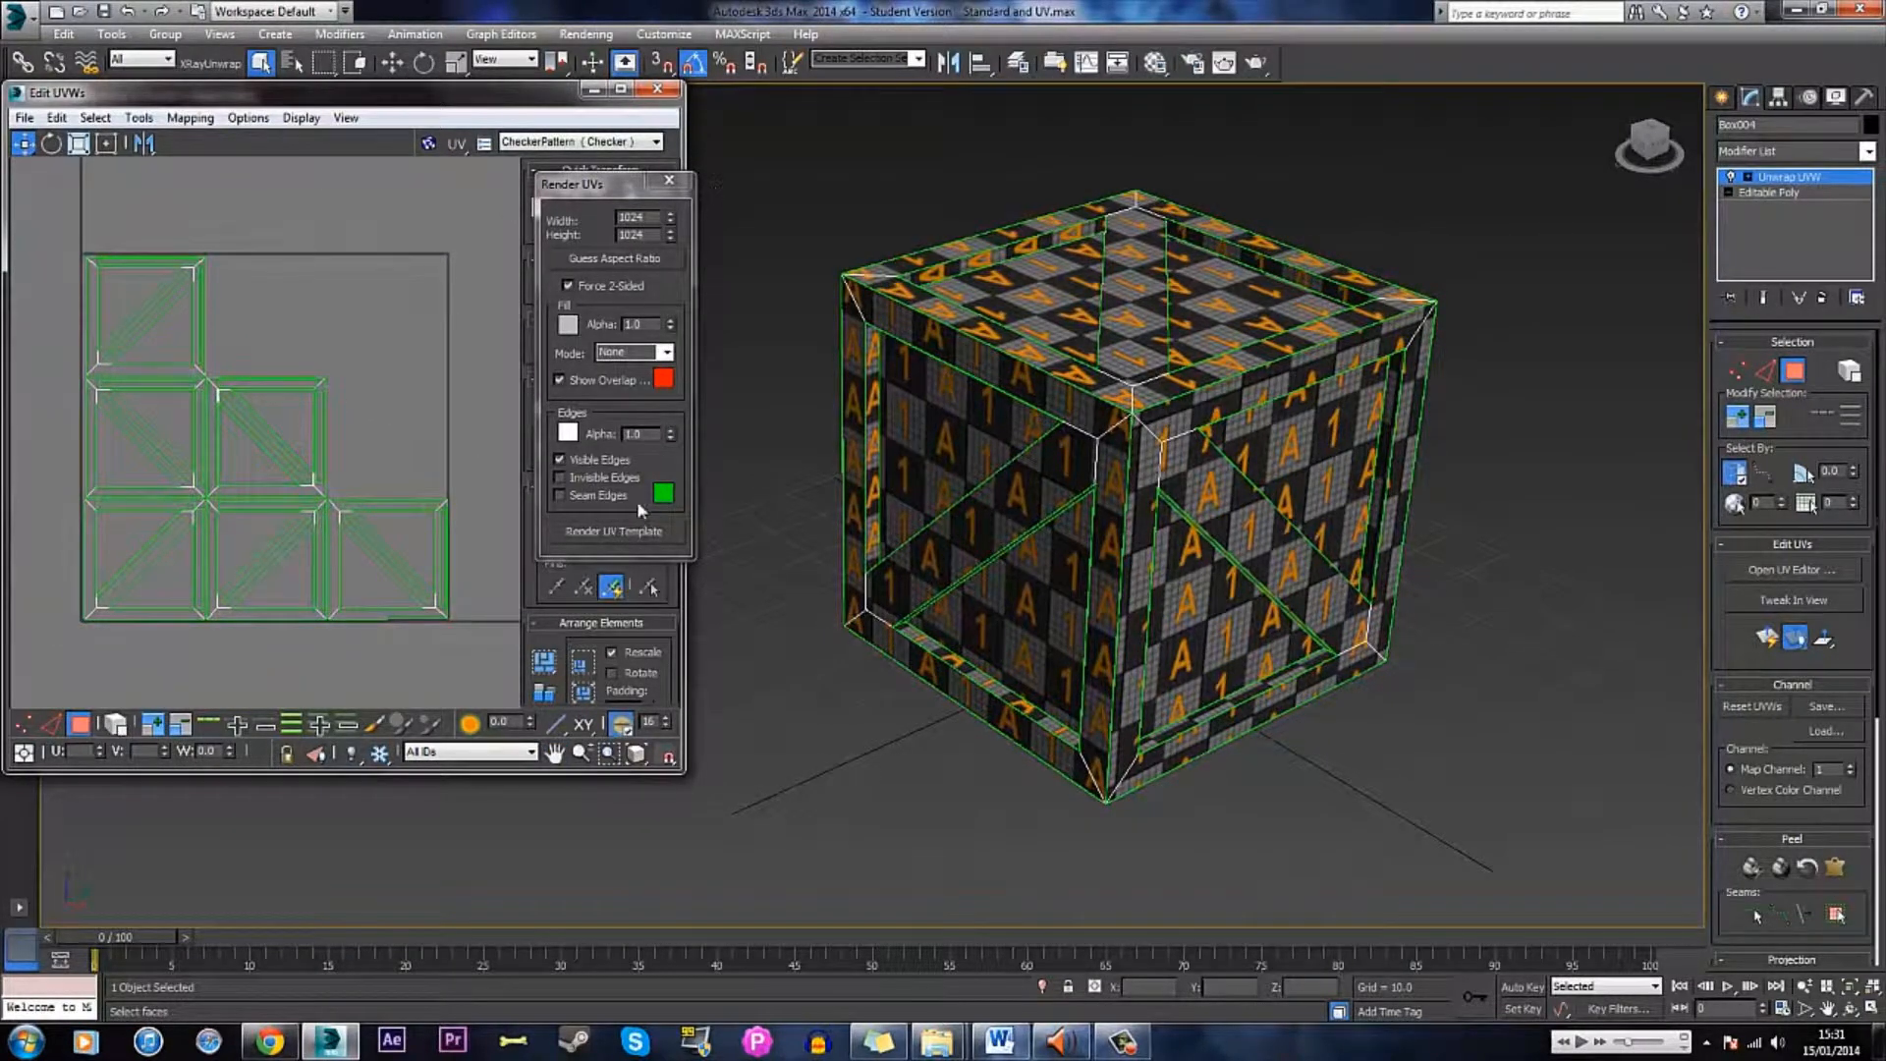
click(590, 533)
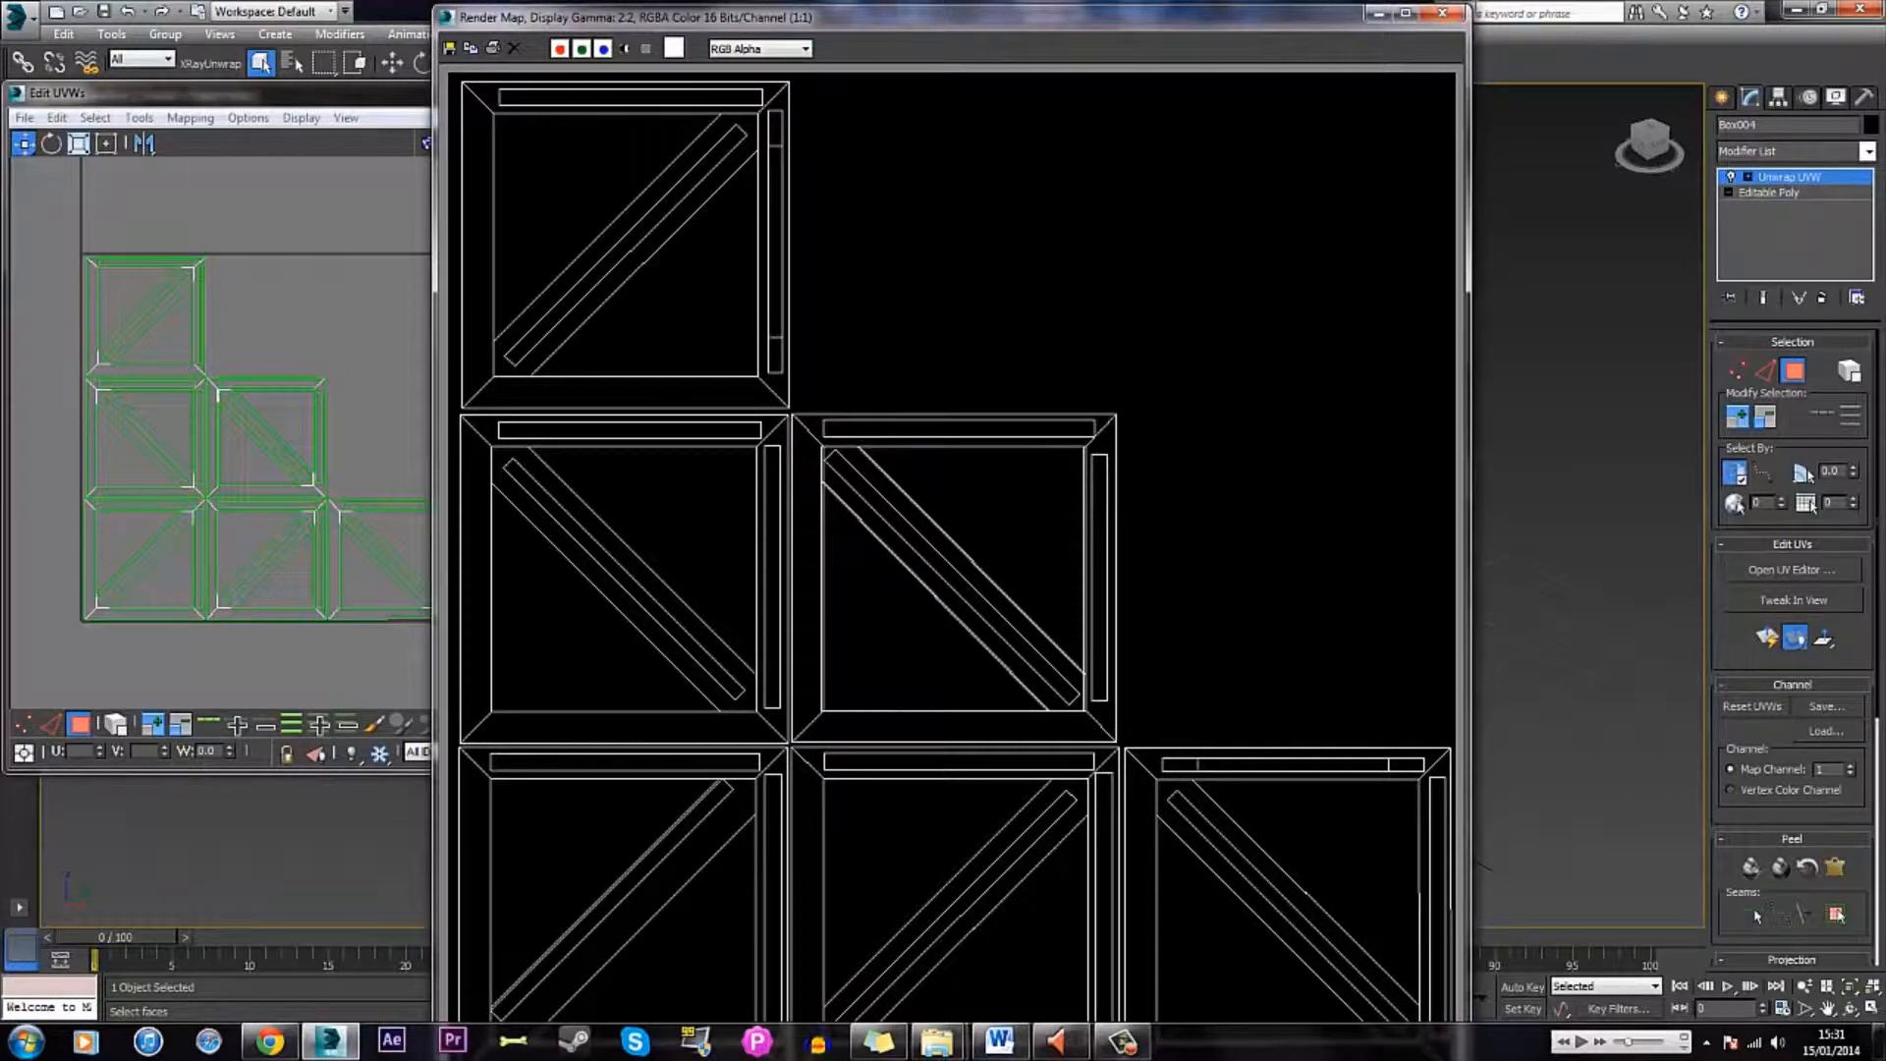
- Reposition and widen the Render Map window to check the rendered crate template at full and half size
drag(1467, 12, 1246, 300)
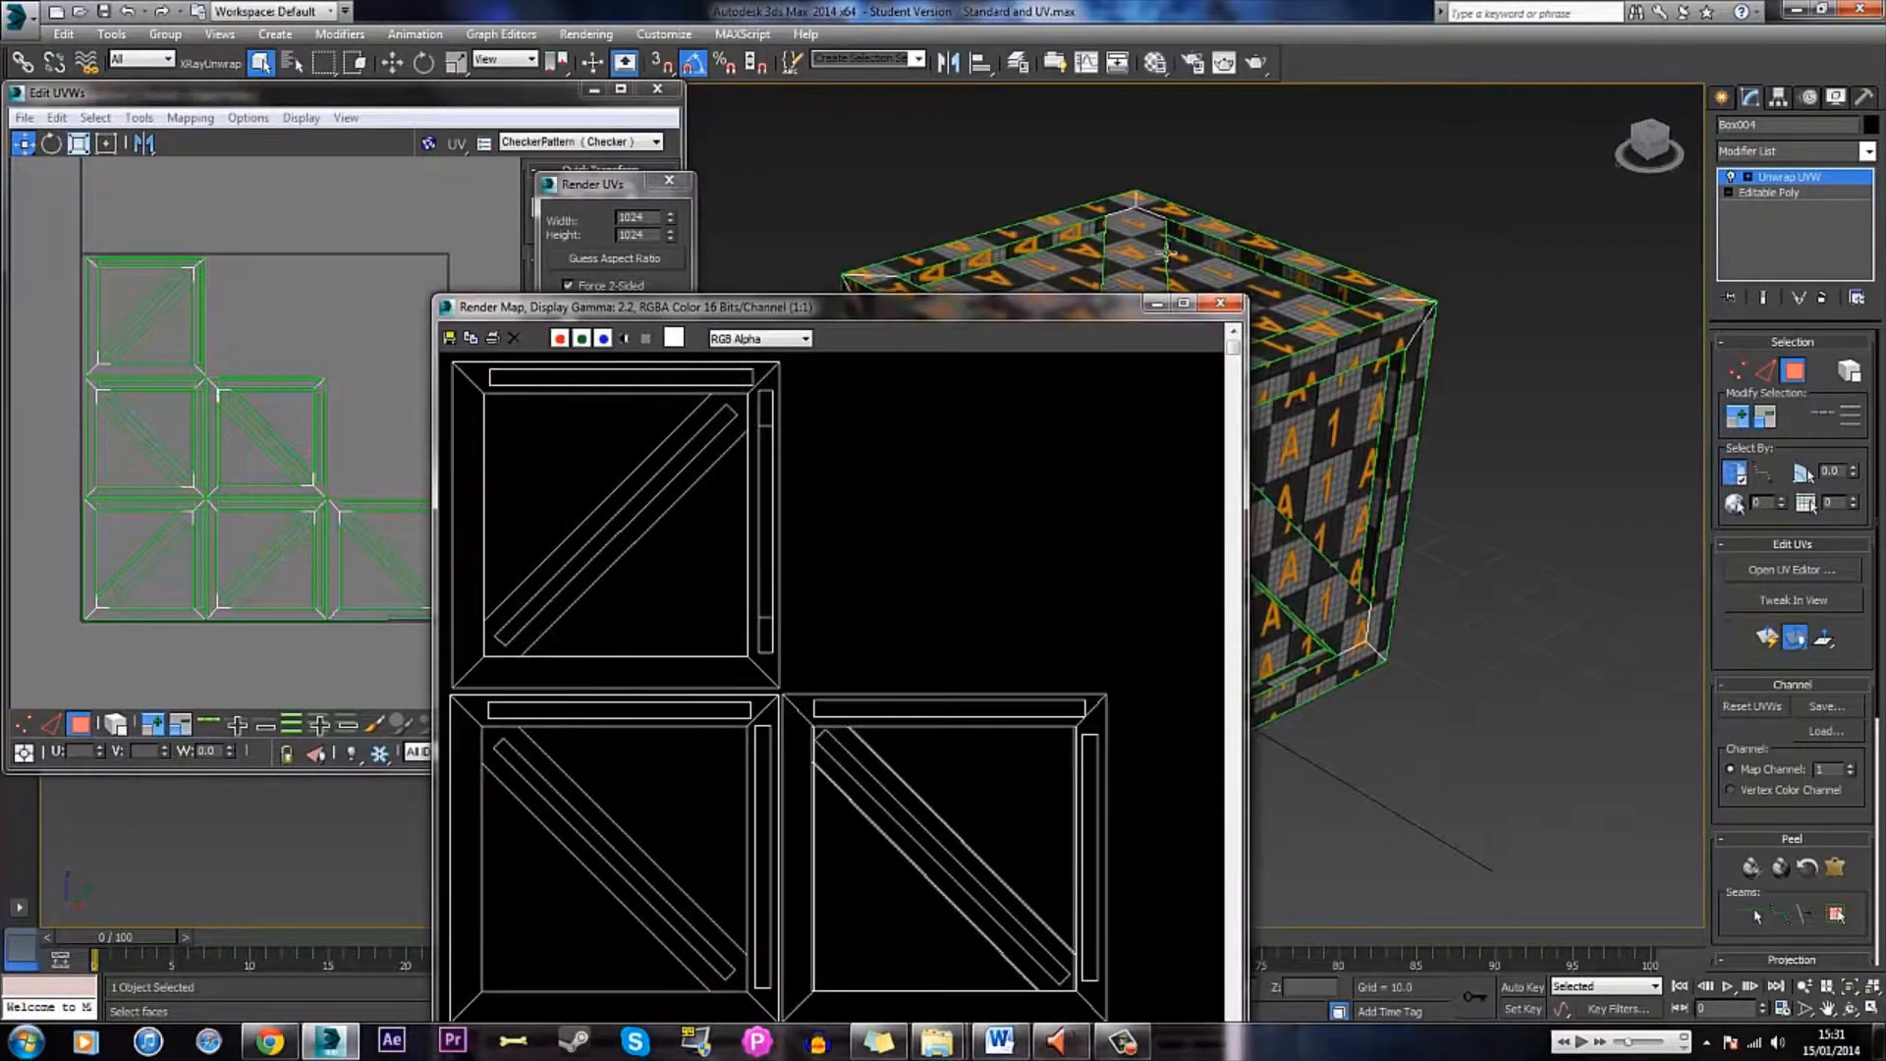
drag(1065, 305, 1229, 77)
drag(1080, 84, 1181, 33)
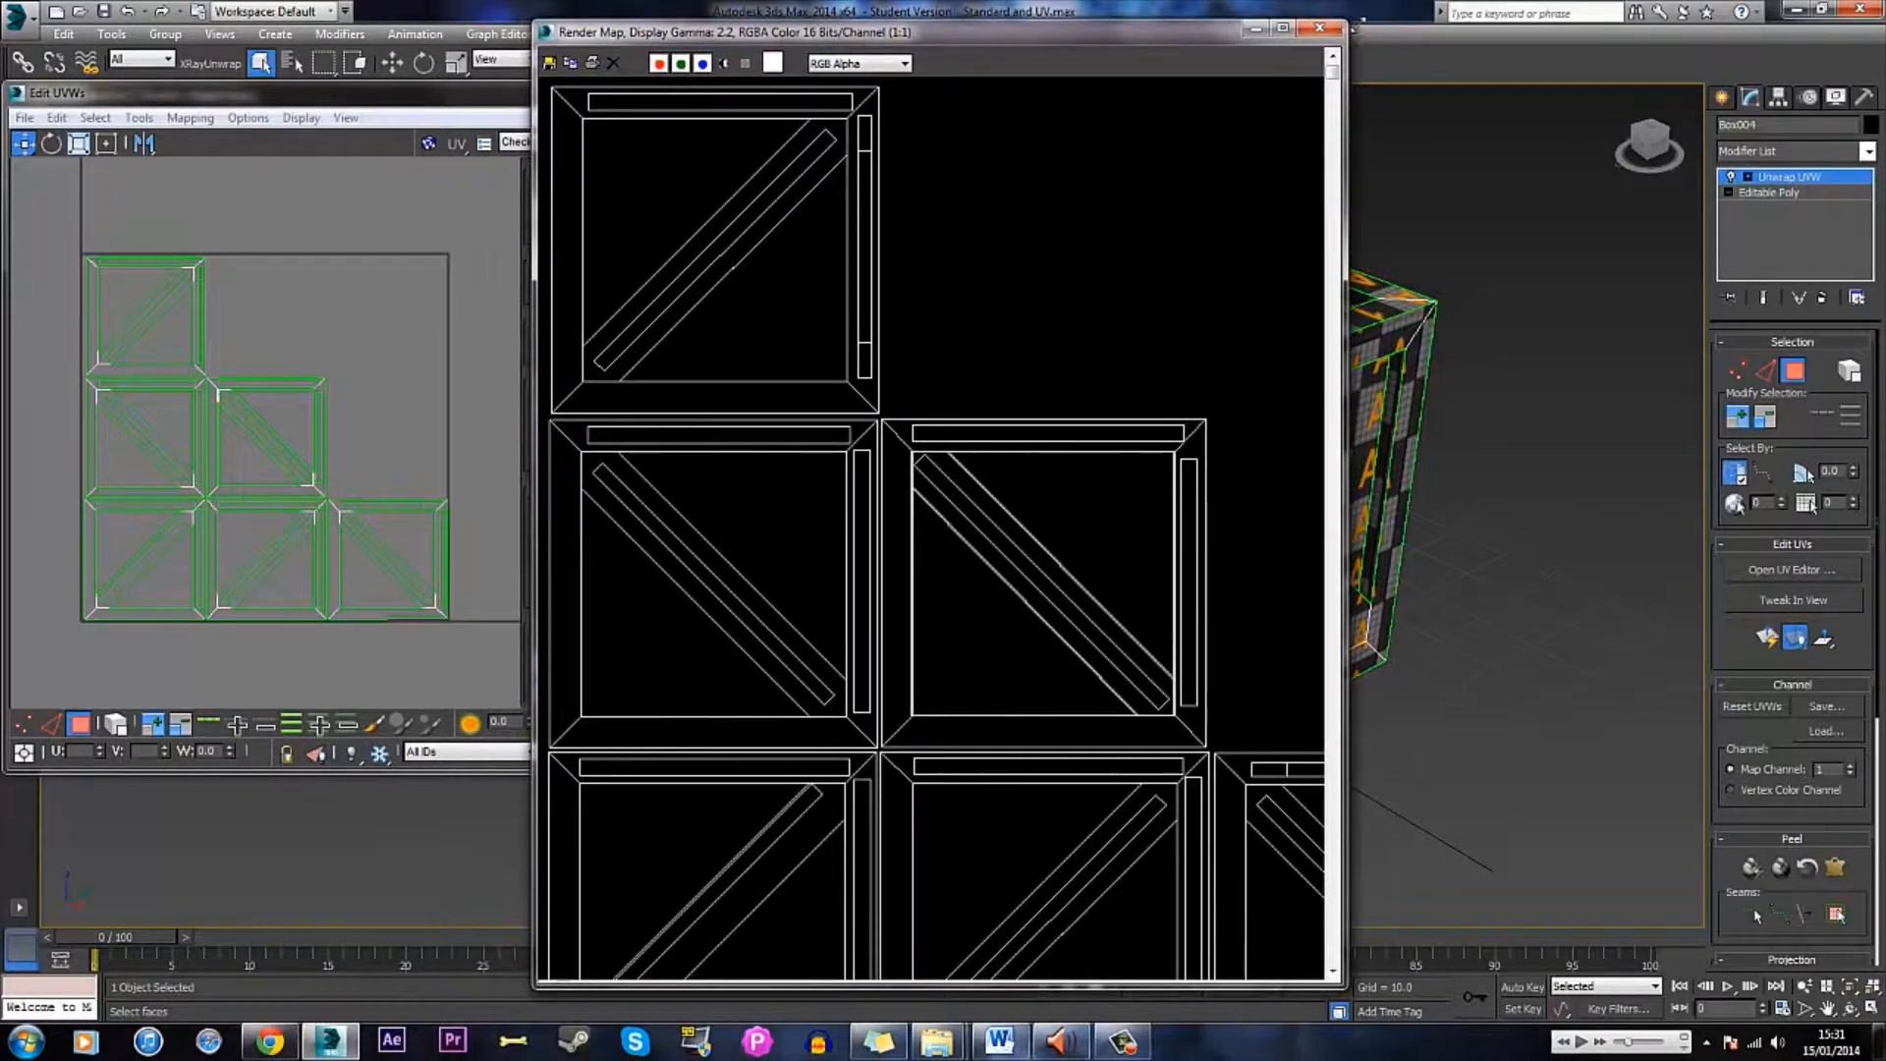
drag(1347, 23, 1494, 29)
scroll(1032, 528, up, 1)
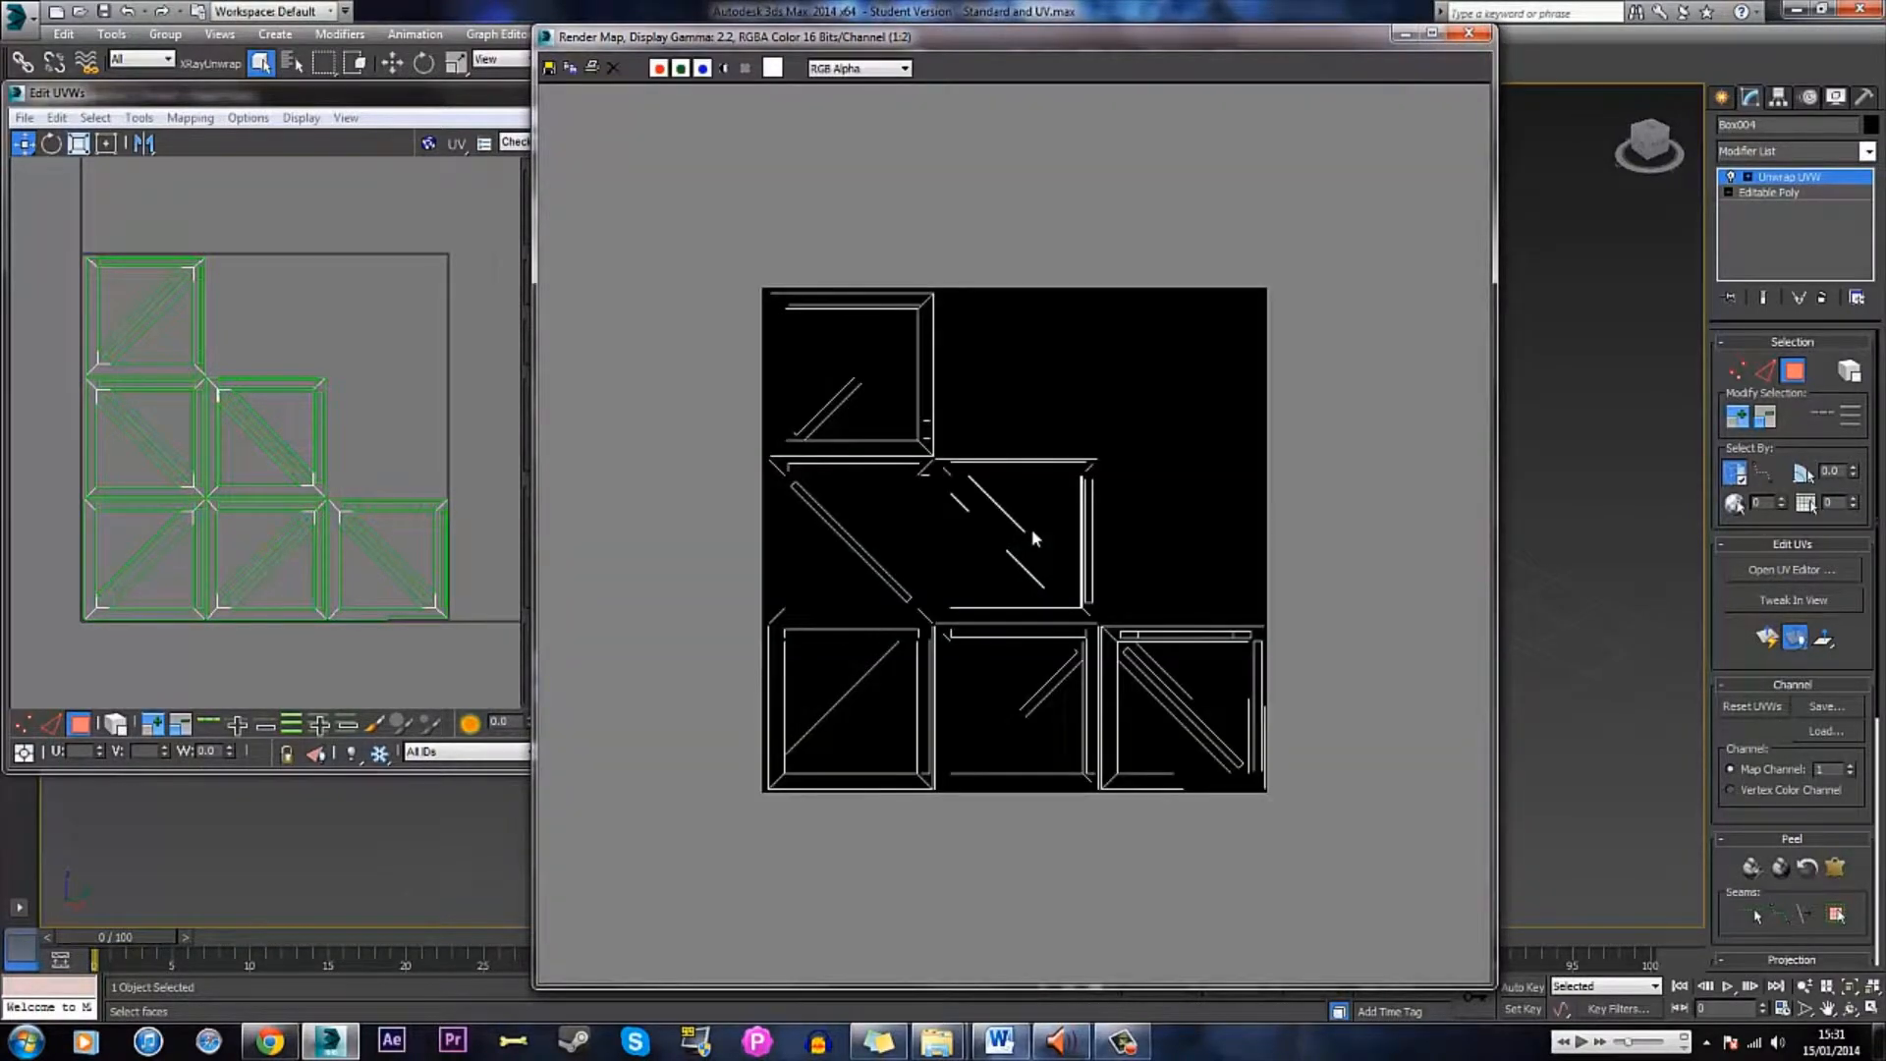
scroll(1017, 525, up, 1)
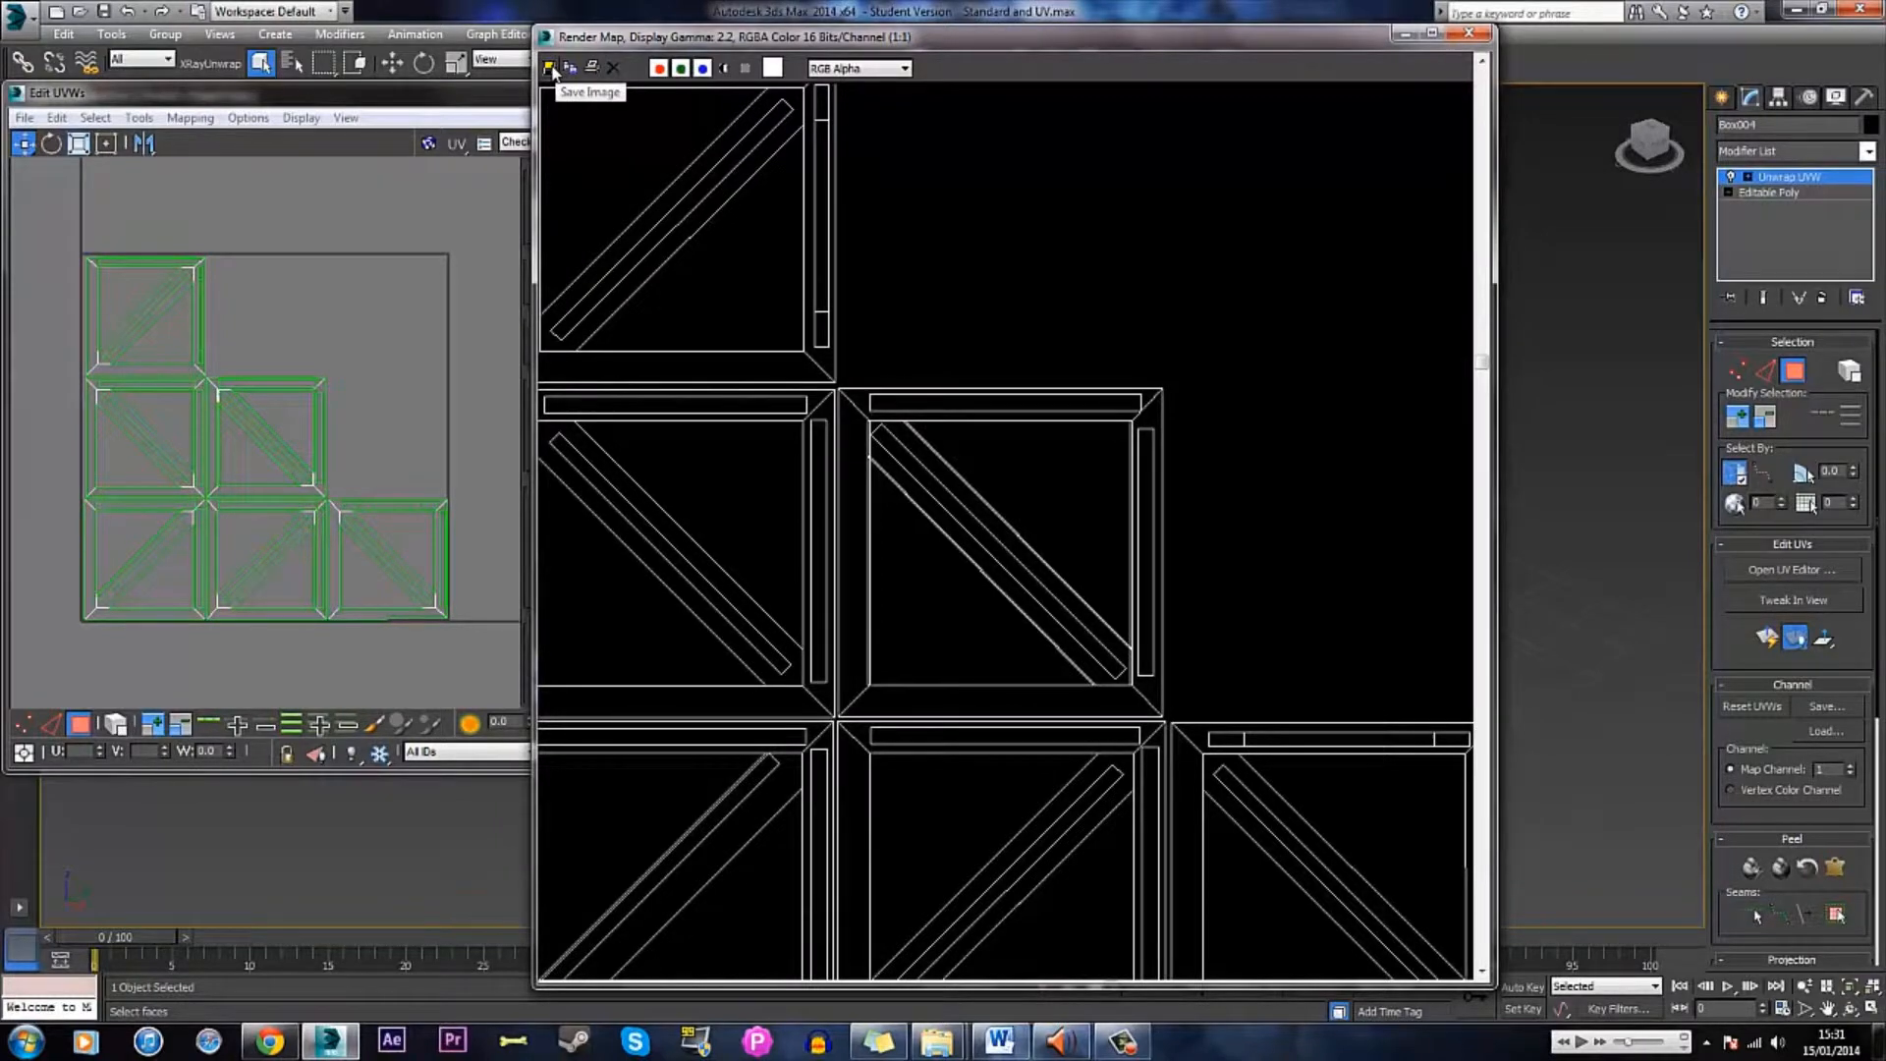
- Save the rendered template to the Texturing folder as PNG image Crate_UV_Layout, in RGB 48 bit with alpha channel
click(549, 68)
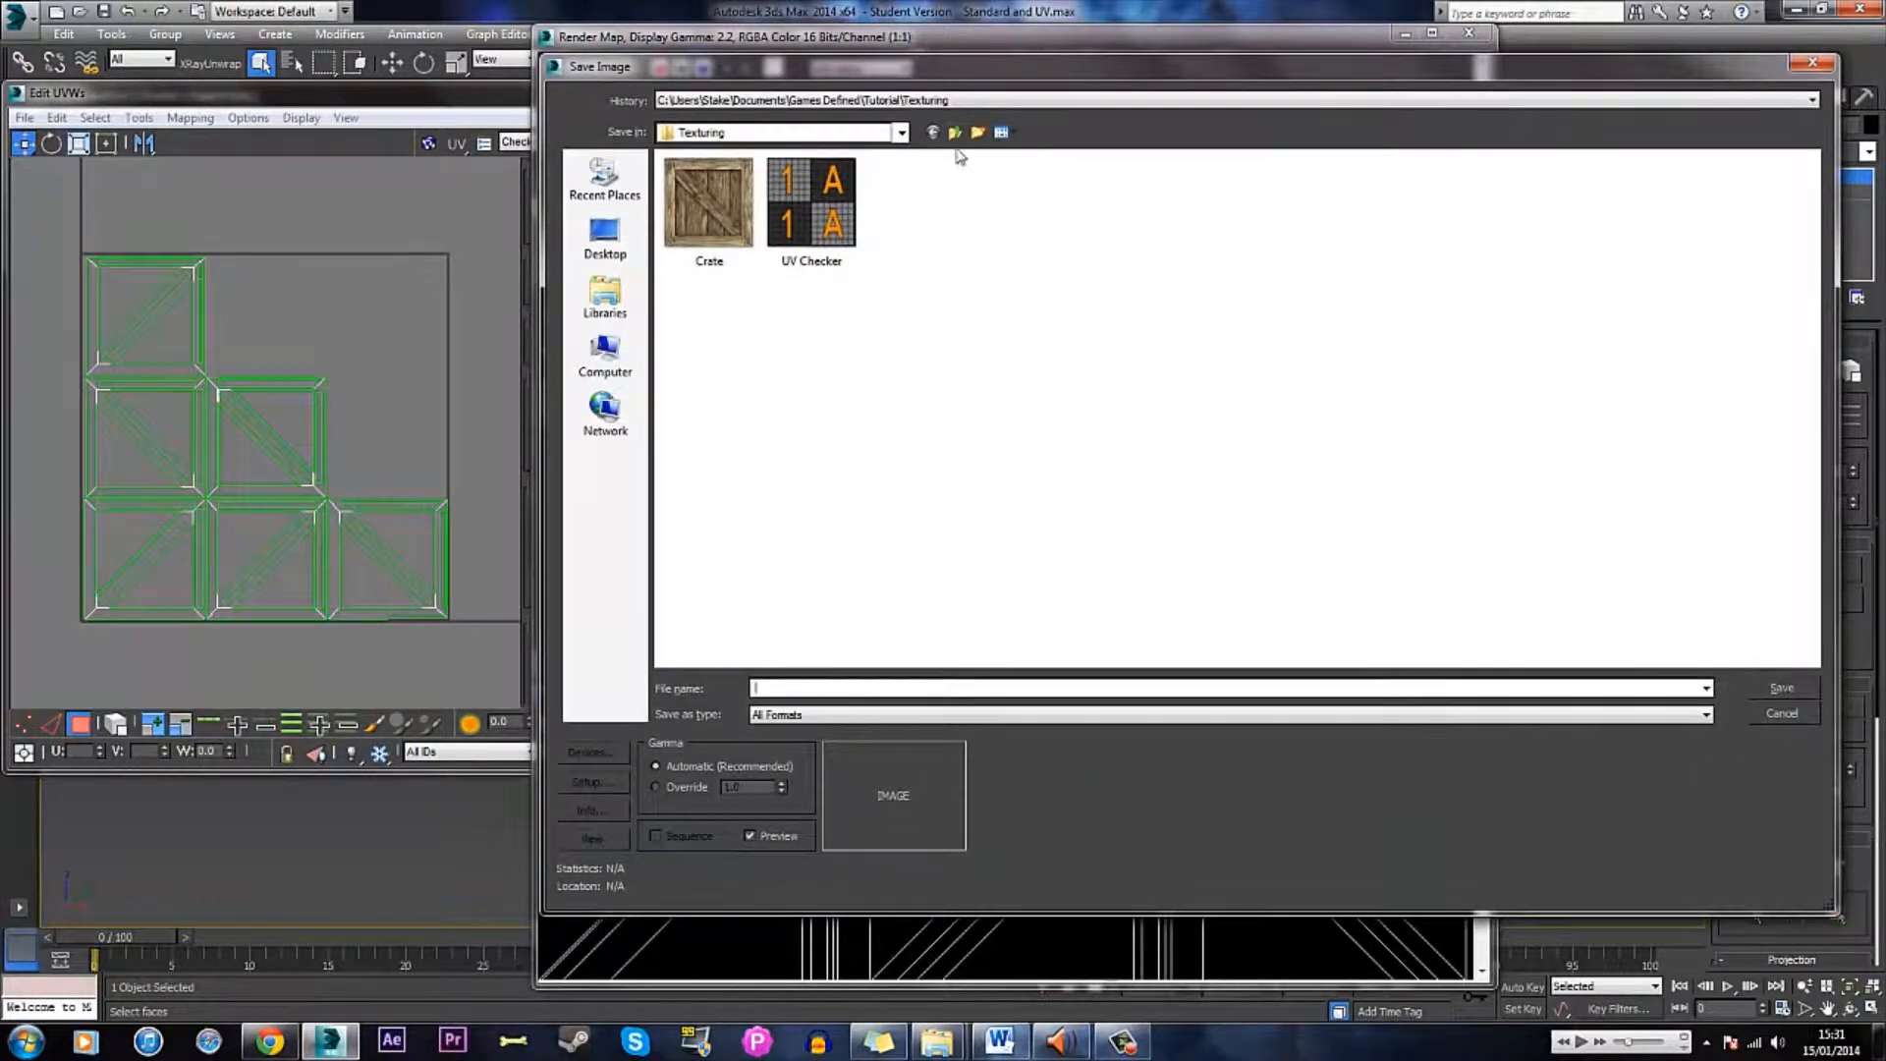
click(788, 687)
text(Crate)
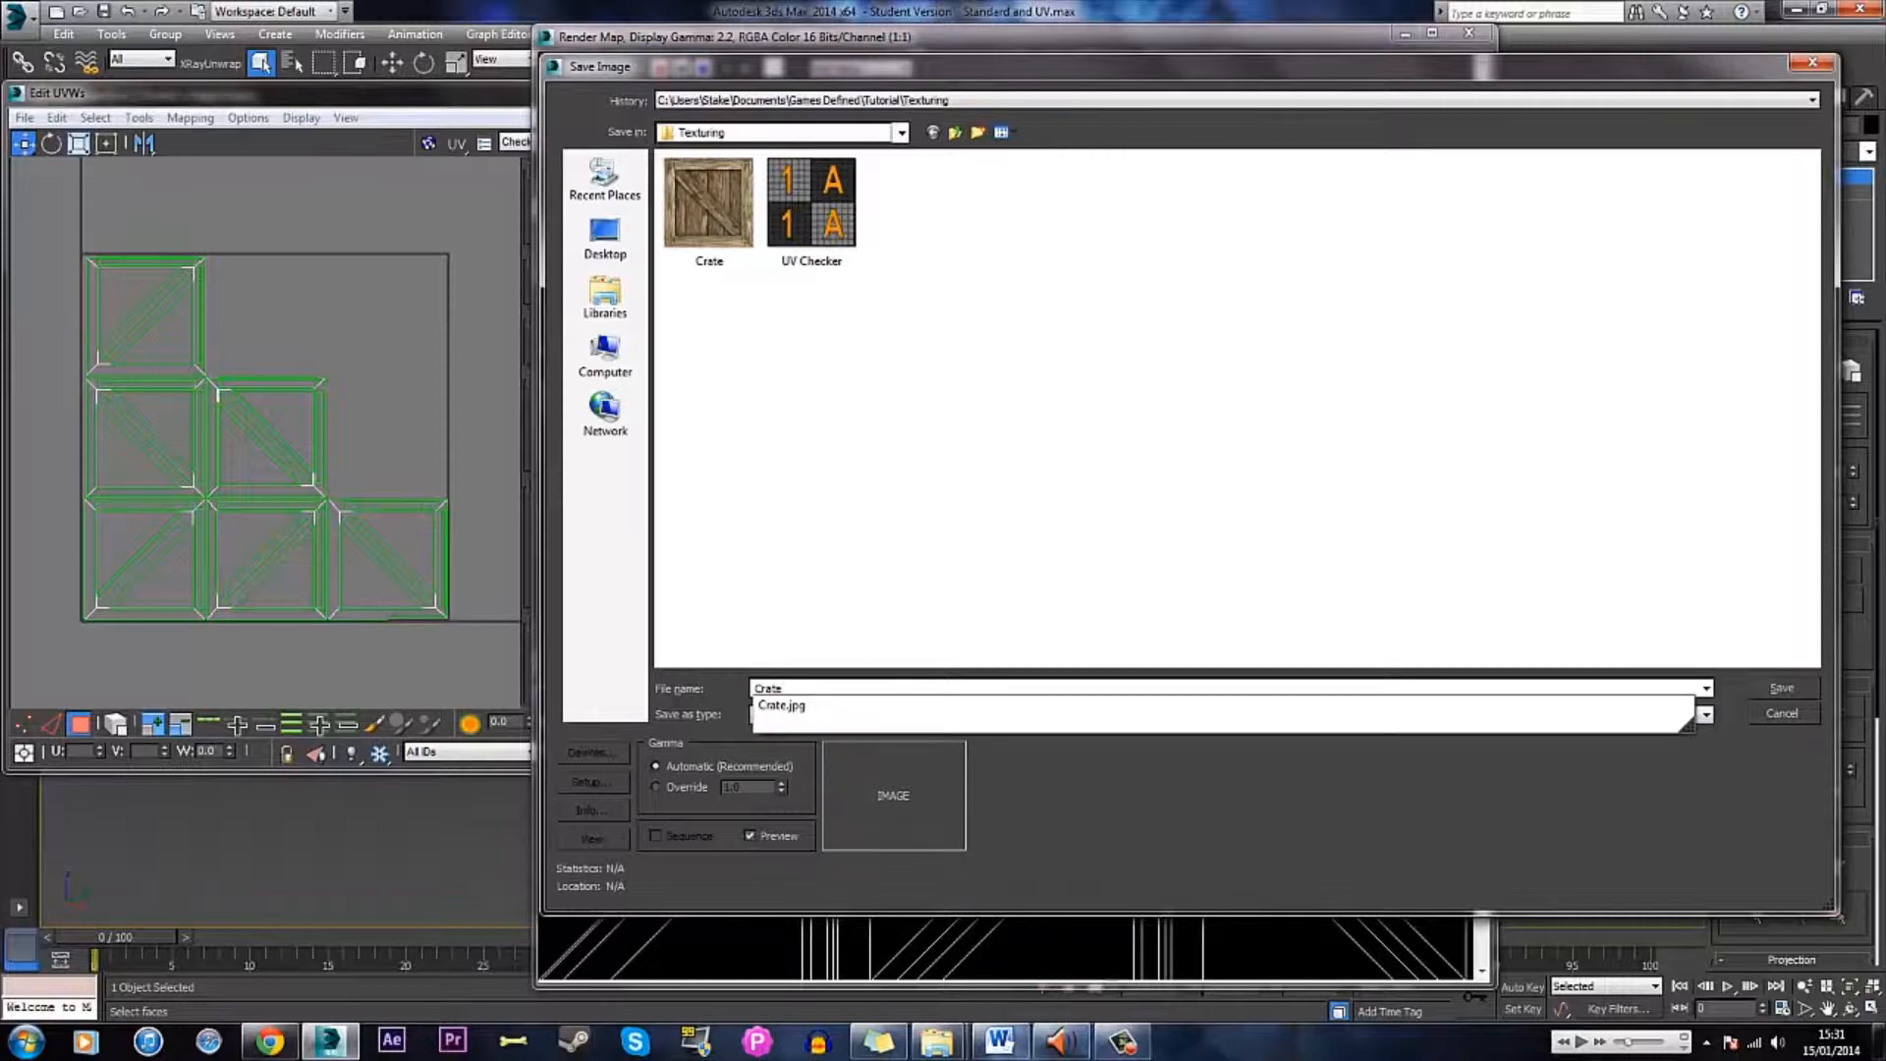
key(Escape)
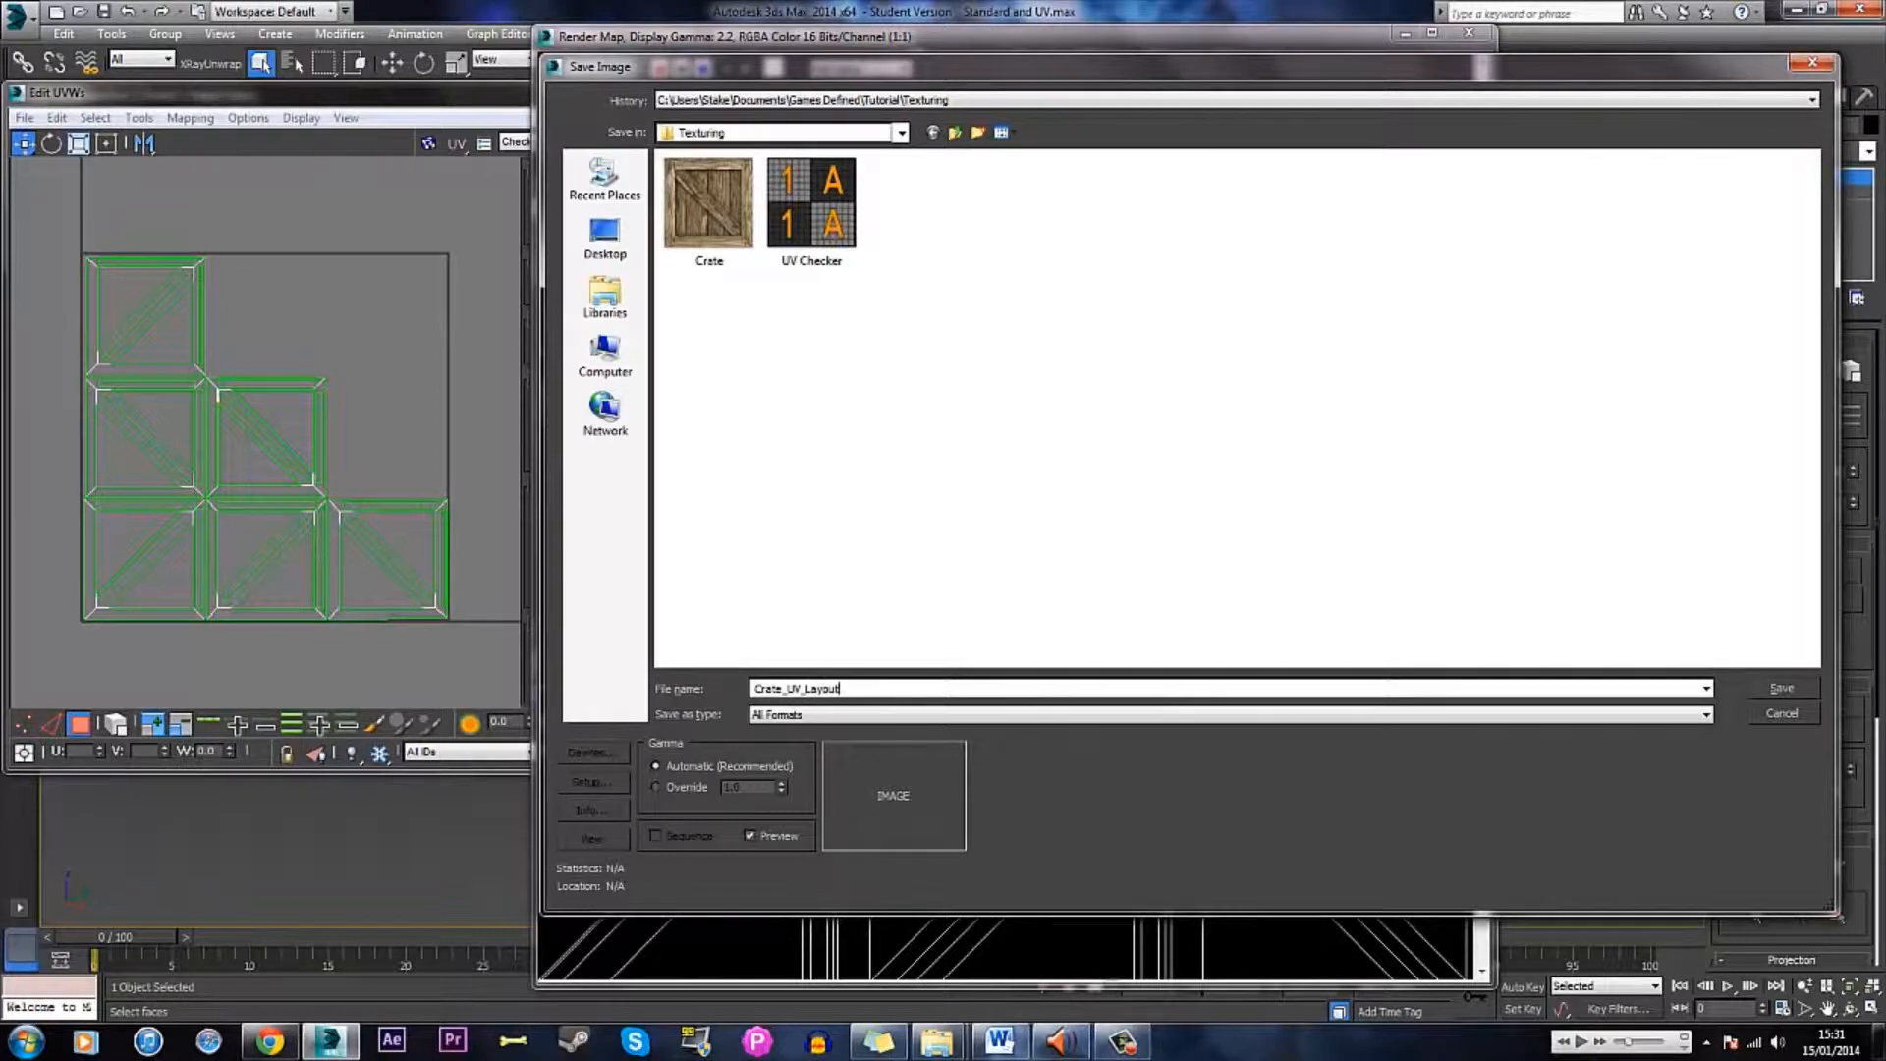
click(783, 716)
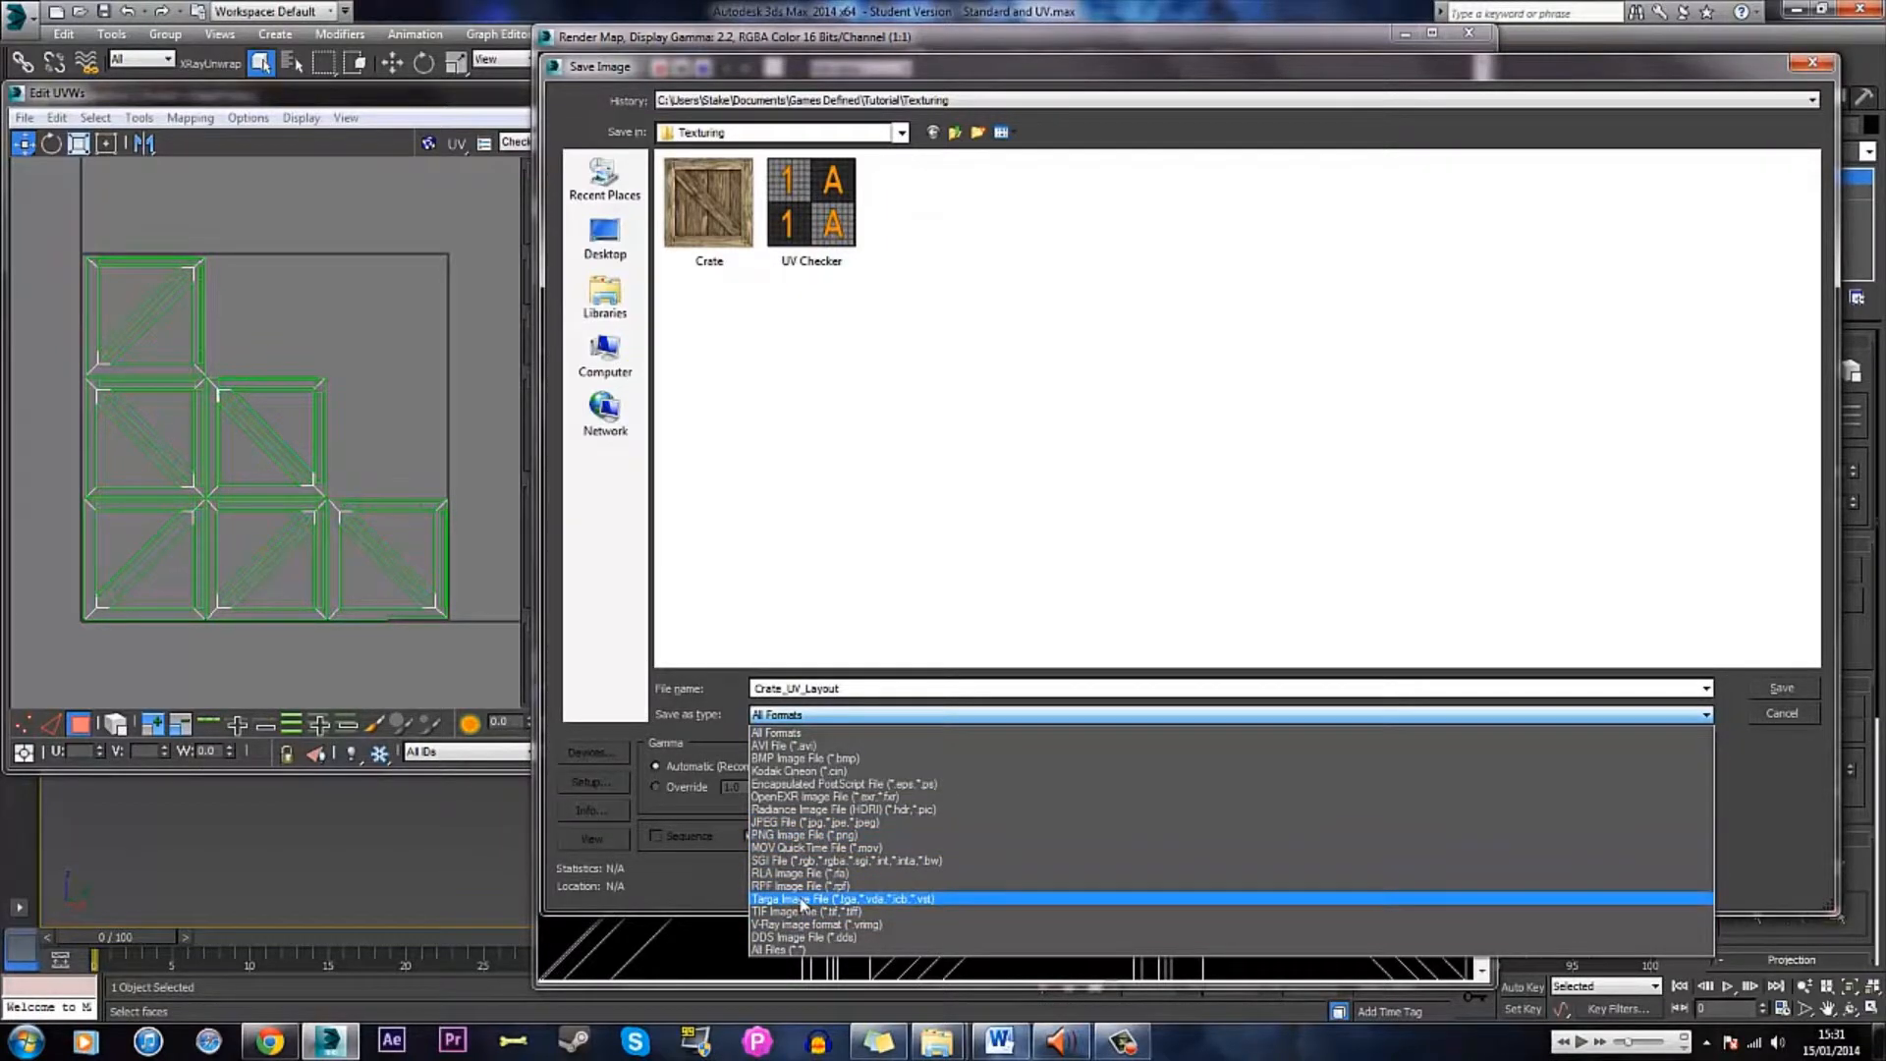
click(775, 835)
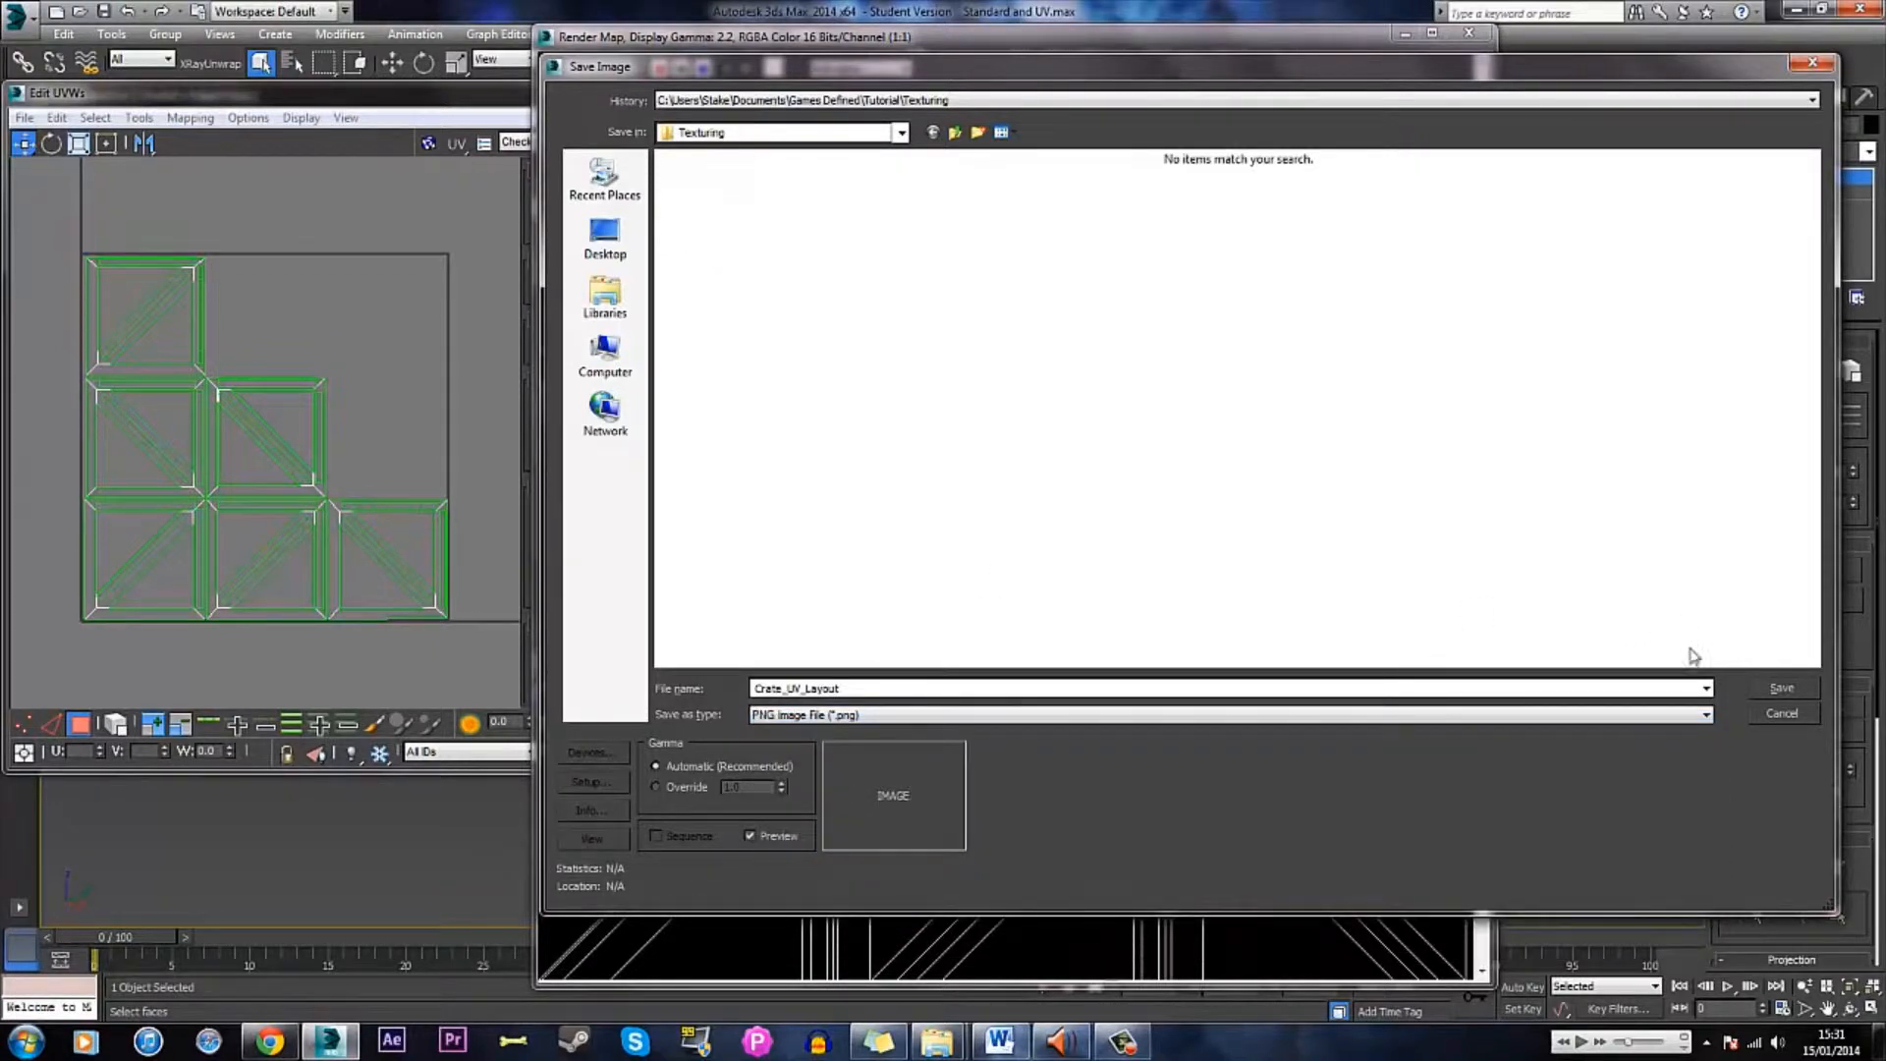
click(1779, 690)
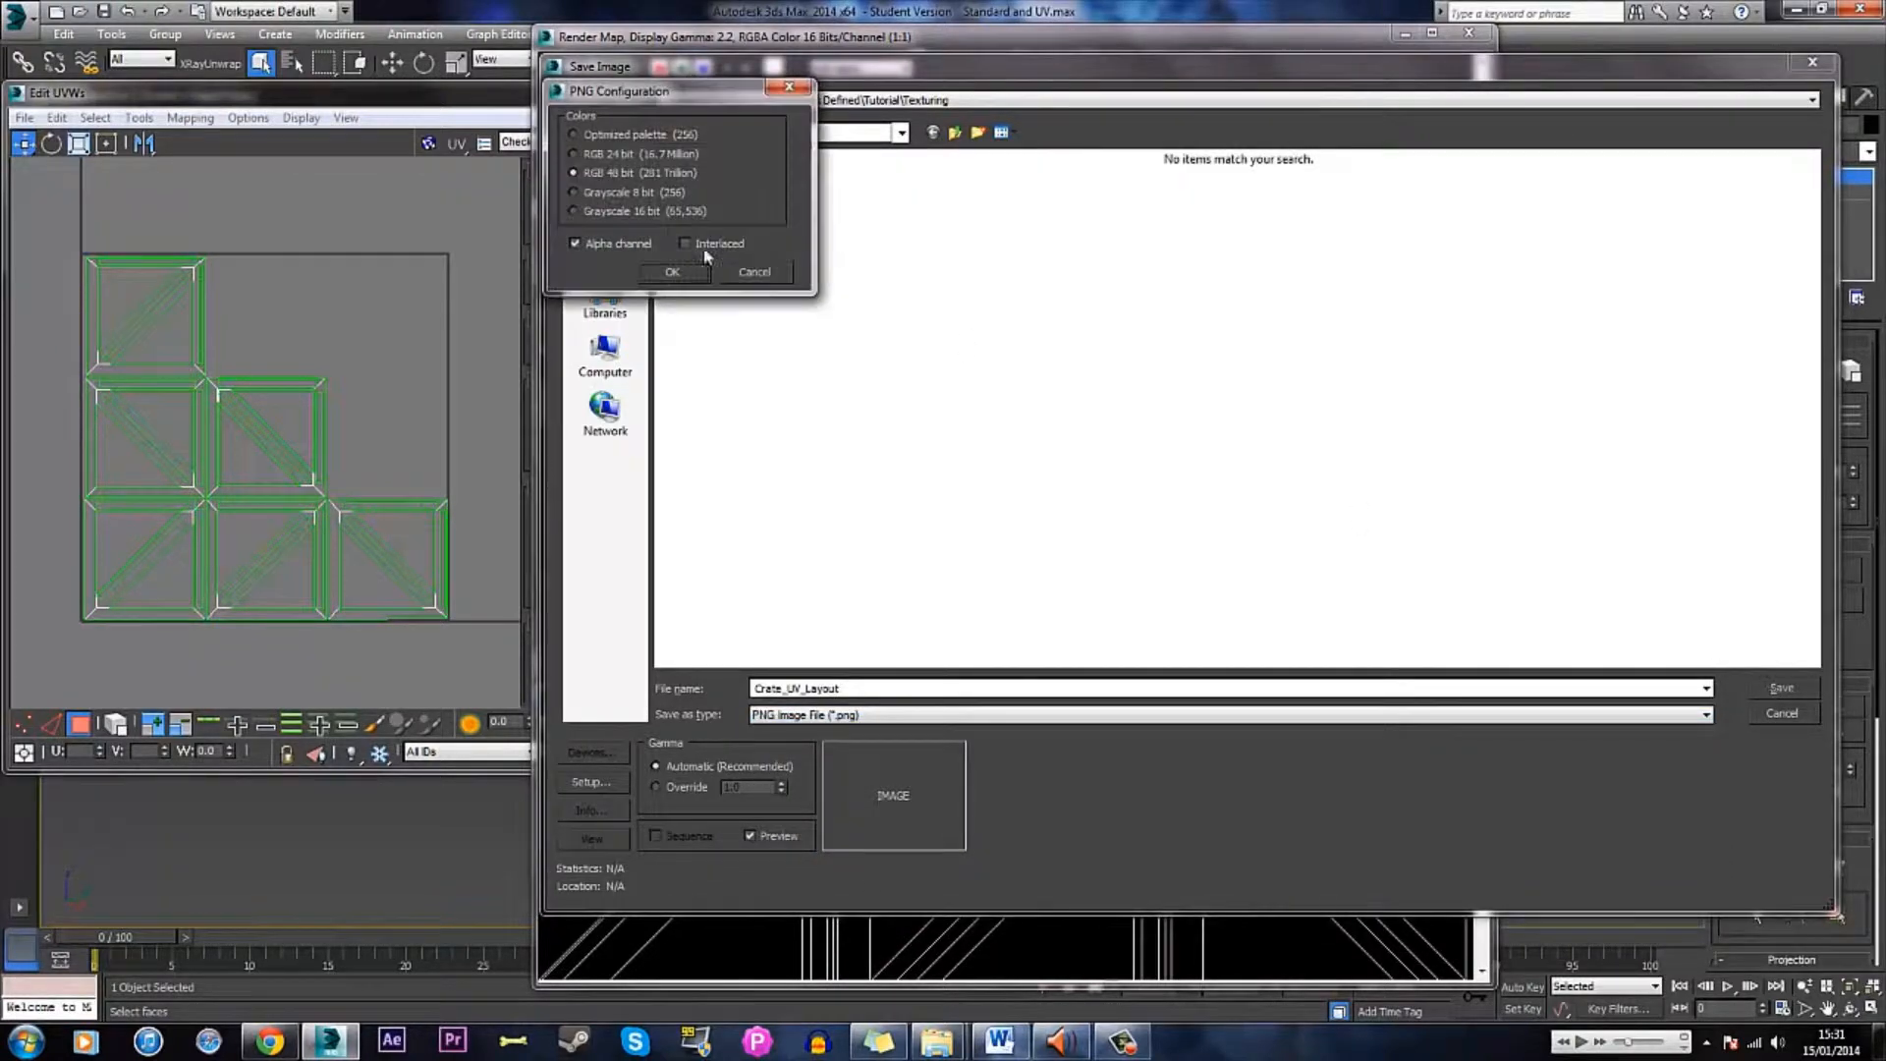
click(674, 271)
- Close the rendered map and the Render UVs dialog, and shift the UV editor clear of the viewport's corner
scroll(835, 399, down, 3)
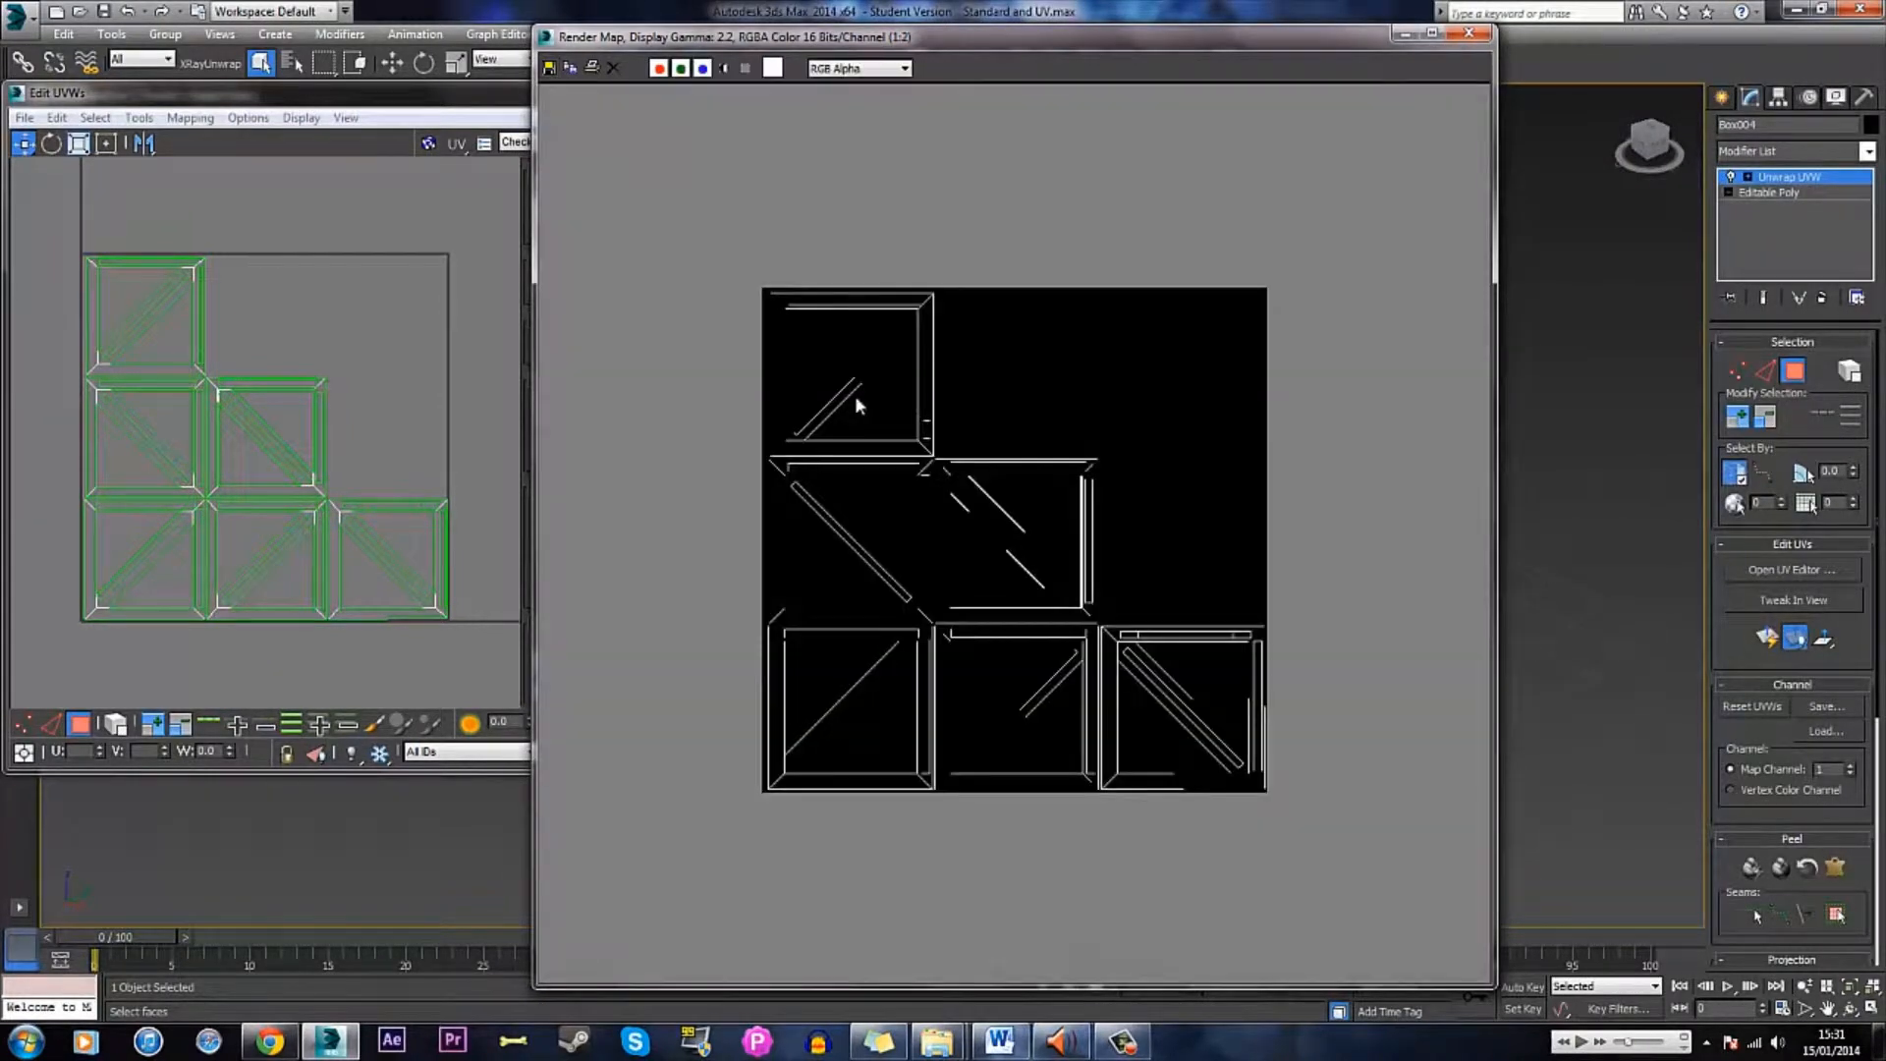
scroll(855, 395, up, 4)
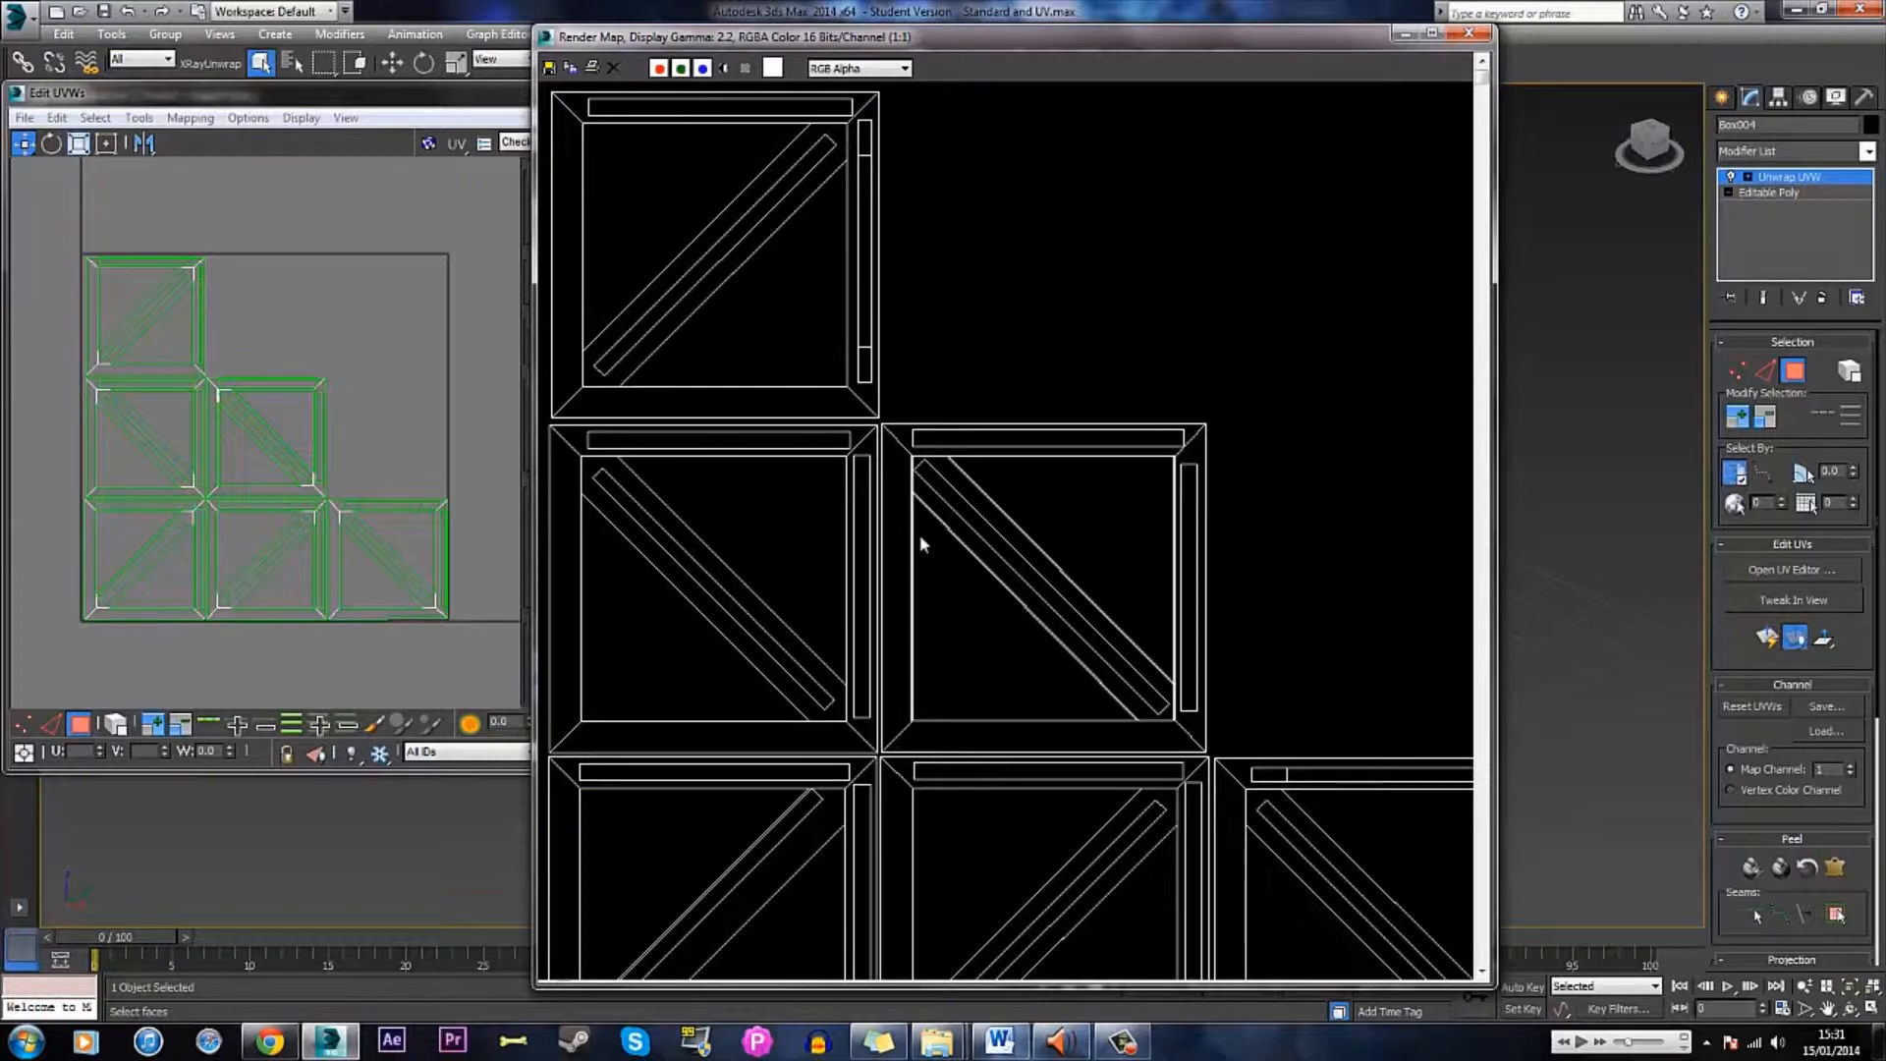
scroll(1061, 532, down, 1)
scroll(1198, 288, up, 2)
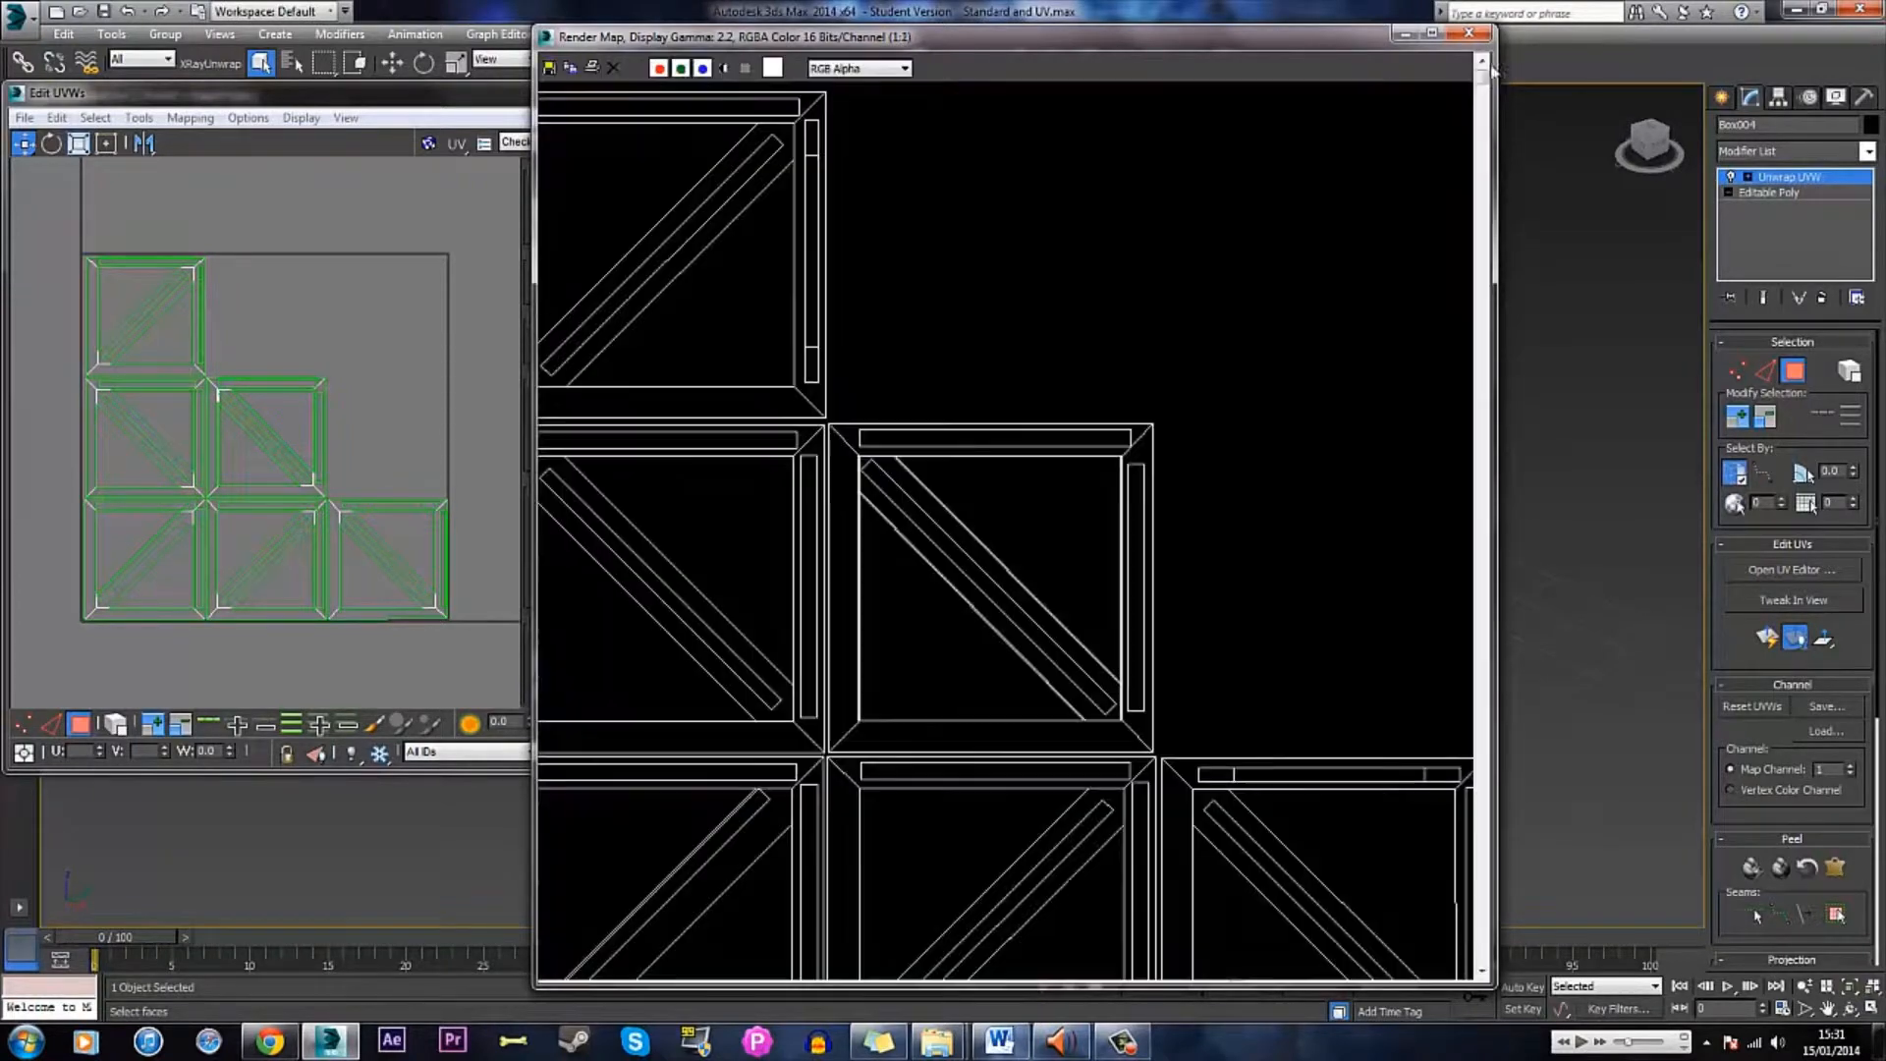
click(1469, 32)
click(670, 181)
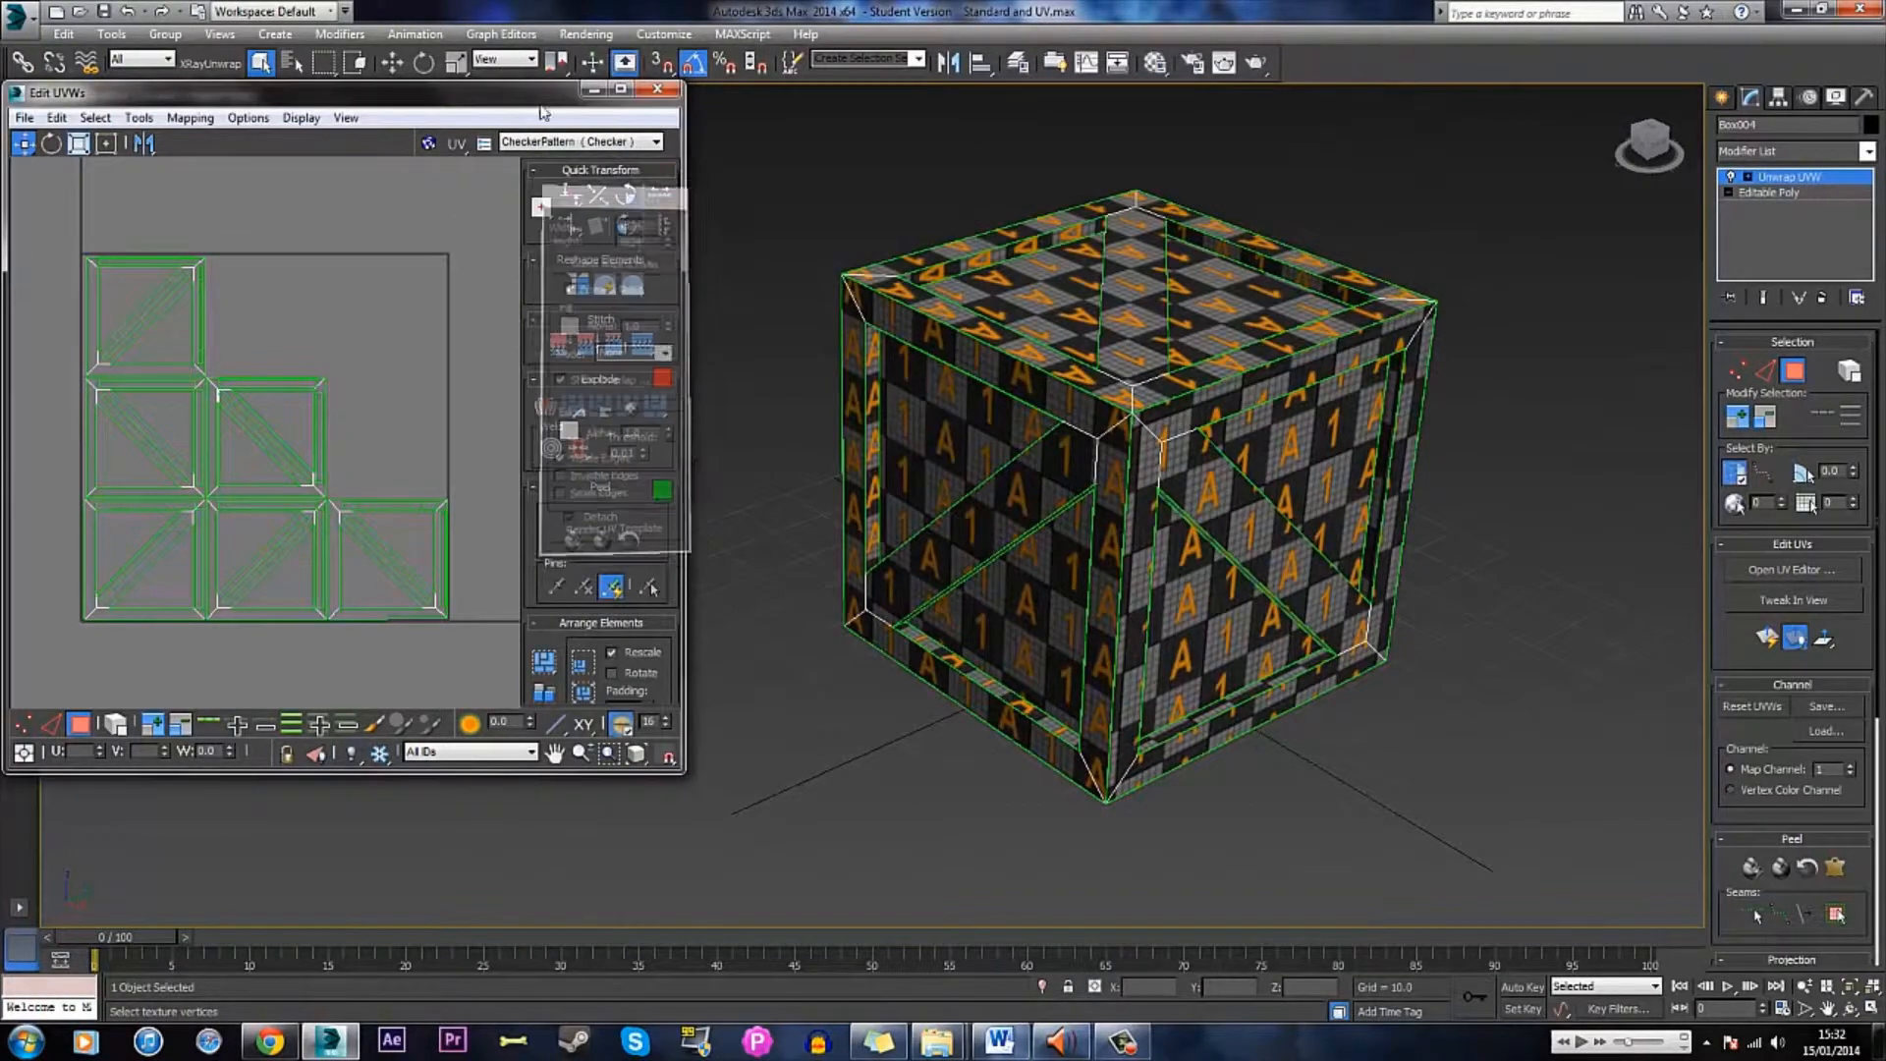
drag(295, 92, 356, 118)
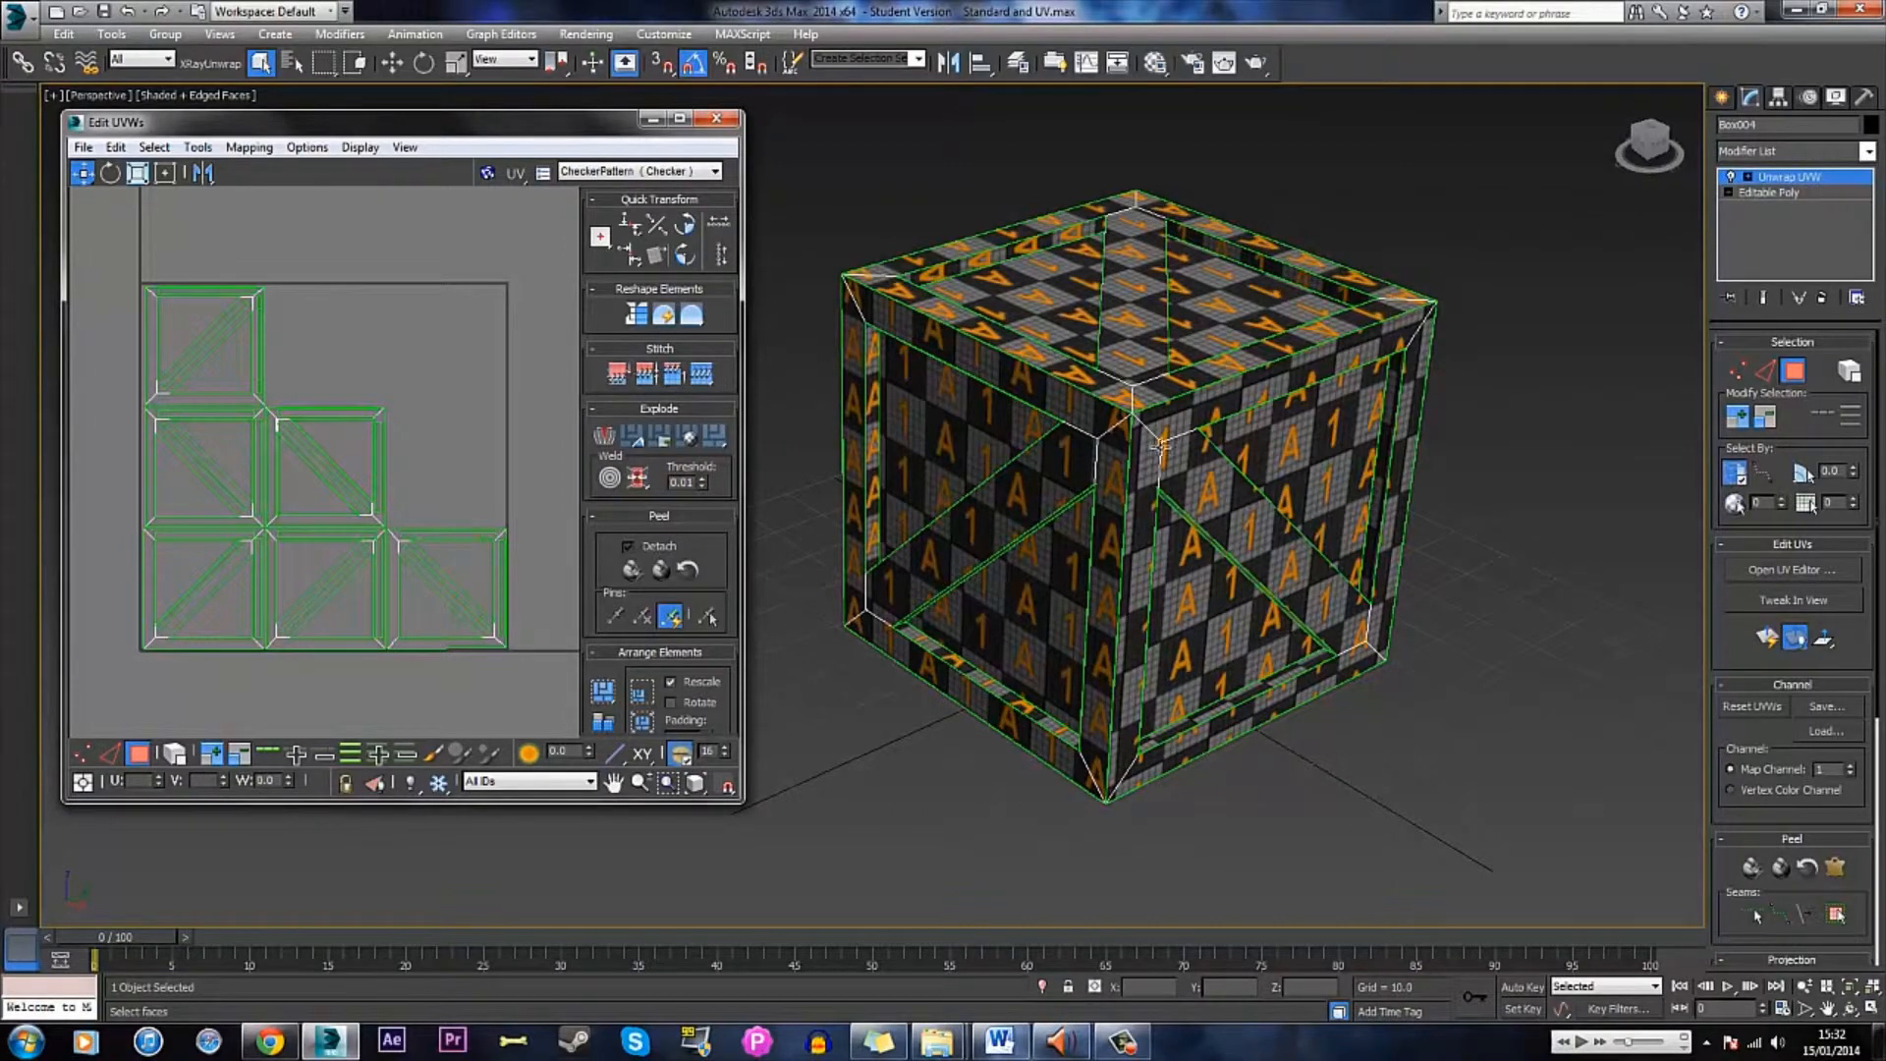
- Examine the checker pattern on the crate's planks from a rotated angle and up close
middle_drag(1179, 356, 1183, 379)
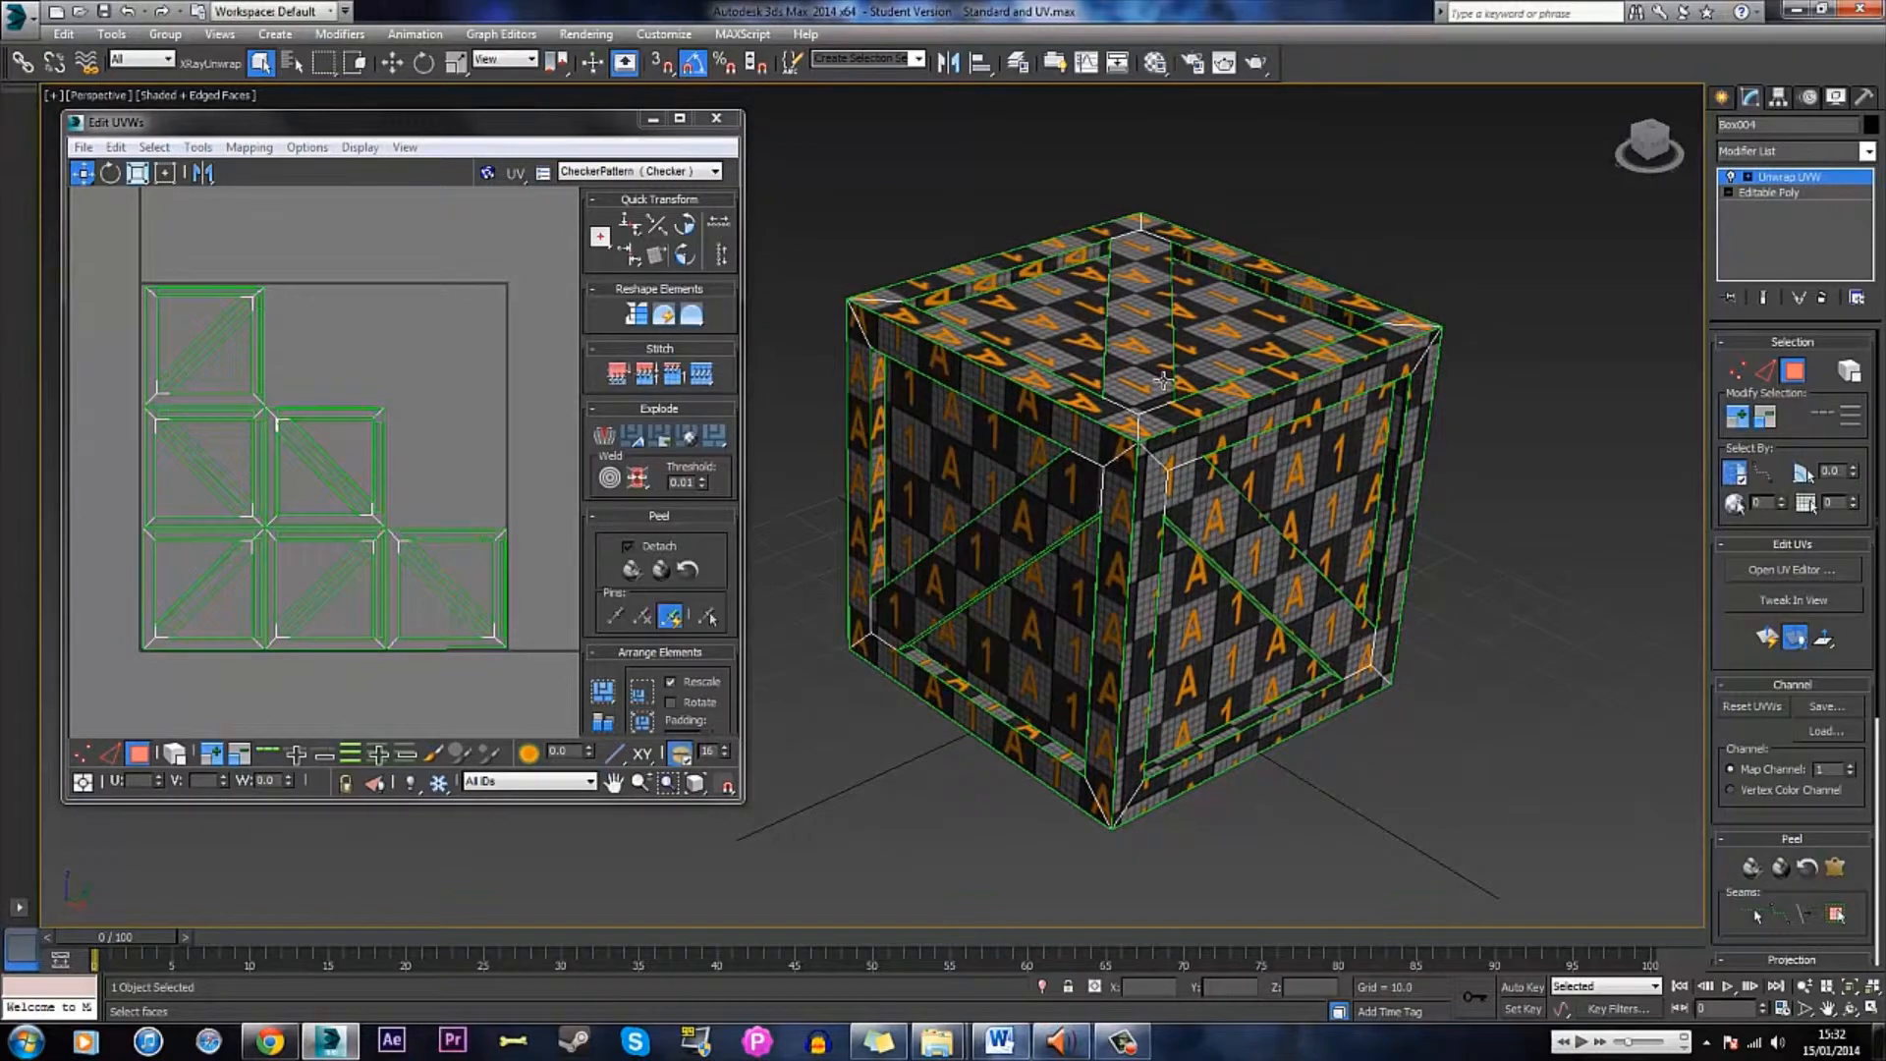
click(495, 368)
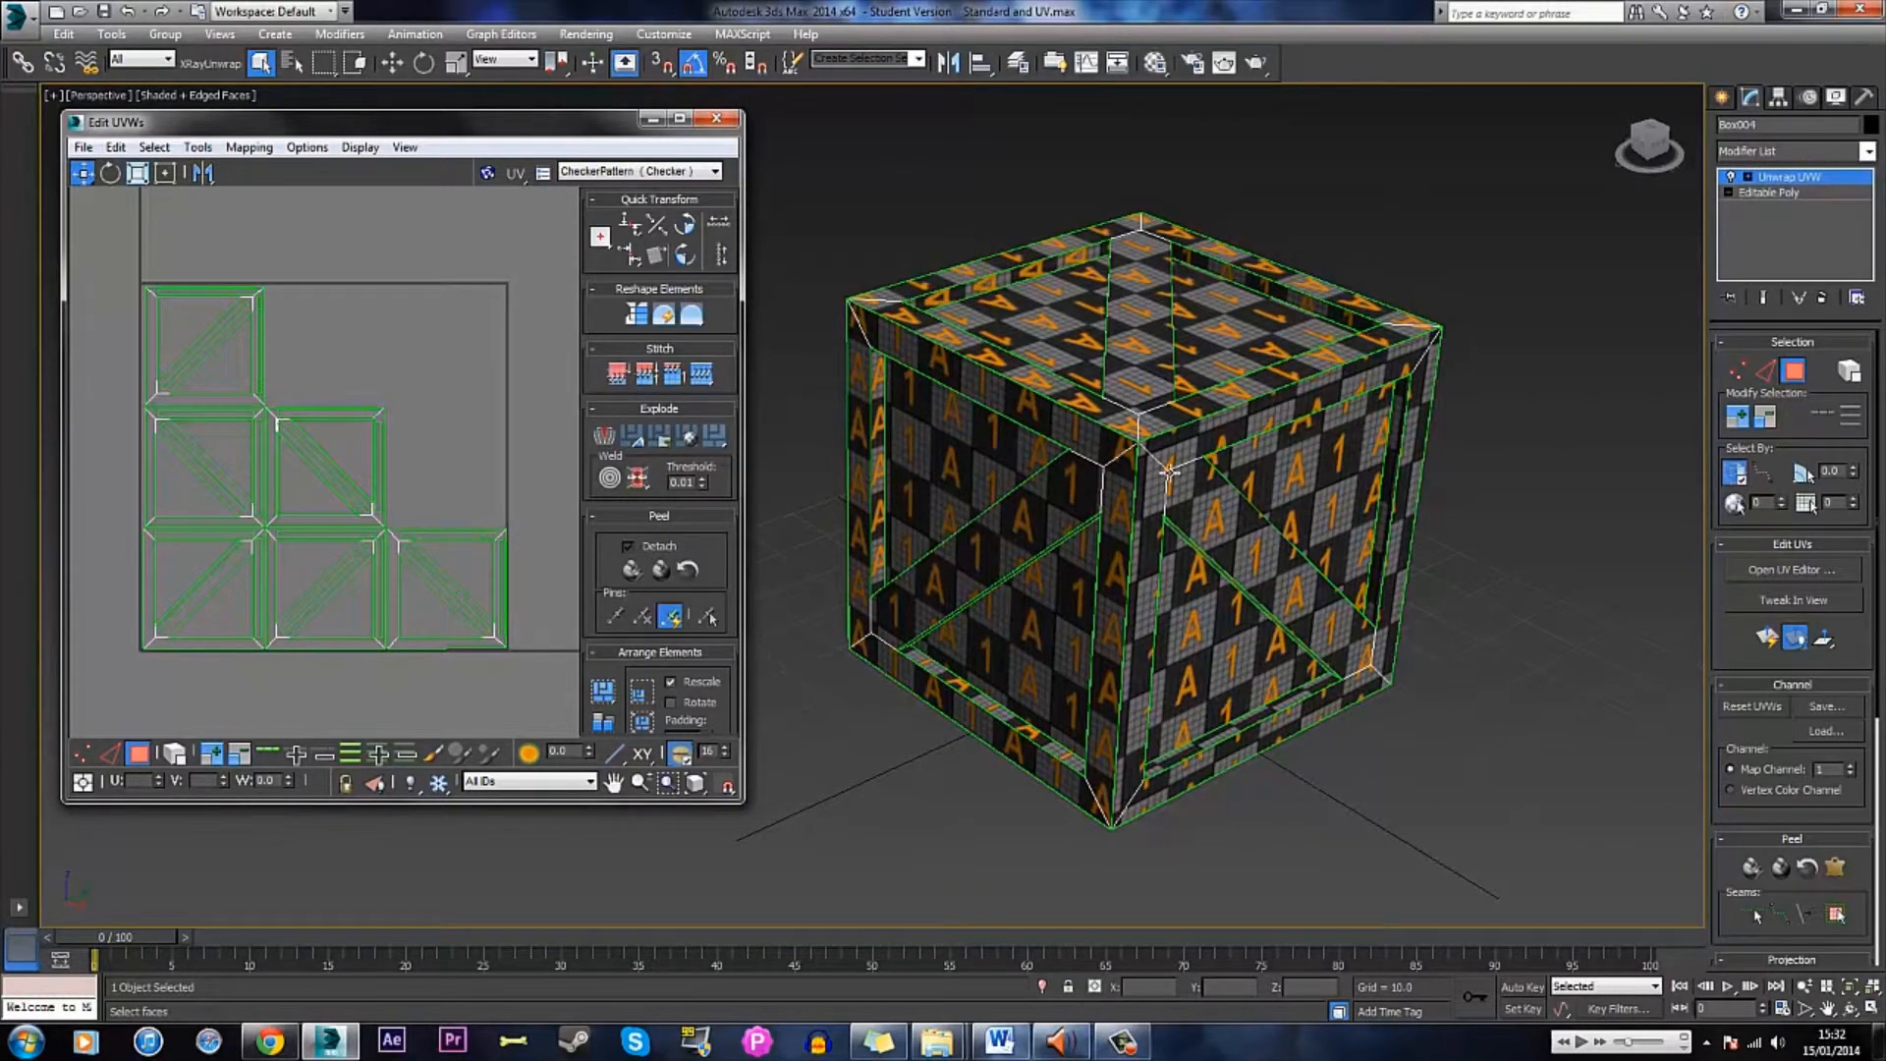
alt+middle_drag(1256, 523, 1207, 510)
scroll(1179, 513, up, 6)
scroll(1142, 512, down, 6)
scroll(1041, 516, up, 3)
scroll(1041, 514, down, 3)
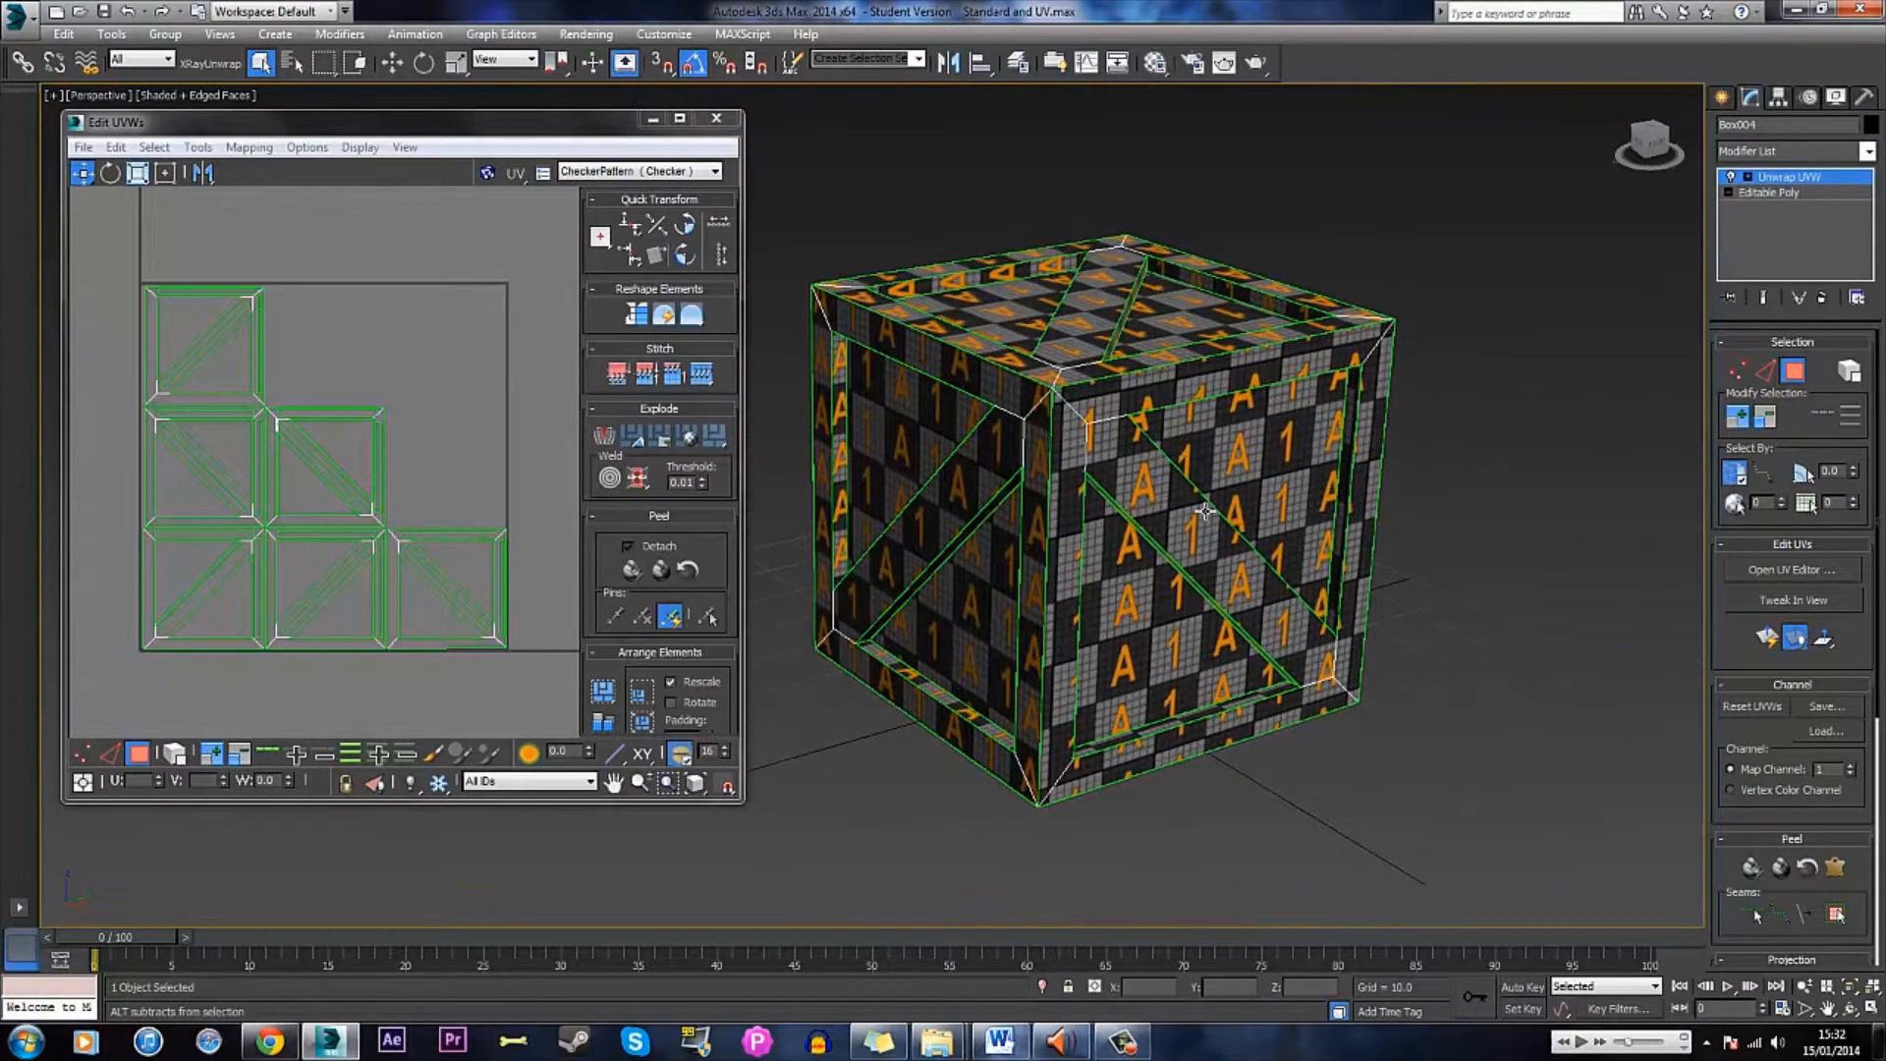